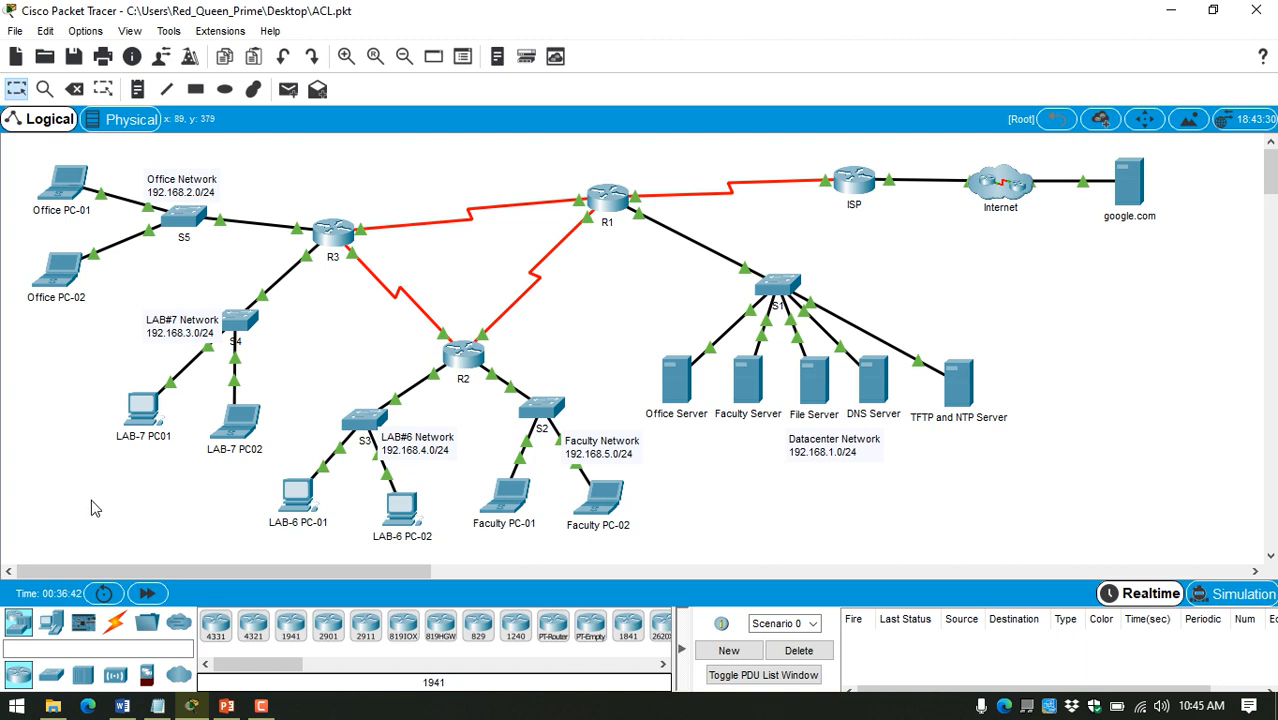
# Step: Bring up the ACL_Question notes below the topology and review the Faculty Network's Datacenter access rule
pyautogui.click(160, 706)
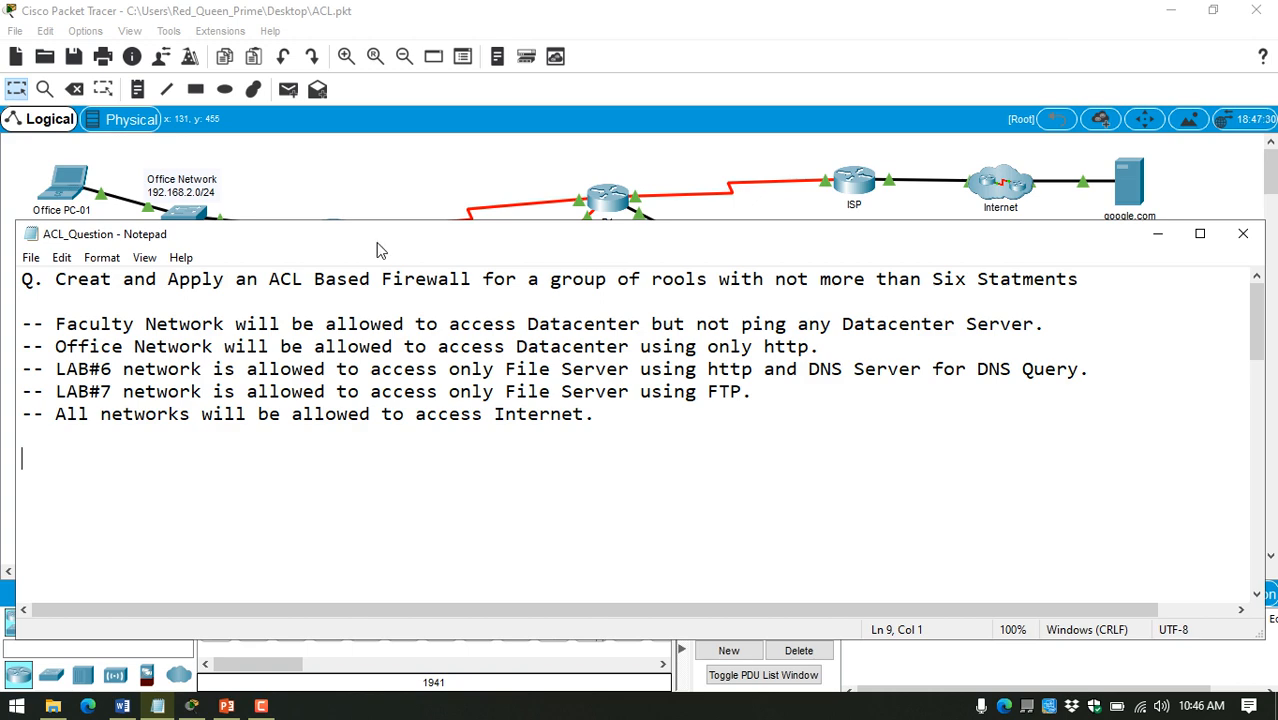
pyautogui.moveTo(419, 250); pyautogui.dragTo(421, 497)
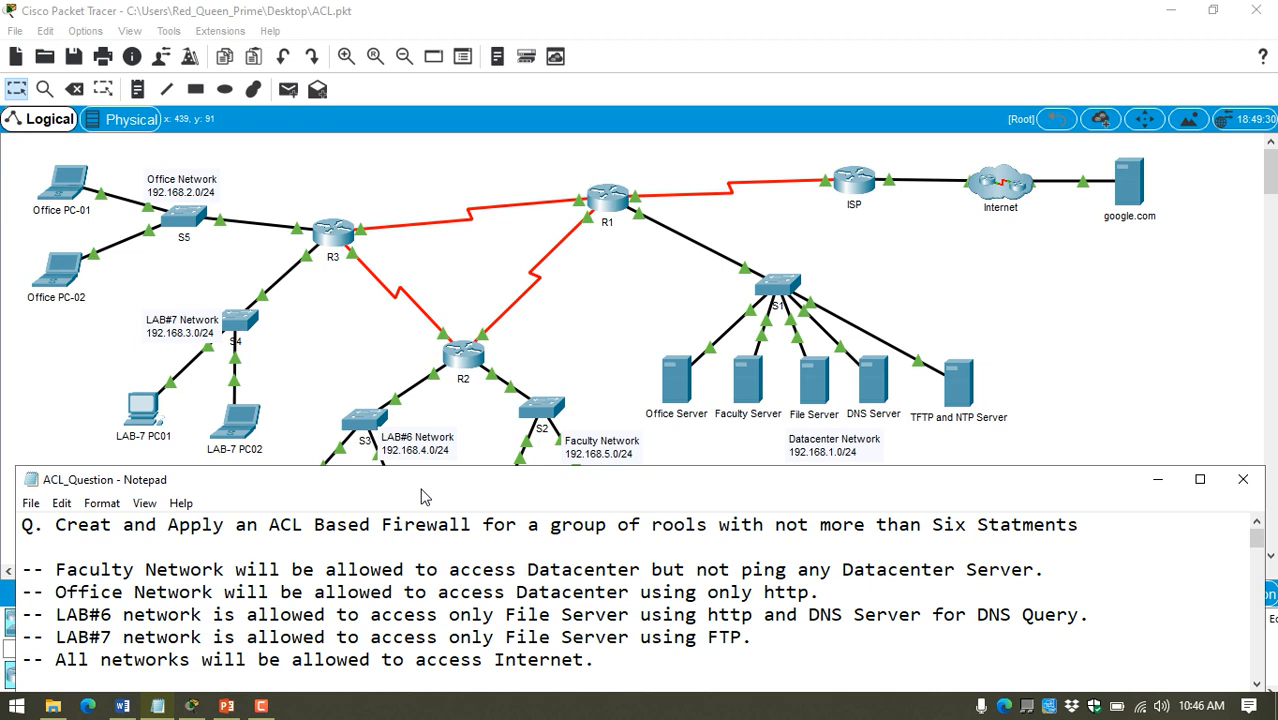
pyautogui.moveTo(421, 497); pyautogui.dragTo(424, 508)
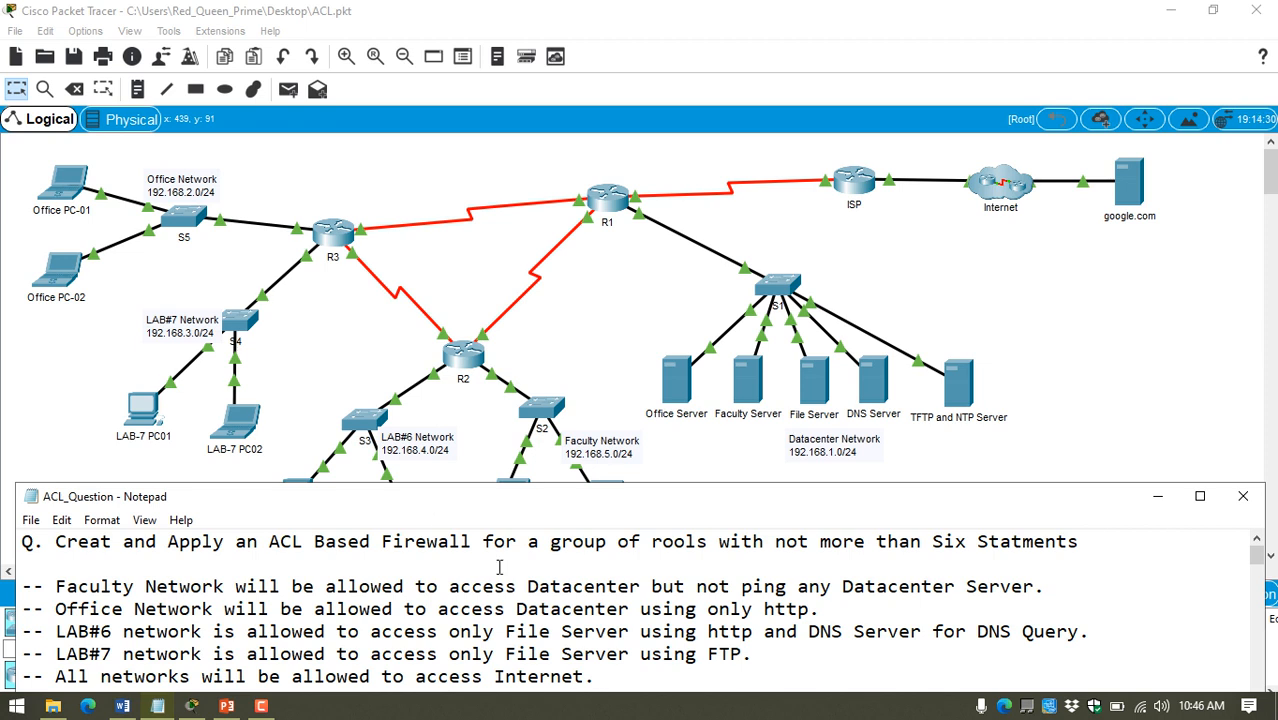
pyautogui.moveTo(24, 594); pyautogui.dragTo(599, 680)
pyautogui.moveTo(57, 592); pyautogui.dragTo(153, 597)
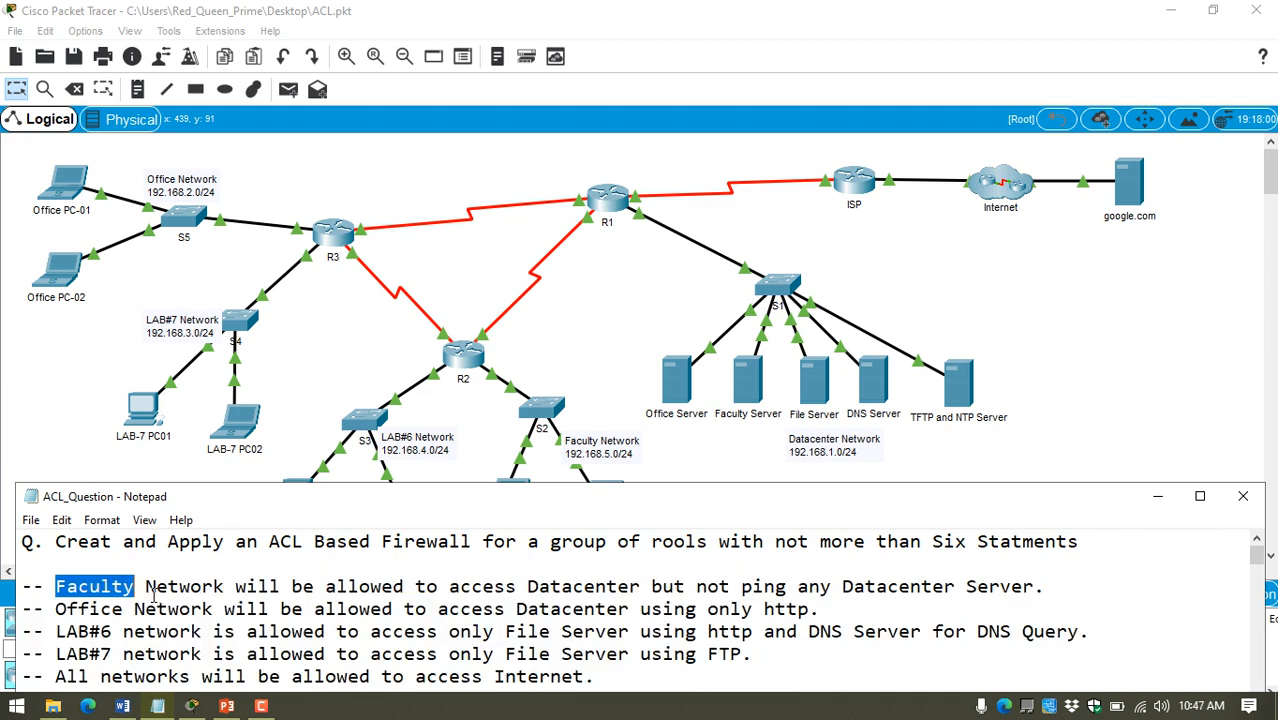
pyautogui.moveTo(153, 597); pyautogui.dragTo(1048, 592)
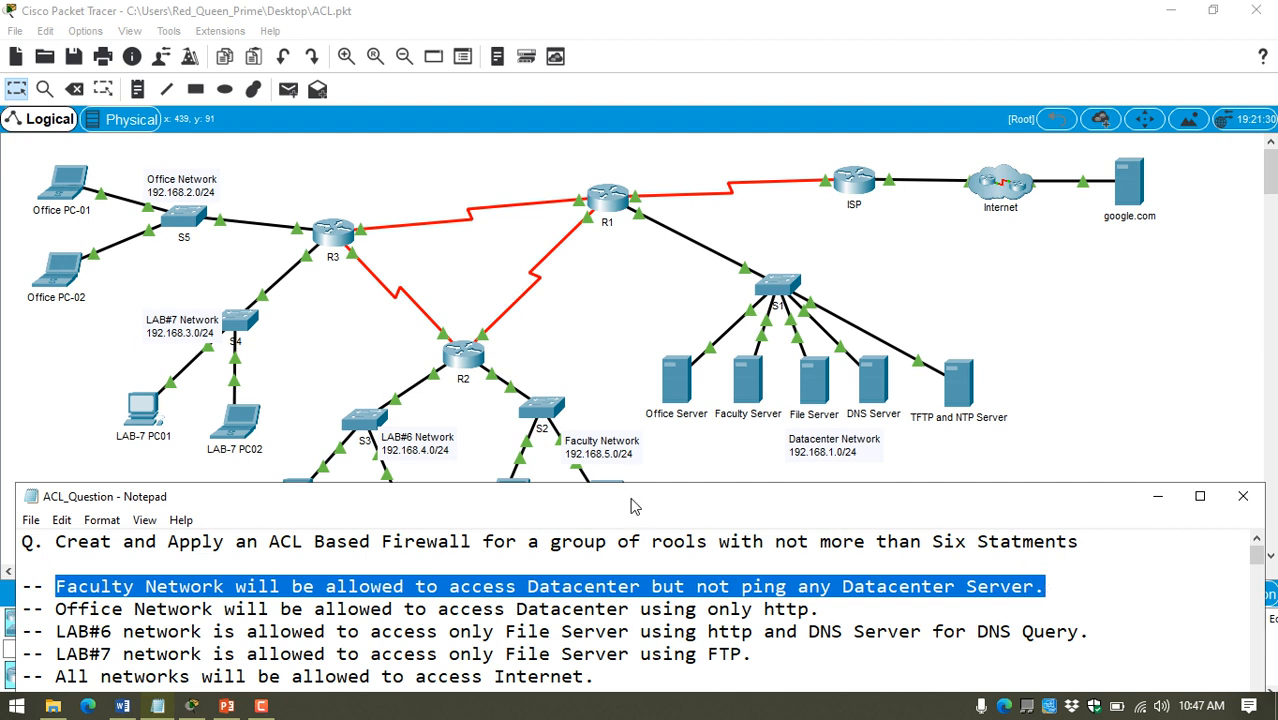
pyautogui.moveTo(631, 488); pyautogui.dragTo(632, 534)
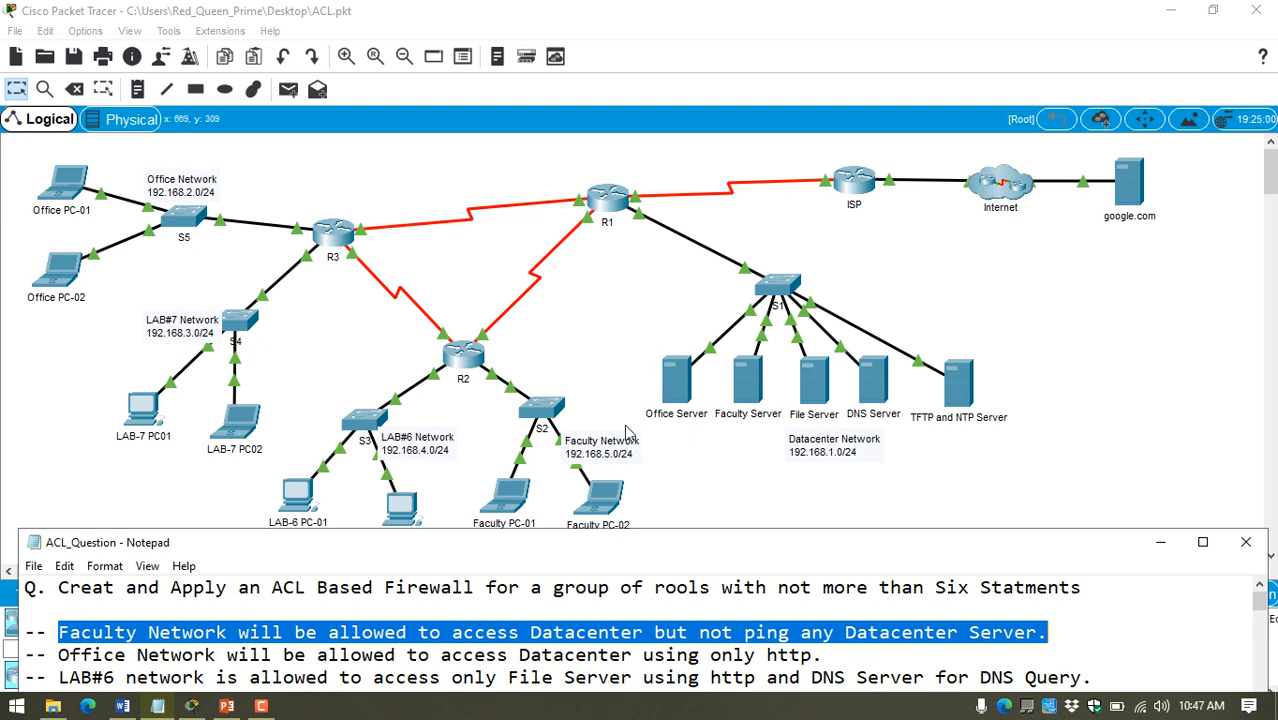
# Step: Send simple PDUs from Faculty PC-01 to Office Server and from Faculty PC-02 to Faculty Server
pyautogui.click(557, 303)
pyautogui.click(288, 89)
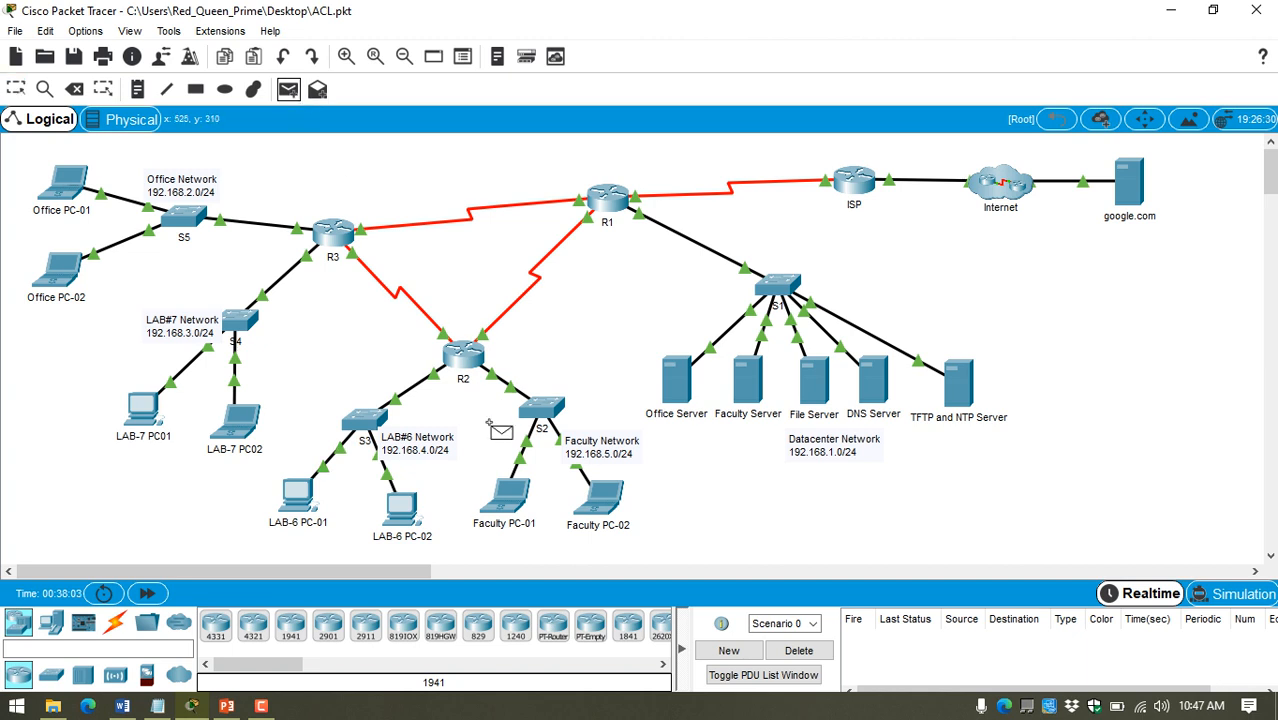
pyautogui.click(513, 497)
pyautogui.click(678, 384)
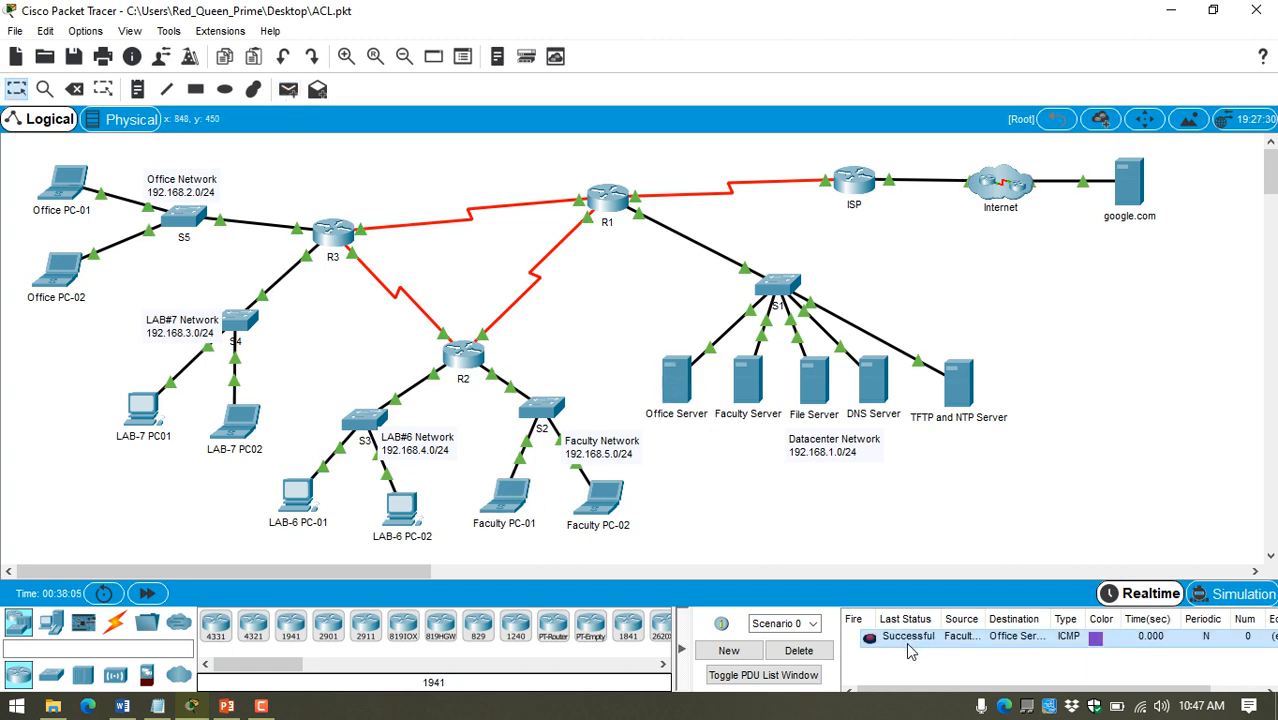
pyautogui.click(288, 89)
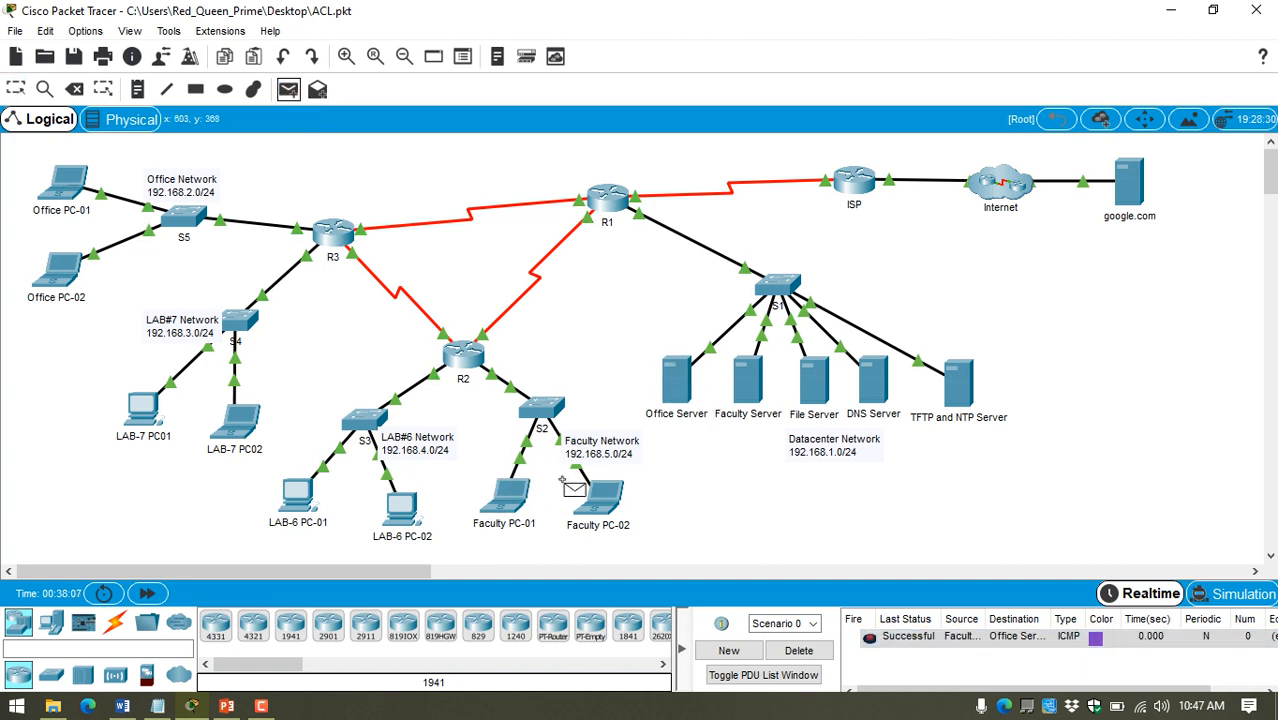
pyautogui.click(600, 496)
pyautogui.click(748, 382)
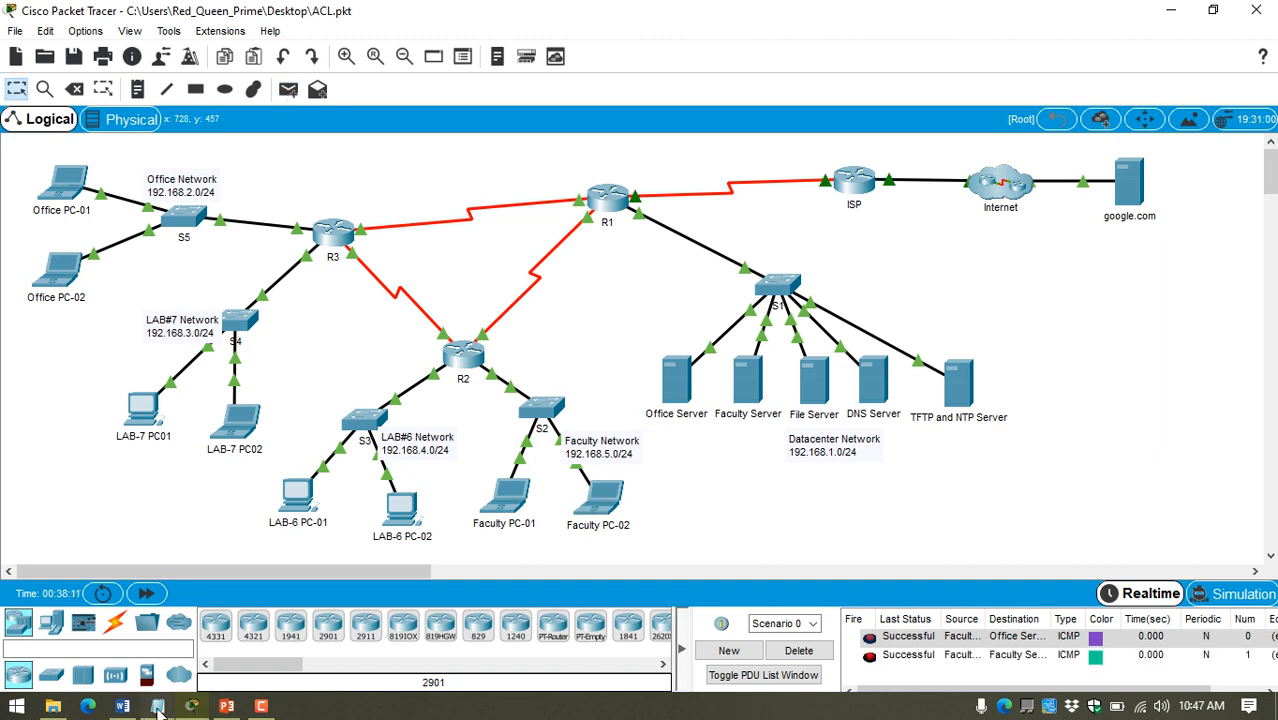
# Step: Return to the ACL_Question notes and examine the Office Network rule, especially its permitted protocol
pyautogui.click(158, 706)
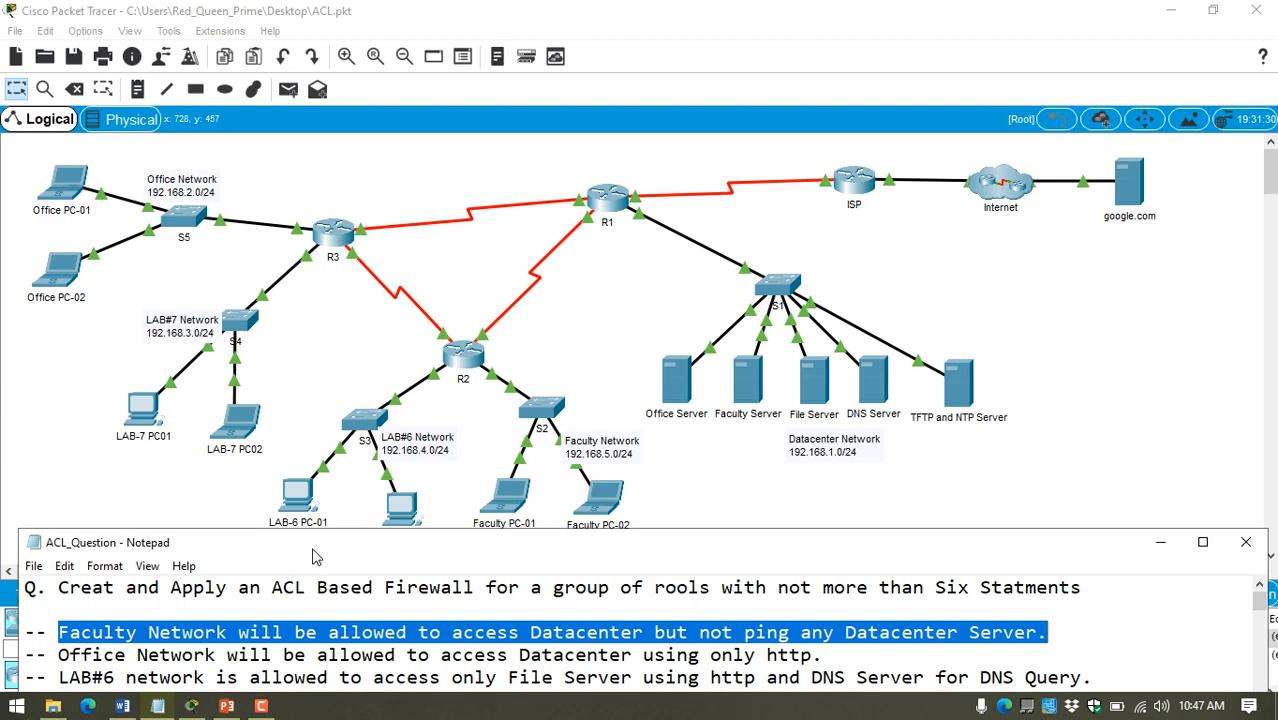
pyautogui.moveTo(304, 548); pyautogui.dragTo(328, 455)
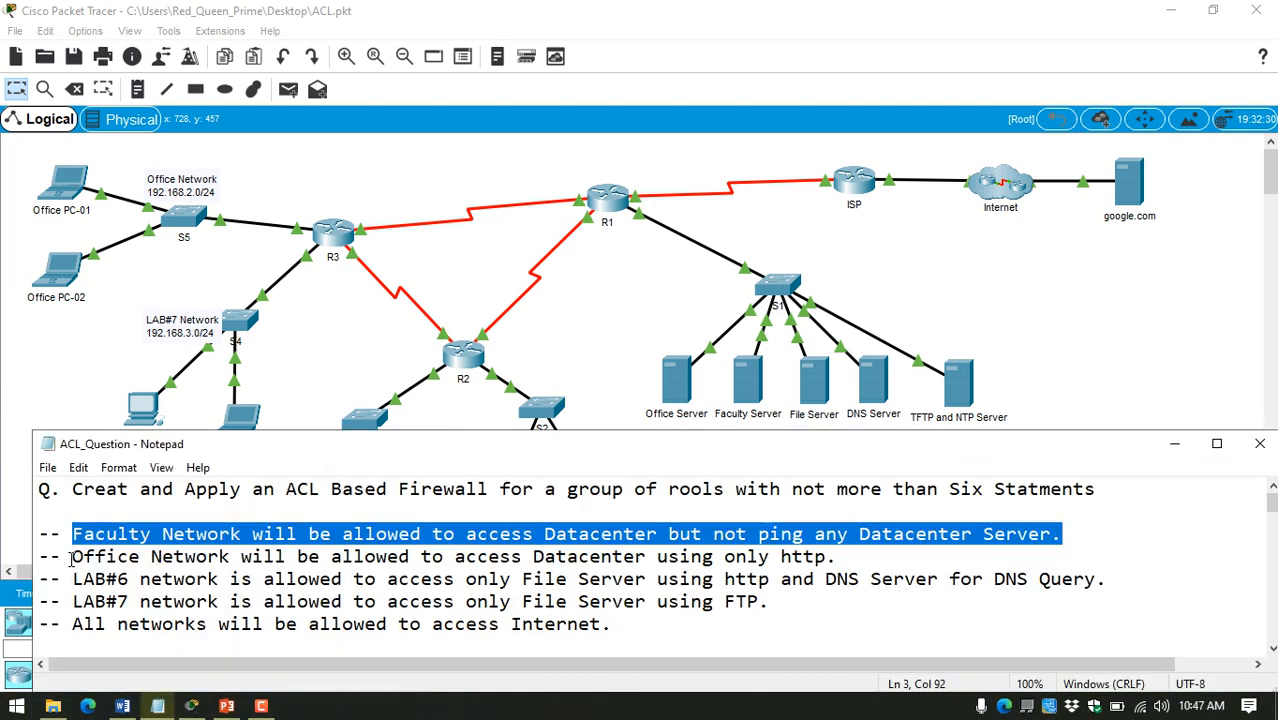
pyautogui.moveTo(71, 559); pyautogui.dragTo(855, 560)
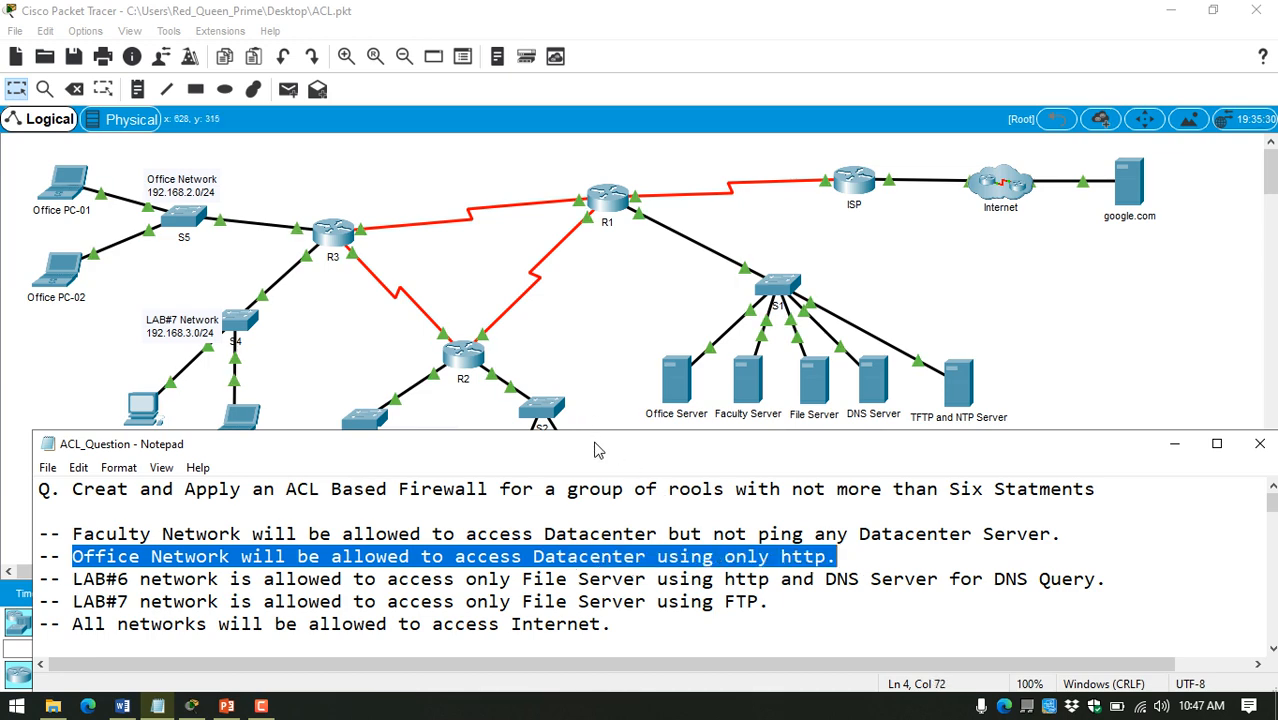
pyautogui.moveTo(599, 446); pyautogui.dragTo(585, 518)
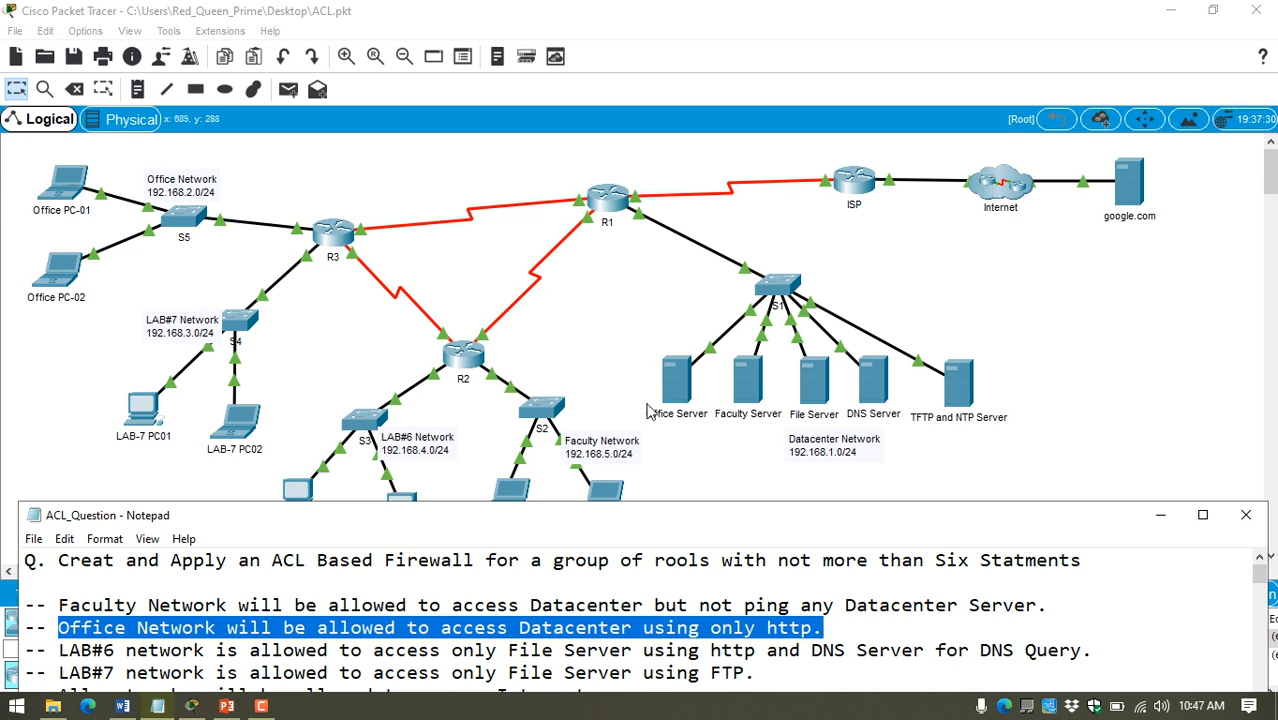
pyautogui.click(775, 636)
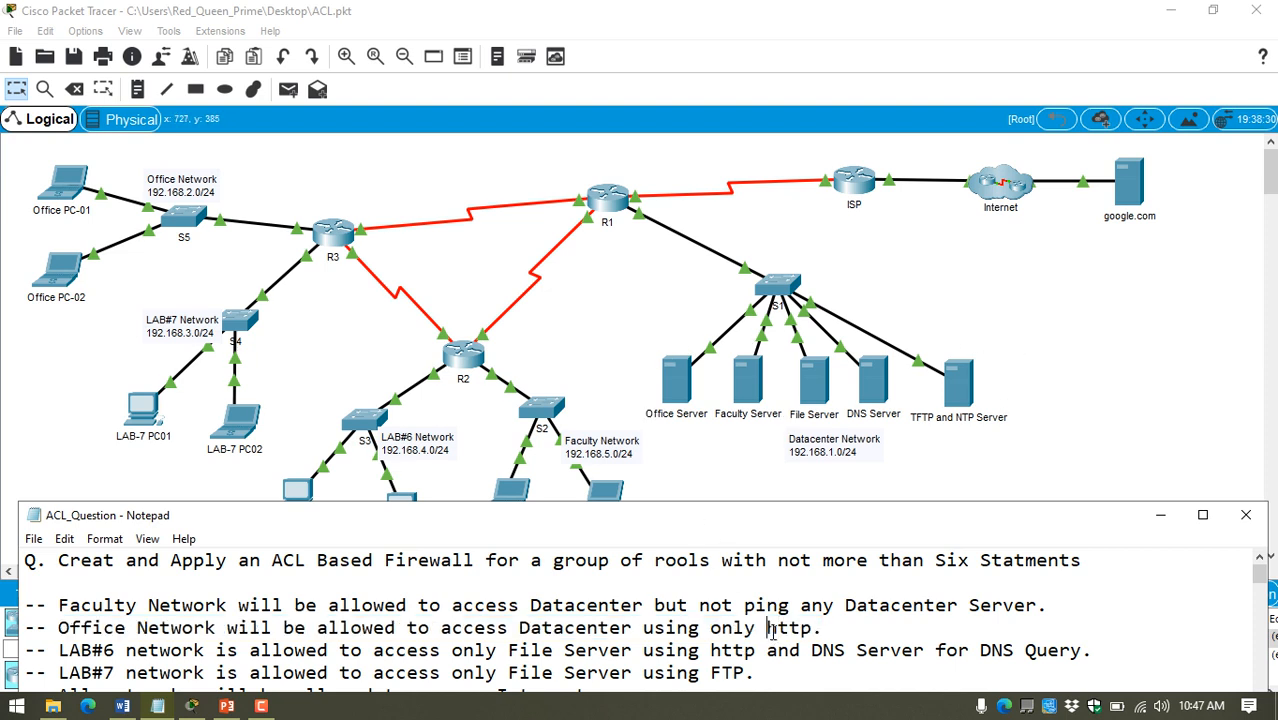
pyautogui.moveTo(766, 628); pyautogui.dragTo(810, 628)
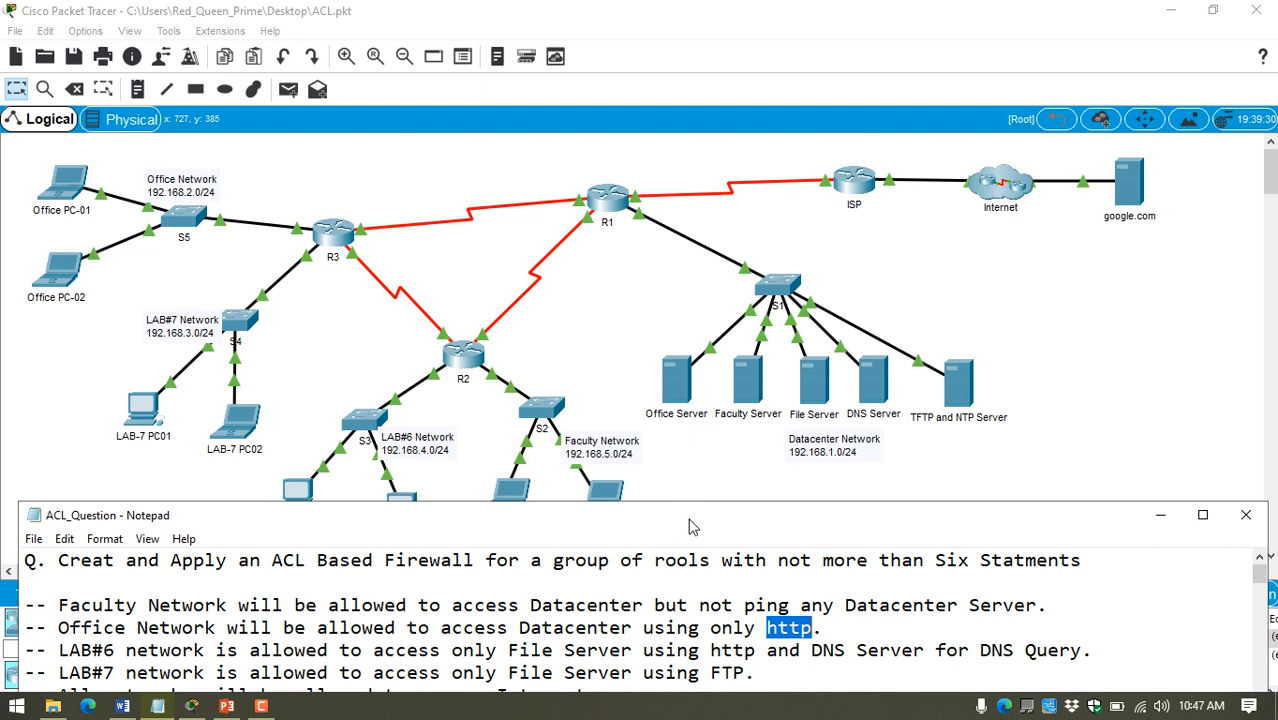
pyautogui.moveTo(692, 520); pyautogui.dragTo(695, 511)
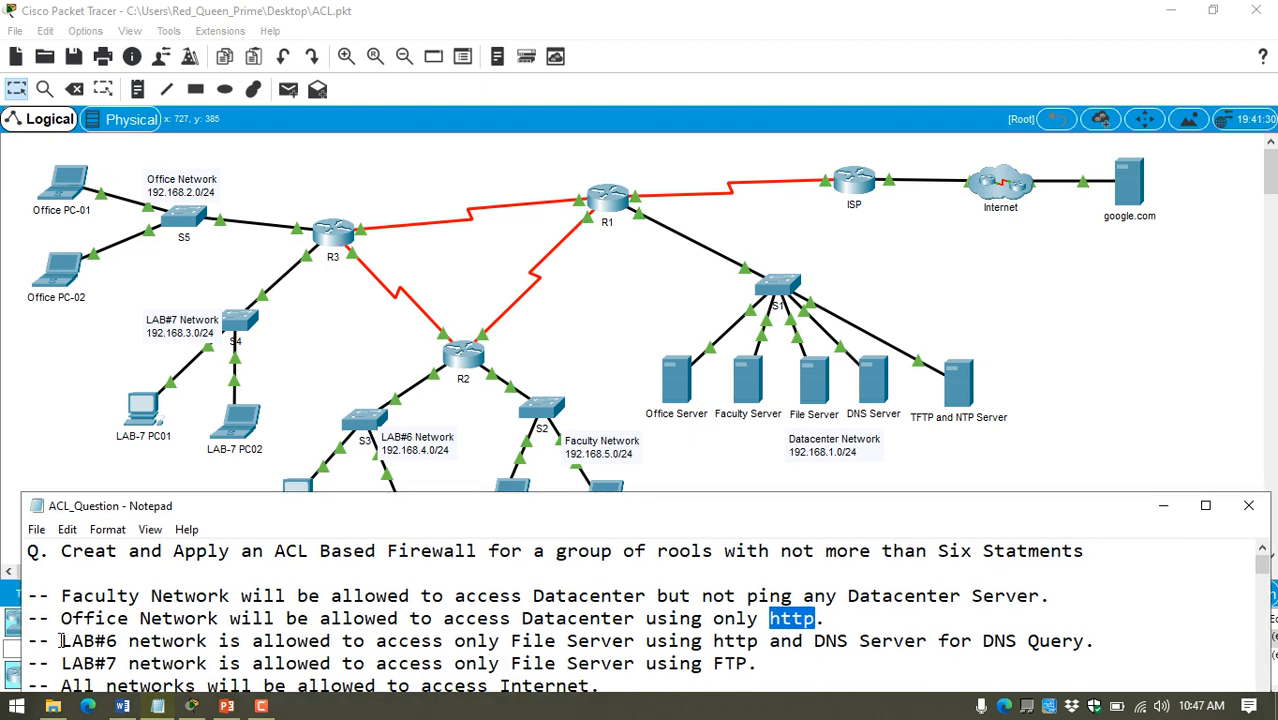
# Step: Examine the LAB#6 rule's allowed servers and protocols, and the LAB#7 rule
pyautogui.moveTo(62, 641); pyautogui.dragTo(507, 645)
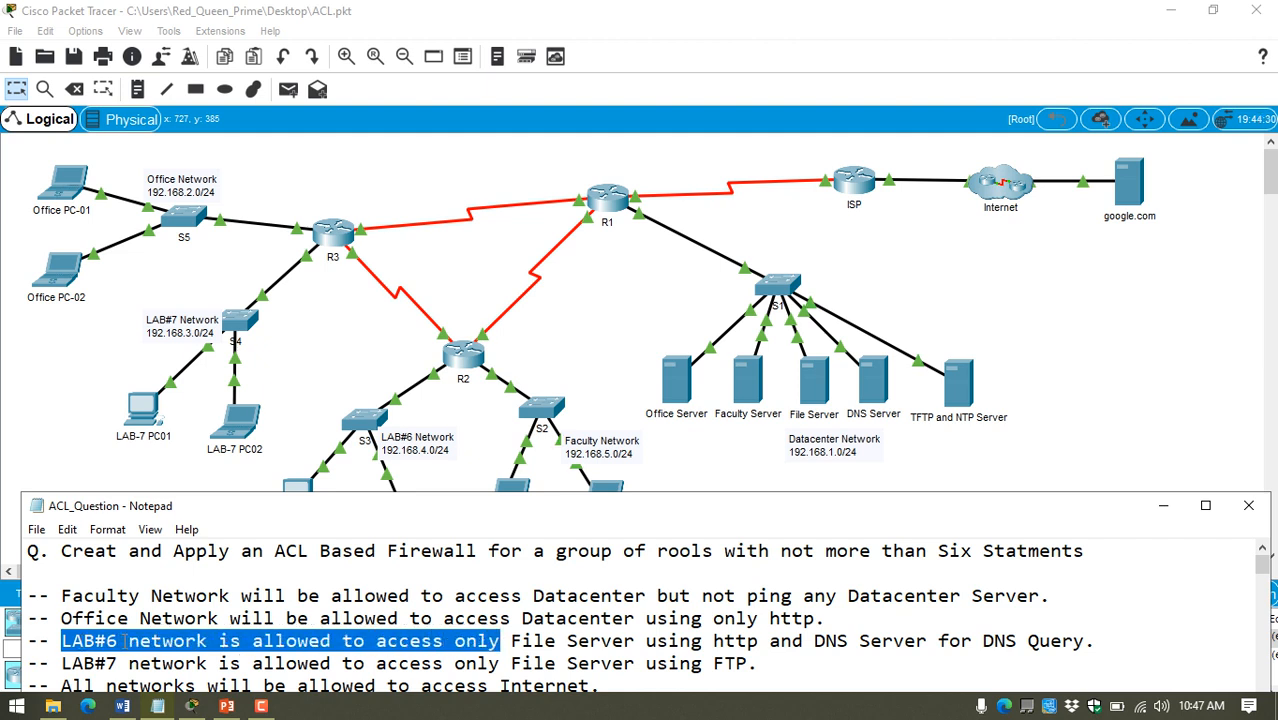
pyautogui.click(634, 641)
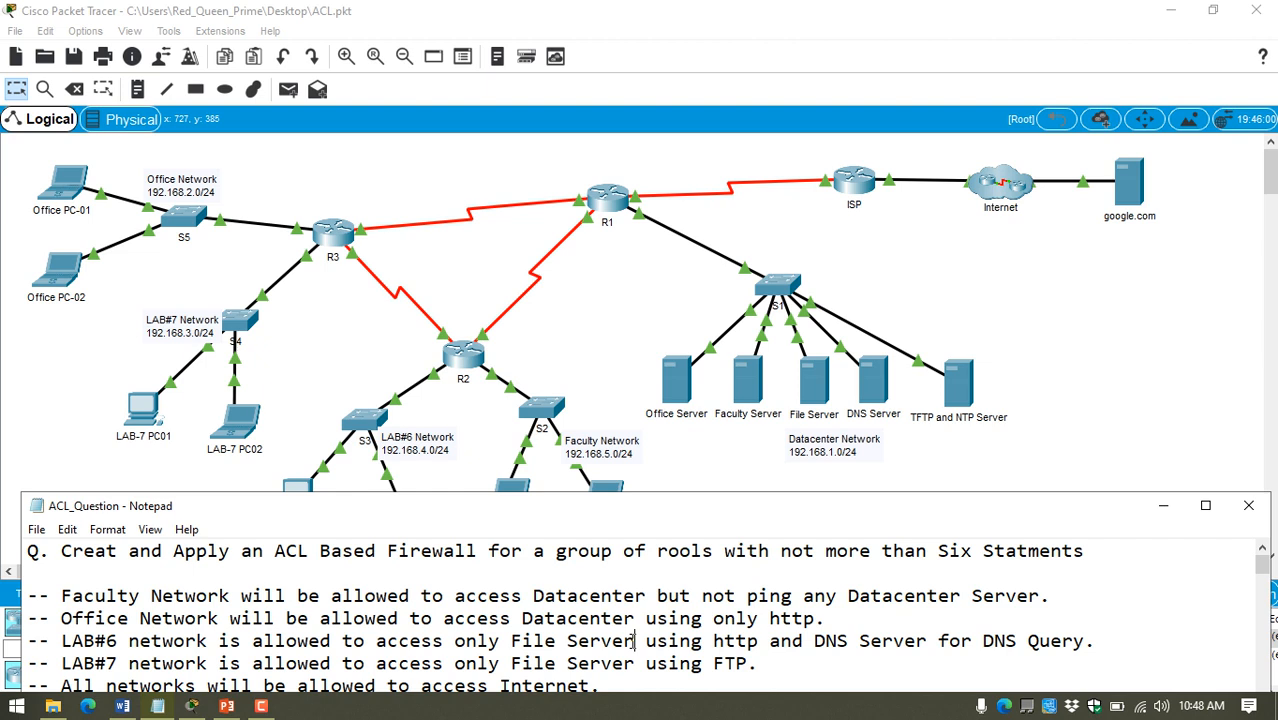
pyautogui.moveTo(634, 641); pyautogui.dragTo(457, 648)
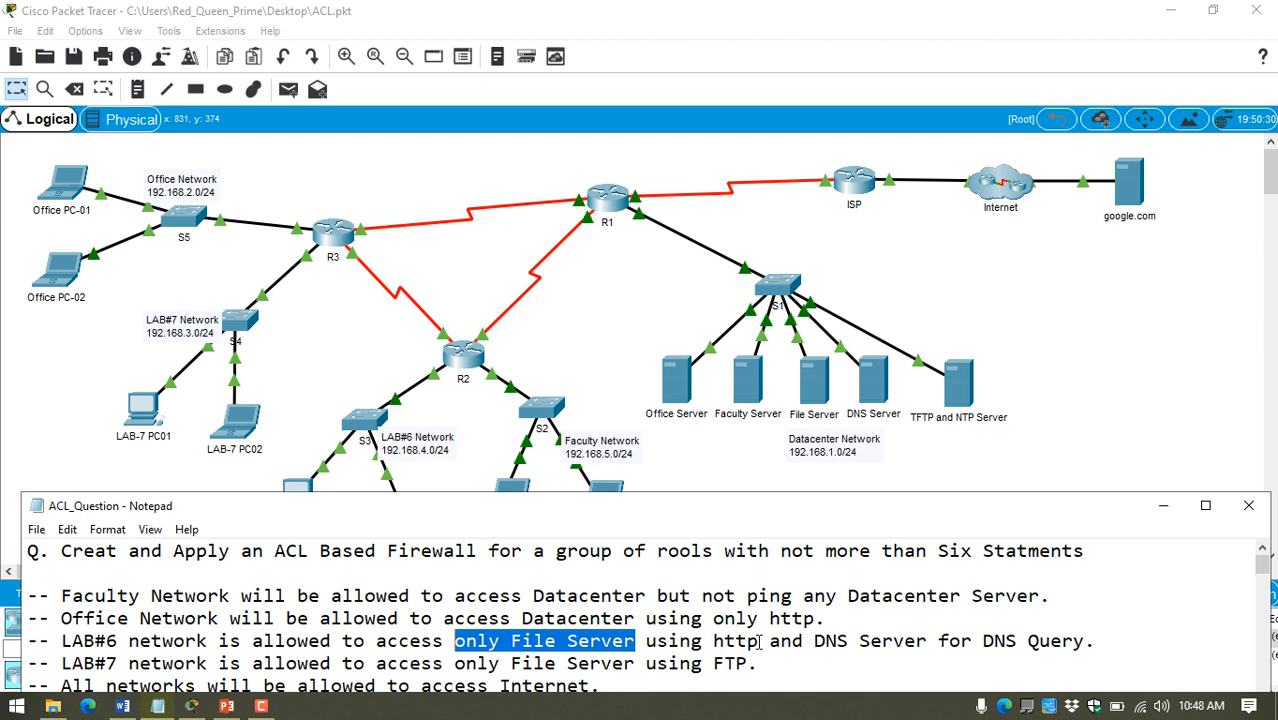
pyautogui.moveTo(826, 641); pyautogui.dragTo(904, 641)
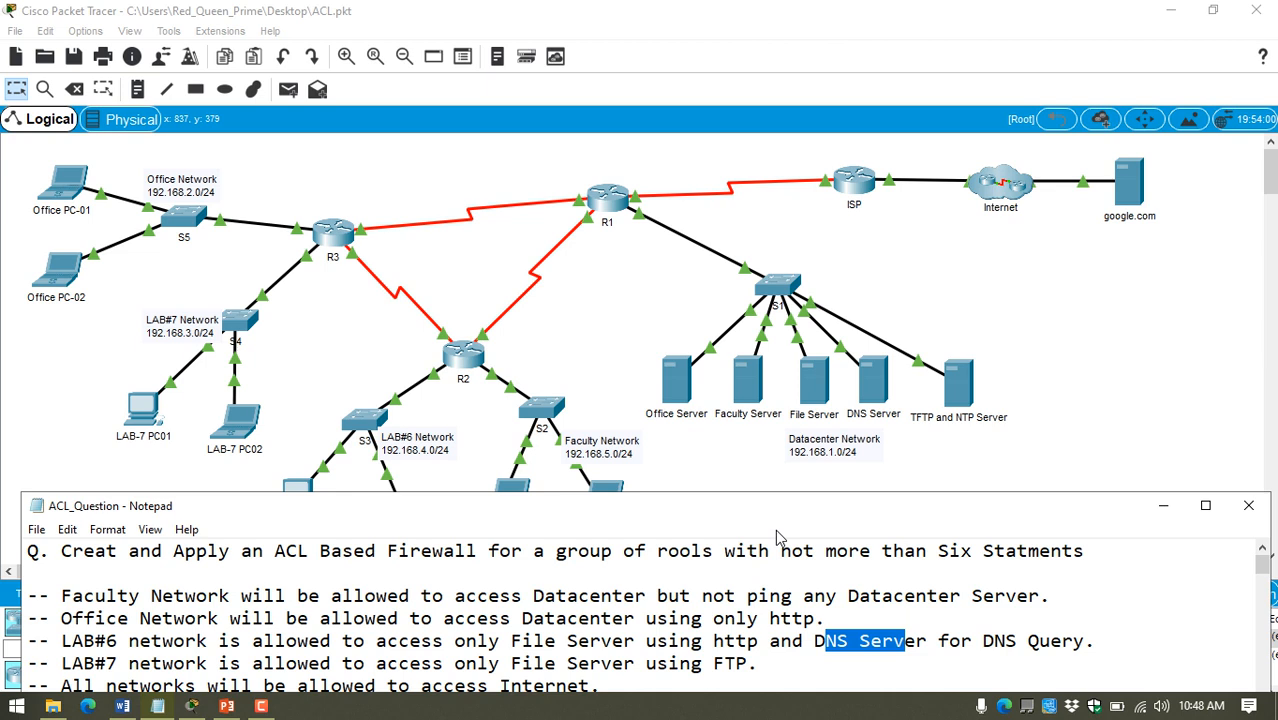
pyautogui.moveTo(713, 641); pyautogui.dragTo(747, 641)
pyautogui.moveTo(982, 641); pyautogui.dragTo(1084, 641)
pyautogui.moveTo(730, 507); pyautogui.dragTo(730, 500)
pyautogui.moveTo(60, 657); pyautogui.dragTo(107, 657)
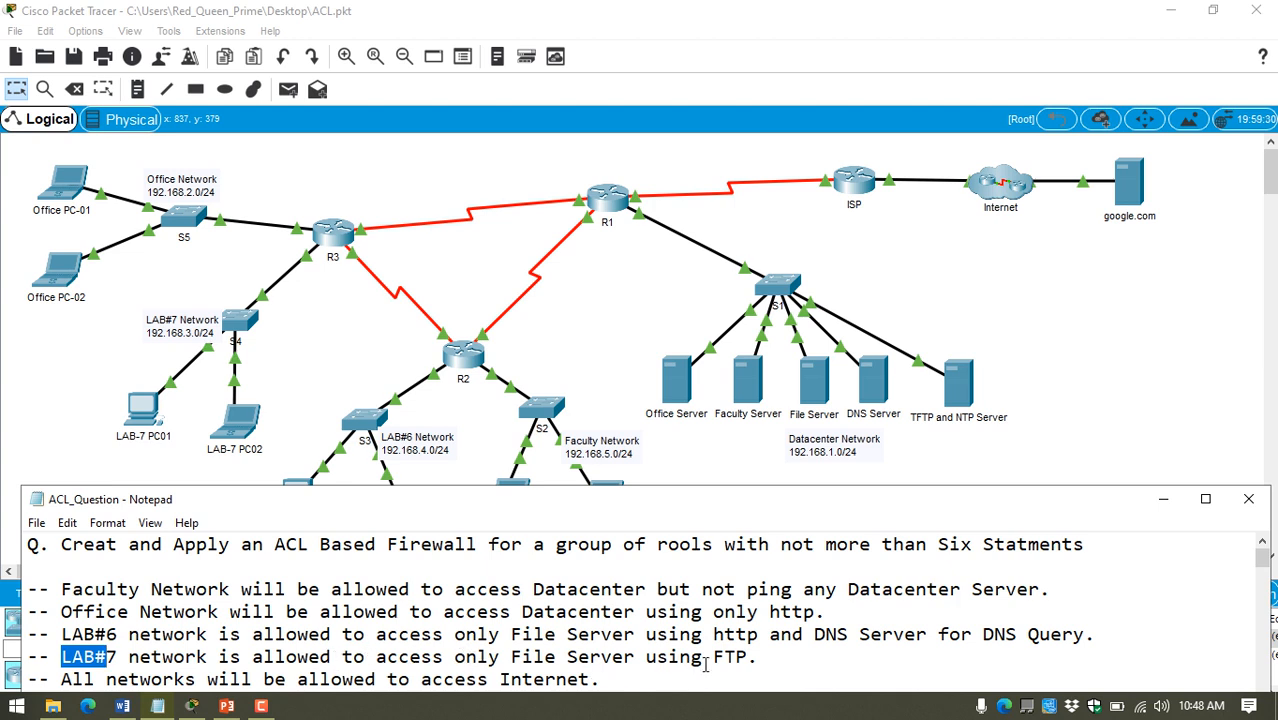
# Step: Enlarge the notes window and remove the extra blank lines between the rules and the Source/Permit/Deny Protocol/Destination header
pyautogui.moveTo(664, 487); pyautogui.dragTo(660, 424)
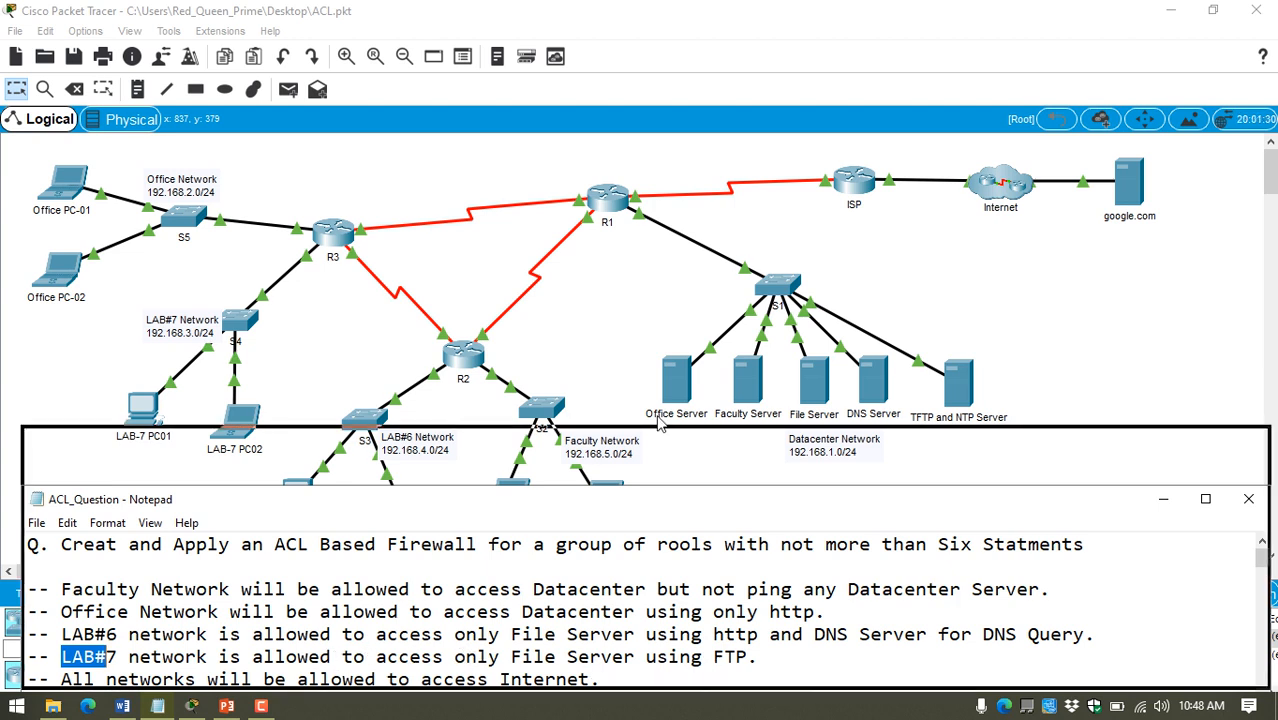
pyautogui.moveTo(660, 424); pyautogui.dragTo(655, 284)
pyautogui.doubleClick(609, 553)
pyautogui.click(383, 270)
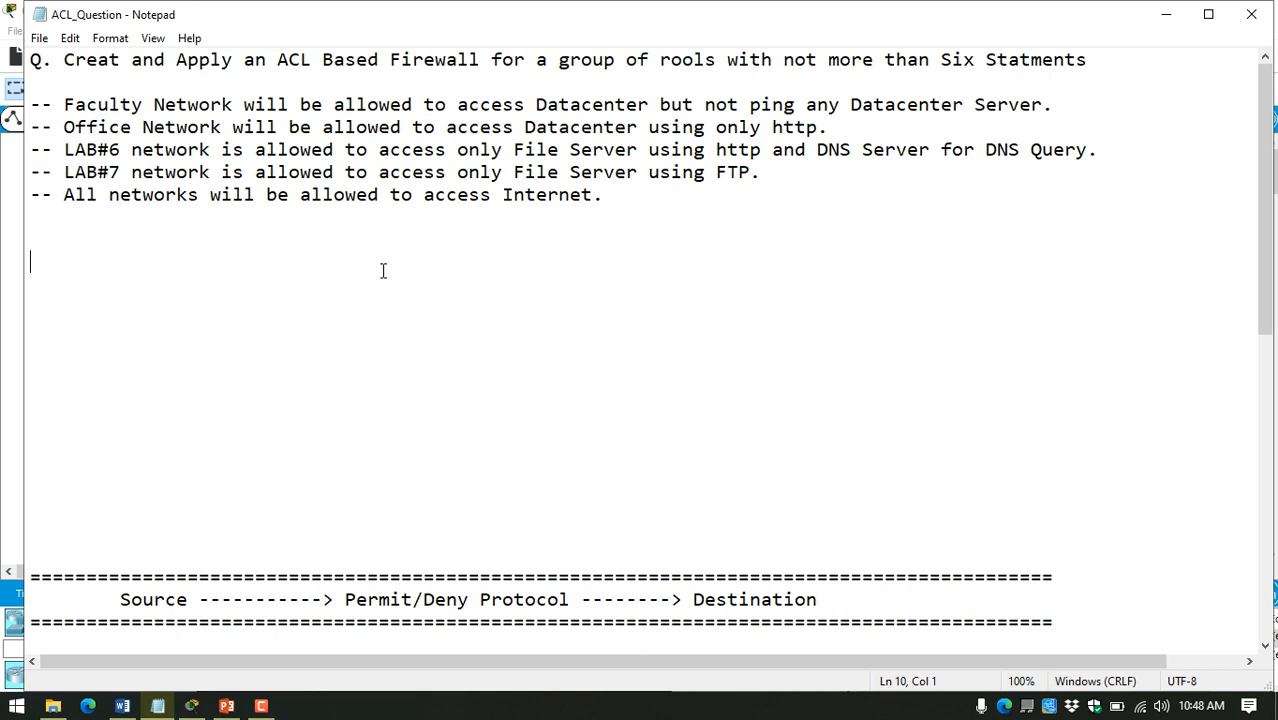
pyautogui.press('Delete')
pyautogui.press('Delete')
pyautogui.press('Delete')
pyautogui.press('Delete')
pyautogui.press('Delete')
pyautogui.press('Delete')
pyautogui.press('Delete')
pyautogui.press('Delete')
pyautogui.press('Delete')
pyautogui.press('Delete')
pyautogui.press('Delete')
pyautogui.press('Delete')
pyautogui.press('Delete')
pyautogui.press('BackSpace')
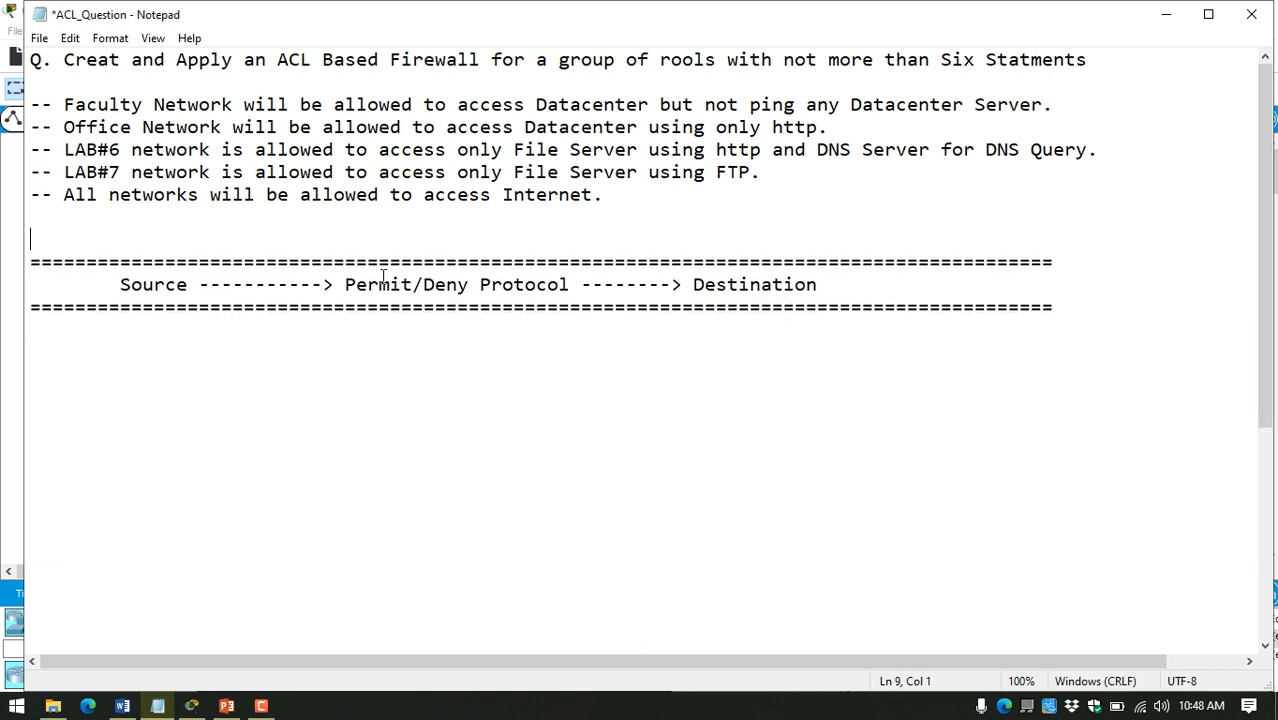
pyautogui.press('super+Down')
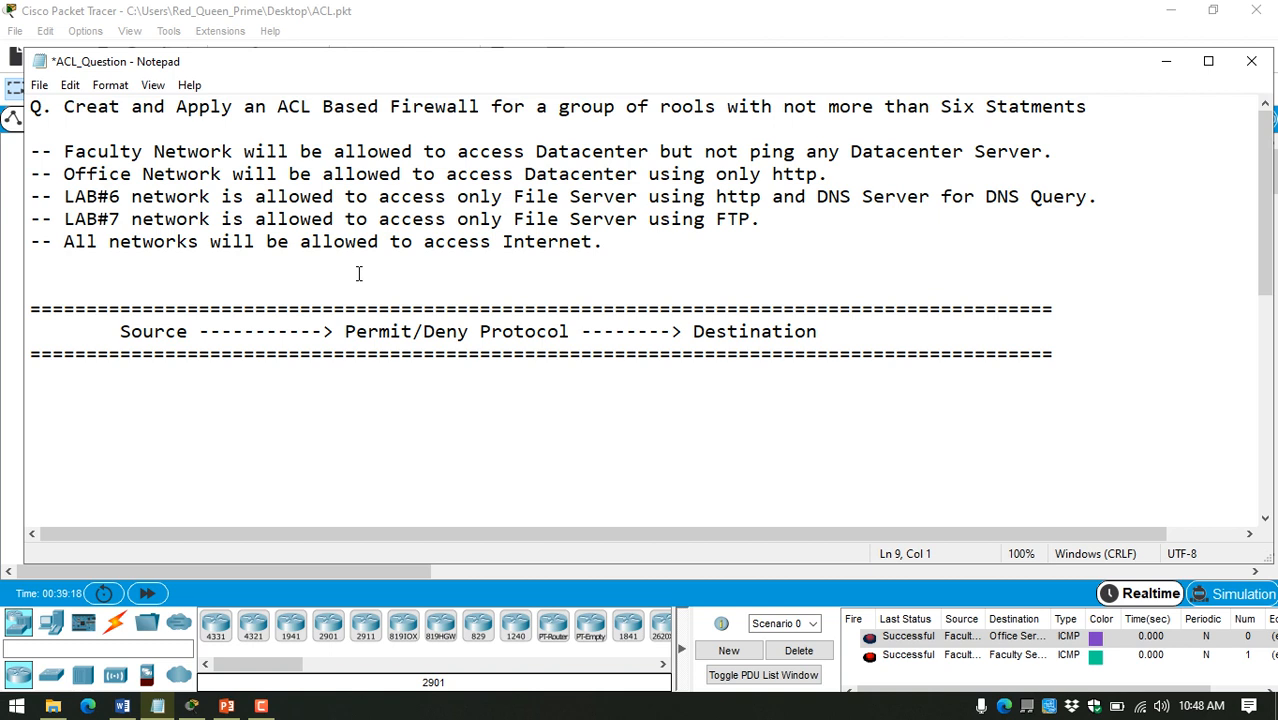
pyautogui.press('Delete')
pyautogui.click(1074, 283)
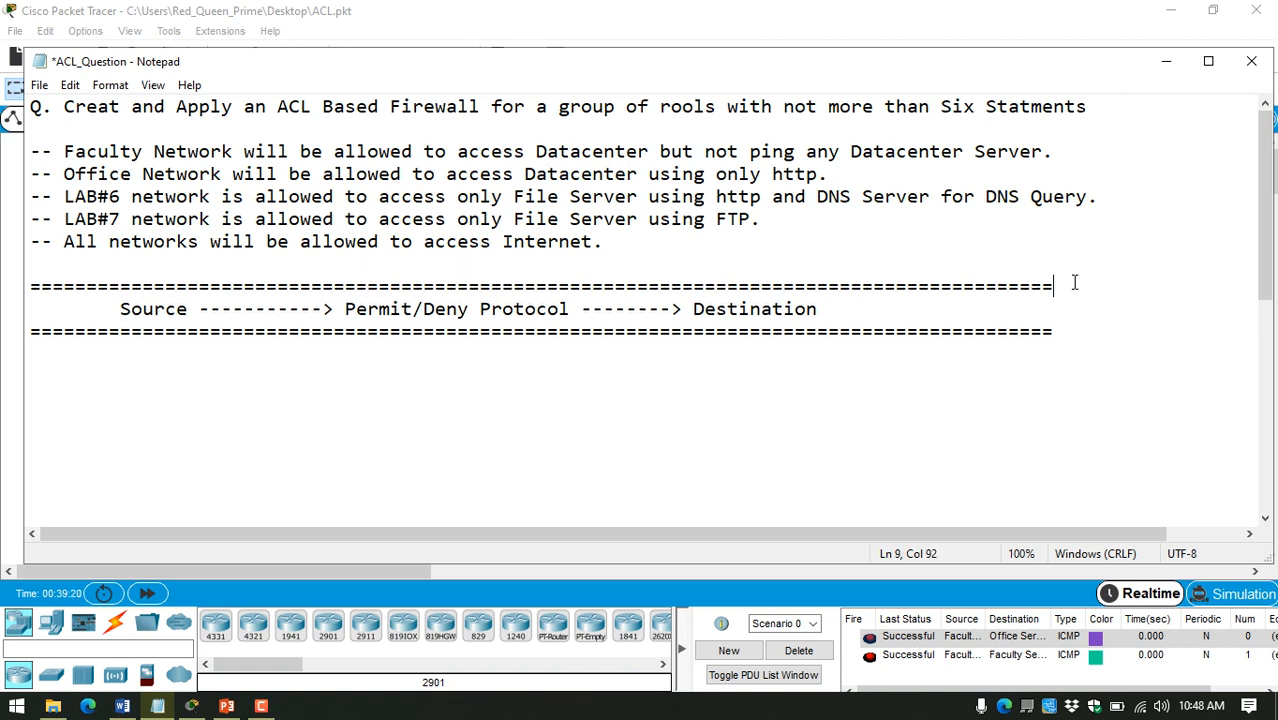
pyautogui.press('Return')
pyautogui.press('Return')
pyautogui.press('Return')
pyautogui.press('Return')
pyautogui.click(1008, 418)
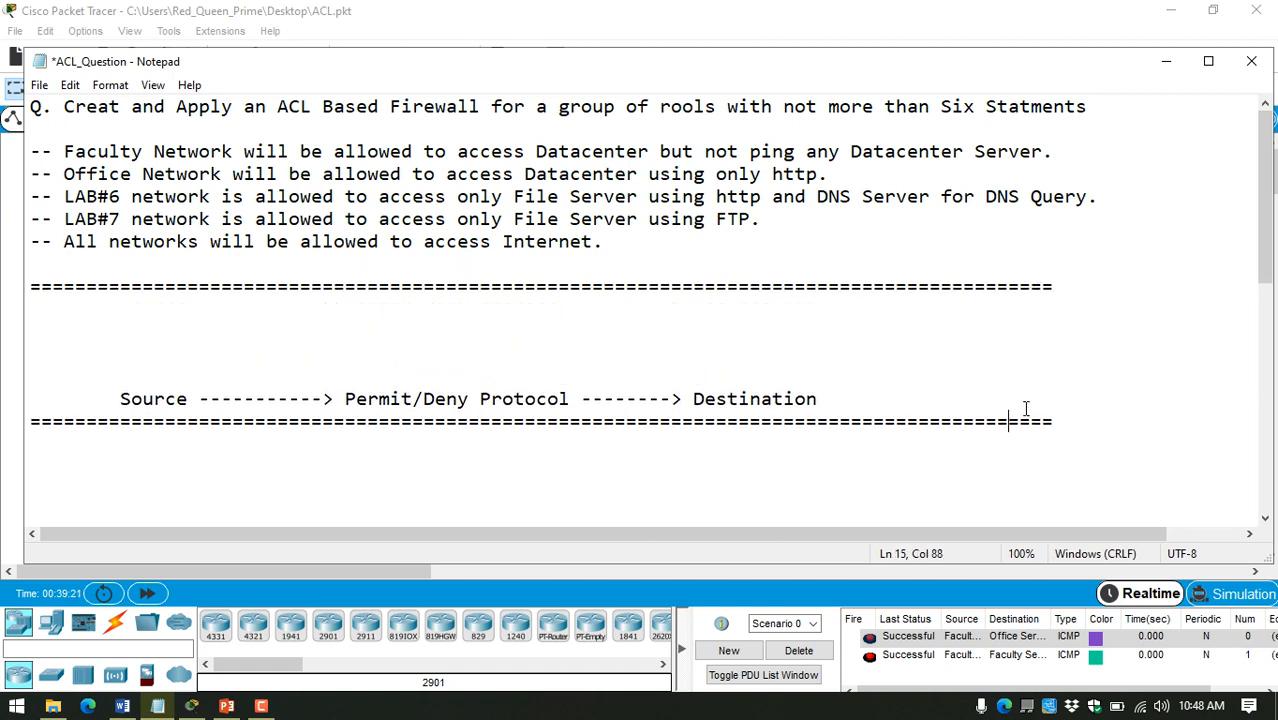
pyautogui.click(772, 358)
pyautogui.press('BackSpace')
pyautogui.press('BackSpace')
pyautogui.press('BackSpace')
pyautogui.press('BackSpace')
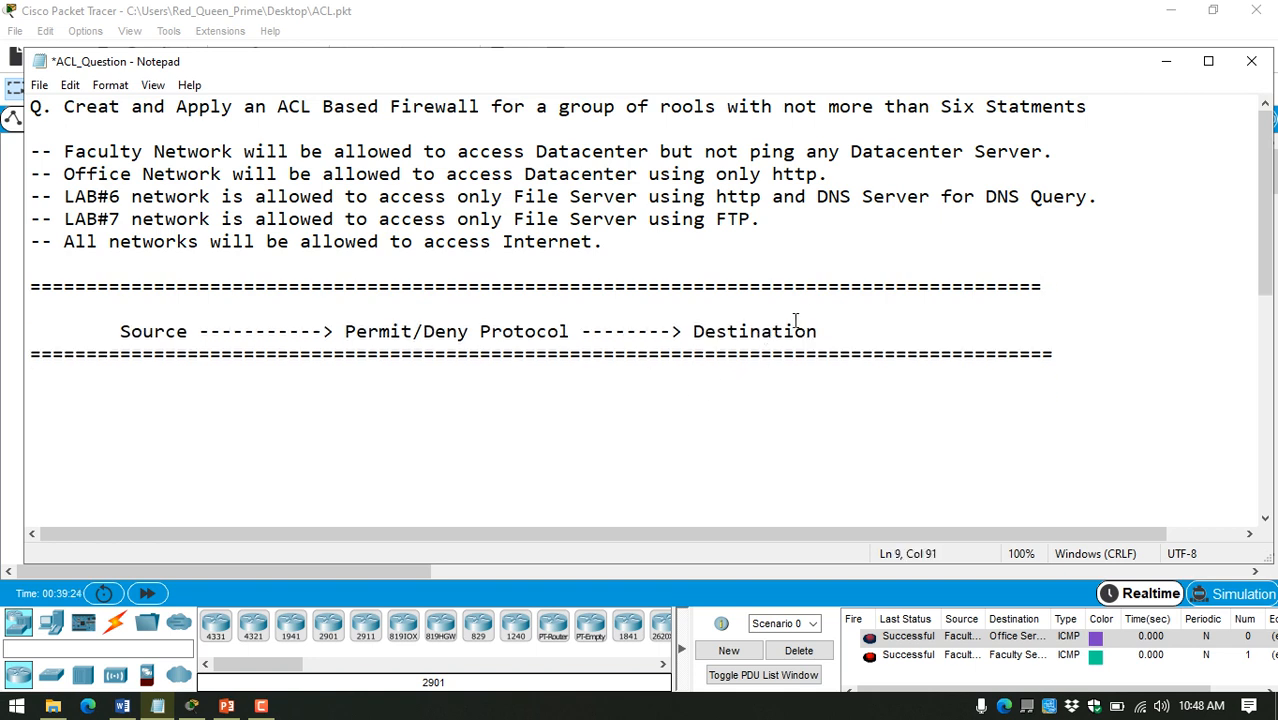
pyautogui.click(810, 308)
pyautogui.press('BackSpace')
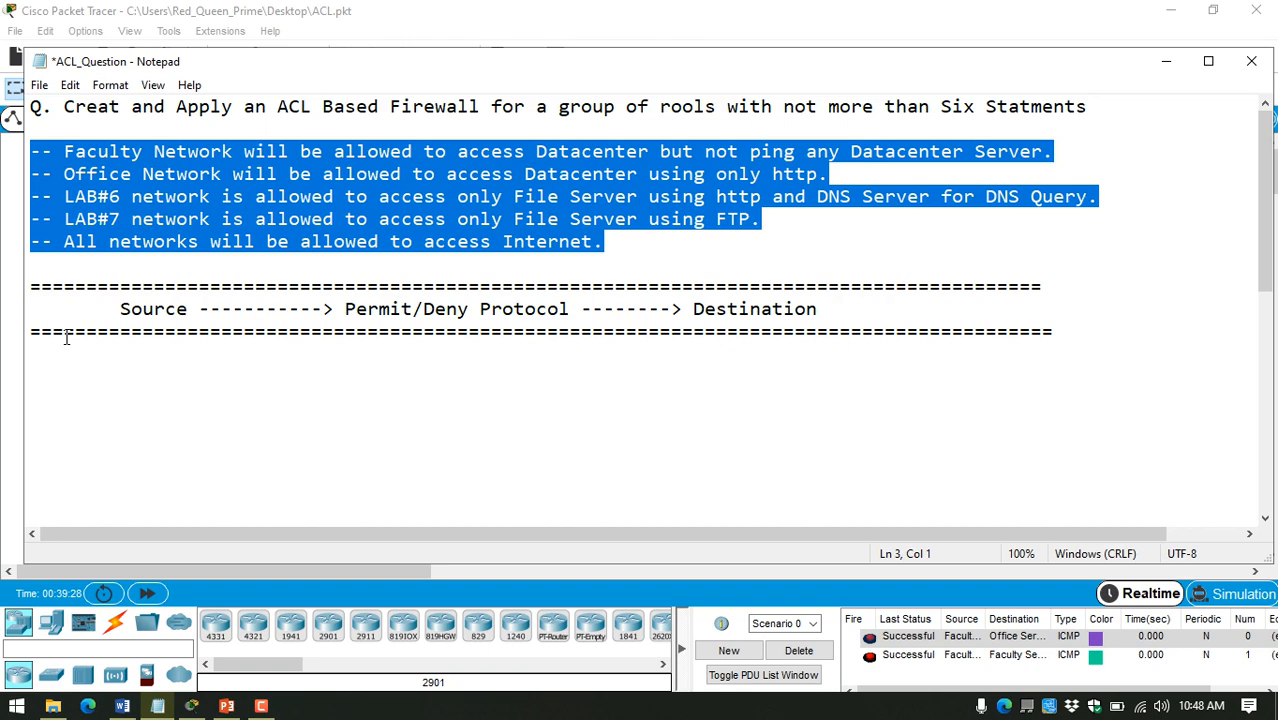
# Step: Paste a copy of the five access rules under the table header and separate them with two blank lines each
pyautogui.click(66, 352)
pyautogui.write('-- Faculty Network will be allowed to access Datacenter but not ping any Datacenter Server. -- Office Network will be allowed to access Datacenter using only http. -- LAB#6 network is allowed to access only File Server using http and DNS Server for DNS Query. -- LAB#7 network is allowed to access only File Server using FTP. -- All networks will be allowed to access Internet.')
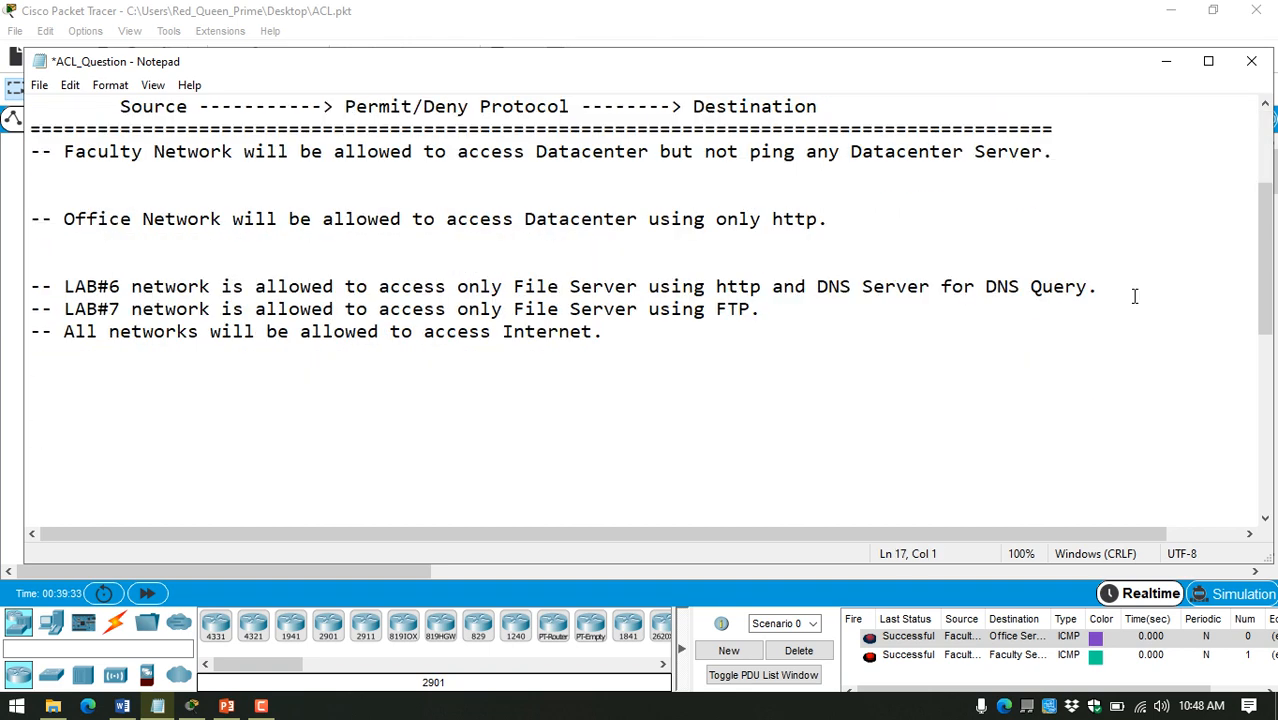
pyautogui.click(1117, 288)
pyautogui.press('Return')
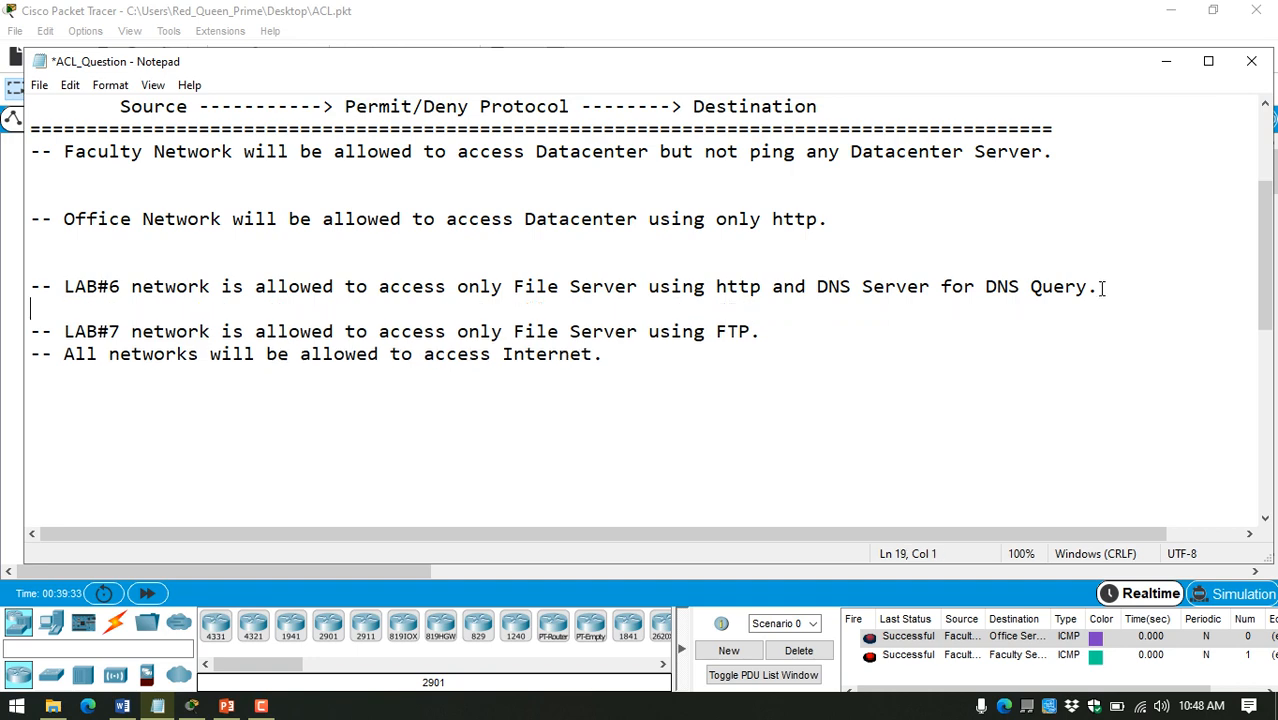
pyautogui.press('Return')
pyautogui.click(783, 354)
pyautogui.press('Return')
pyautogui.press('Return')
# Step: Enter "Faculty Network" as the source on the line below the copied Faculty rule
pyautogui.scroll(3, 638, 390)
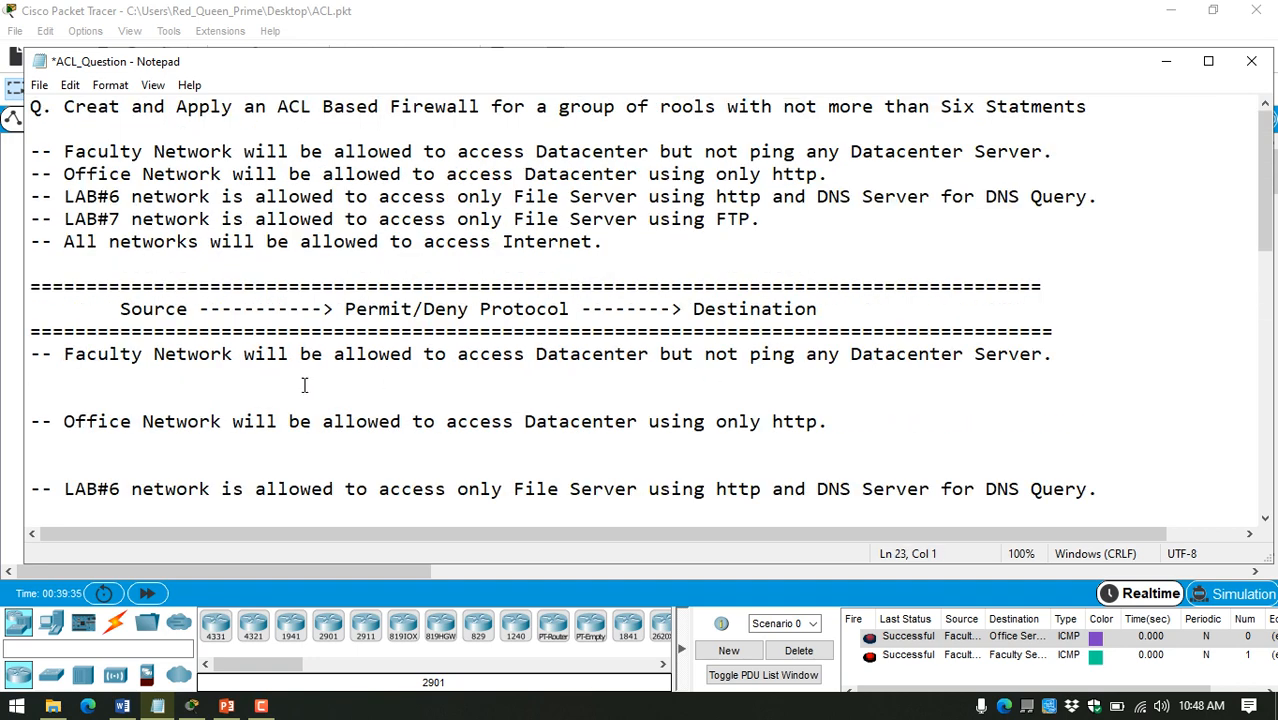
pyautogui.click(252, 385)
pyautogui.moveTo(75, 352); pyautogui.dragTo(168, 350)
pyautogui.moveTo(64, 353); pyautogui.dragTo(236, 354)
pyautogui.hotkey('ctrl', 'c')
pyautogui.click(124, 375)
pyautogui.hotkey('ctrl', 'v')
pyautogui.press('Tab')
pyautogui.press('Tab')
pyautogui.press('Tab')
pyautogui.press('Tab')
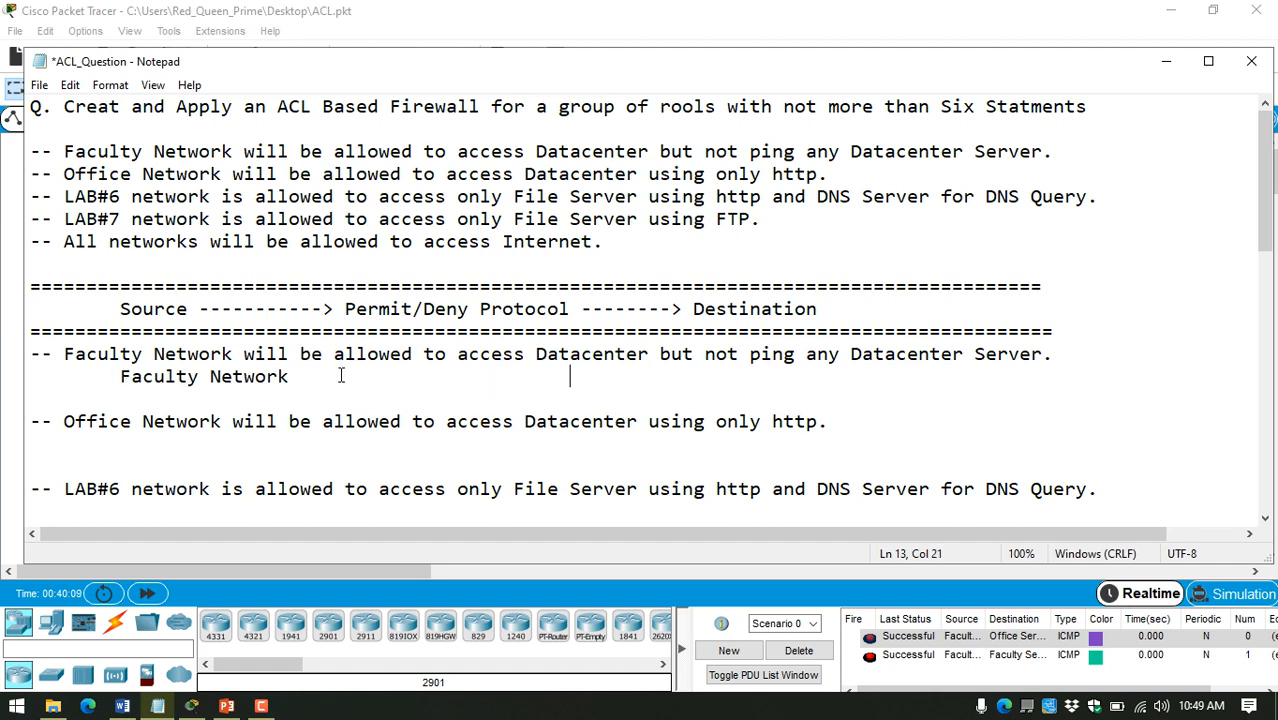
# Step: Enter "Datacenter Server" in the destination column of the Faculty Network row
pyautogui.press('Tab')
pyautogui.press('Tab')
pyautogui.moveTo(849, 354); pyautogui.dragTo(984, 354)
pyautogui.click(761, 377)
pyautogui.press('BackSpace')
pyautogui.write('Datacenter Server')
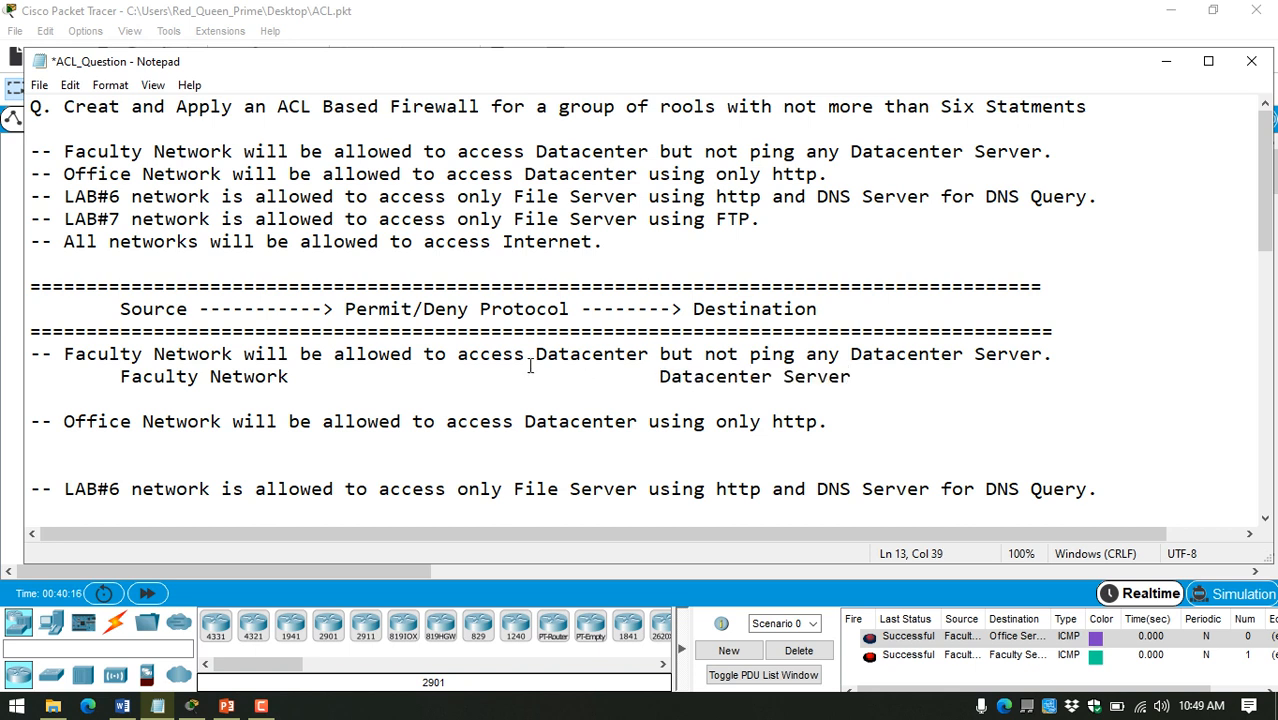
# Step: Fill the gap between source and destination in the Faculty Network row with "-----> deny ping ------->"
pyautogui.click(371, 379)
pyautogui.hotkey('shift', 'Down')
pyautogui.click(386, 377)
pyautogui.click(345, 377)
pyautogui.press('BackSpace')
pyautogui.write('----->')
pyautogui.write('deny')
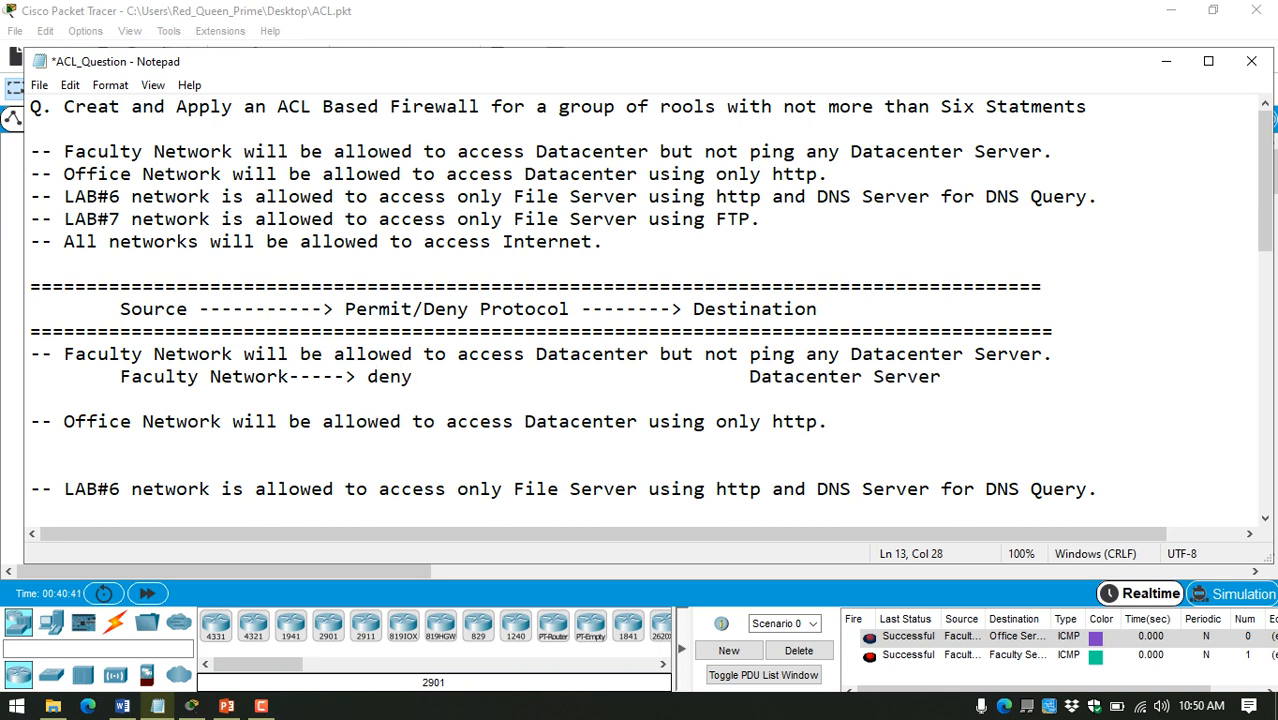
pyautogui.write(' ping------->')
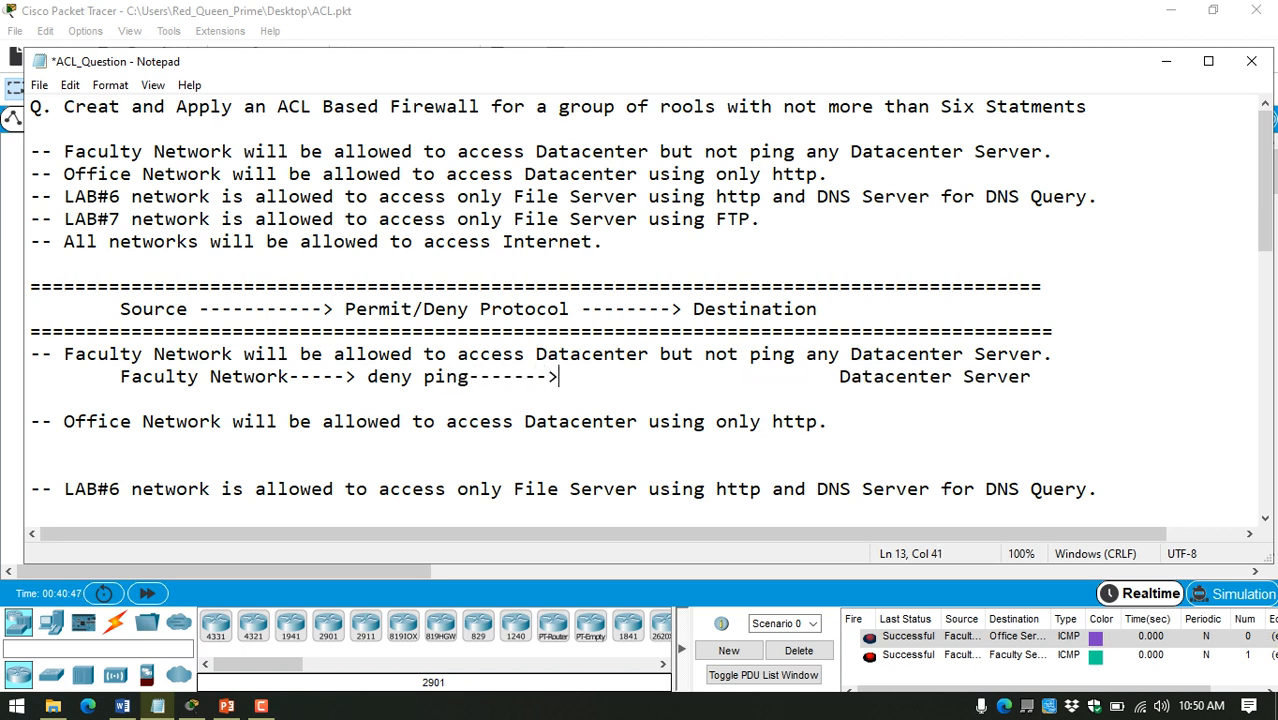
# Step: Adjust the spacing around both arrows and before Datacenter Server in the Faculty Network deny ping row
pyautogui.press('Delete')
pyautogui.press('Delete')
pyautogui.press('Left')
pyautogui.press('Left')
pyautogui.press('Left')
pyautogui.press('Left')
pyautogui.press('Left')
pyautogui.press('Left')
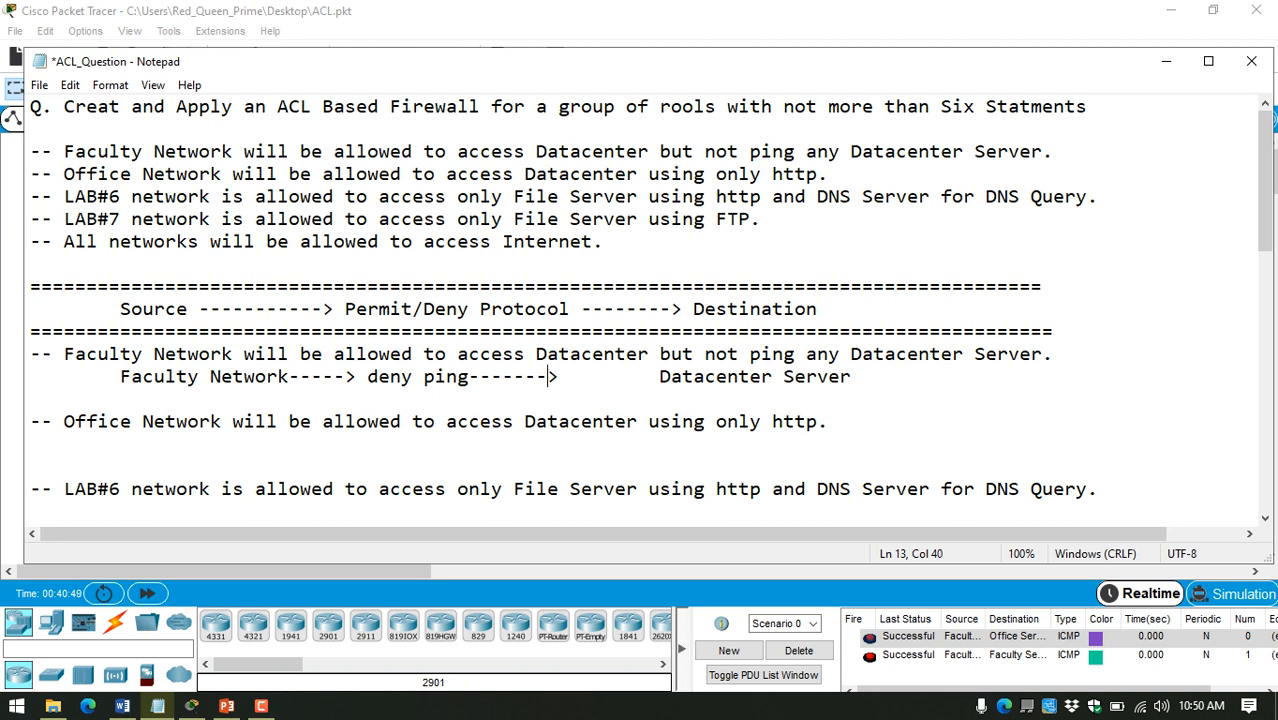
pyautogui.press('Left')
pyautogui.press('Left')
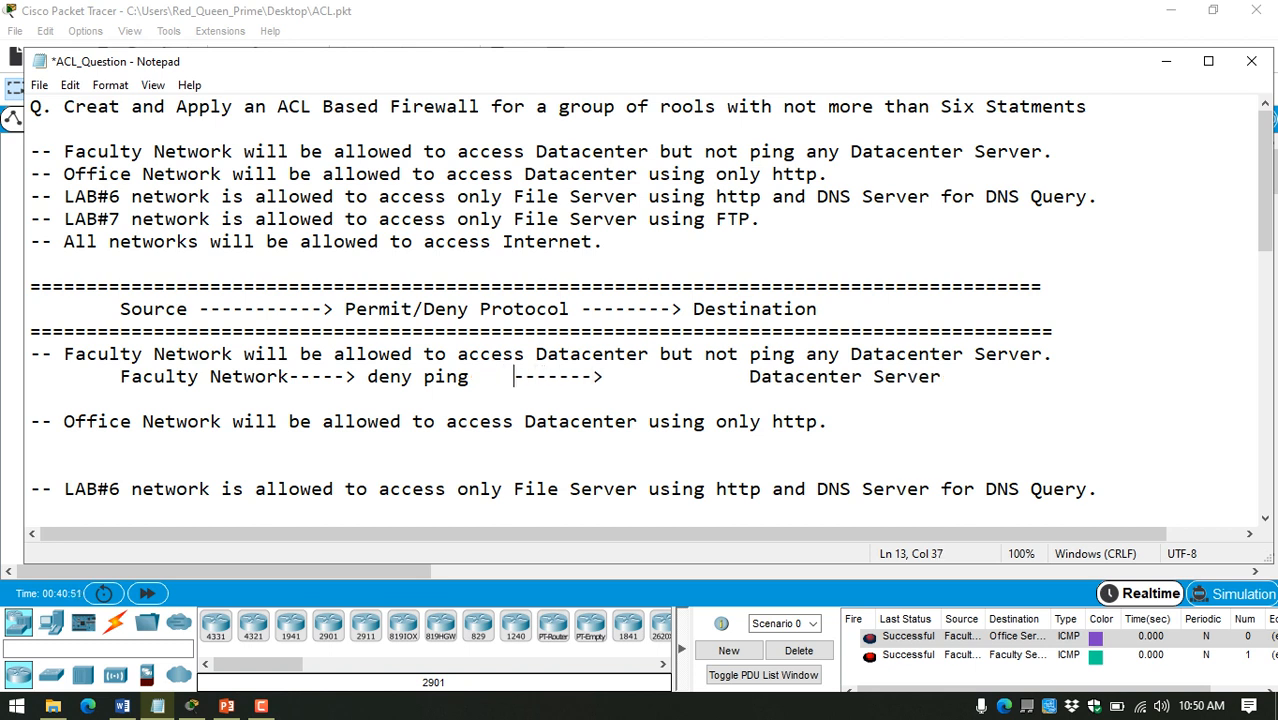
pyautogui.press('Right')
pyautogui.press('Right')
pyautogui.press('Right')
pyautogui.press('Right')
pyautogui.press('Right')
pyautogui.press('Right')
pyautogui.press('Right')
pyautogui.press('Right')
pyautogui.press('Delete')
pyautogui.press('Left')
pyautogui.press('Left')
pyautogui.press('Left')
pyautogui.press('Left')
pyautogui.press('Left')
pyautogui.press('Left')
pyautogui.press('Left')
pyautogui.press('Left')
pyautogui.press('Left')
pyautogui.press('Left')
pyautogui.press('Left')
pyautogui.press('Left')
pyautogui.press('Left')
pyautogui.press('Left')
pyautogui.press('Left')
pyautogui.press('Left')
pyautogui.press('Left')
pyautogui.press('Left')
pyautogui.press('Left')
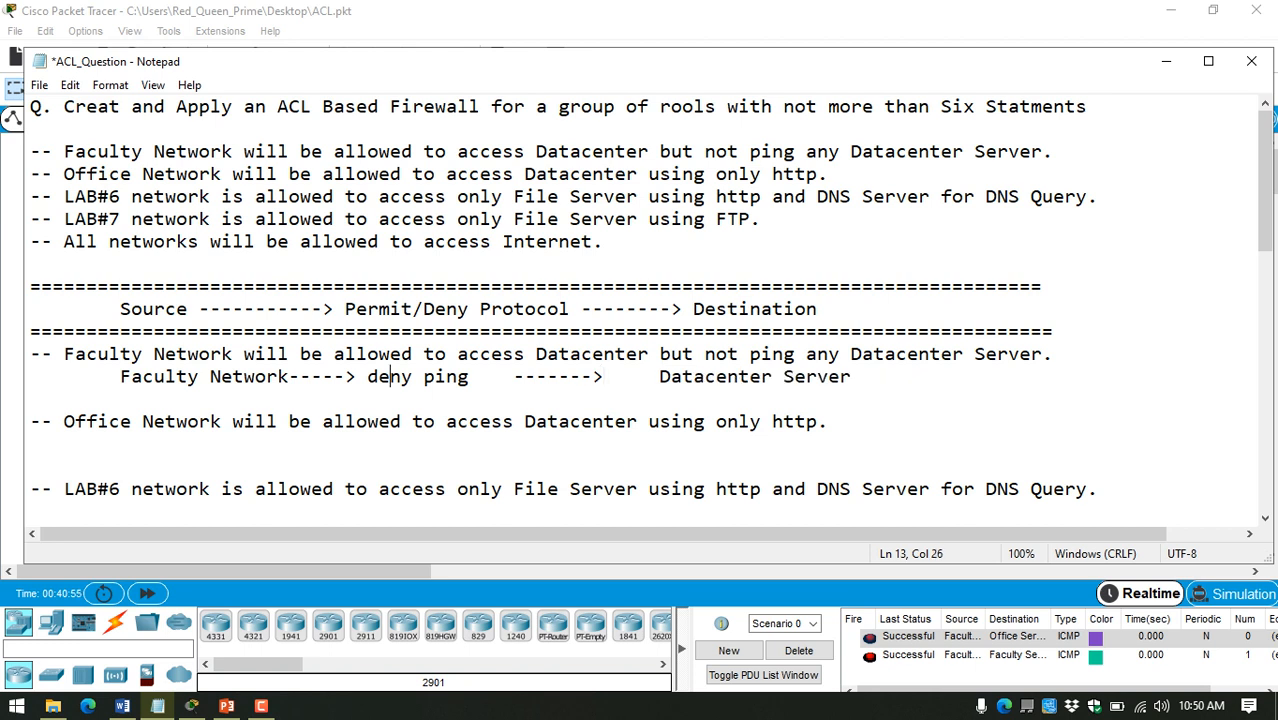
pyautogui.press('Left')
pyautogui.press('Left')
pyautogui.press('Left')
pyautogui.press('Left')
pyautogui.press('Left')
pyautogui.press('Left')
pyautogui.press('Left')
pyautogui.press('Left')
pyautogui.press('Left')
# Step: Add two blank lines above the Office rule and paste a copy of the Faculty deny ping row directly beneath the original
pyautogui.press('Down')
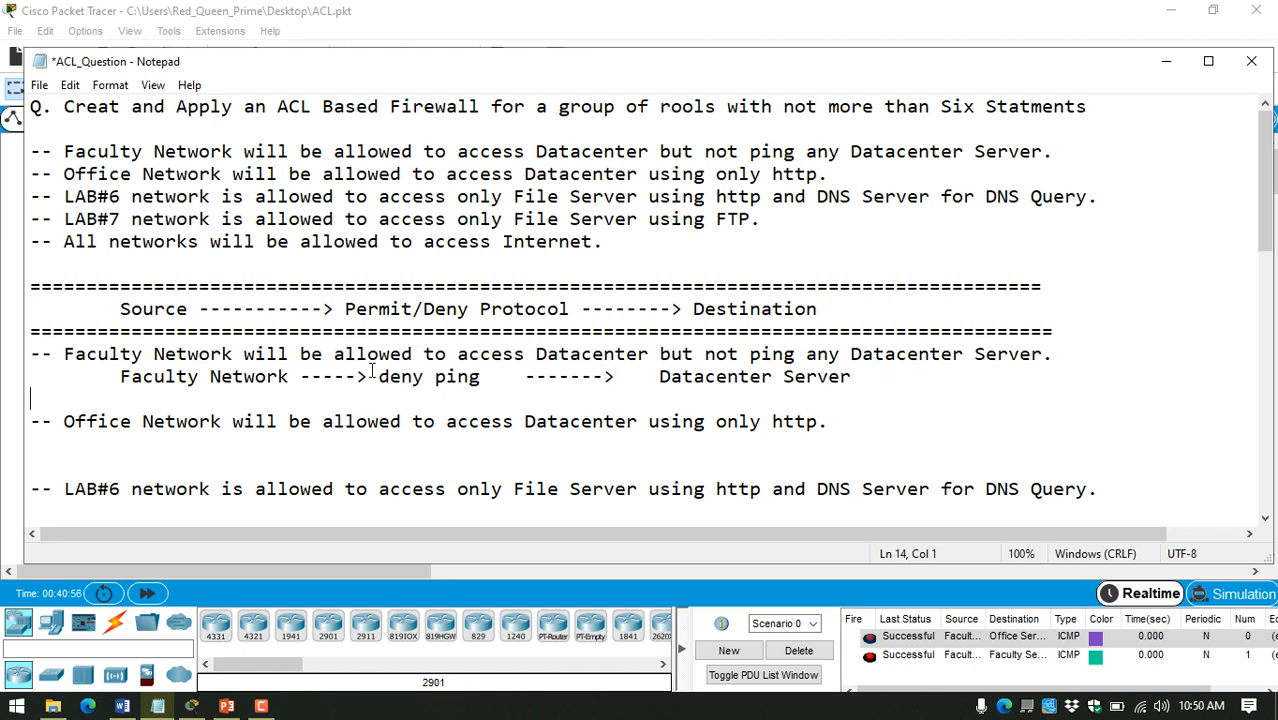
pyautogui.press('Return')
pyautogui.press('Return')
pyautogui.press('Up')
pyautogui.press('Up')
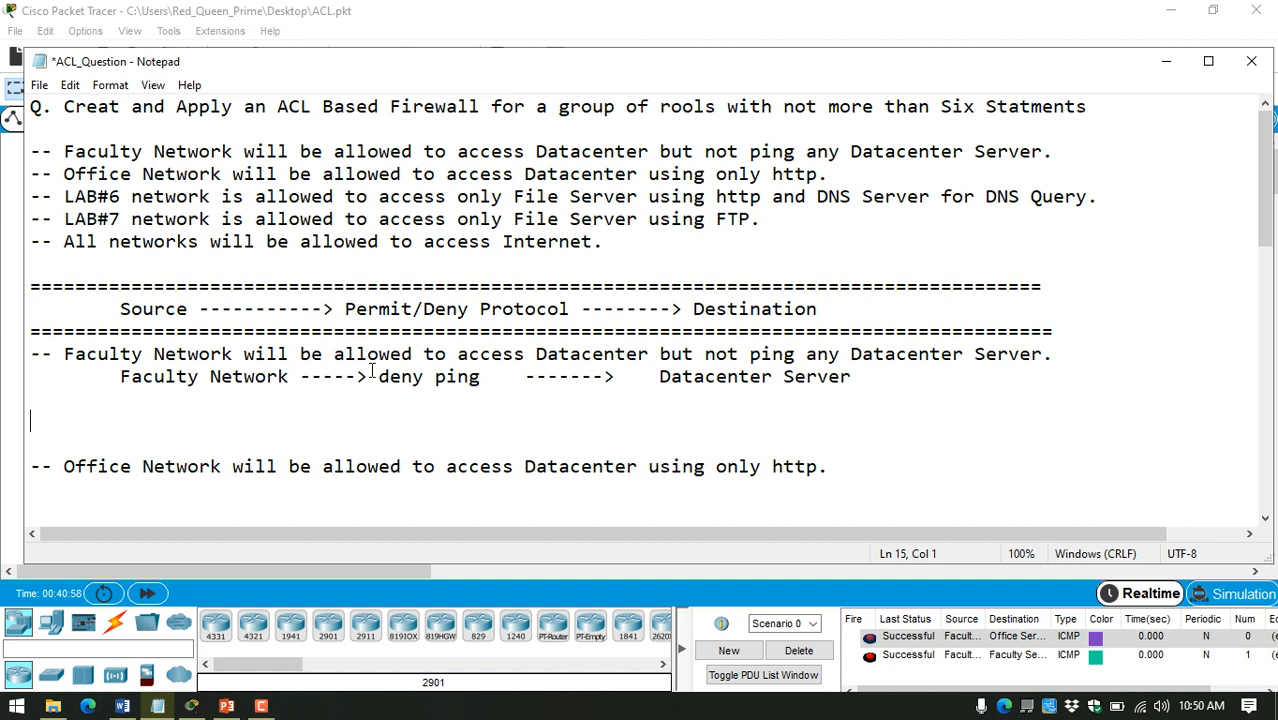
pyautogui.press('Tab')
pyautogui.moveTo(870, 376); pyautogui.dragTo(110, 372)
pyautogui.hotkey('ctrl', 'c')
pyautogui.click(166, 403)
pyautogui.hotkey('ctrl', 'v')
pyautogui.click(379, 399)
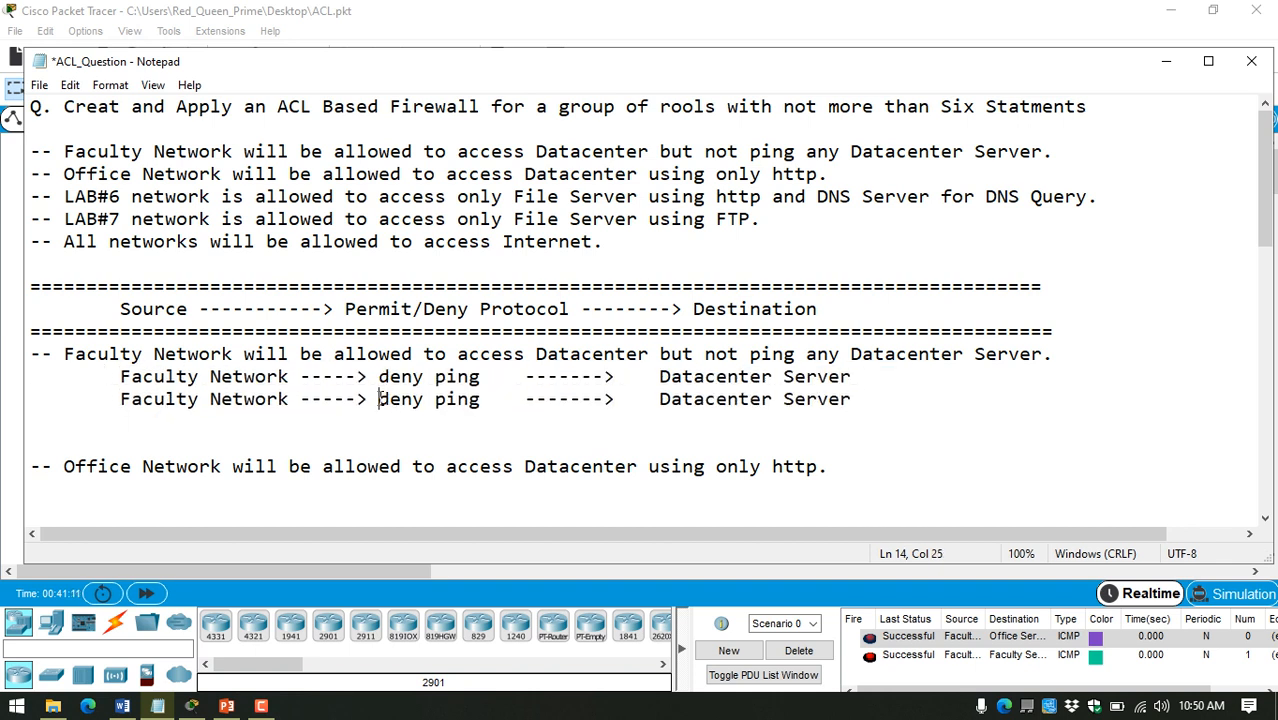
# Step: Change the protocol entry in the second Faculty Network row to "permit IP" and save the notes
pyautogui.moveTo(379, 399); pyautogui.dragTo(480, 399)
pyautogui.write('p')
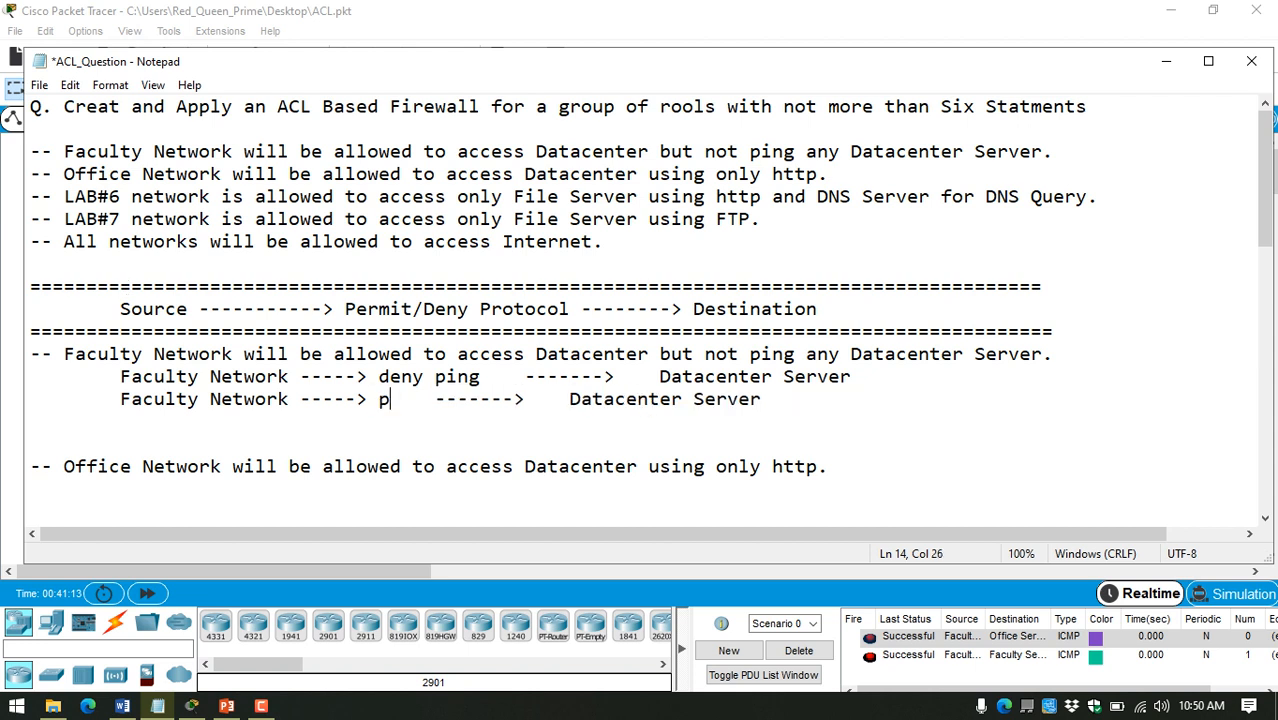
pyautogui.write('ermit I')
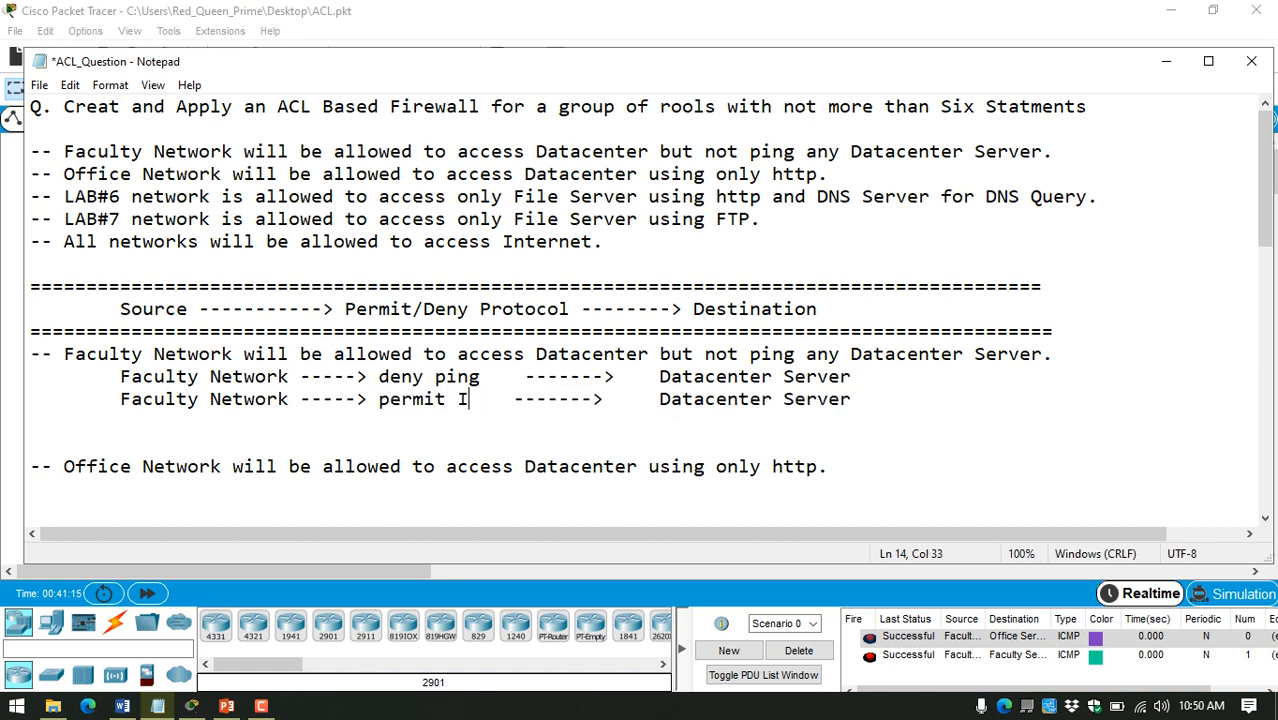
pyautogui.write('P')
pyautogui.hotkey('ctrl', 's')
# Step: Add "(icmp: echo)" after "deny ping" in the first Faculty Network row
pyautogui.click(481, 383)
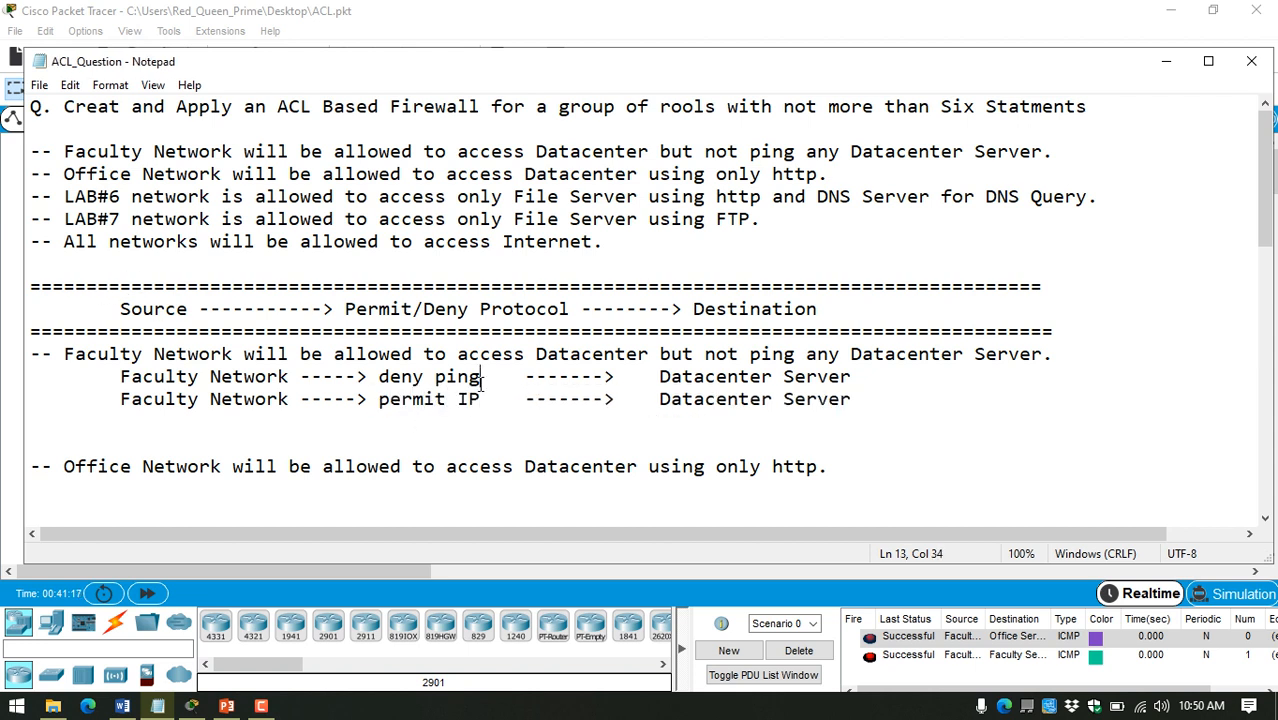
pyautogui.write('()')
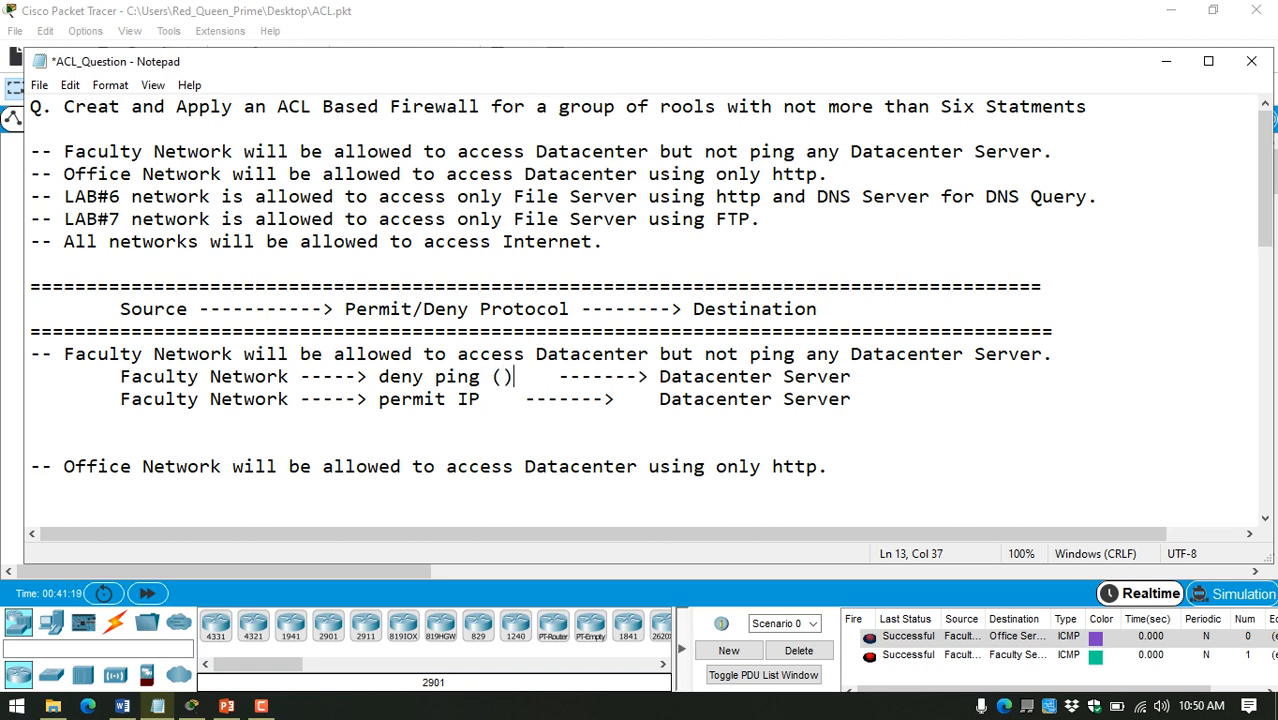
pyautogui.press('Left')
pyautogui.write('i')
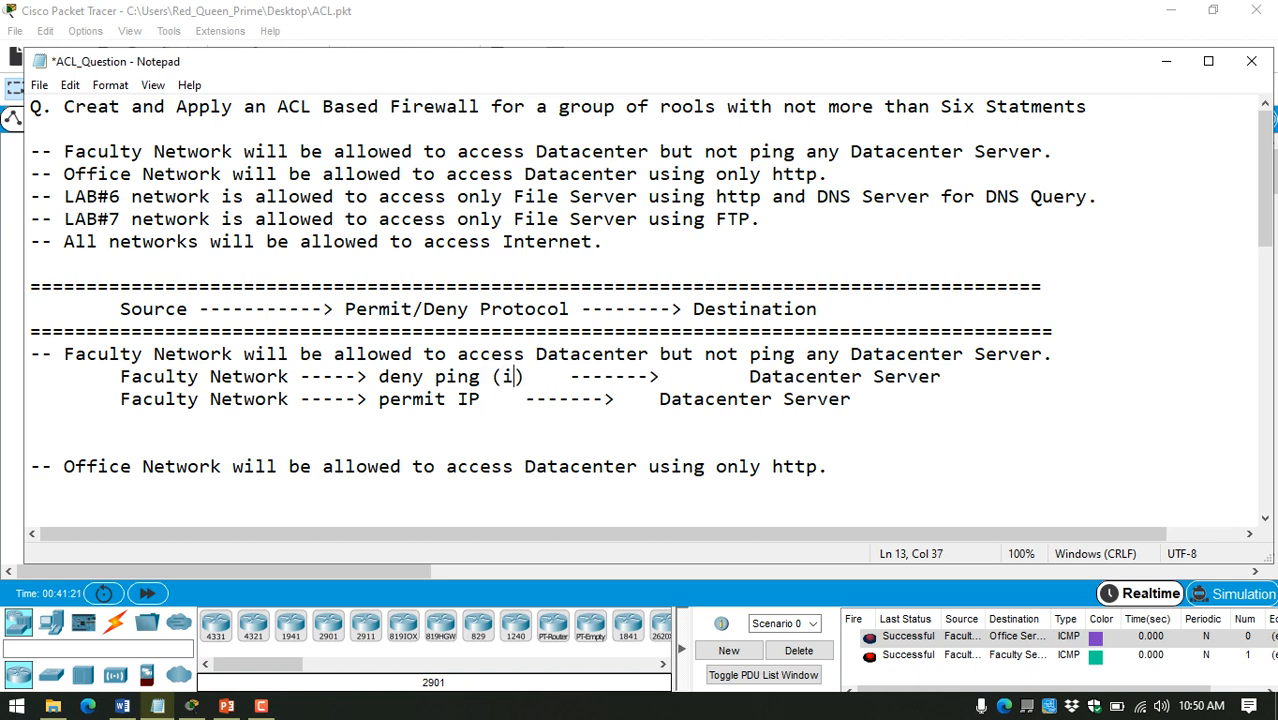
pyautogui.write('cmp')
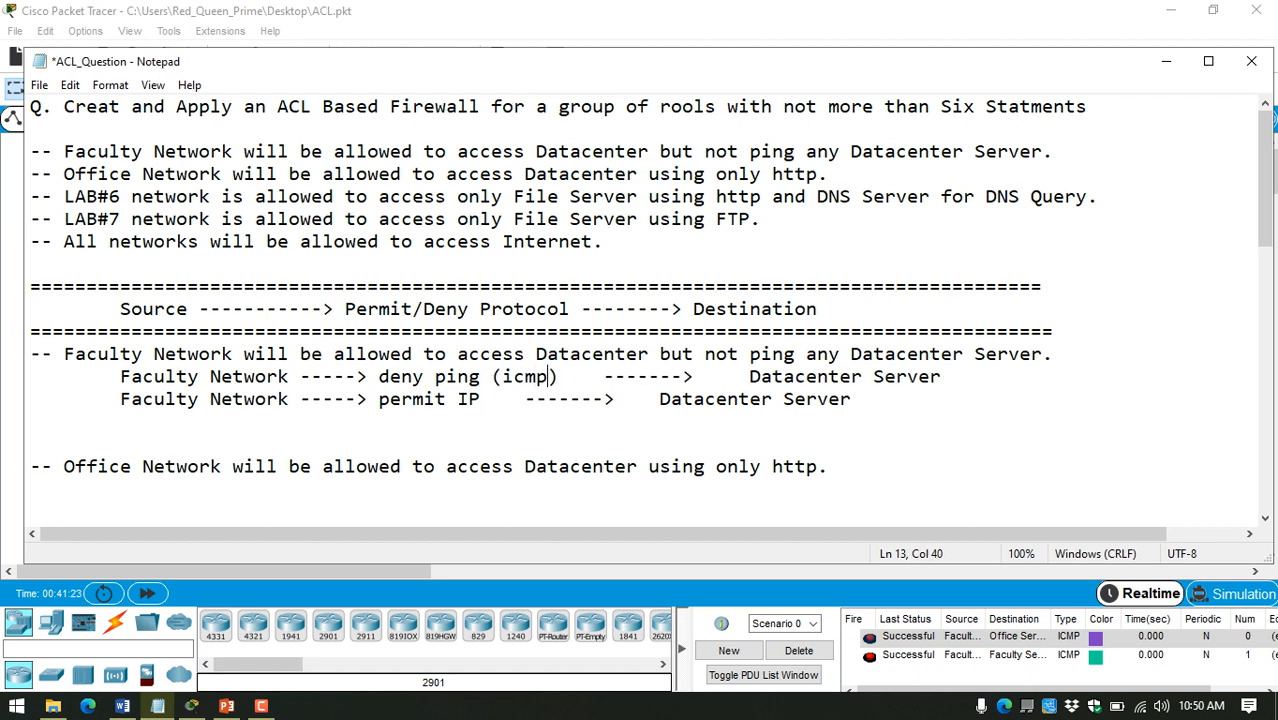
pyautogui.write(': echo')
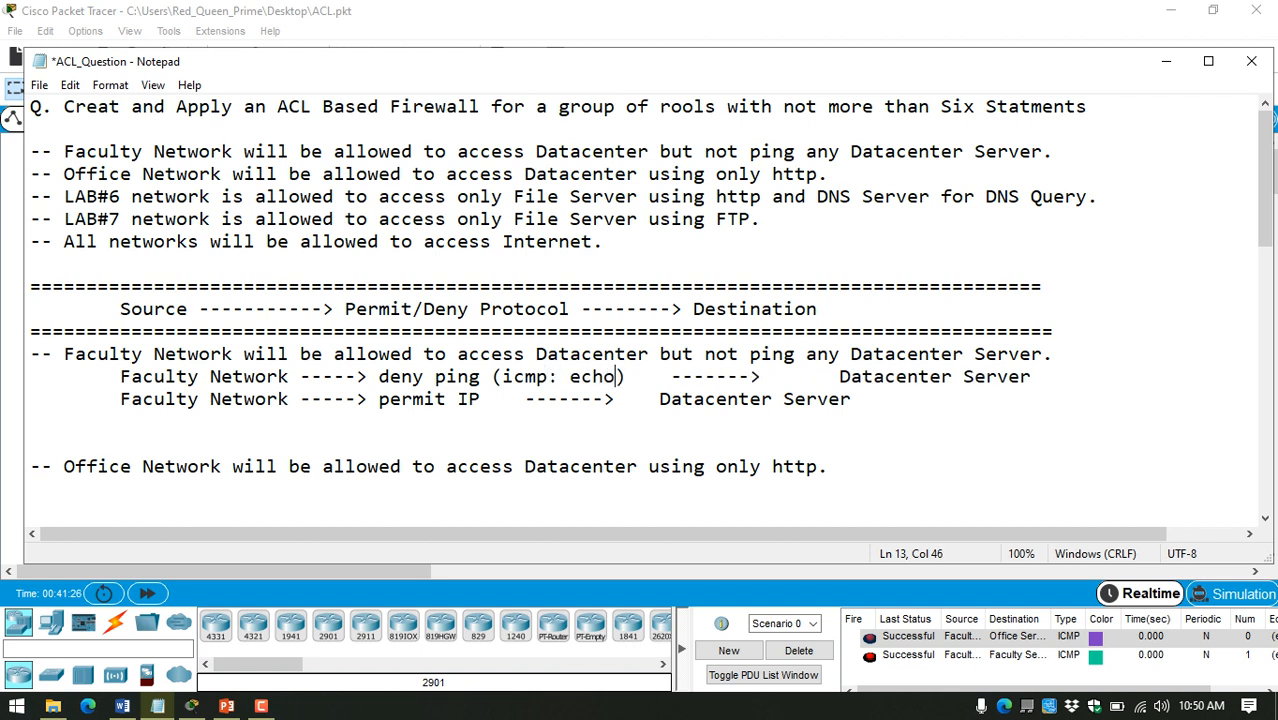
# Step: Align the destination of the permit IP row with the deny ping row above and save the notes
pyautogui.click(524, 398)
pyautogui.press('Tab')
pyautogui.press('Tab')
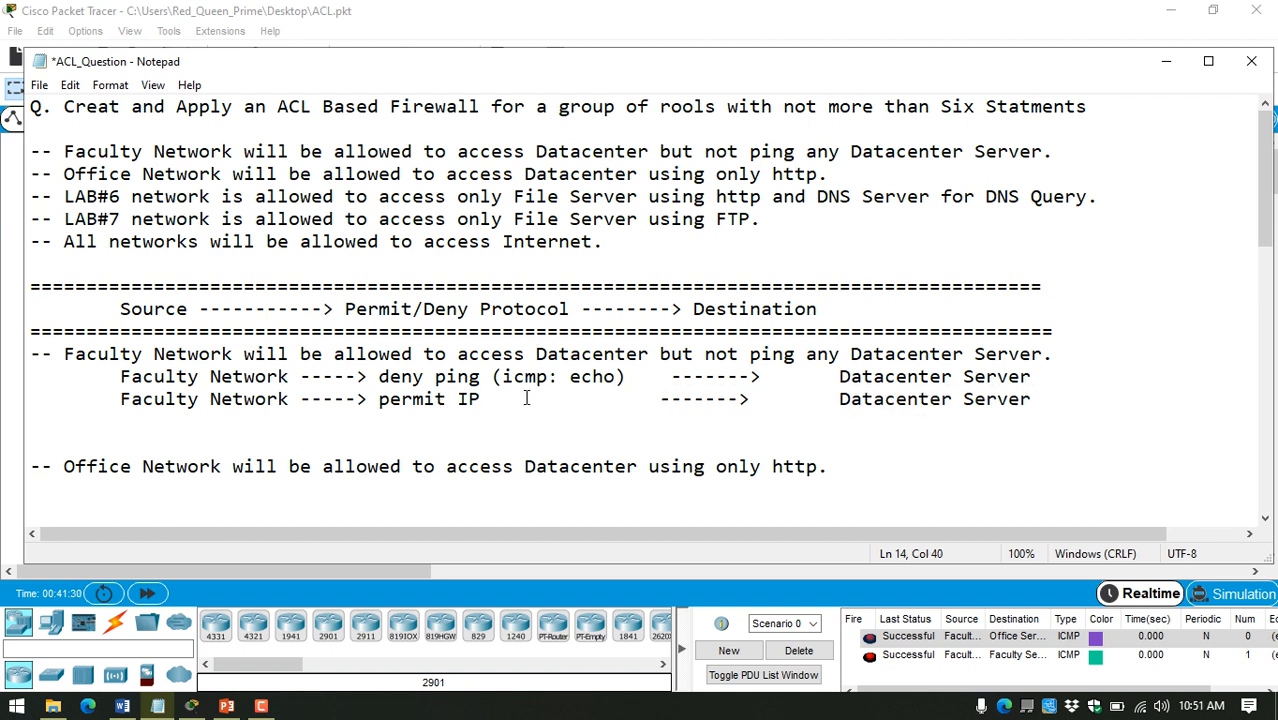
pyautogui.hotkey('ctrl', 's')
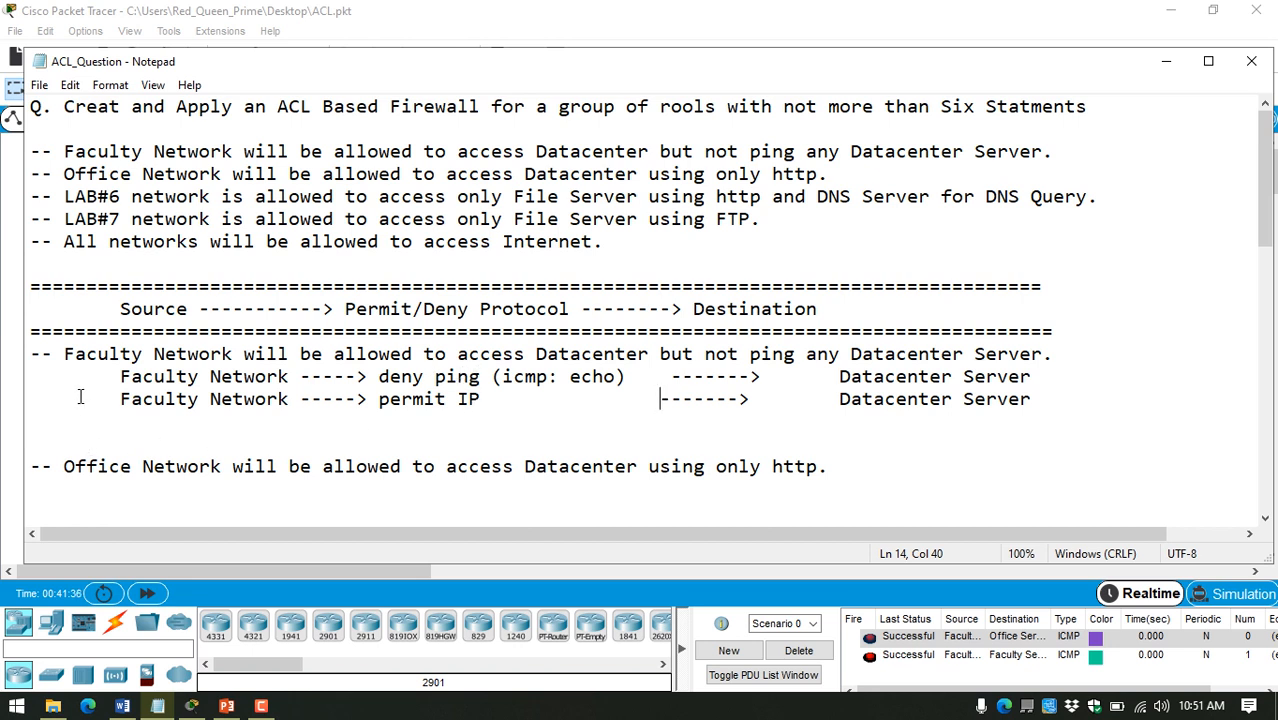
# Step: Remove the extra blank line above the Office Network rule and add two blank lines below that rule
pyautogui.moveTo(64, 352); pyautogui.dragTo(1055, 356)
pyautogui.moveTo(1040, 399); pyautogui.dragTo(28, 377)
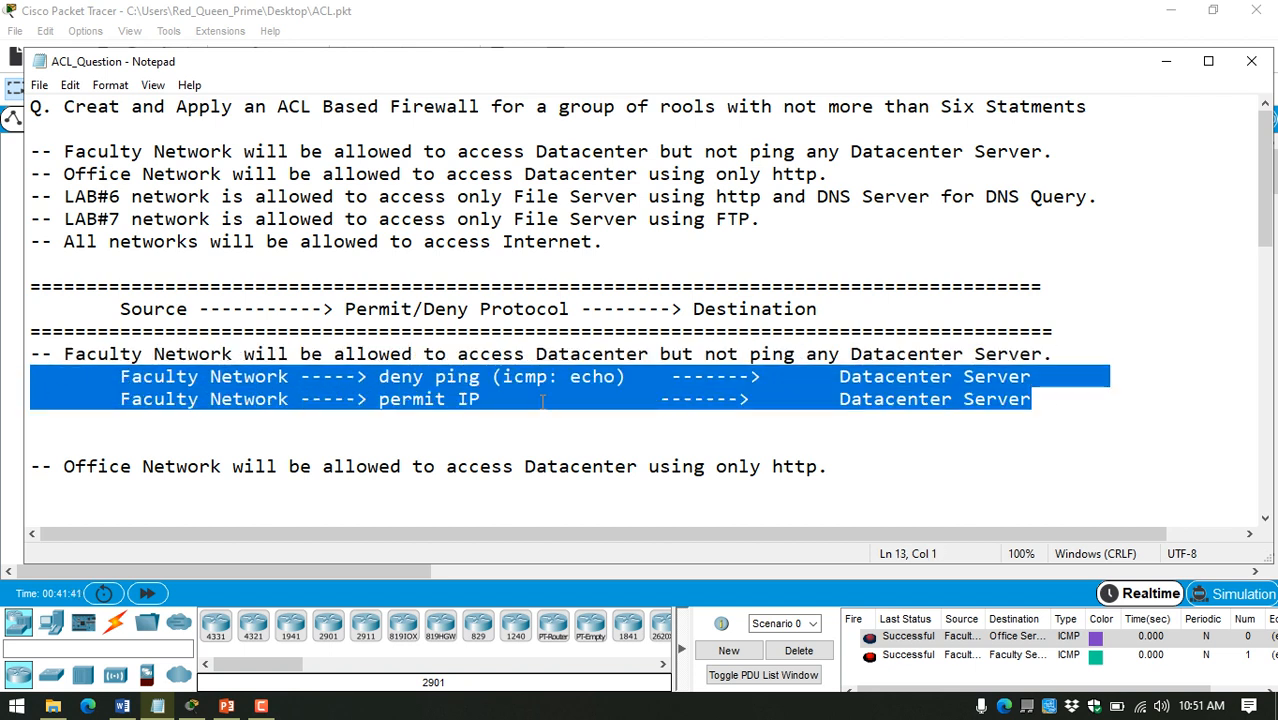
pyautogui.click(385, 438)
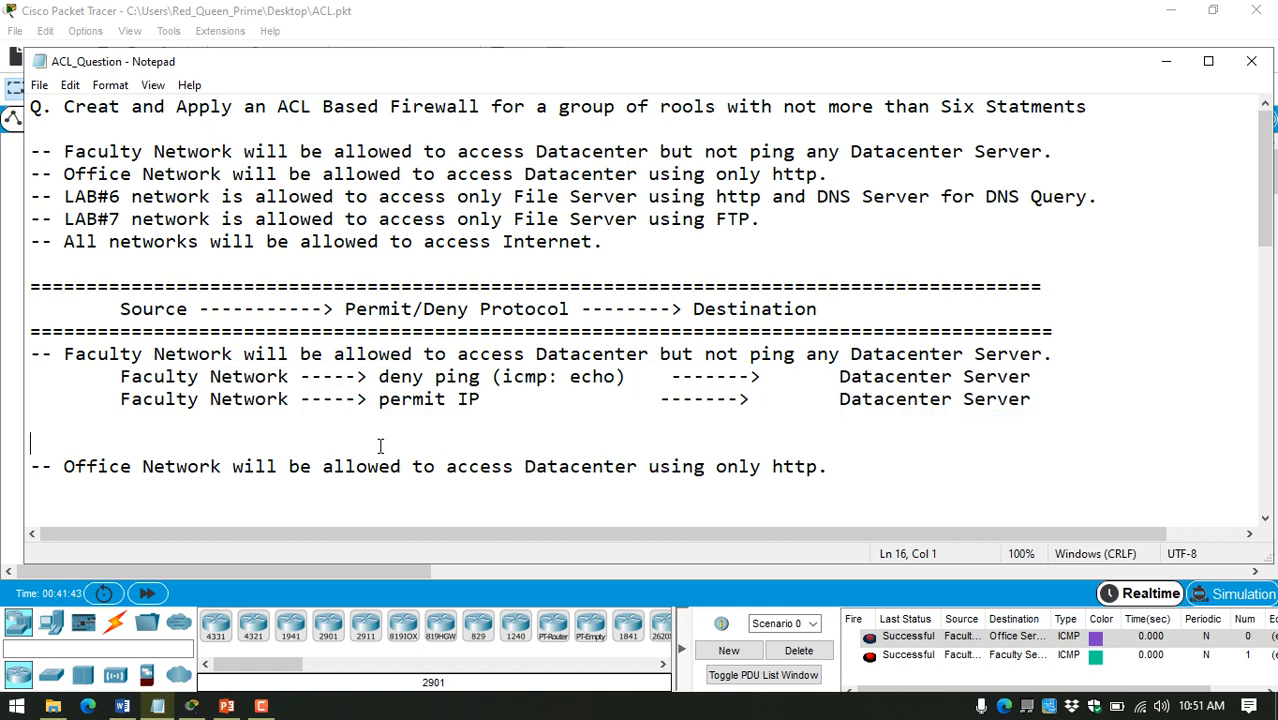
pyautogui.press('BackSpace')
pyautogui.scroll(-3, 319, 357)
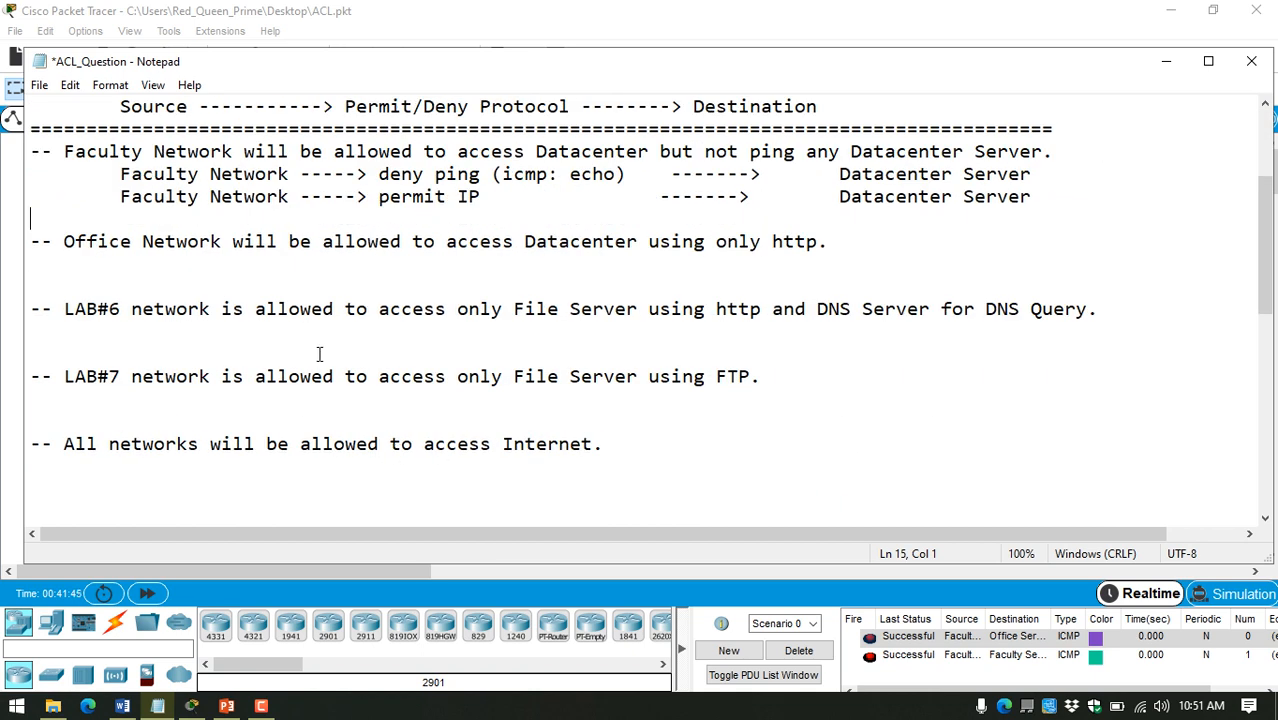
pyautogui.click(320, 268)
pyautogui.press('Return')
pyautogui.press('Return')
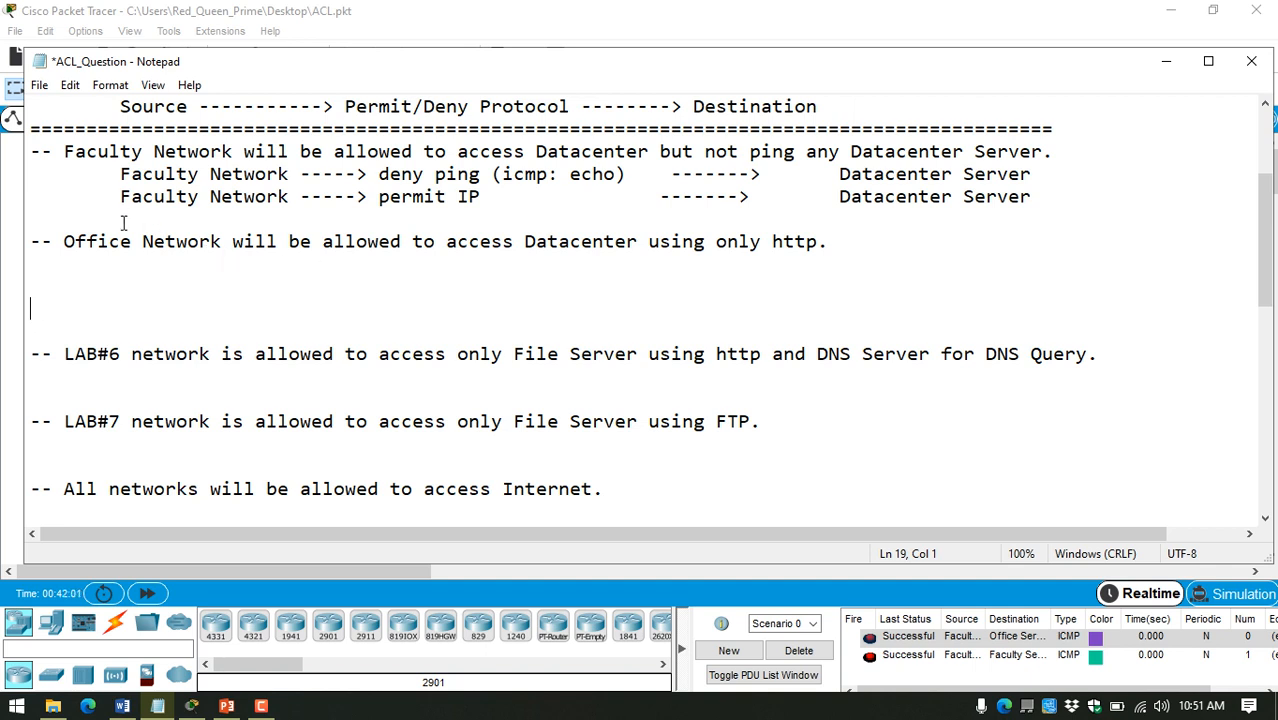
# Step: Paste a copy of the Faculty deny ping row under the Office Network rule and indent it by one tab
pyautogui.moveTo(66, 241); pyautogui.dragTo(223, 241)
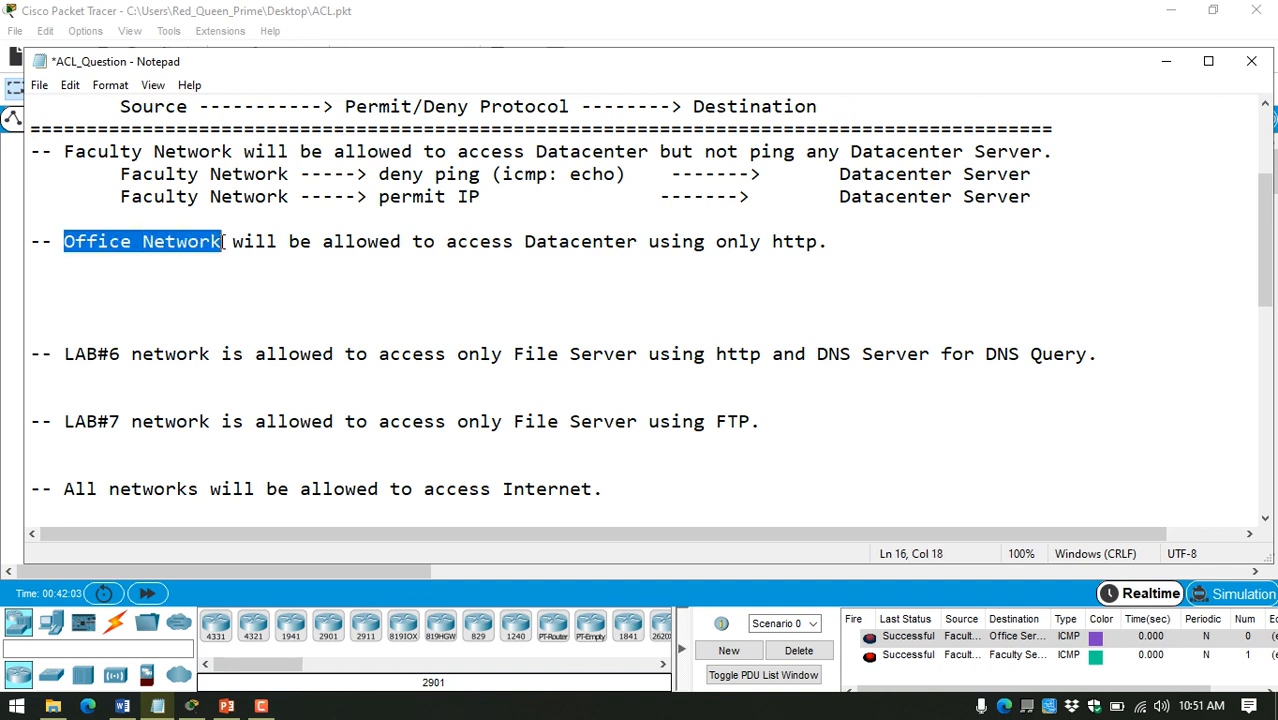
pyautogui.click(122, 176)
pyautogui.moveTo(122, 176); pyautogui.dragTo(1035, 174)
pyautogui.hotkey('ctrl', 'c')
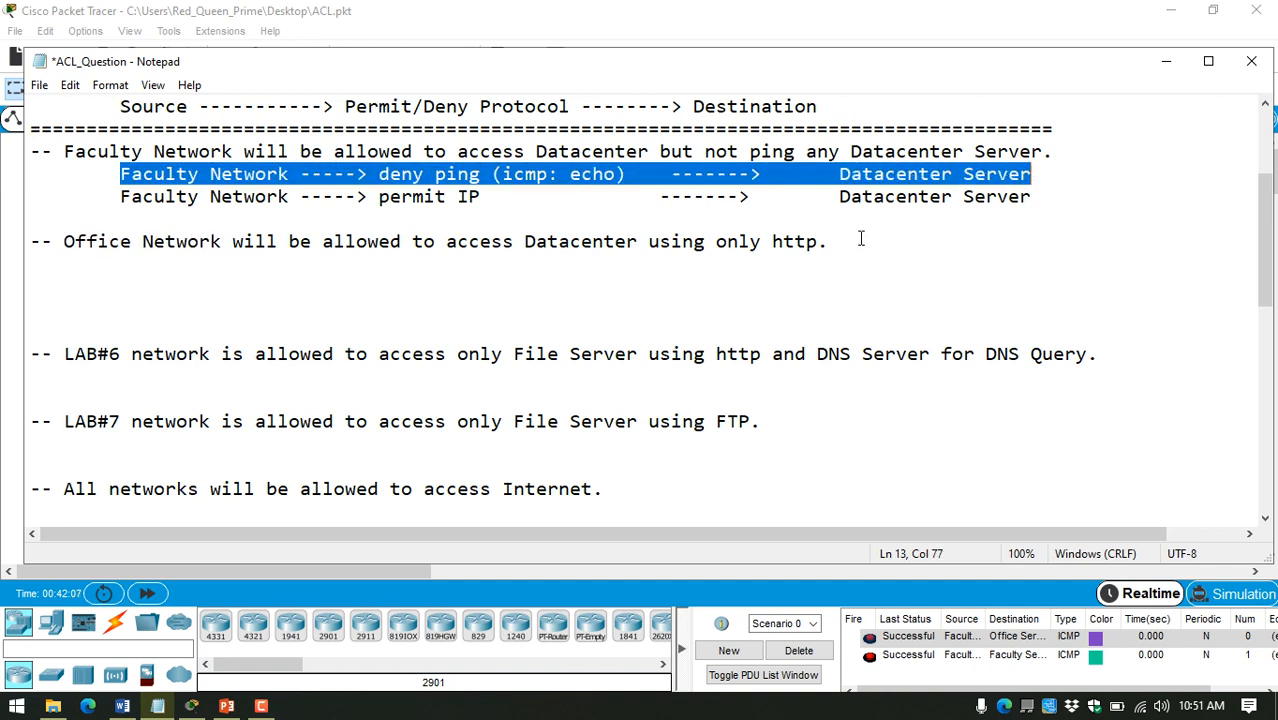
pyautogui.hotkey('ctrl', 'z')
pyautogui.hotkey('ctrl', 'z')
pyautogui.click(437, 268)
pyautogui.hotkey('ctrl', 'v')
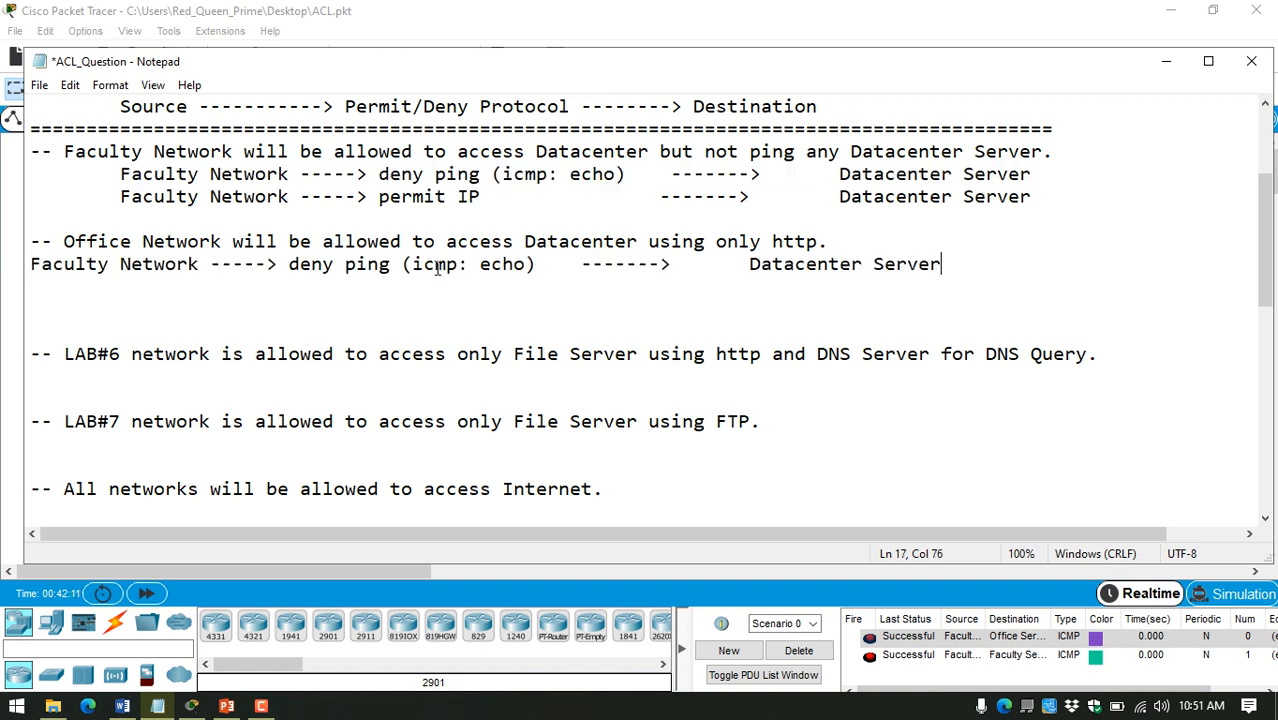
pyautogui.click(31, 264)
pyautogui.press('Tab')
# Step: Change the source of the copied row from Faculty to "Office" by reusing the word from the rule above
pyautogui.doubleClick(92, 244)
pyautogui.hotkey('ctrl', 'c')
pyautogui.doubleClick(157, 262)
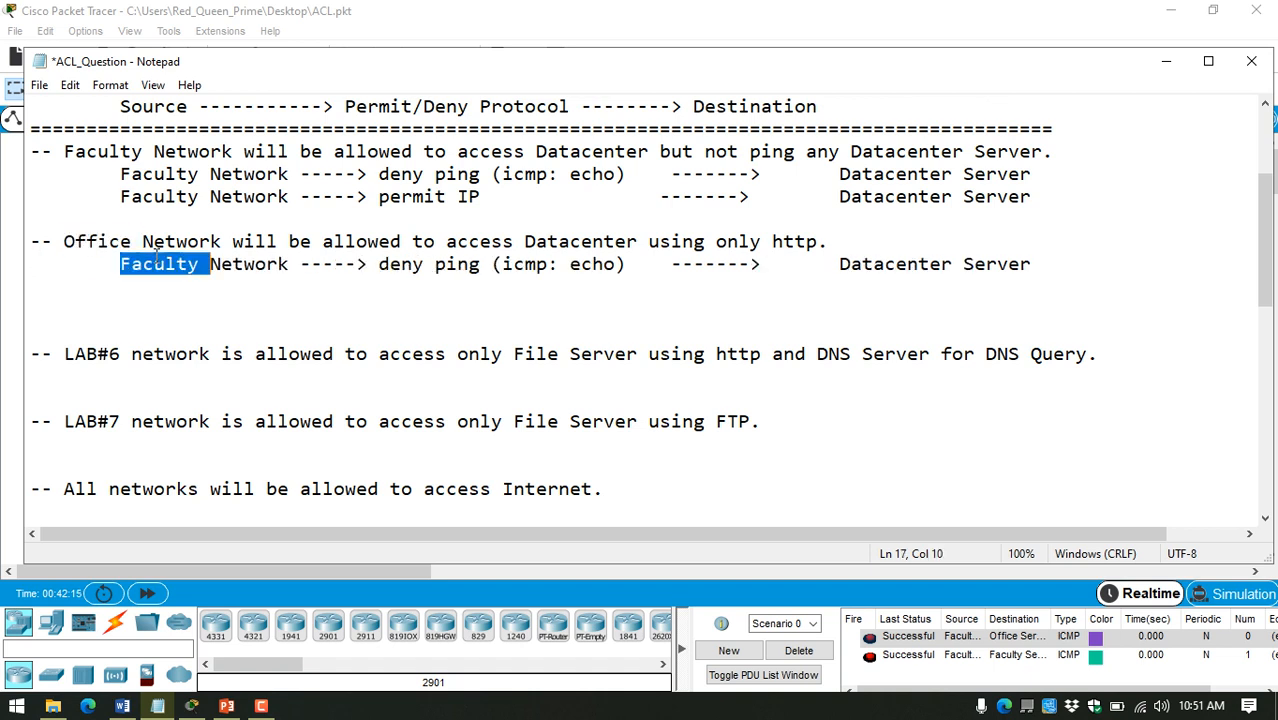
pyautogui.hotkey('ctrl', 'v')
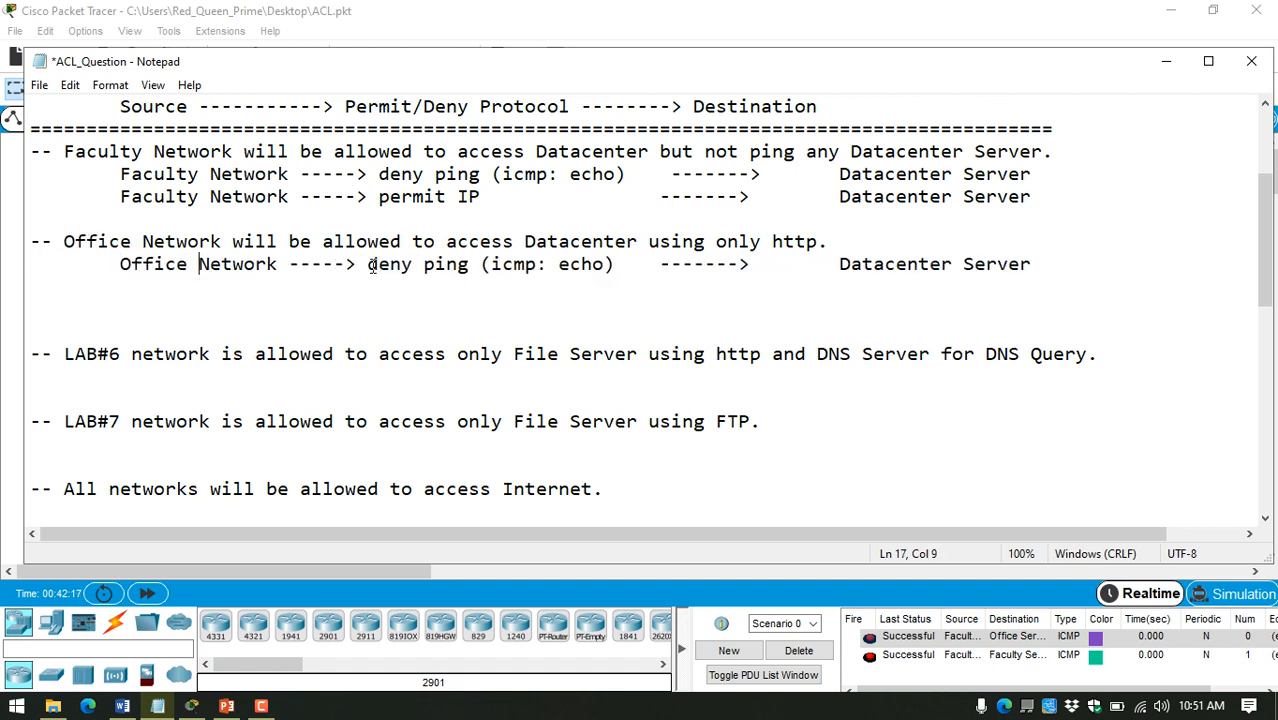
# Step: Replace the protocol entry in the Office Network row with "permit http (tcp: 80/www)" and save the notes
pyautogui.moveTo(368, 264); pyautogui.dragTo(615, 264)
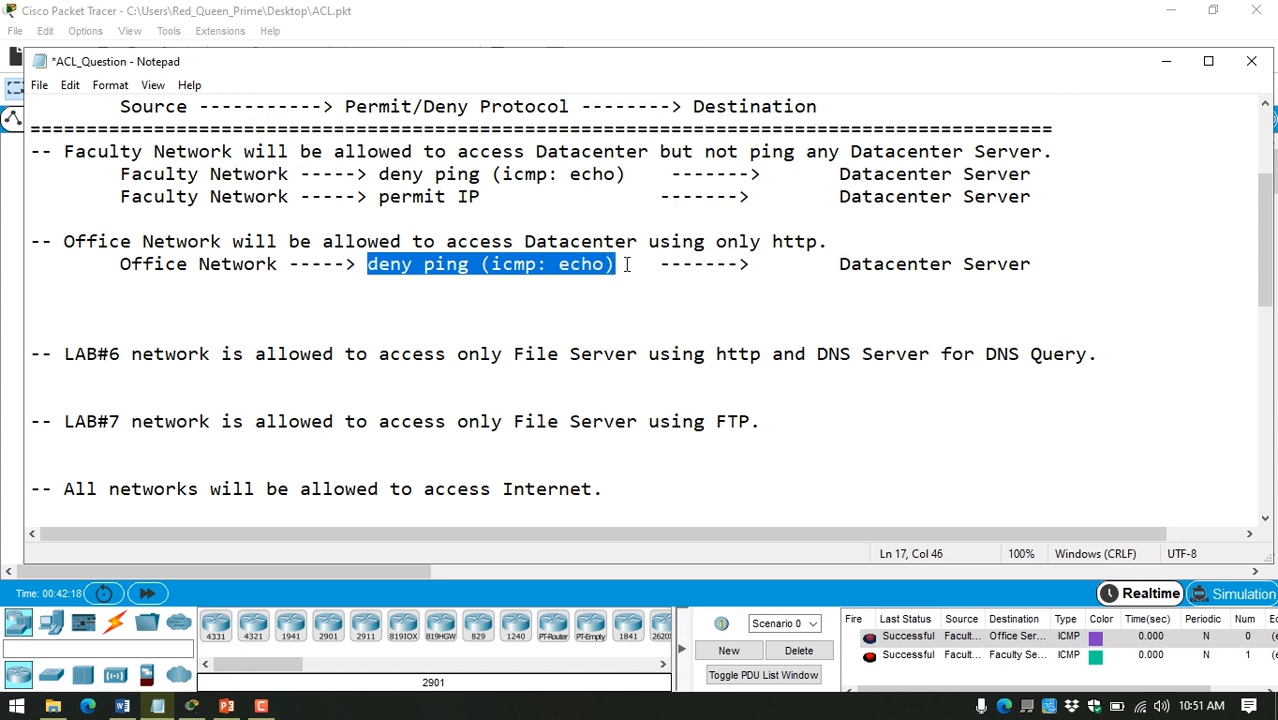
pyautogui.press('Delete')
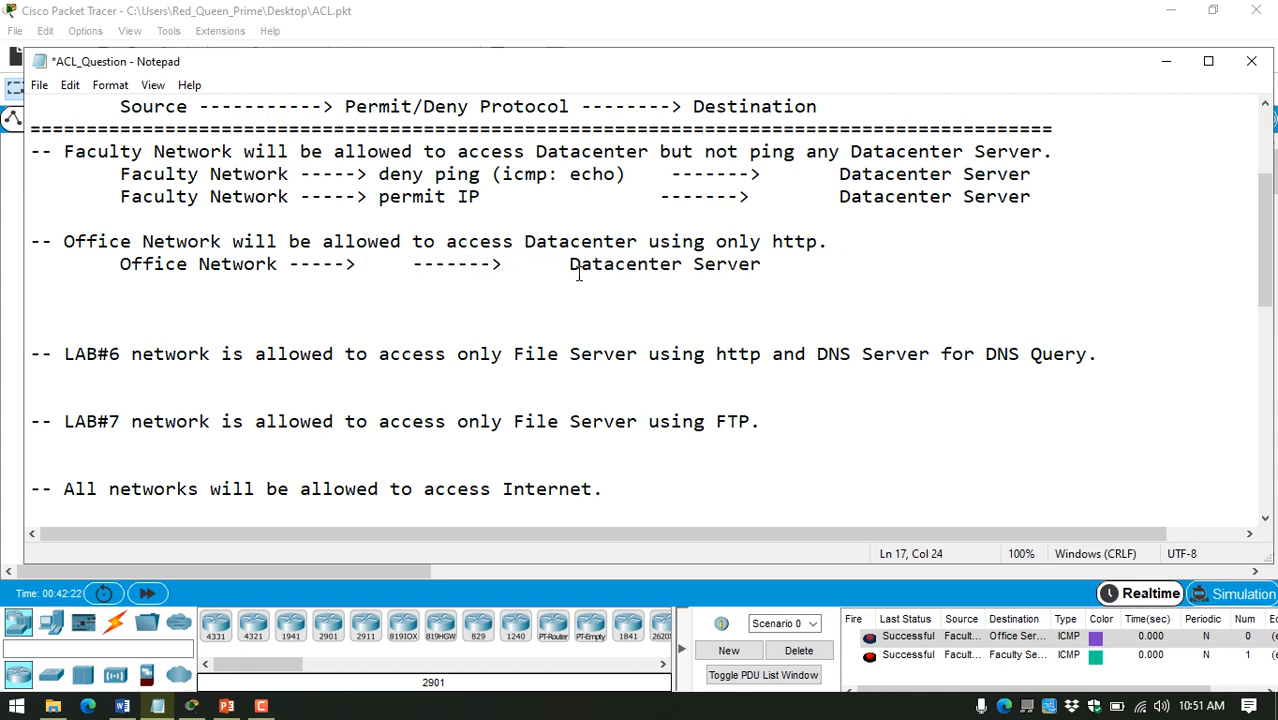
pyautogui.write('permit ')
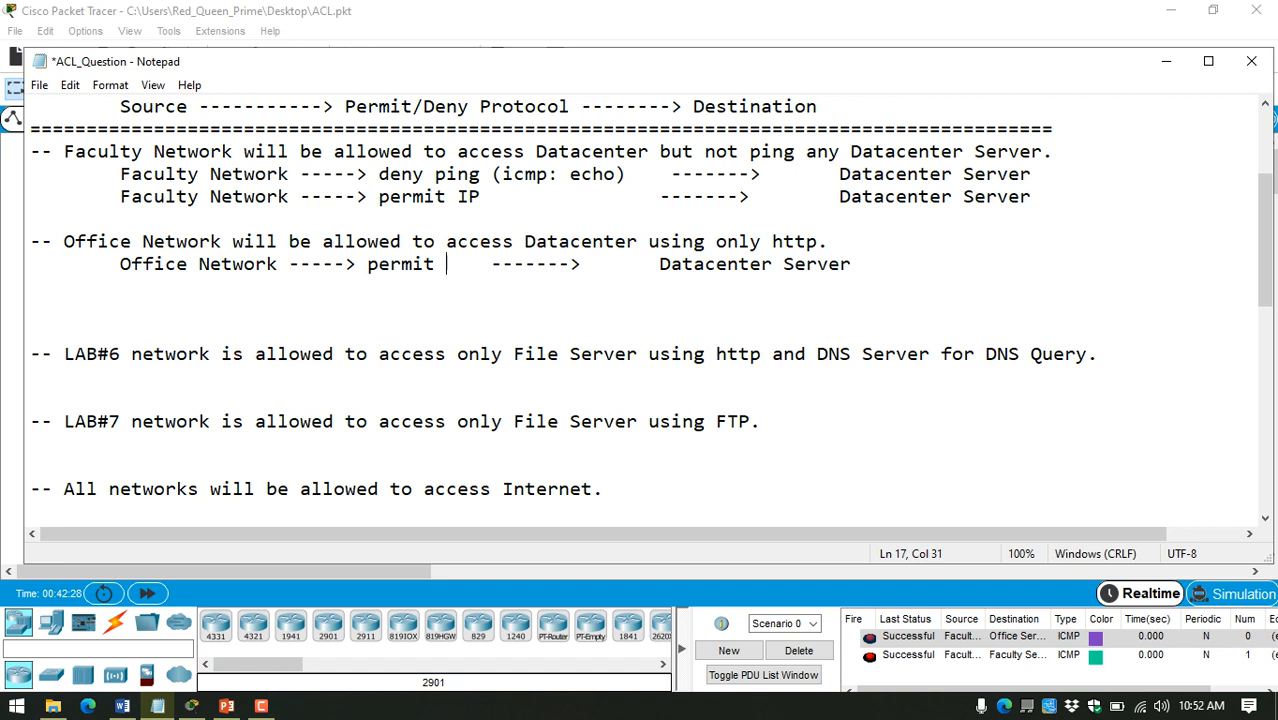
pyautogui.write('http ()')
pyautogui.press('Left')
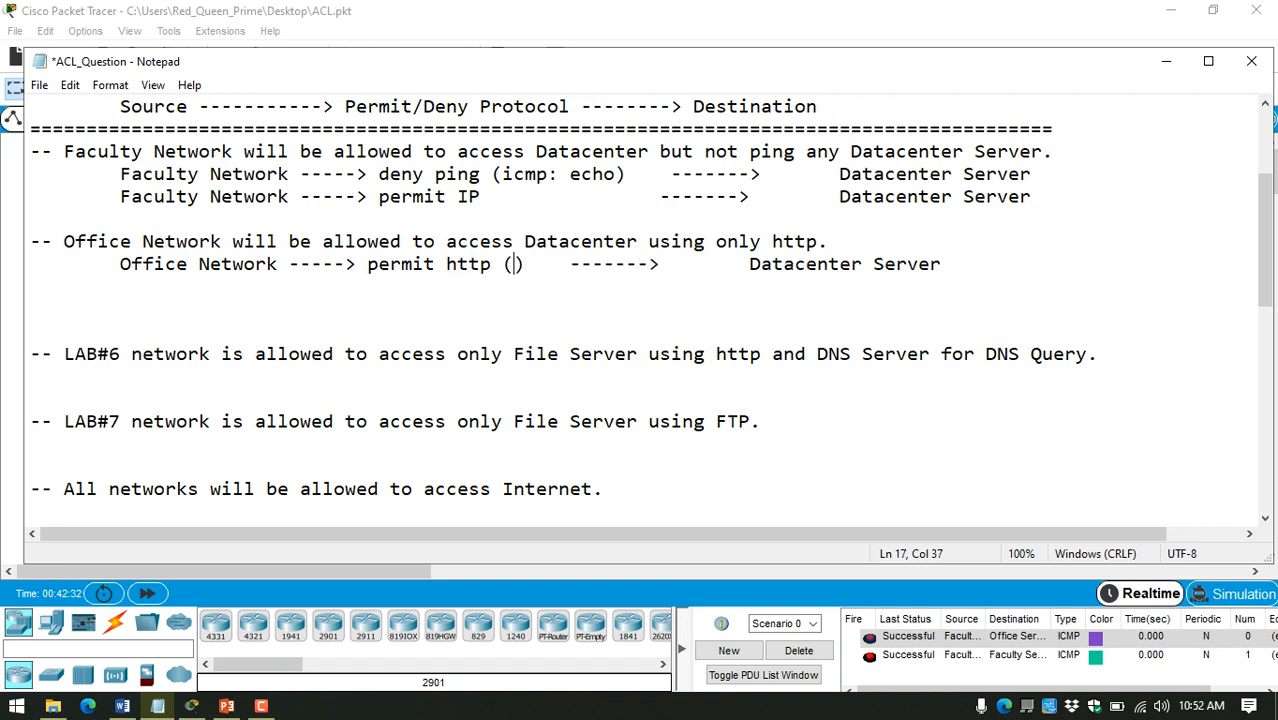
pyautogui.write('t')
pyautogui.write('cp: ')
pyautogui.write('80/ww')
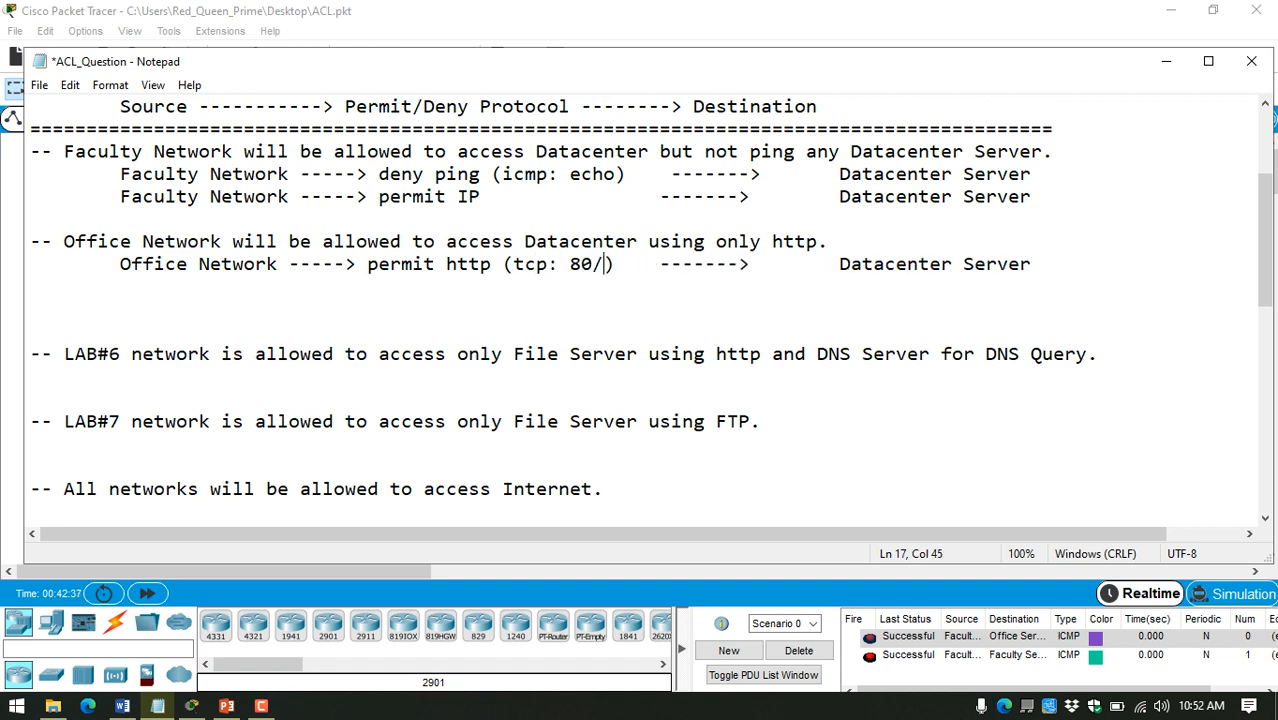
pyautogui.write('w')
pyautogui.hotkey('ctrl', 's')
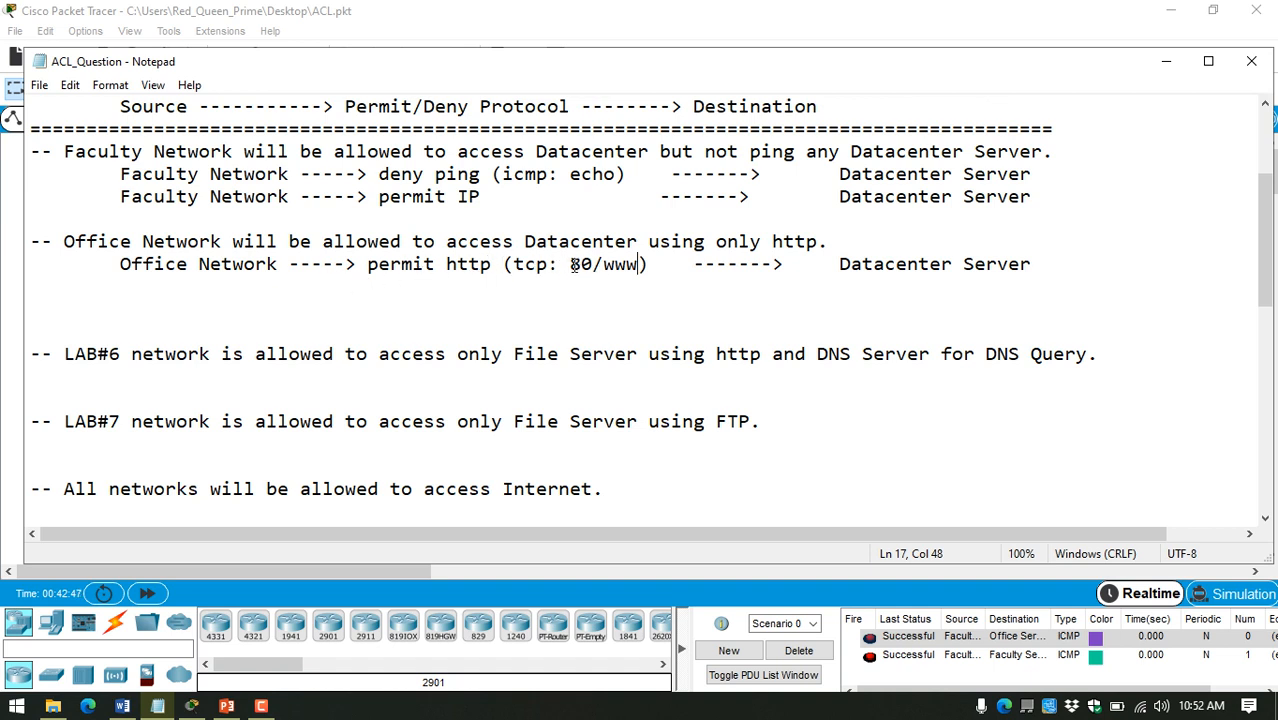
# Step: Remove the extra blank lines between the Office Network row and the LAB#6 rule, leaving one
pyautogui.moveTo(570, 265); pyautogui.dragTo(645, 265)
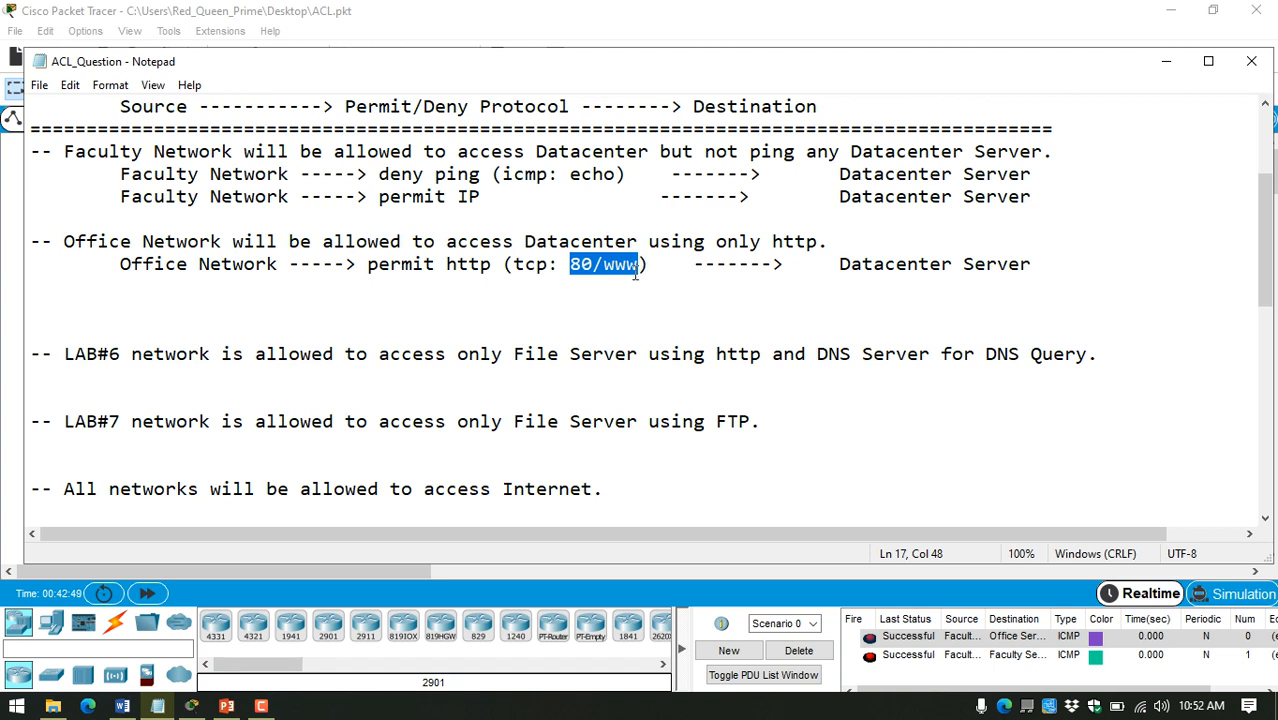
pyautogui.click(518, 306)
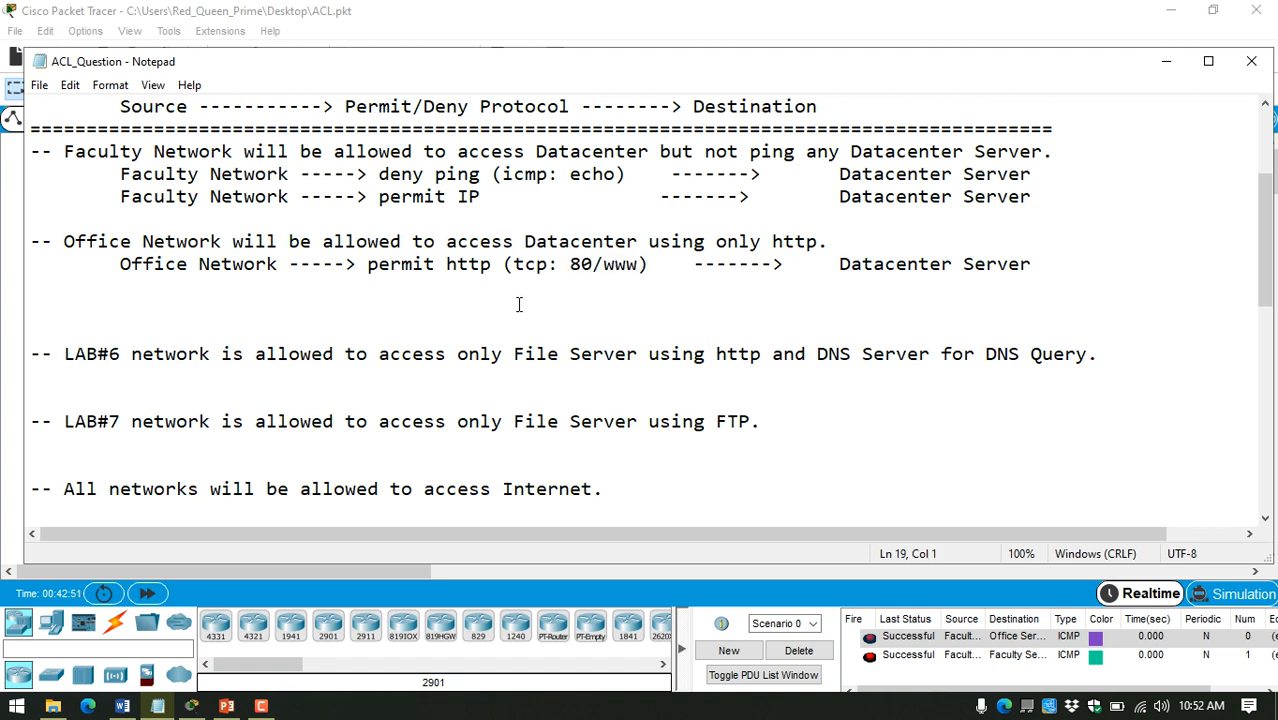
pyautogui.press('BackSpace')
pyautogui.press('Delete')
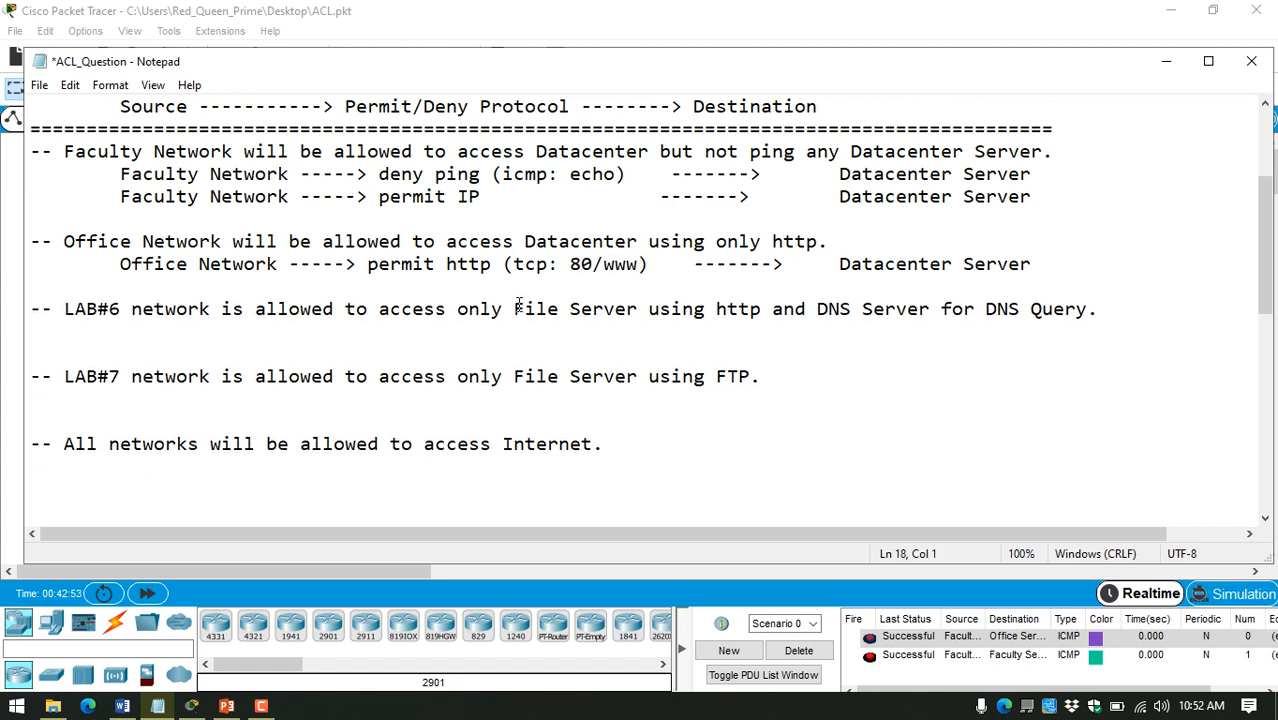
# Step: Paste a copy of the Office Network row under the LAB#6 rule and indent it by one tab
pyautogui.click(447, 331)
pyautogui.press('Return')
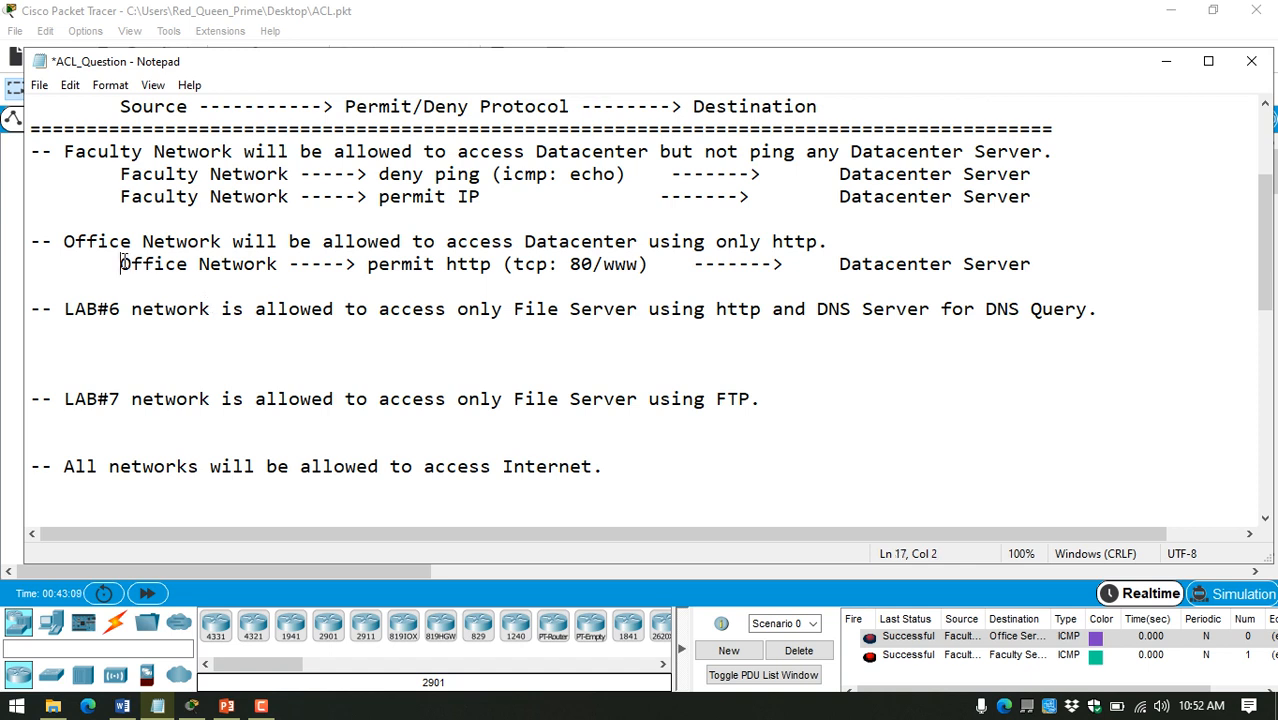
pyautogui.moveTo(120, 264); pyautogui.dragTo(1032, 264)
pyautogui.hotkey('ctrl', 'c')
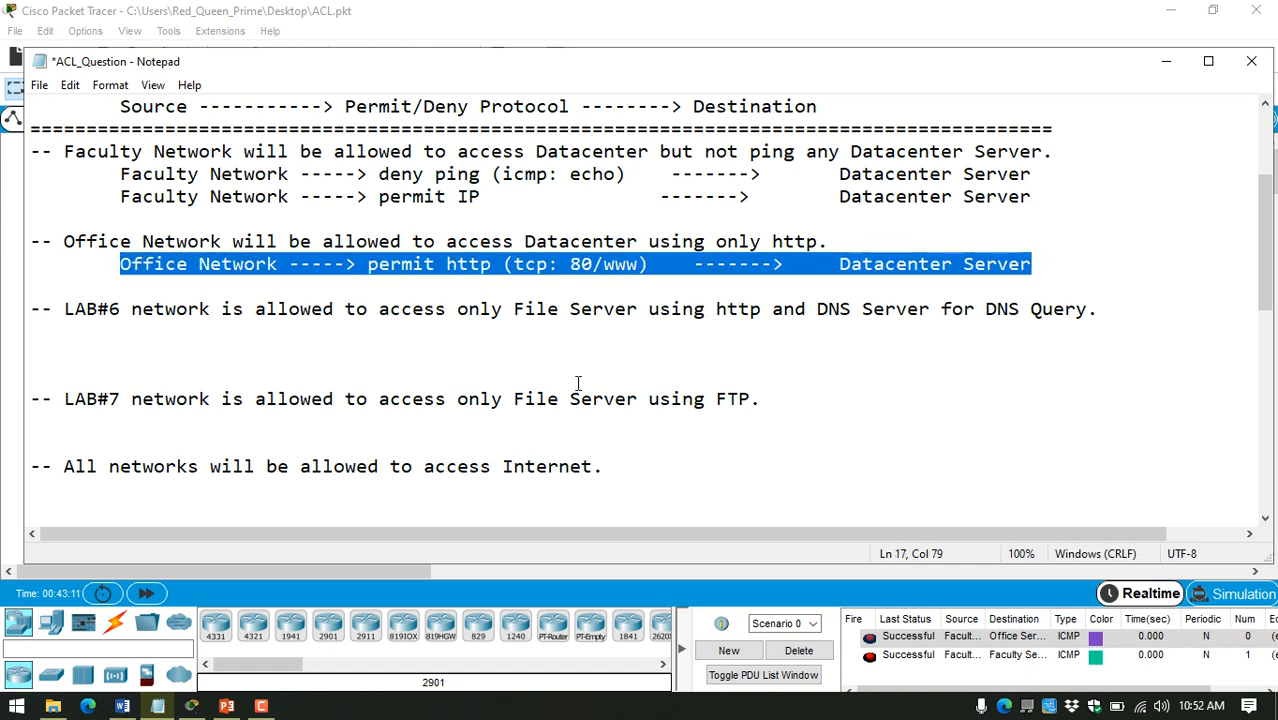
pyautogui.click(573, 337)
pyautogui.hotkey('ctrl', 'v')
pyautogui.press('Home')
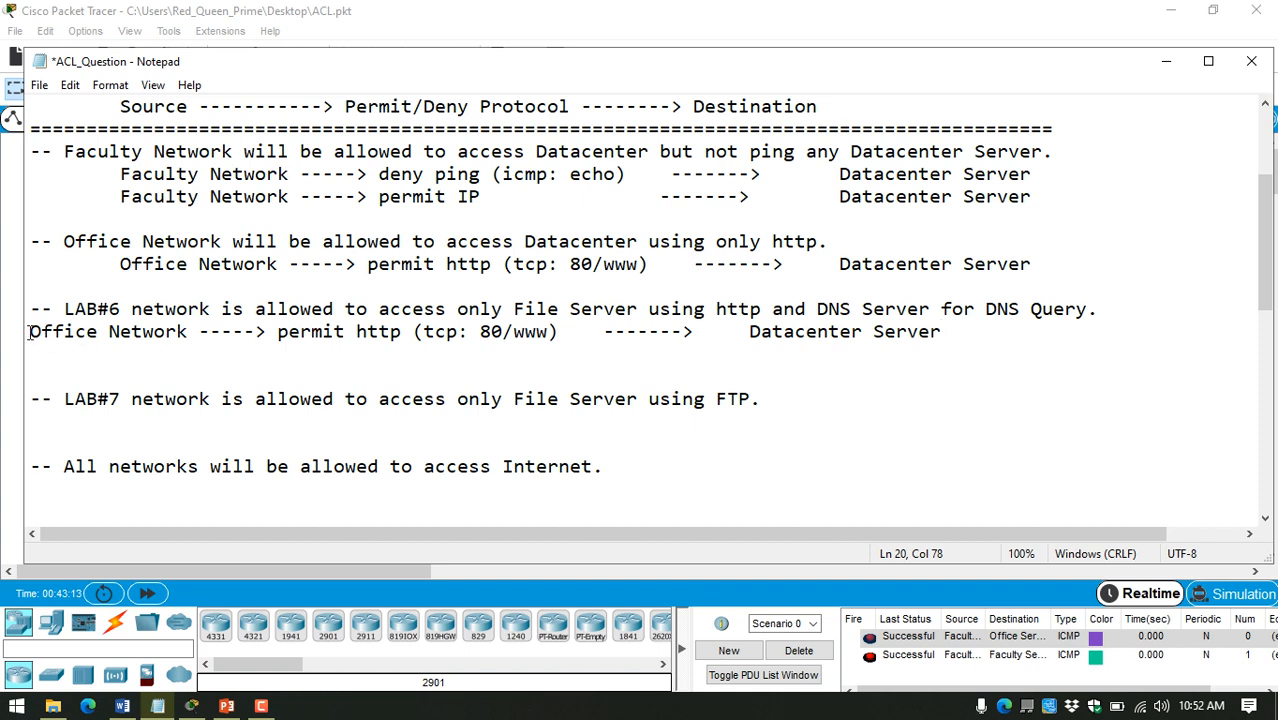
pyautogui.press('Tab')
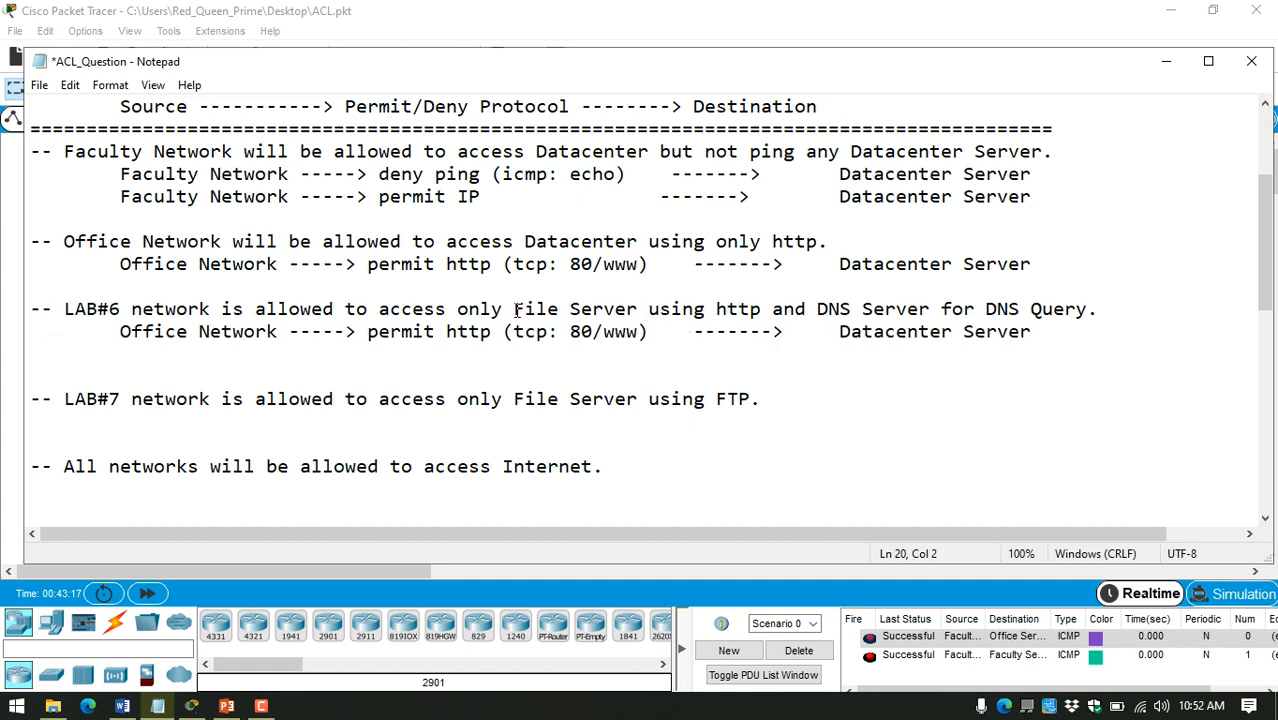
# Step: Replace the destination in the copied row with "File Server", reusing the words from the LAB#6 rule
pyautogui.moveTo(514, 309); pyautogui.dragTo(639, 305)
pyautogui.hotkey('ctrl', 'c')
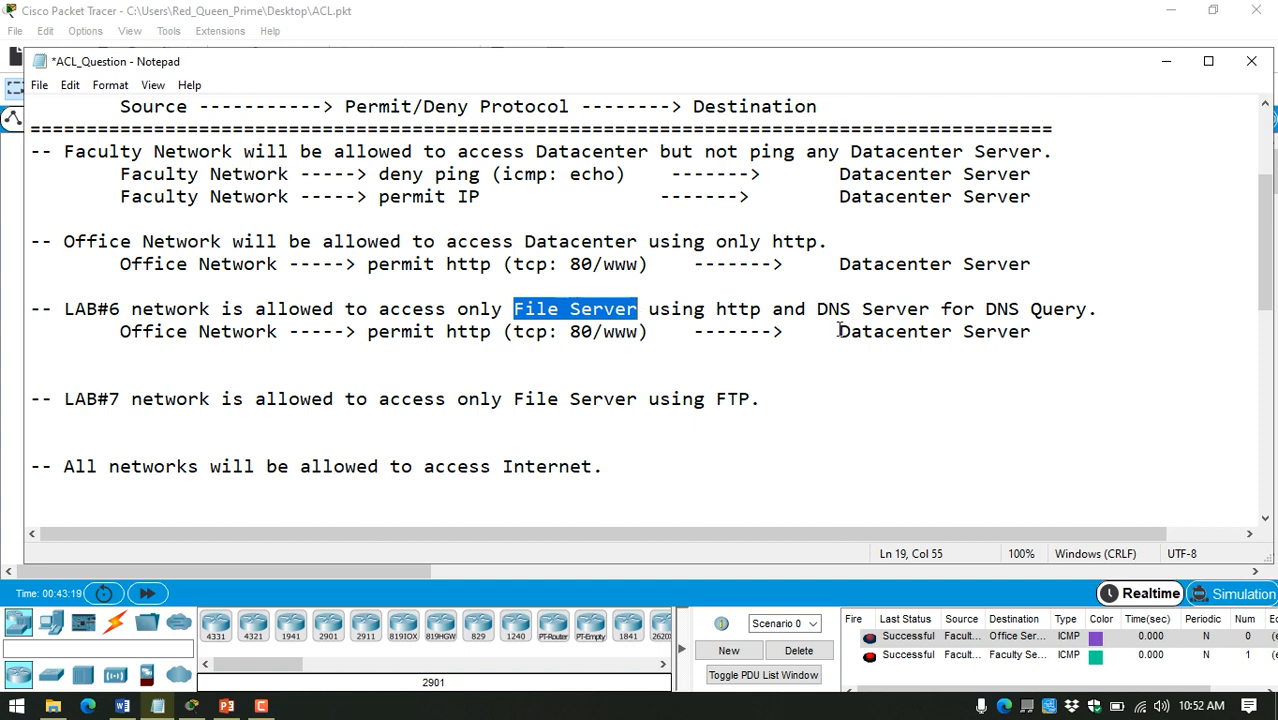
pyautogui.moveTo(839, 332); pyautogui.dragTo(1038, 332)
pyautogui.hotkey('ctrl', 'v')
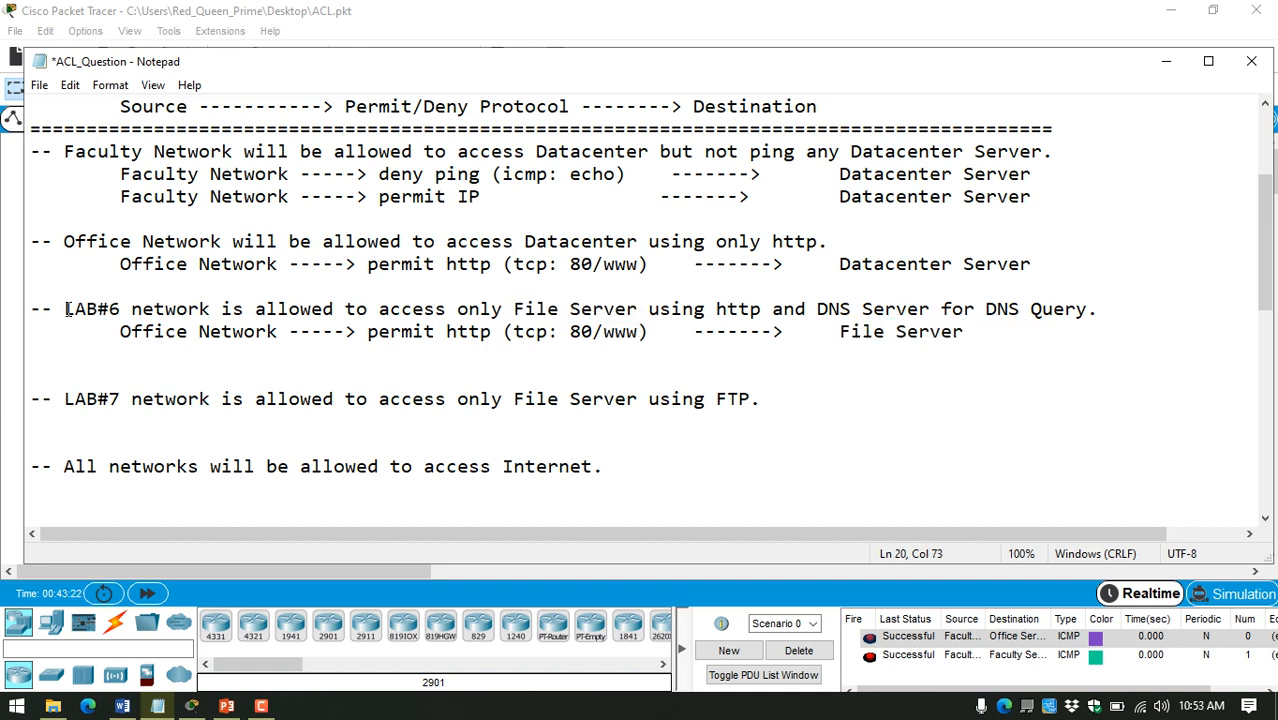
# Step: Change the source of the copied row from Office to "LAB#6" by reusing the name from the rule above
pyautogui.moveTo(64, 309); pyautogui.dragTo(212, 310)
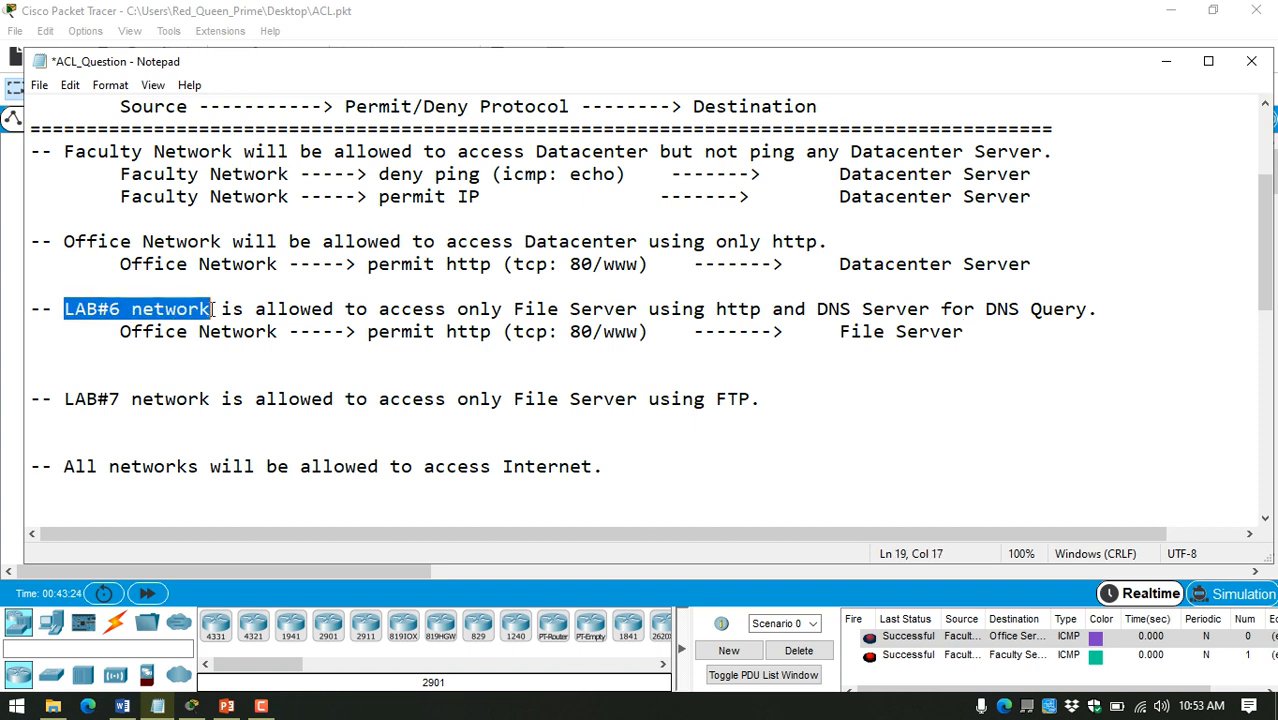
pyautogui.click(119, 331)
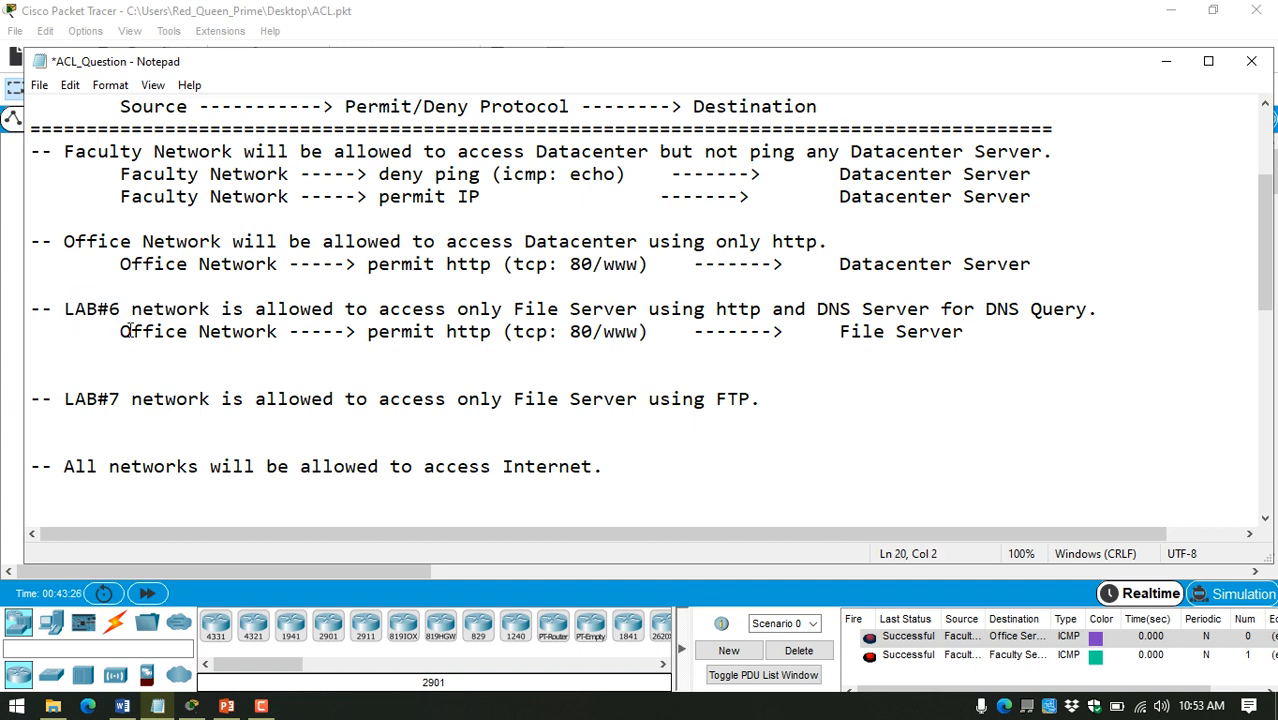
pyautogui.moveTo(130, 331); pyautogui.dragTo(188, 331)
pyautogui.doubleClick(95, 312)
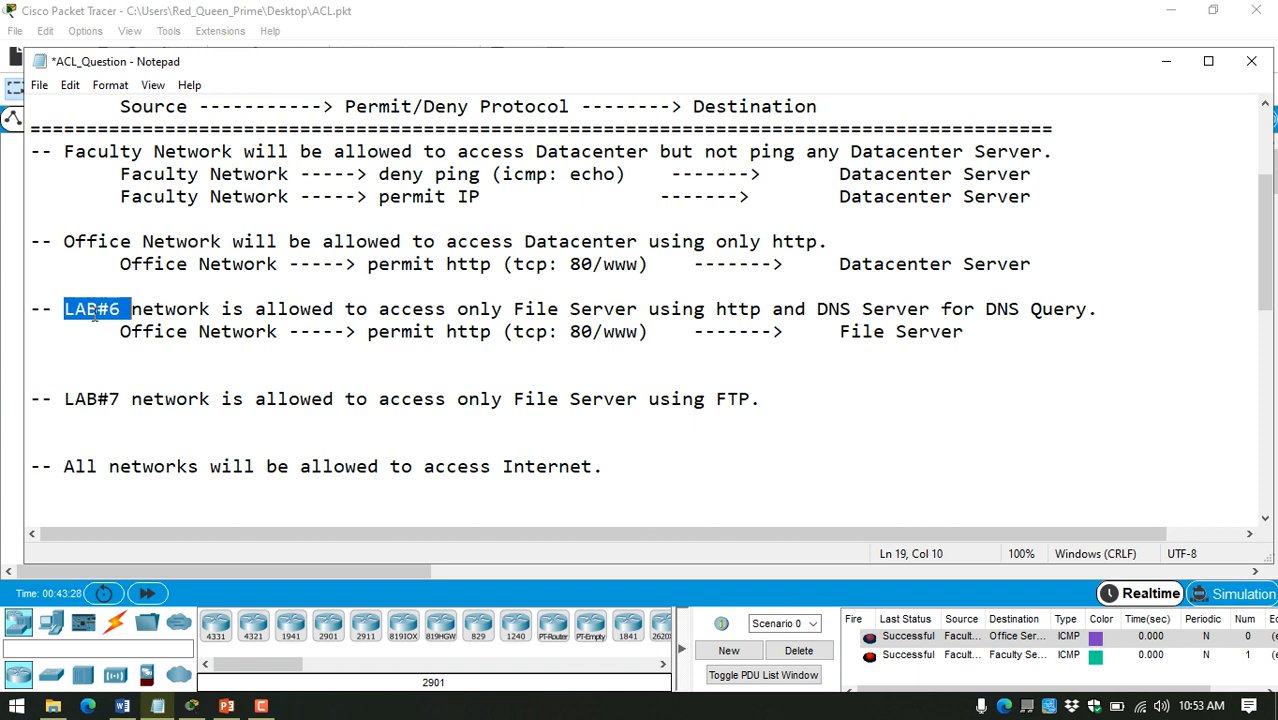
pyautogui.hotkey('ctrl', 'c')
pyautogui.doubleClick(157, 331)
pyautogui.hotkey('ctrl', 'v')
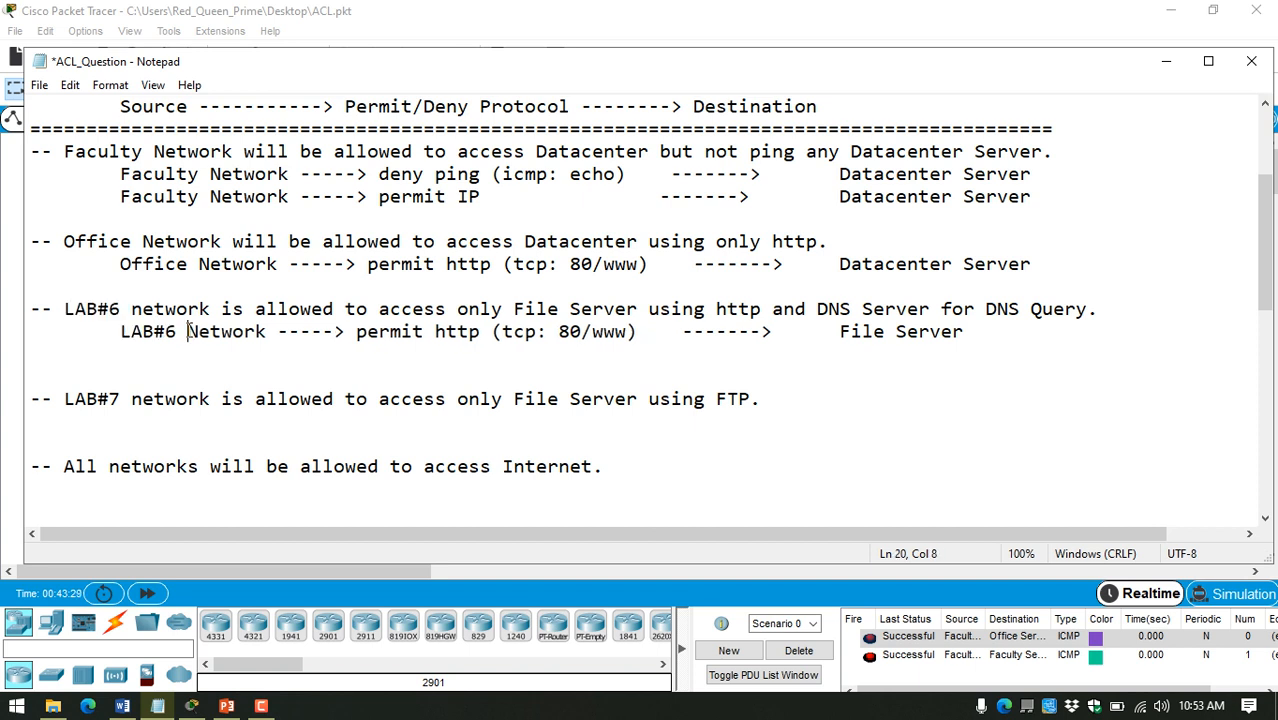
# Step: Duplicate the LAB#6 permit http row on the line directly below it and indent the copy by one tab
pyautogui.click(357, 332)
pyautogui.moveTo(352, 335); pyautogui.dragTo(646, 343)
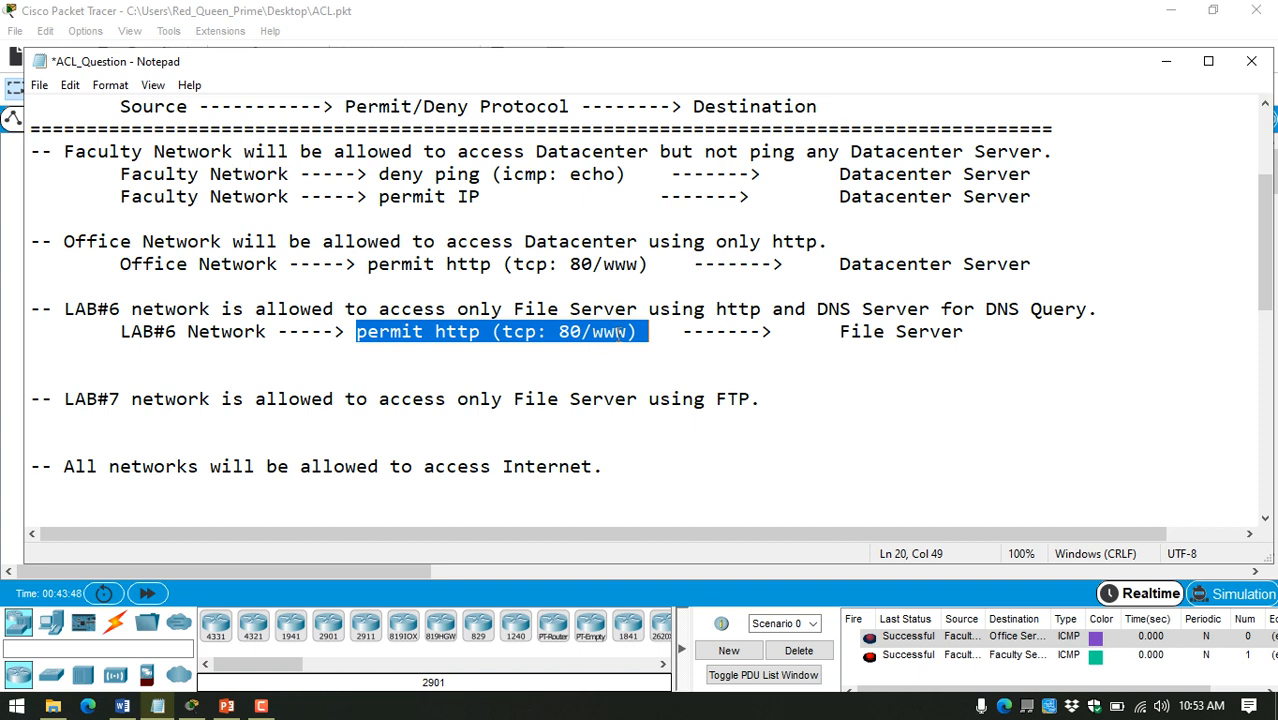
pyautogui.click(976, 340)
pyautogui.moveTo(965, 338); pyautogui.dragTo(118, 338)
pyautogui.hotkey('ctrl', 'c')
pyautogui.click(150, 348)
pyautogui.hotkey('ctrl', 'v')
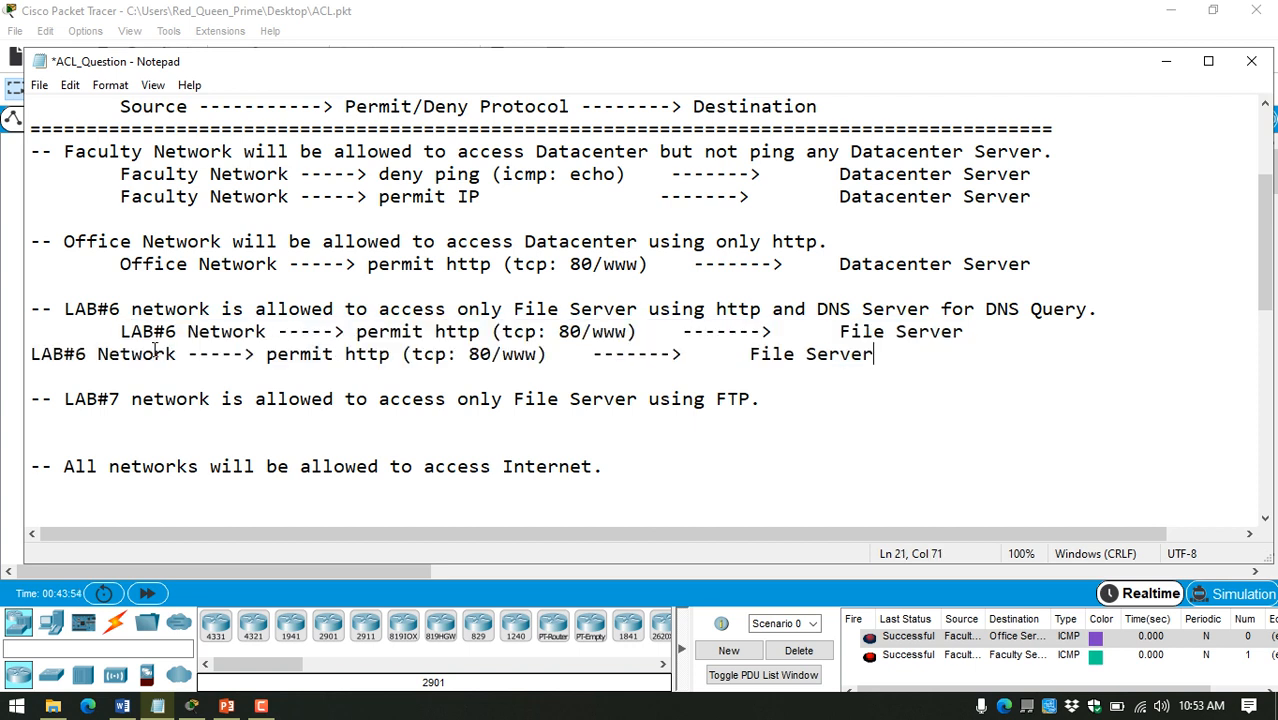
pyautogui.click(30, 354)
pyautogui.press('Tab')
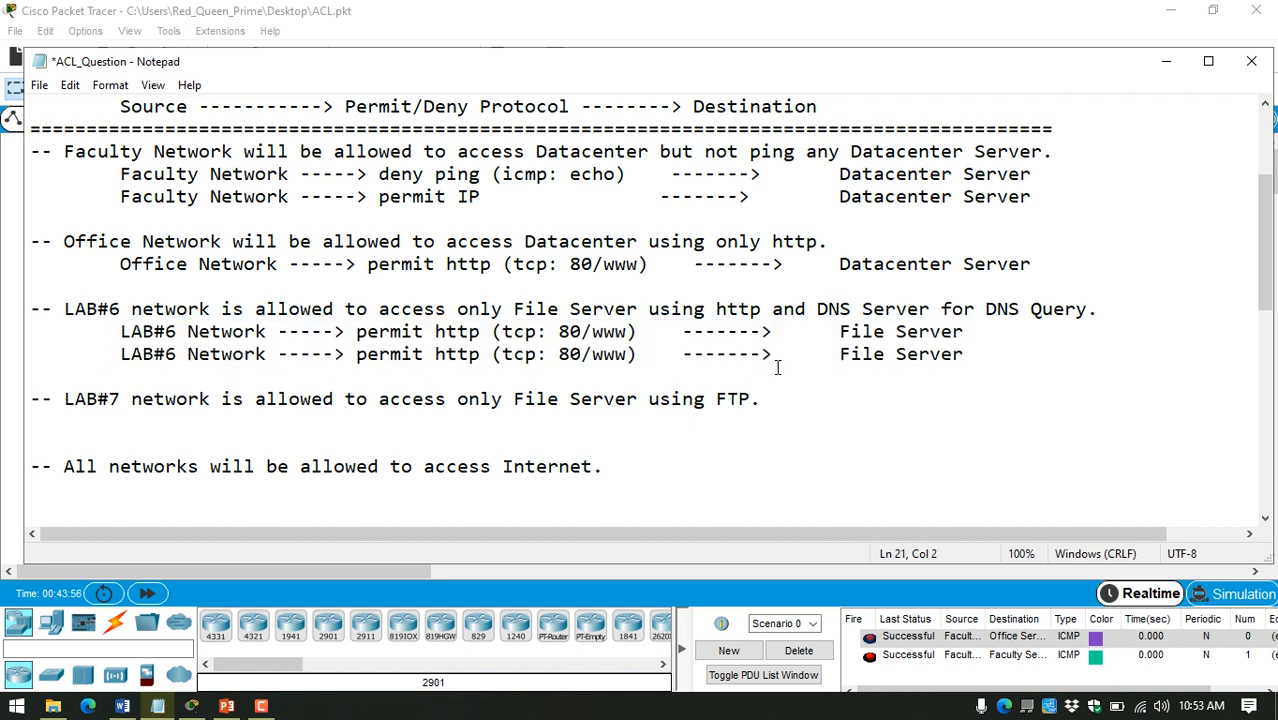
# Step: In the second LAB#6 row, change the destination to "DNS Server" and replace http with "DNS Query" copied from the rule
pyautogui.doubleClick(855, 346)
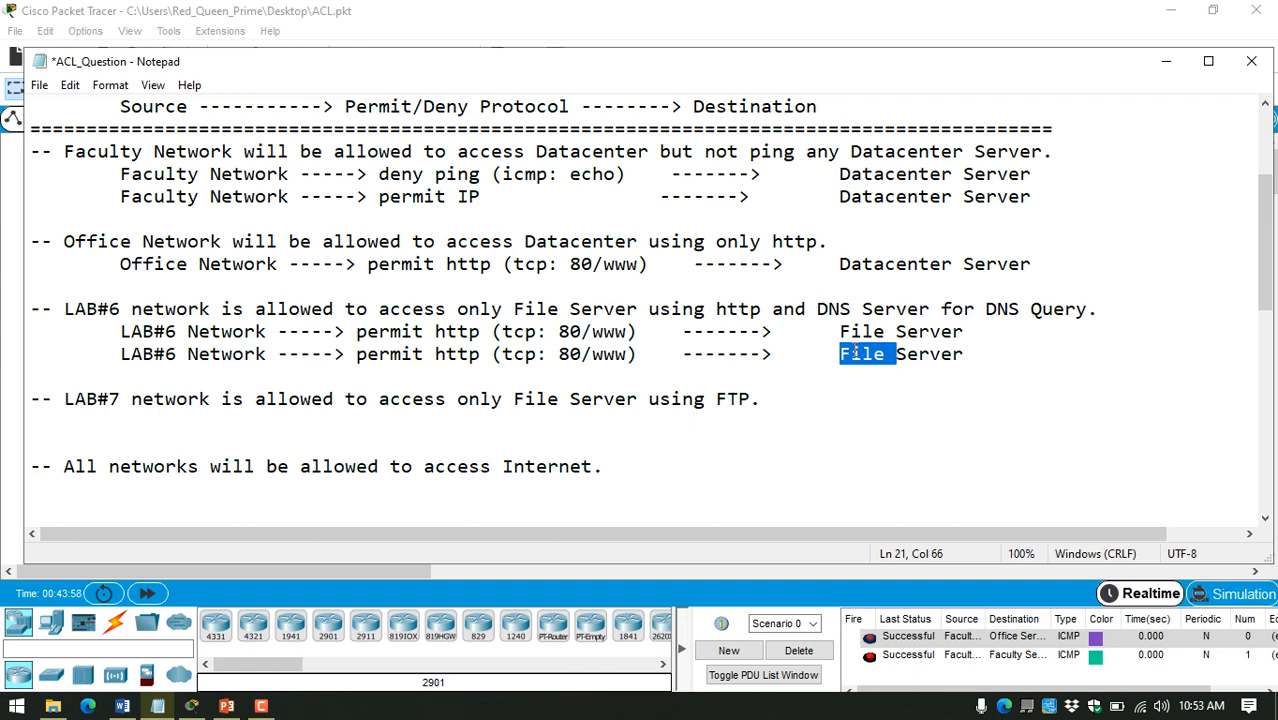
pyautogui.write('DNS')
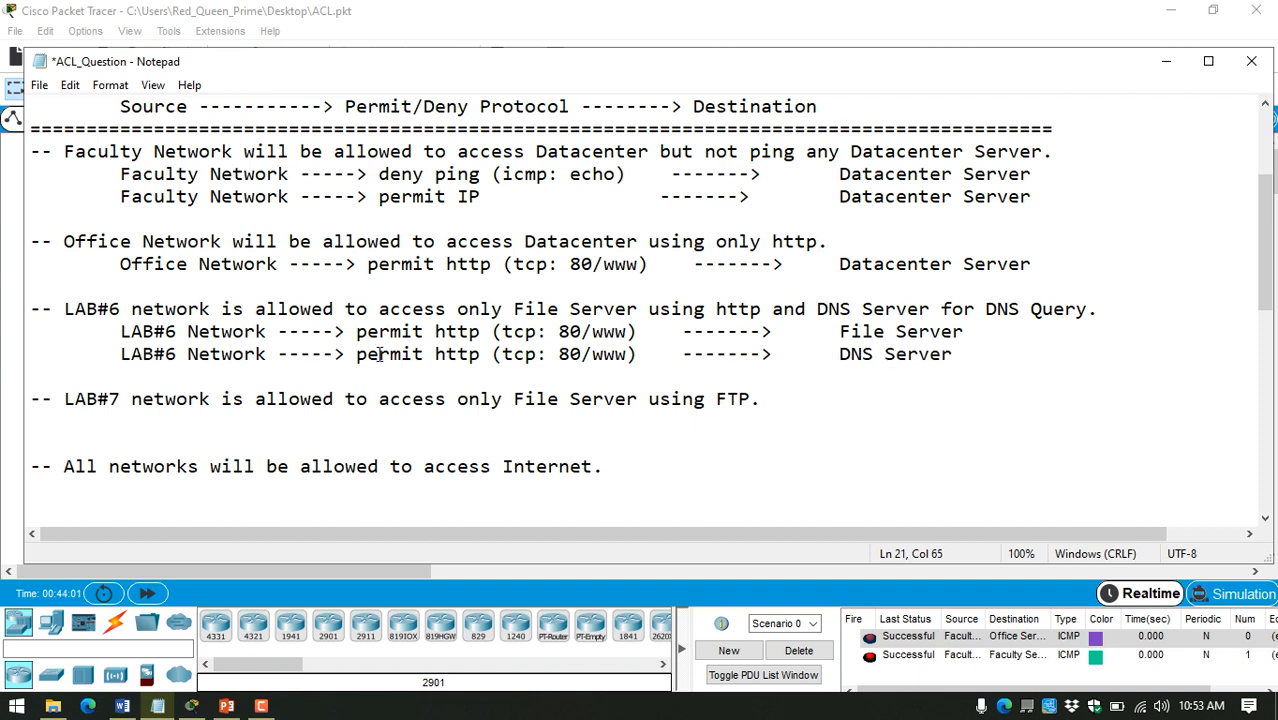
pyautogui.doubleClick(458, 356)
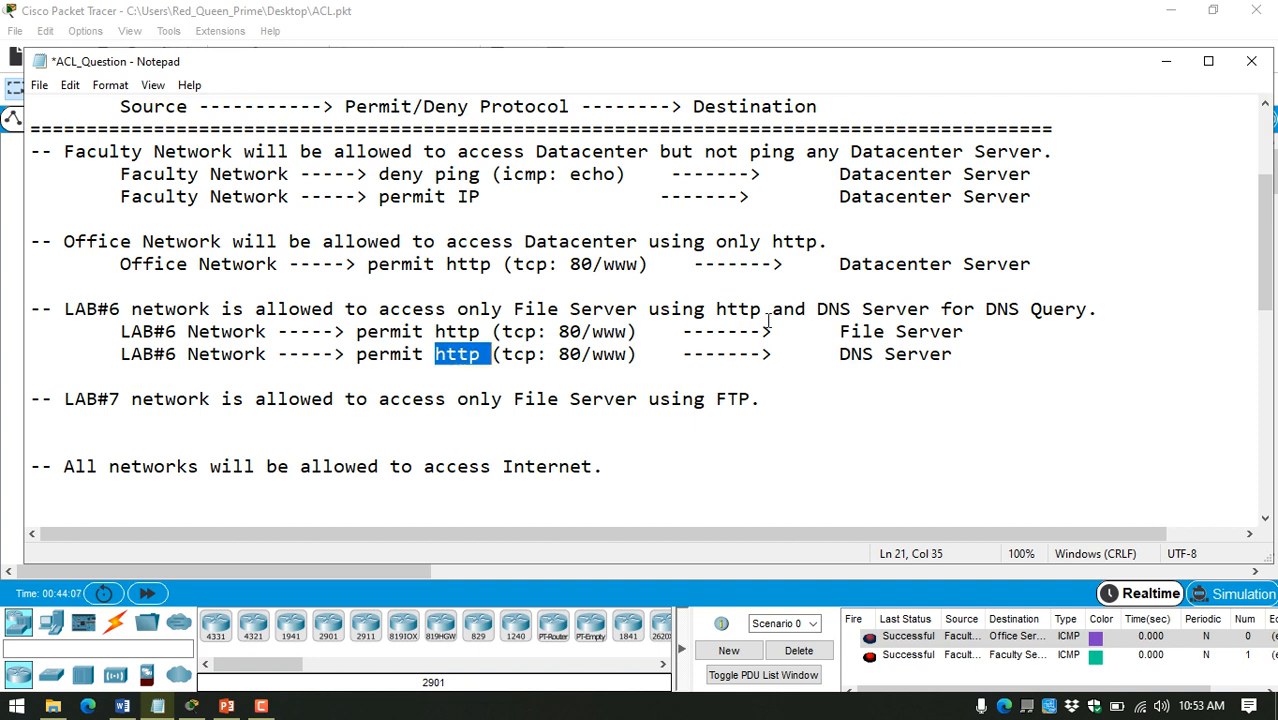
pyautogui.moveTo(1087, 310); pyautogui.dragTo(987, 310)
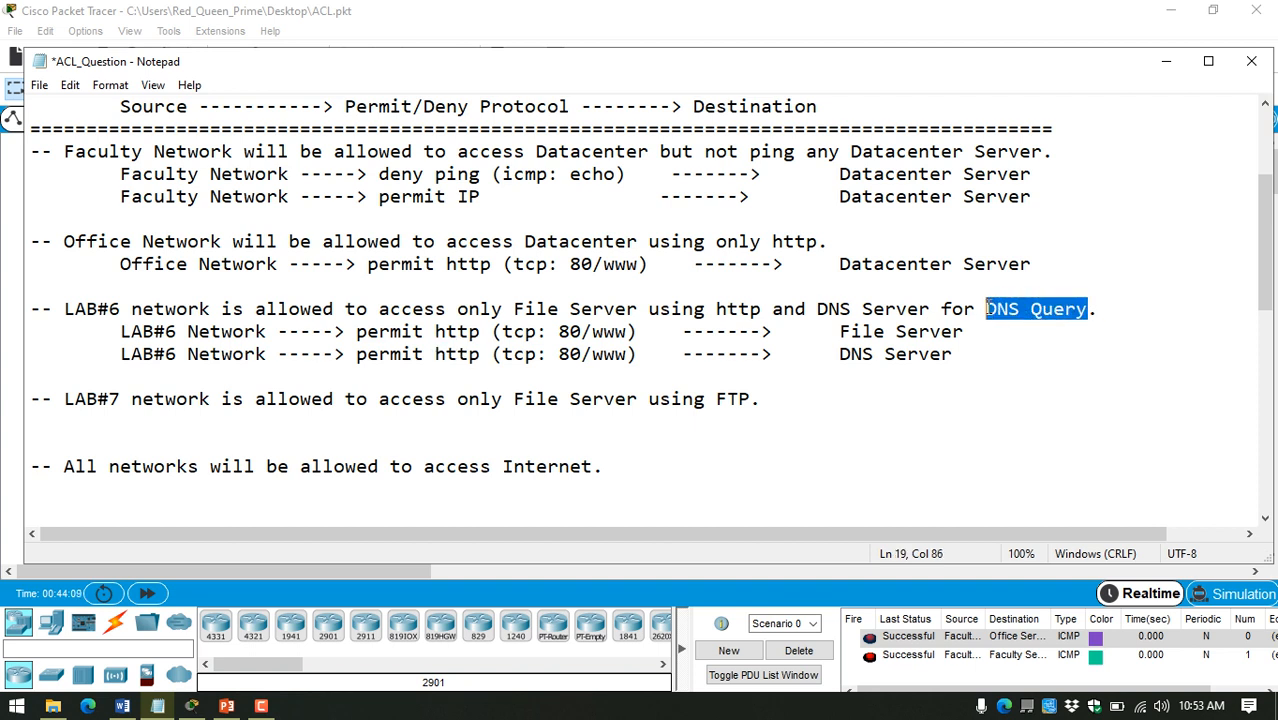
pyautogui.hotkey('ctrl', 'c')
pyautogui.doubleClick(452, 354)
pyautogui.hotkey('ctrl', 'v')
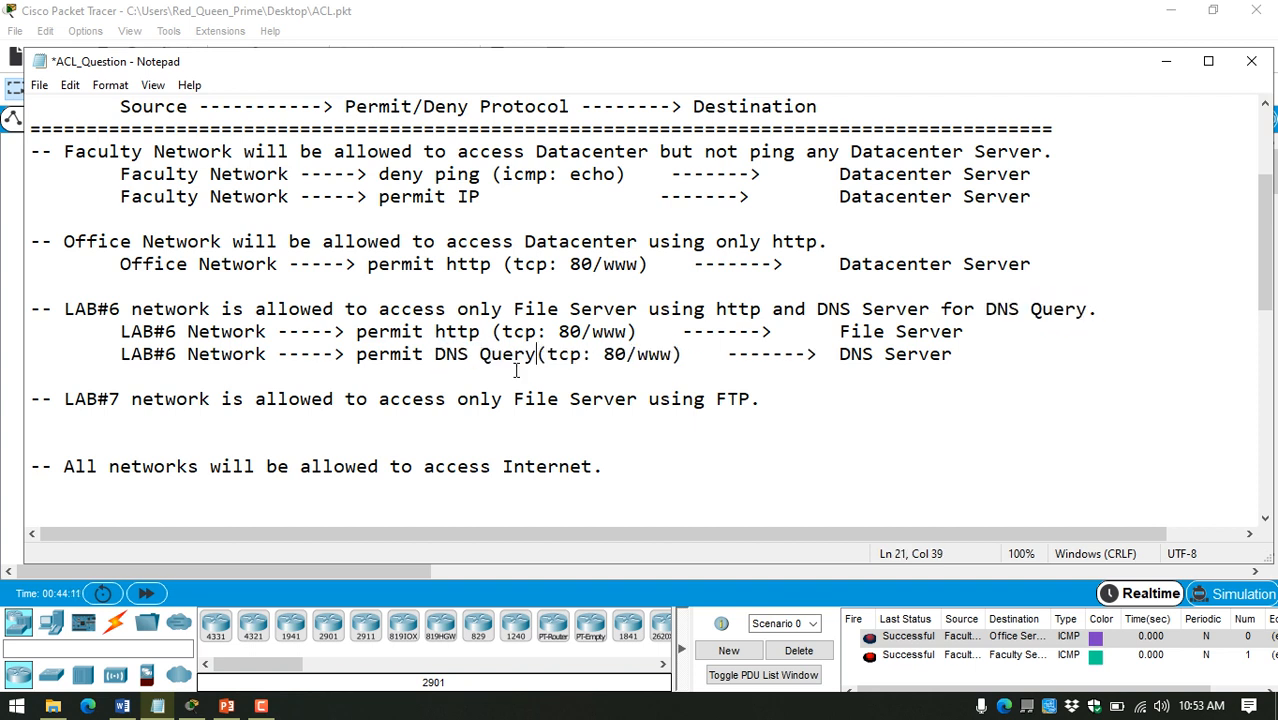
# Step: Change the transport protocol in the DNS Query row from tcp to "udp"
pyautogui.doubleClick(556, 354)
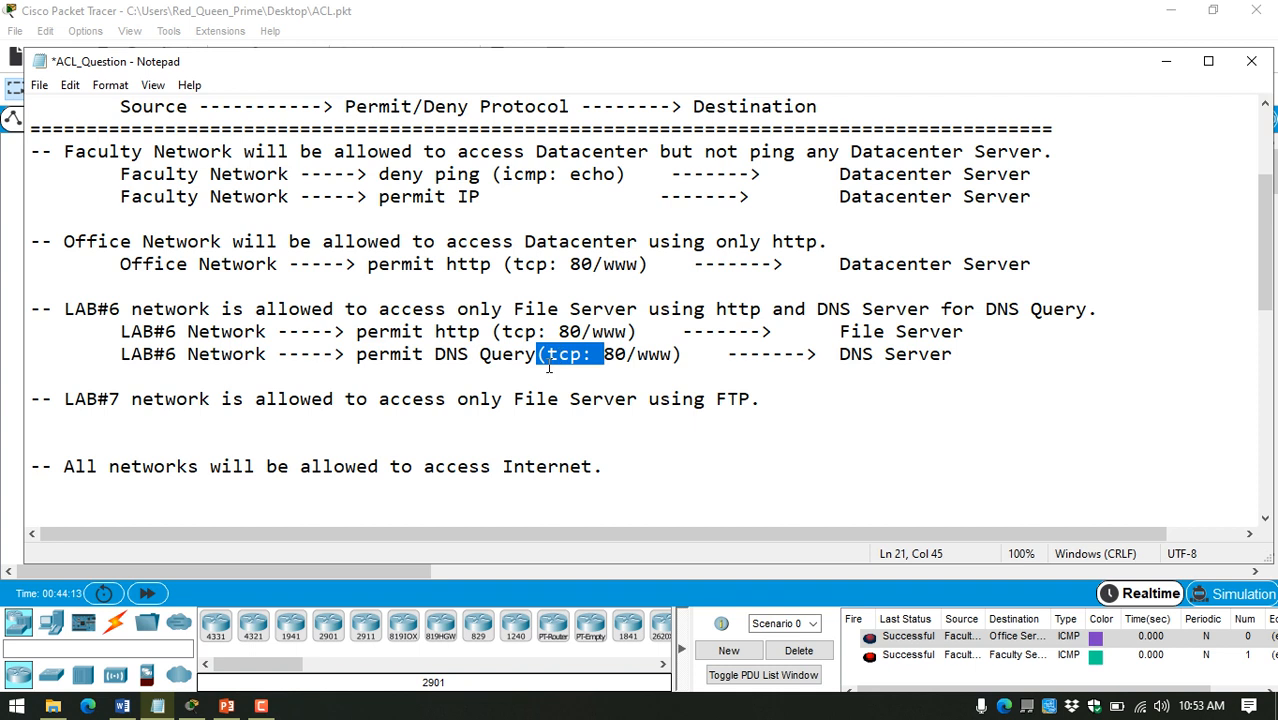
pyautogui.press('Right')
pyautogui.press('Left')
pyautogui.press('Left')
pyautogui.press('Left')
pyautogui.press('Right')
pyautogui.hotkey('shift', 'Left')
pyautogui.hotkey('shift', 'Left')
pyautogui.hotkey('shift', 'Left')
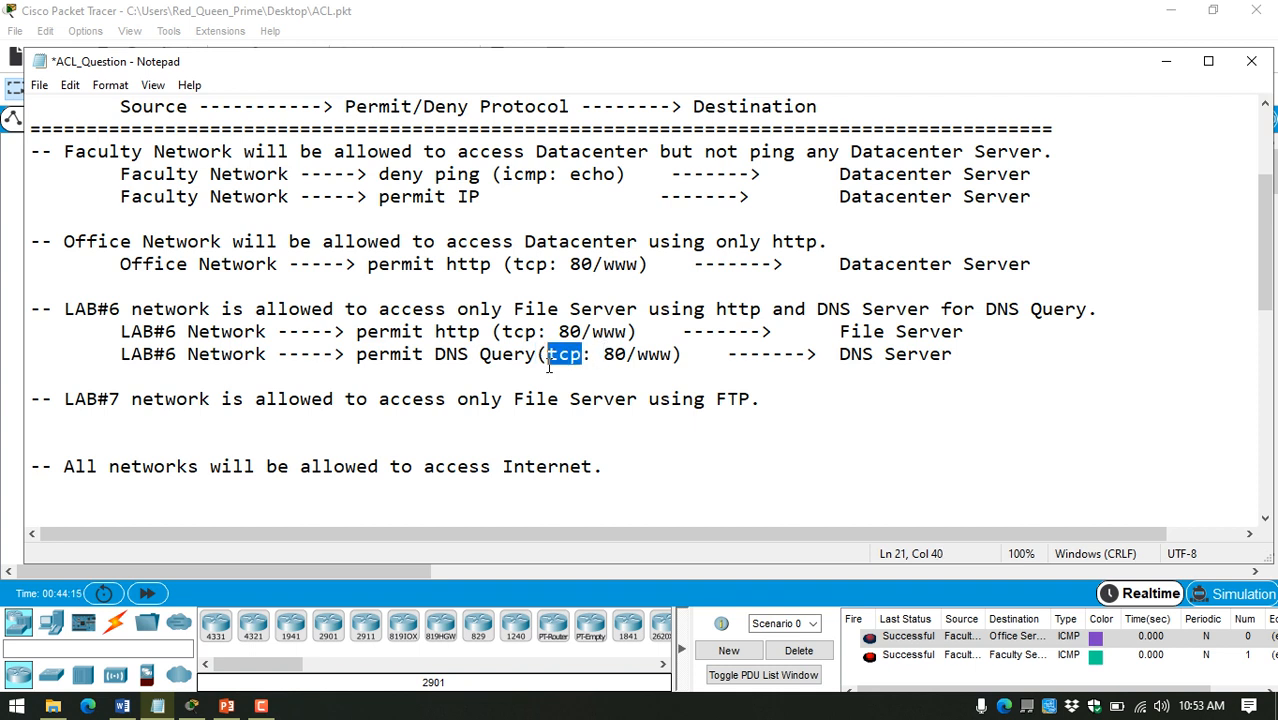
pyautogui.write('udp')
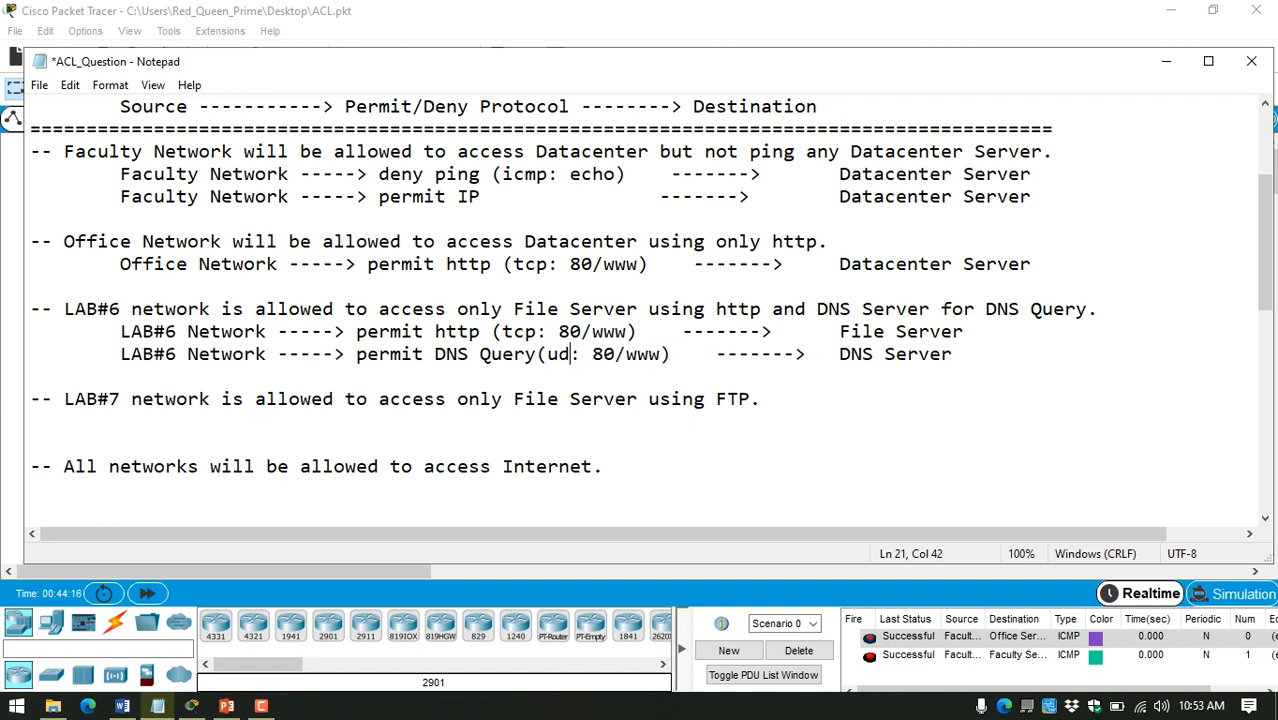
# Step: Replace the port 80/www in the DNS Query row with "53" and save the notes
pyautogui.press('Right')
pyautogui.press('Right')
pyautogui.hotkey('shift', 'Right')
pyautogui.hotkey('shift', 'Right')
pyautogui.hotkey('shift', 'Right')
pyautogui.hotkey('shift', 'Right')
pyautogui.hotkey('shift', 'Right')
pyautogui.hotkey('shift', 'Right')
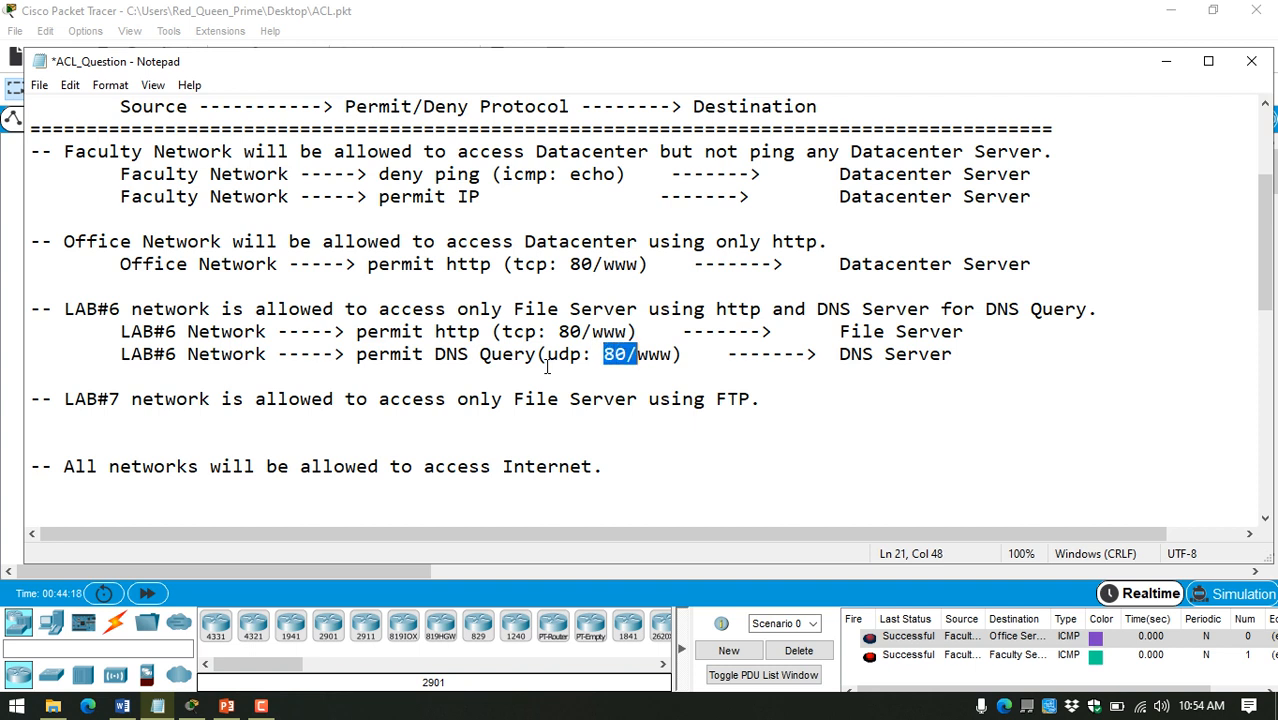
pyautogui.write('53')
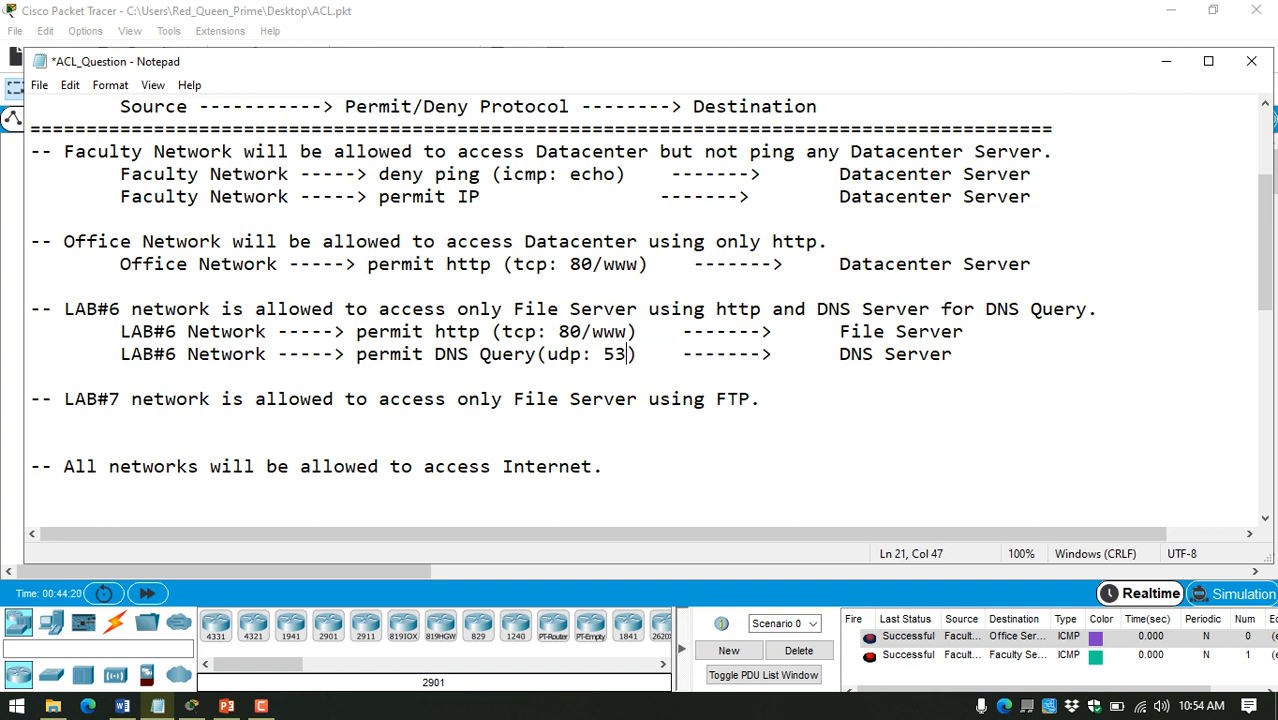
pyautogui.hotkey('ctrl', 's')
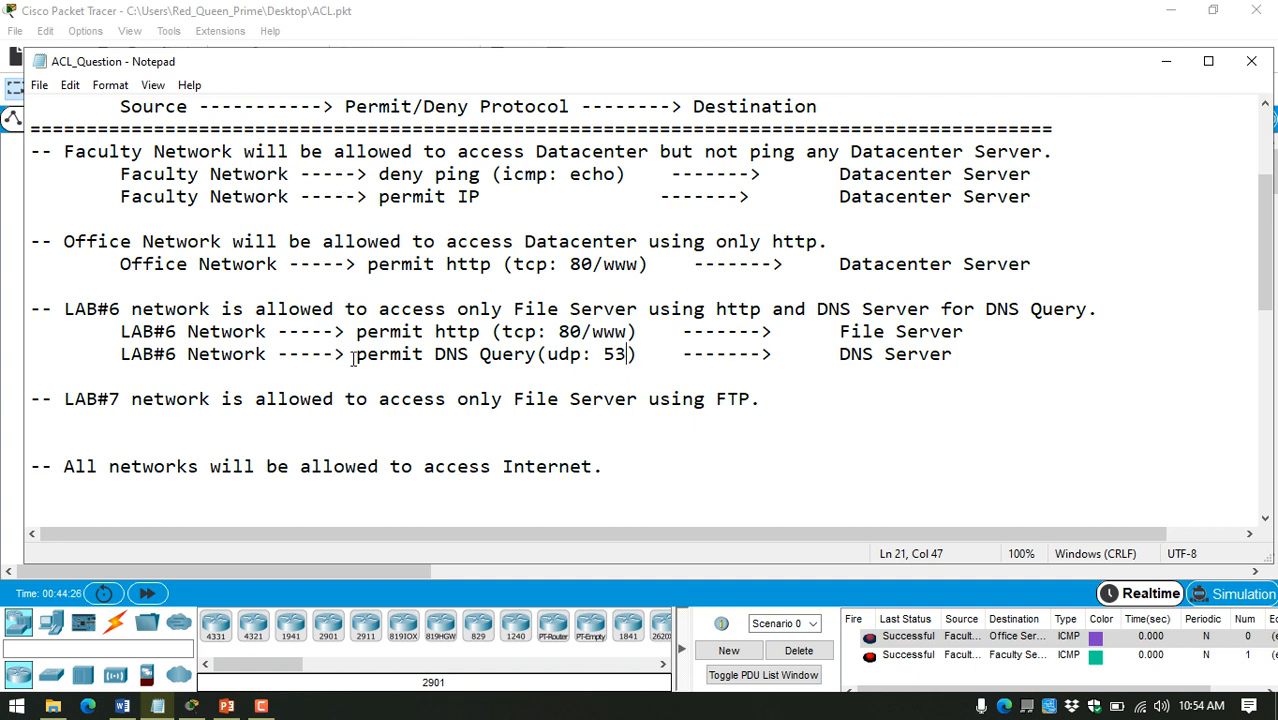
# Step: Paste a copy of the LAB#6 permit http row under the LAB#7 rule, indented by one tab
pyautogui.moveTo(366, 354); pyautogui.dragTo(458, 355)
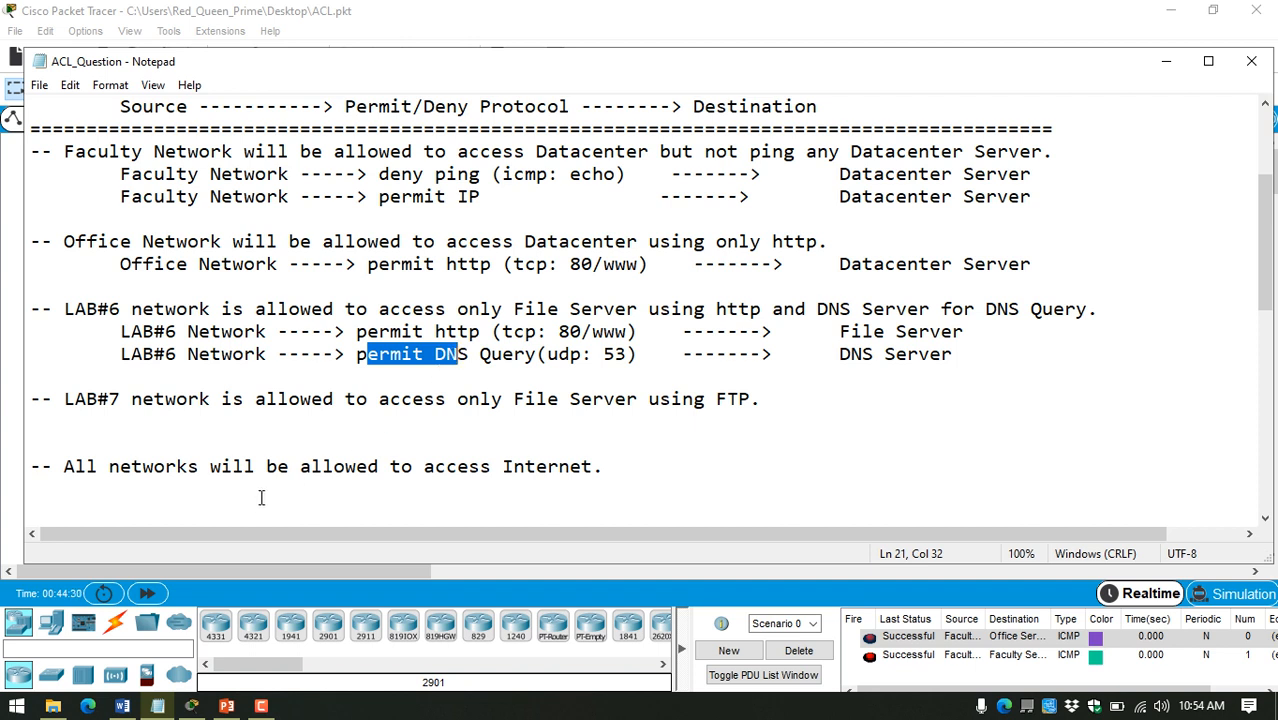
pyautogui.click(219, 488)
pyautogui.click(355, 419)
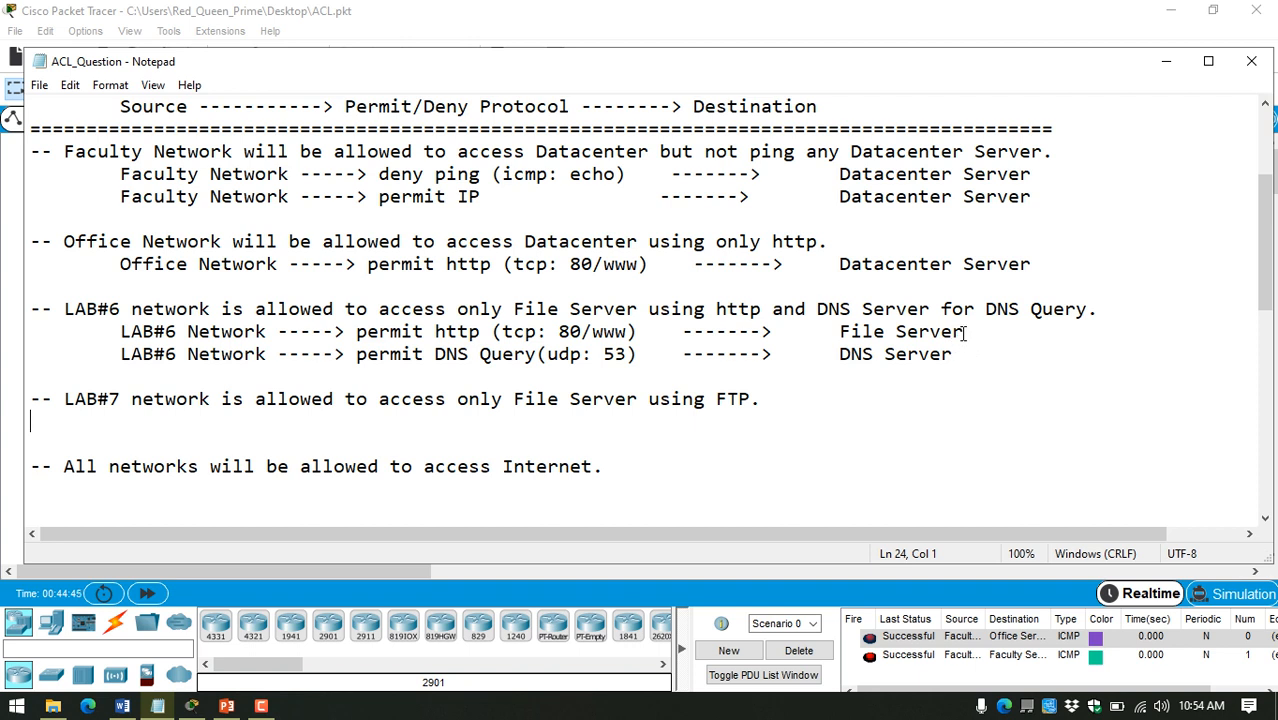
pyautogui.moveTo(963, 332); pyautogui.dragTo(120, 334)
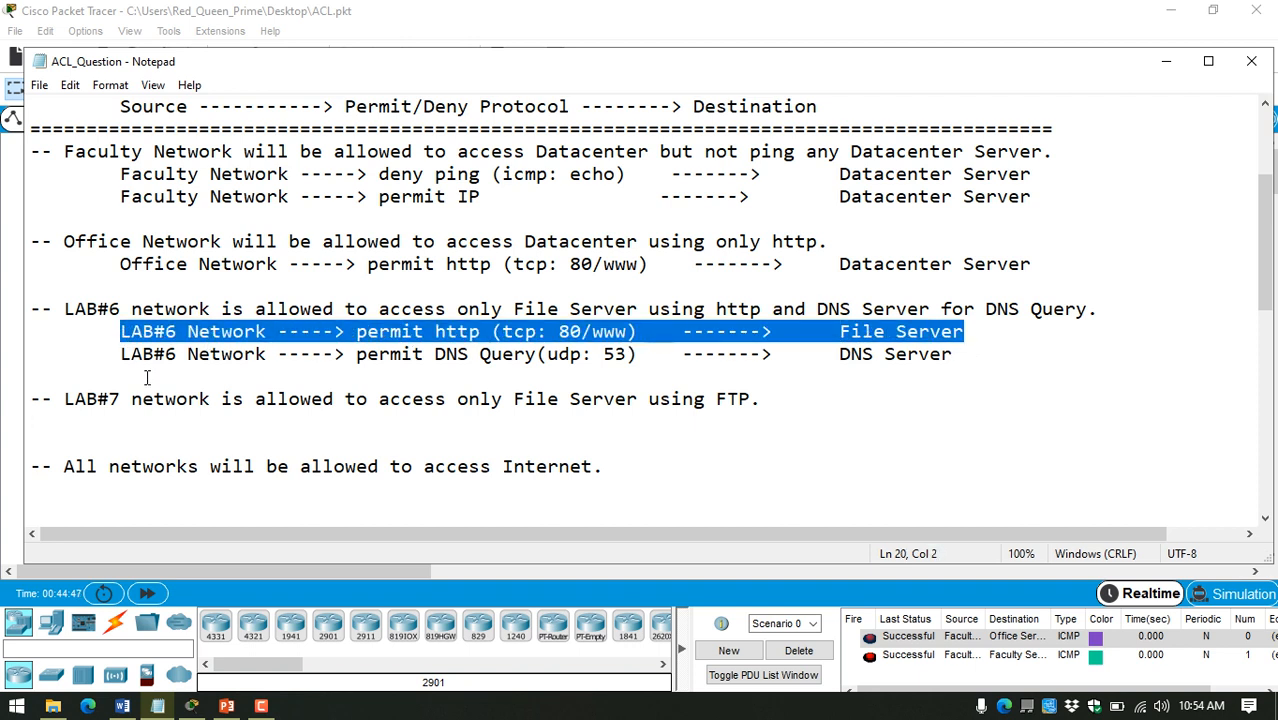
pyautogui.click(185, 418)
pyautogui.press('Tab')
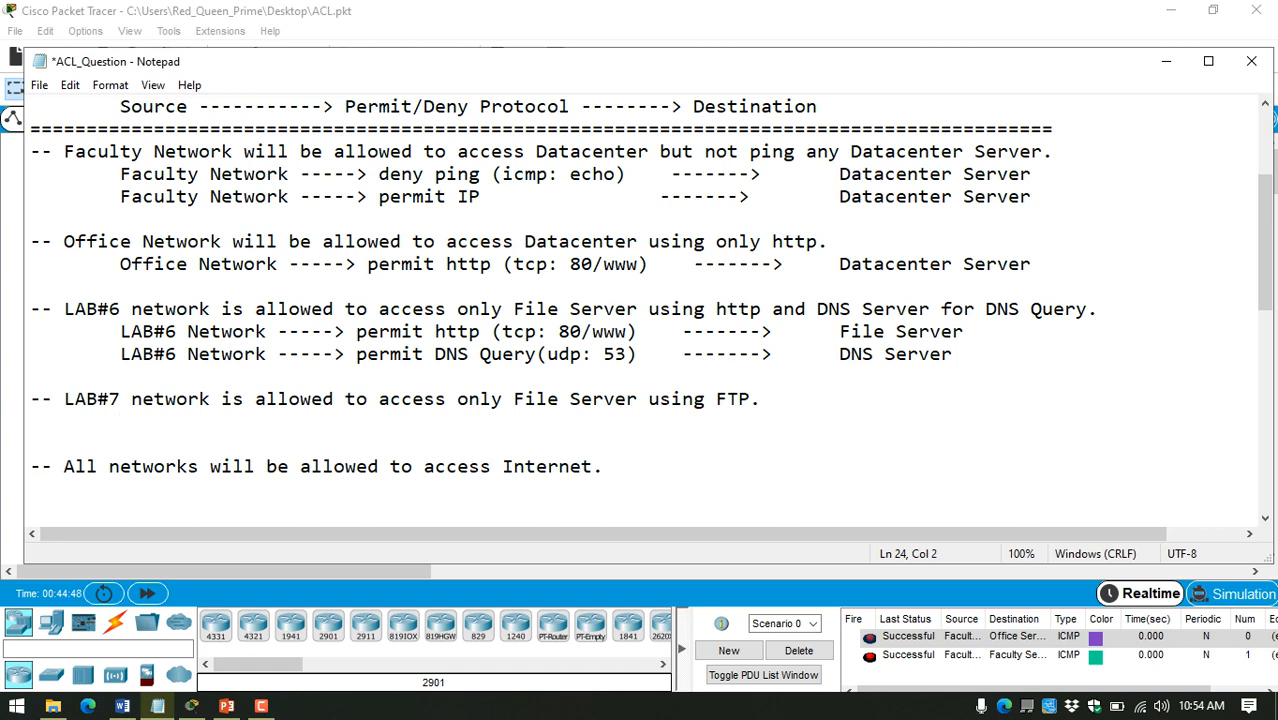
pyautogui.hotkey('ctrl', 'v')
# Step: In the row under the LAB#7 rule, change the source to "LAB#7" and the permitted protocol to "ftp"
pyautogui.moveTo(178, 421); pyautogui.dragTo(169, 421)
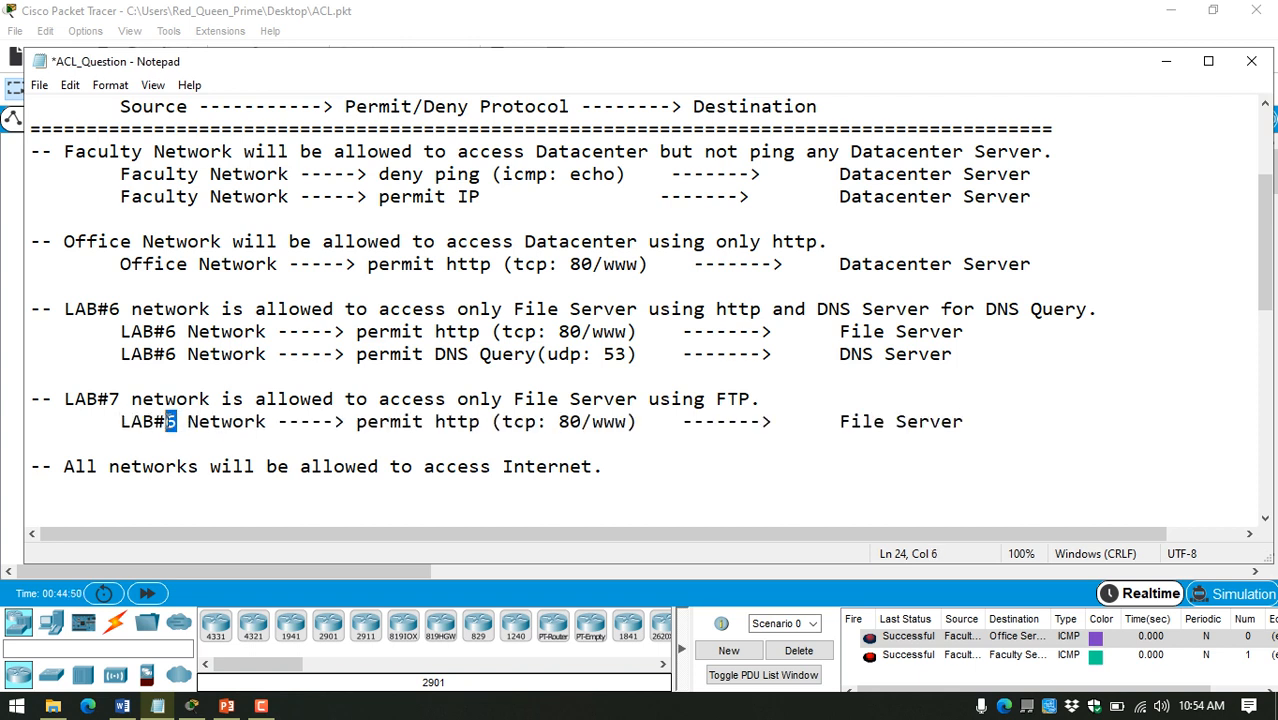
pyautogui.write('7')
pyautogui.doubleClick(445, 421)
pyautogui.write('f')
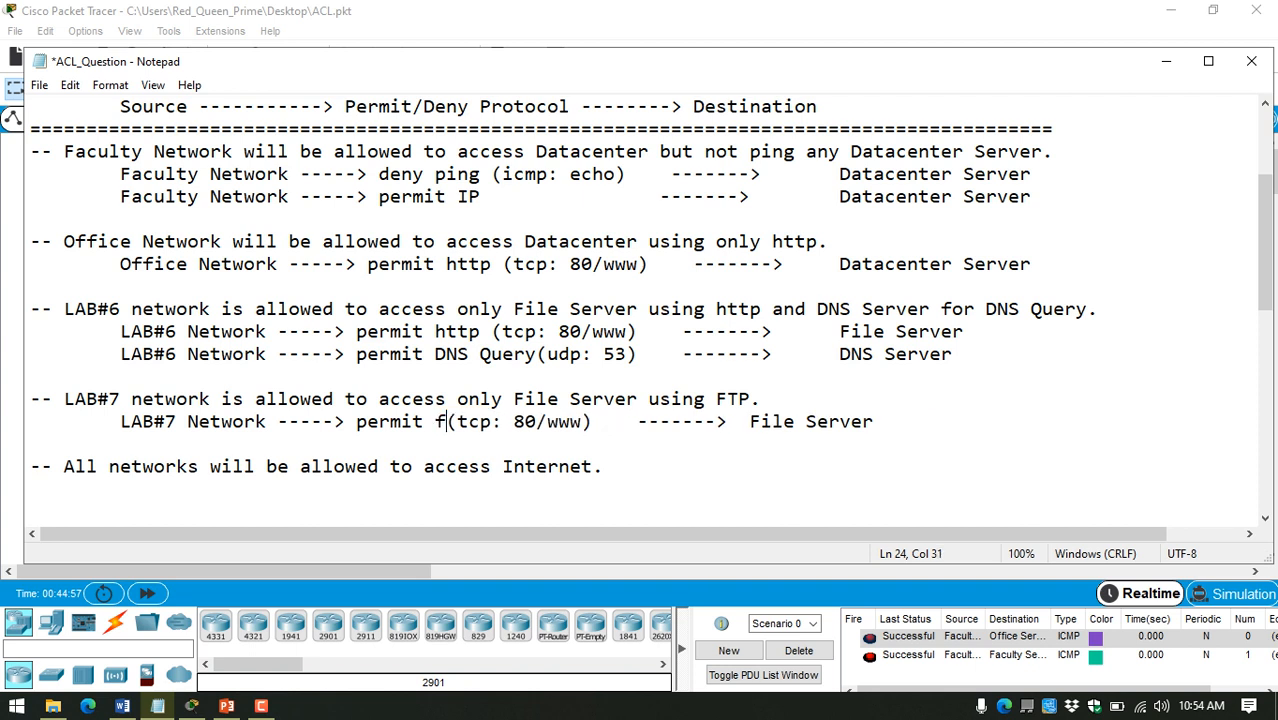
pyautogui.write('tp')
# Step: Replace the port 80/www in the LAB#7 row with "ftp" and save the notes
pyautogui.click(536, 421)
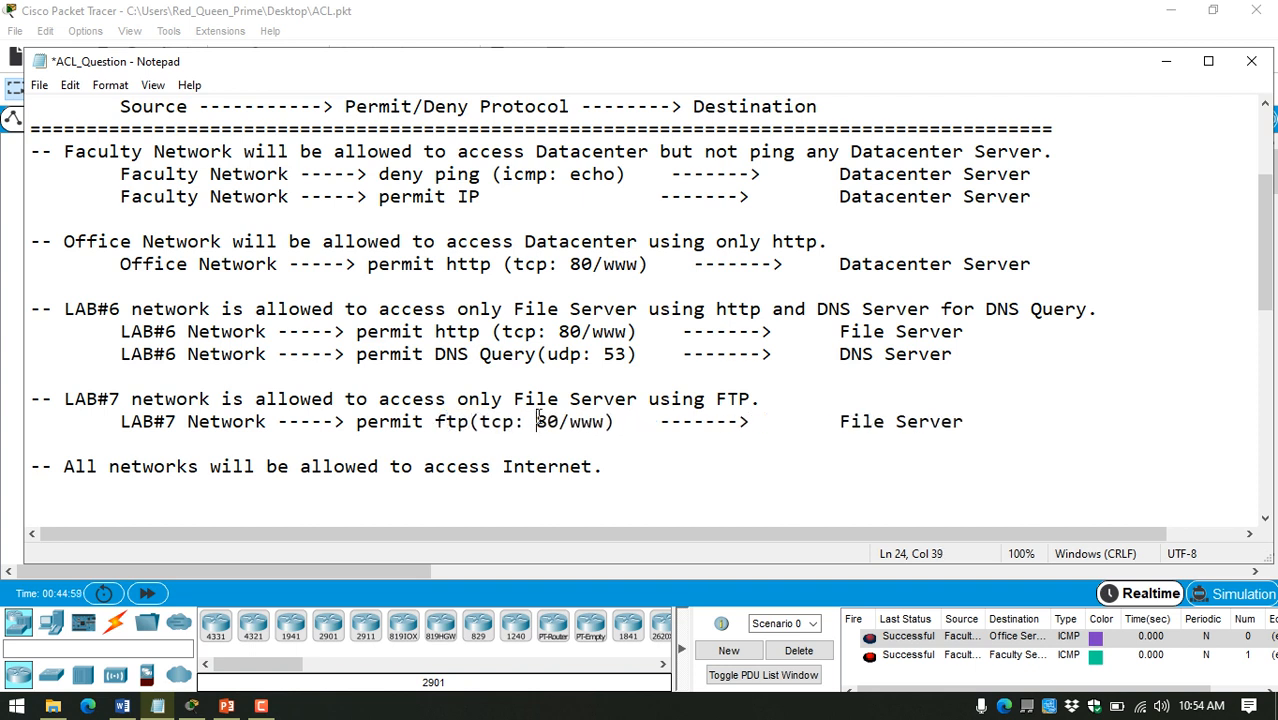
pyautogui.moveTo(537, 421); pyautogui.dragTo(606, 421)
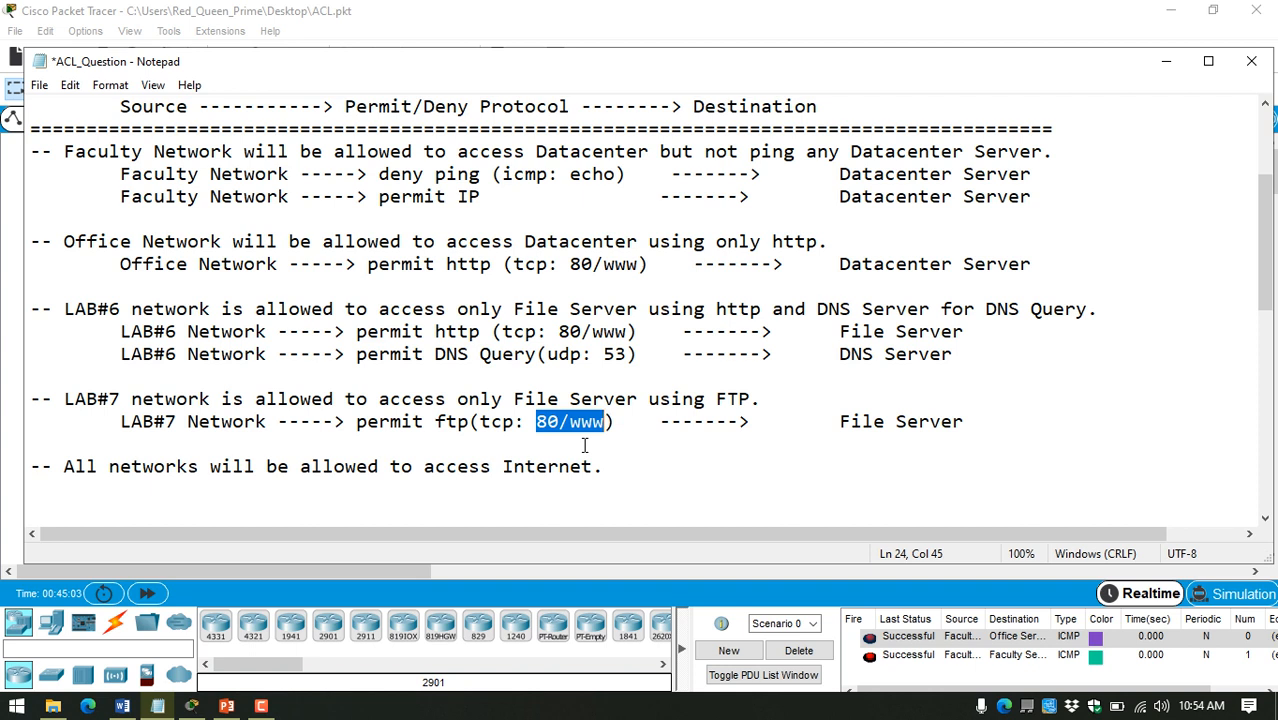
pyautogui.write('ftp')
pyautogui.hotkey('ctrl', 's')
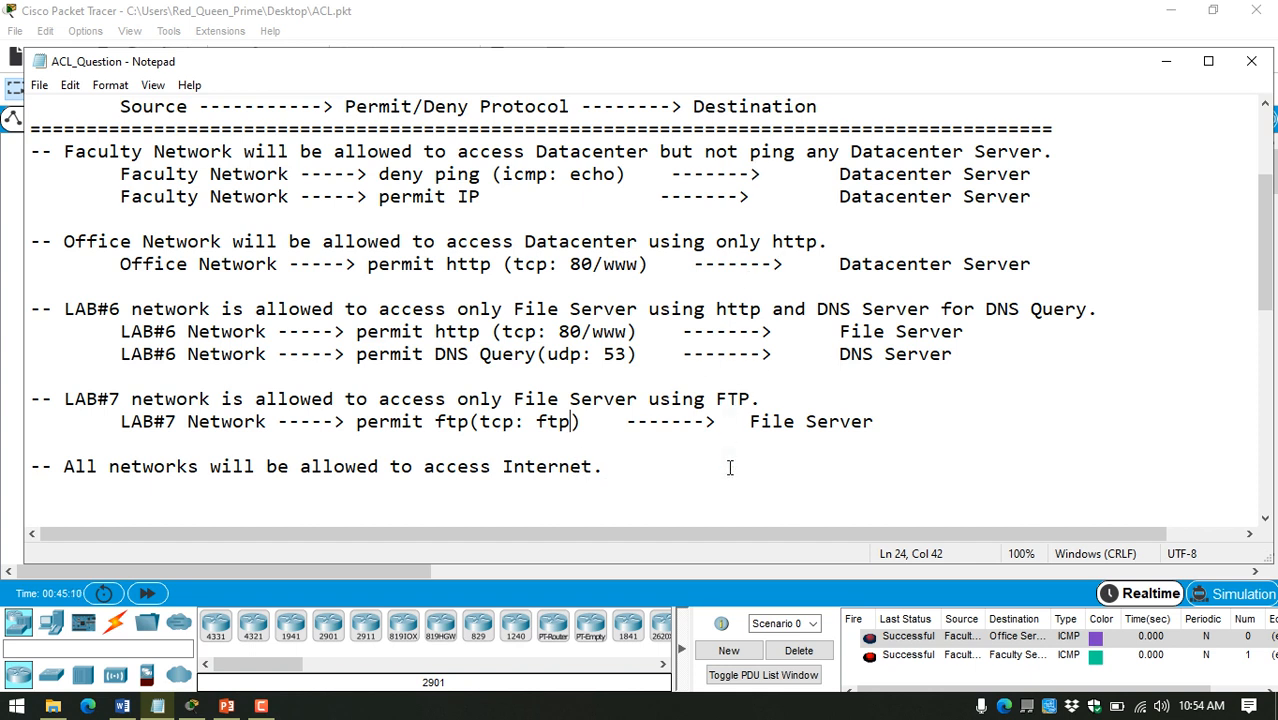
# Step: Add two blank lines below the rule allowing all networks Internet access and make the notes window taller
pyautogui.moveTo(63, 467); pyautogui.dragTo(604, 467)
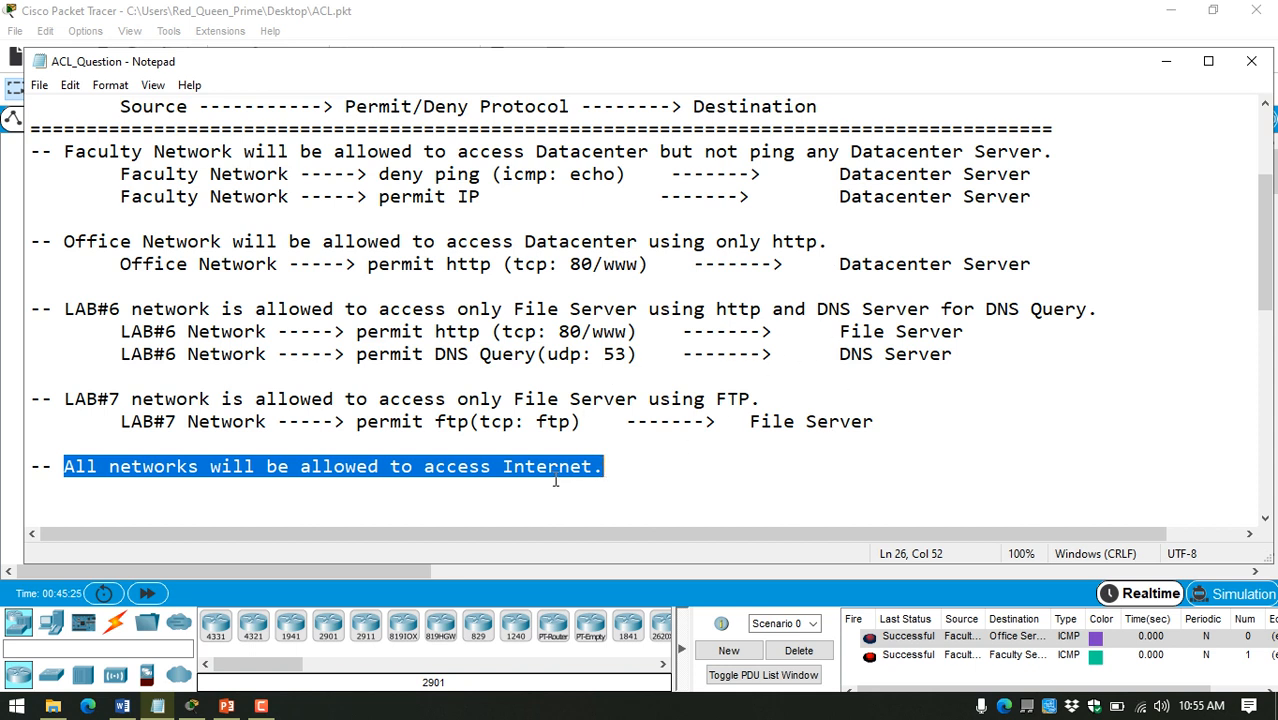
pyautogui.click(95, 493)
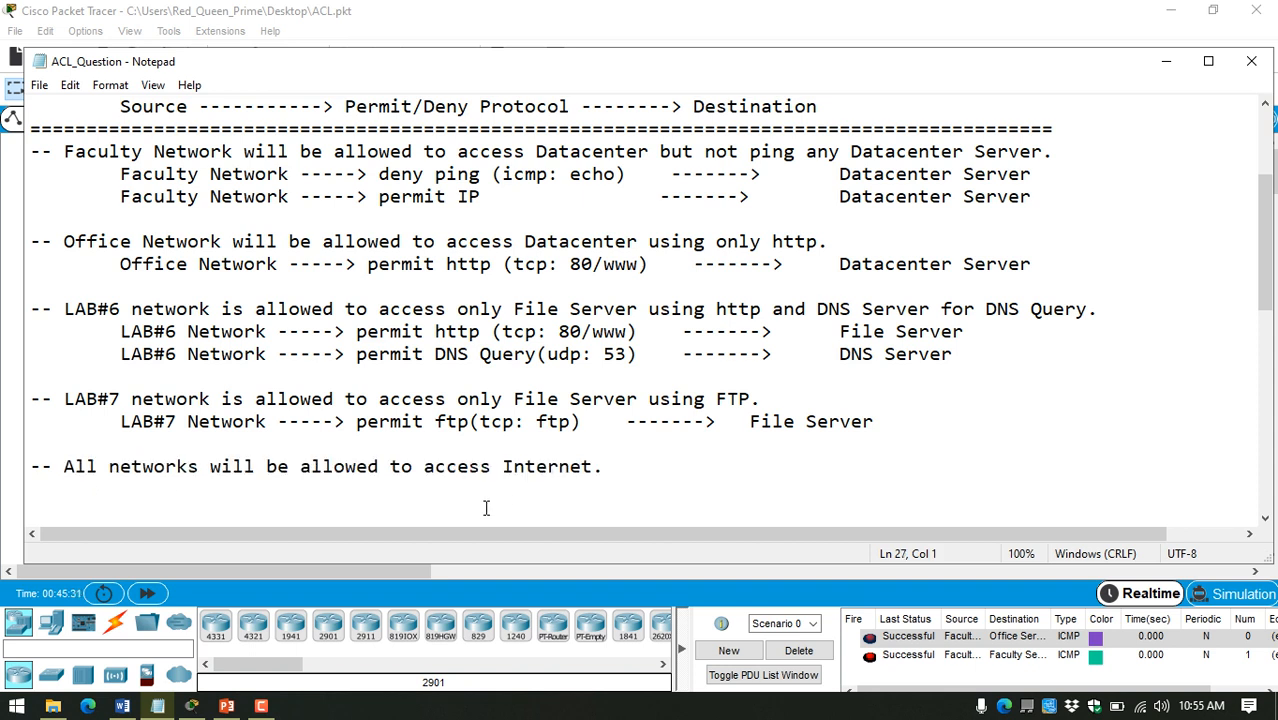
pyautogui.press('Return')
pyautogui.press('Return')
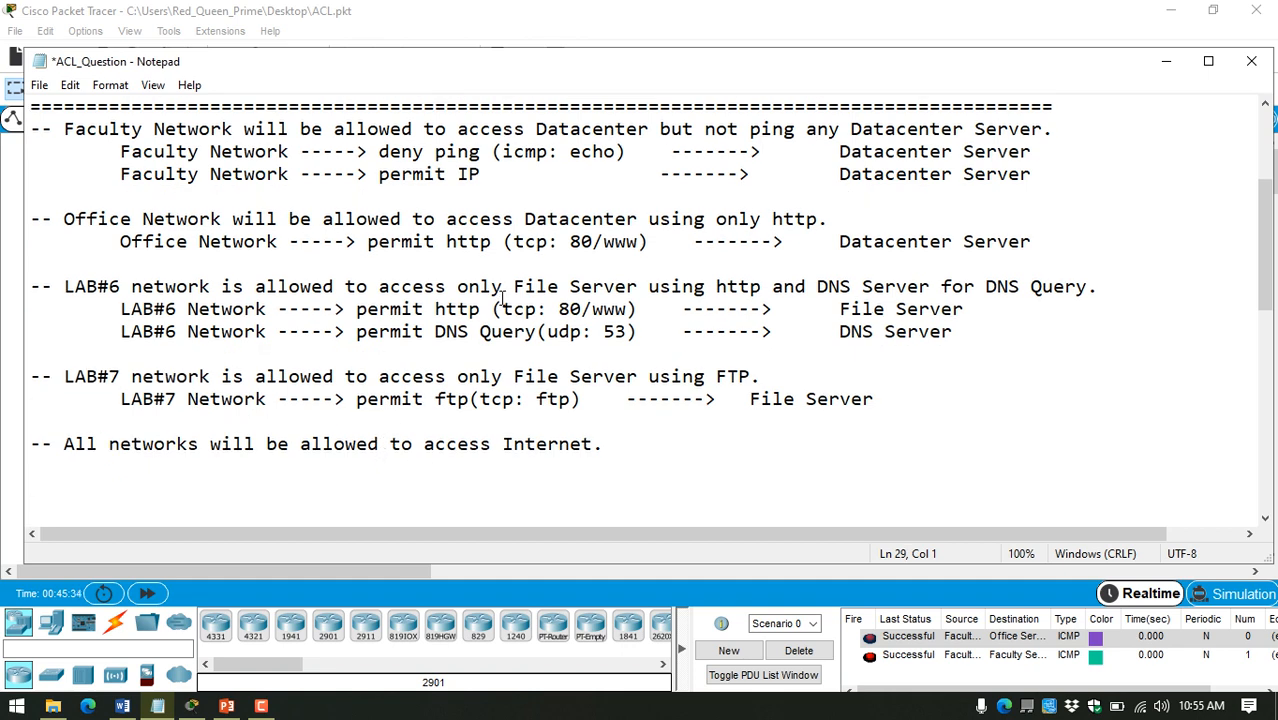
pyautogui.scroll(2, 502, 303)
pyautogui.moveTo(495, 579); pyautogui.dragTo(492, 638)
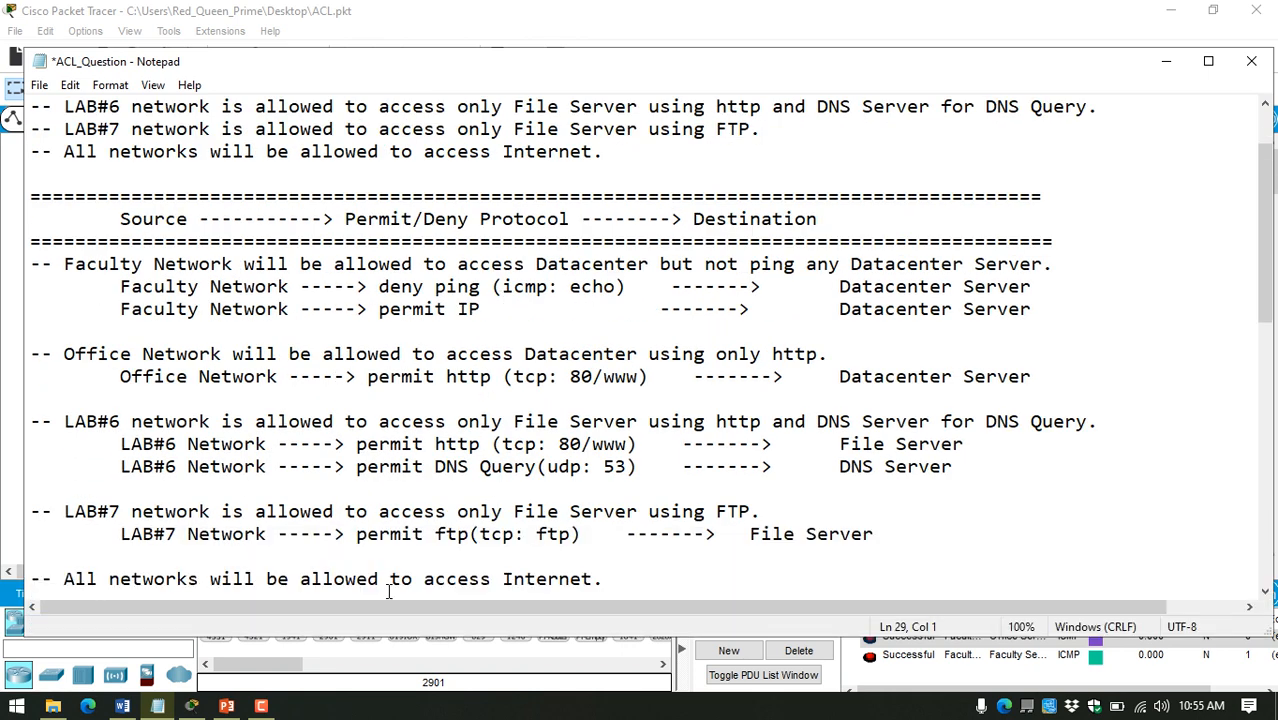
pyautogui.scroll(-2, 377, 585)
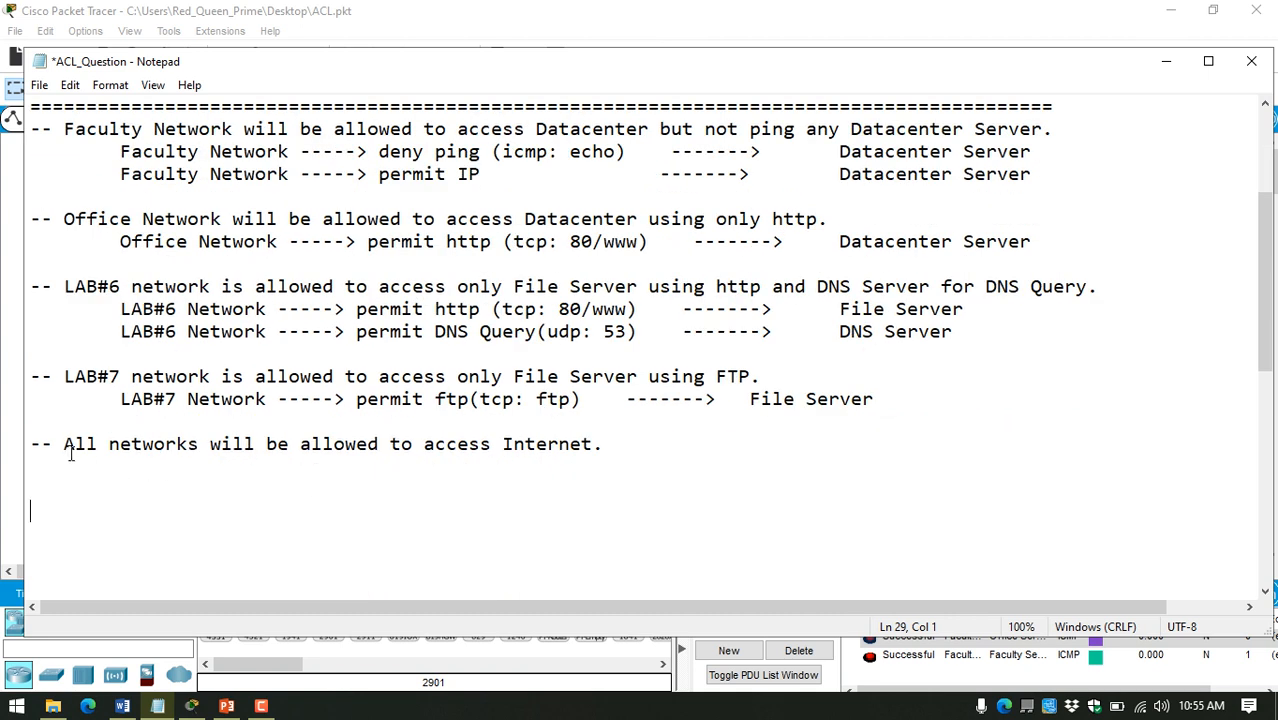
pyautogui.moveTo(75, 444); pyautogui.dragTo(605, 441)
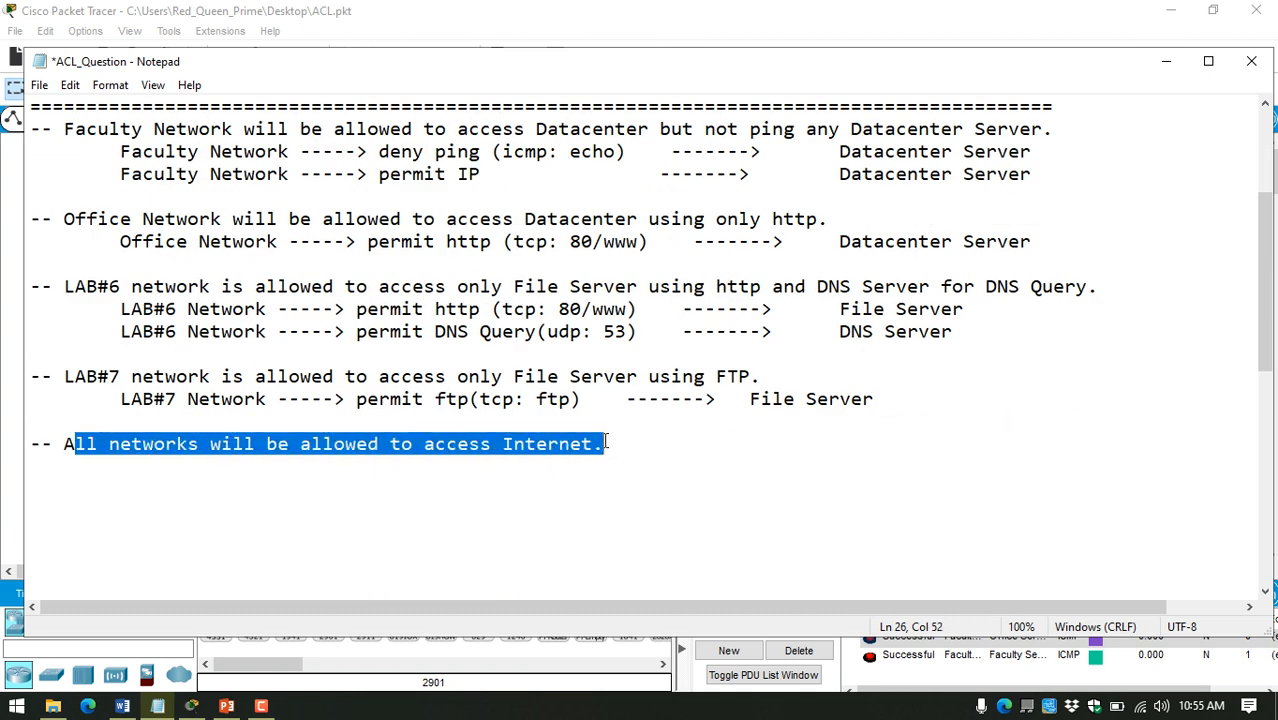
pyautogui.click(390, 493)
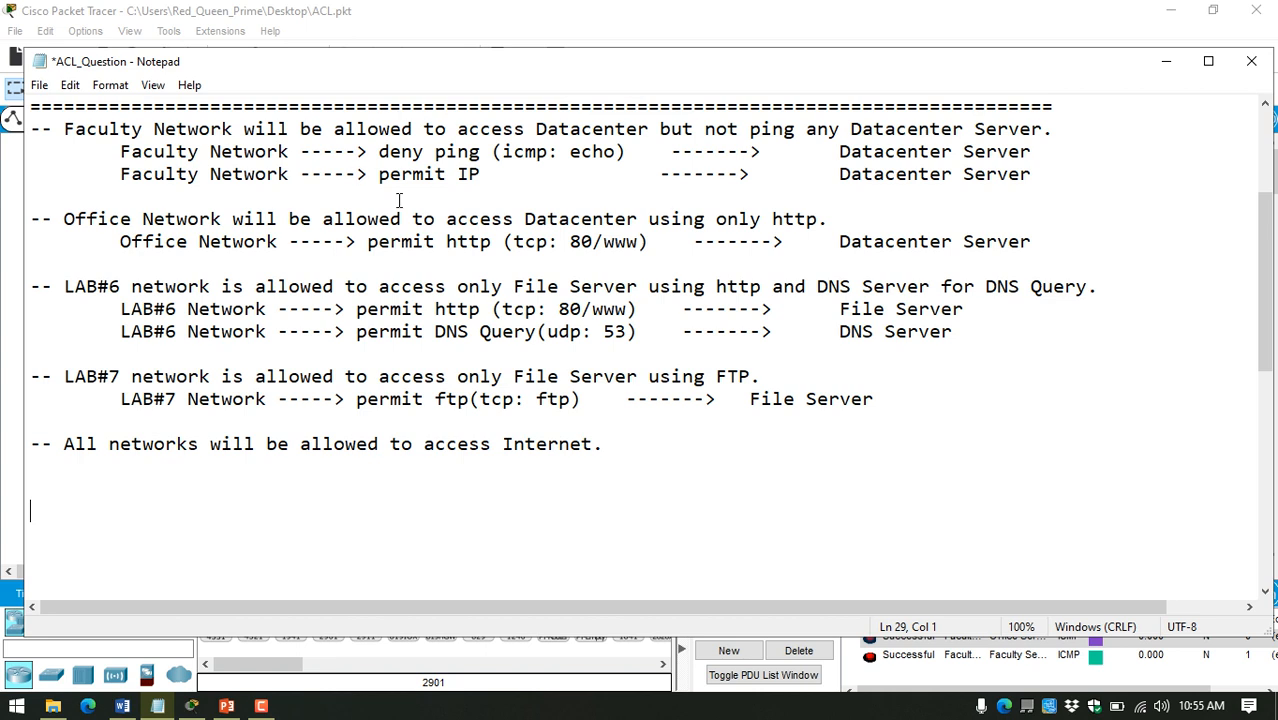
# Step: Below the Internet rule, write the heading "Router and Router Interface" underlined with a row of equals signs
pyautogui.click(132, 498)
pyautogui.write('Router In')
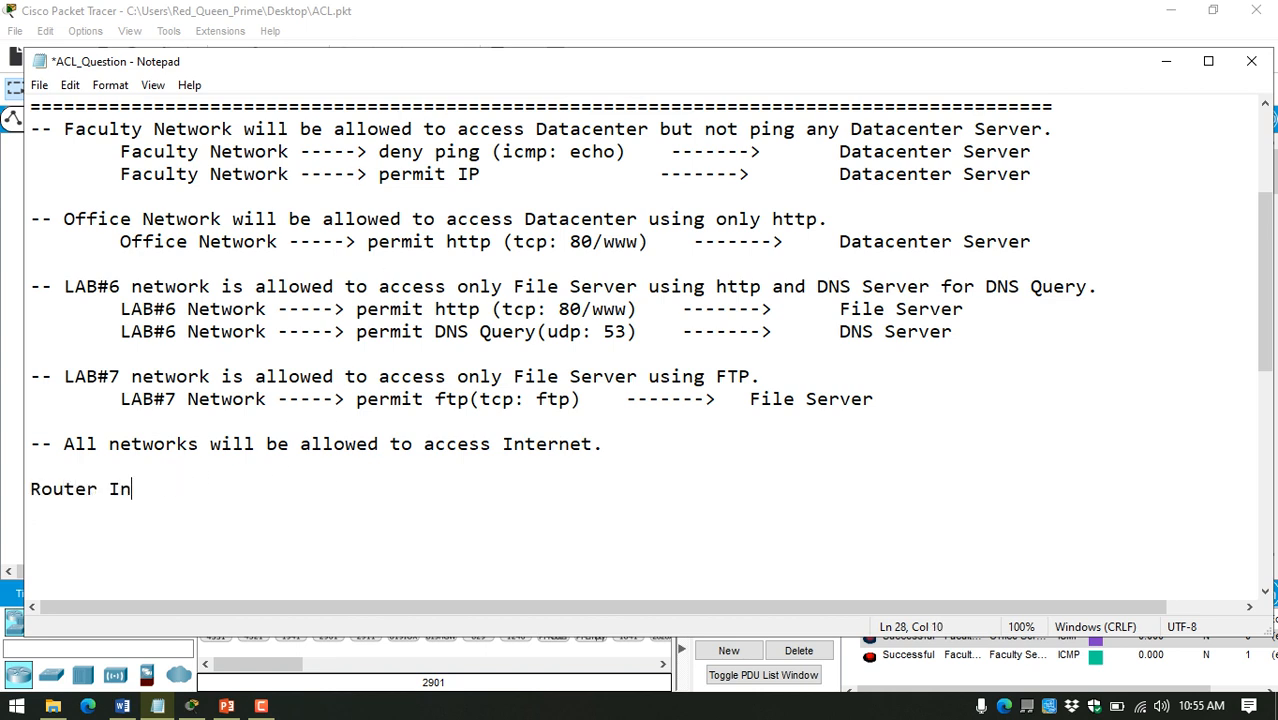
pyautogui.write('terface:')
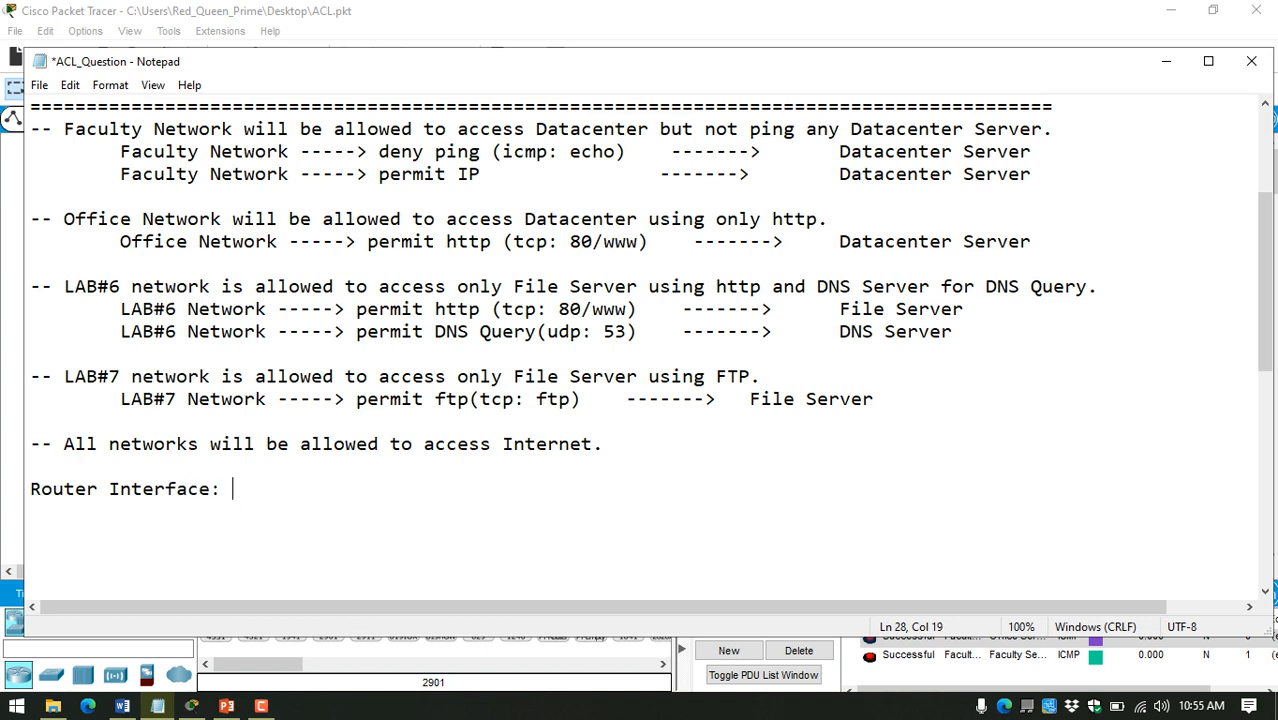
pyautogui.click(99, 490)
pyautogui.write('and Ro')
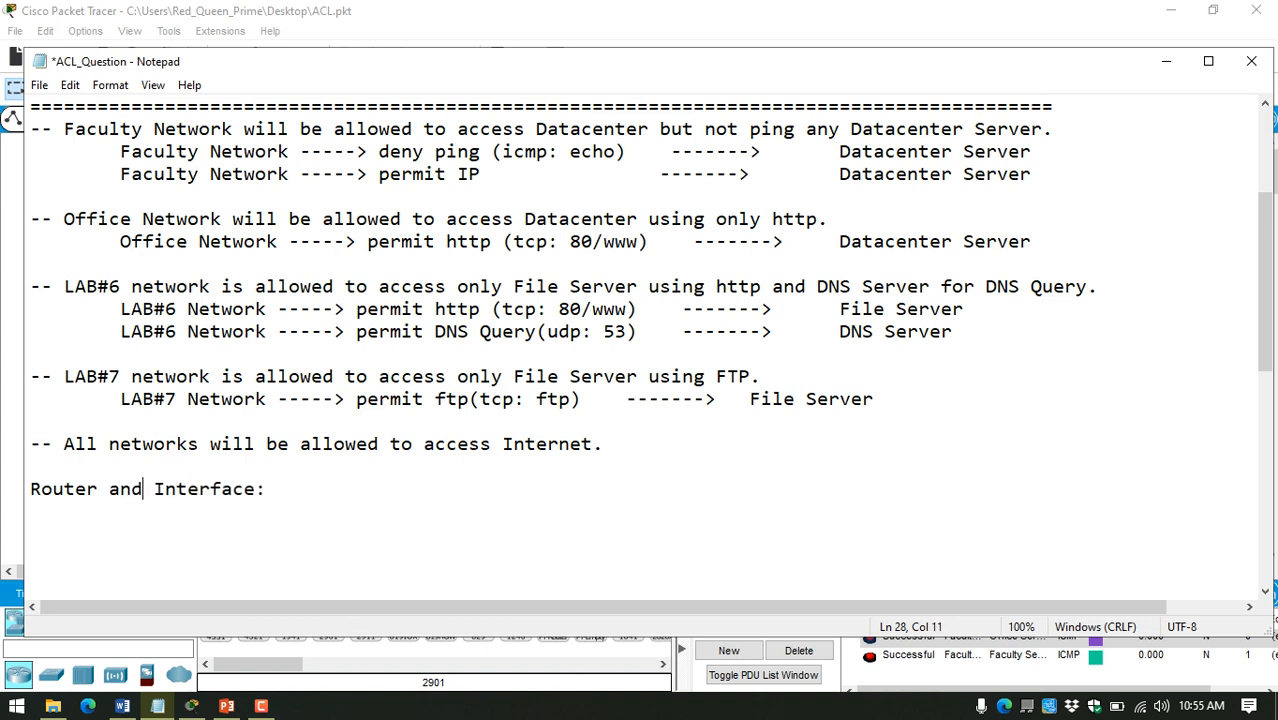
pyautogui.write('uter')
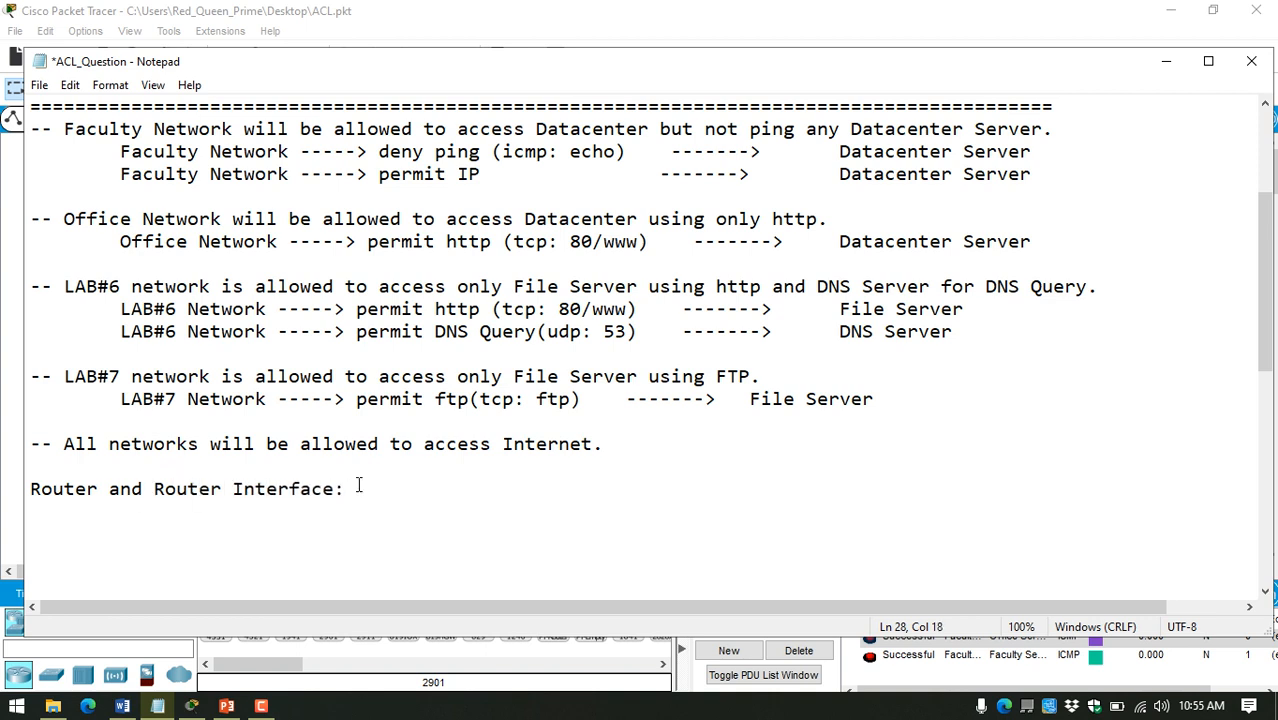
pyautogui.press('BackSpace')
pyautogui.press('BackSpace')
pyautogui.press('Return')
pyautogui.write('============================')
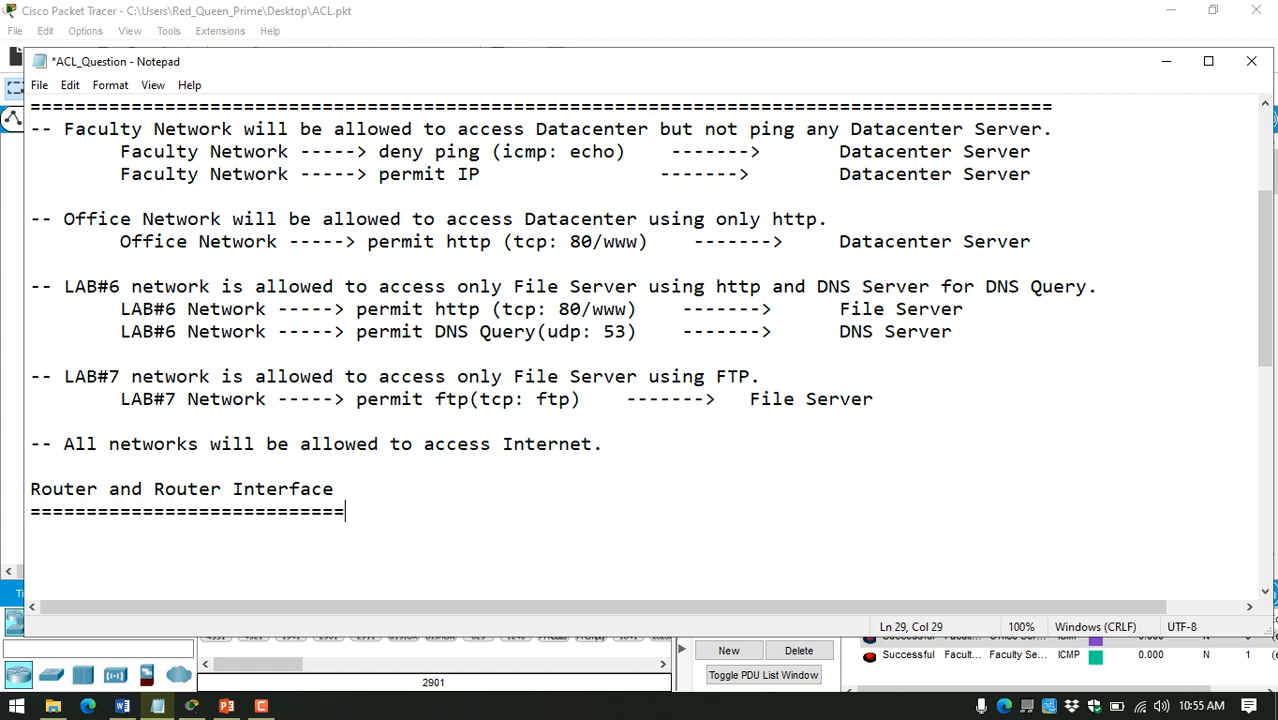
# Step: Check the topology for the router nearest the Datacenter and add the line "Router: R1" under the heading
pyautogui.press('Return')
pyautogui.write('Router:')
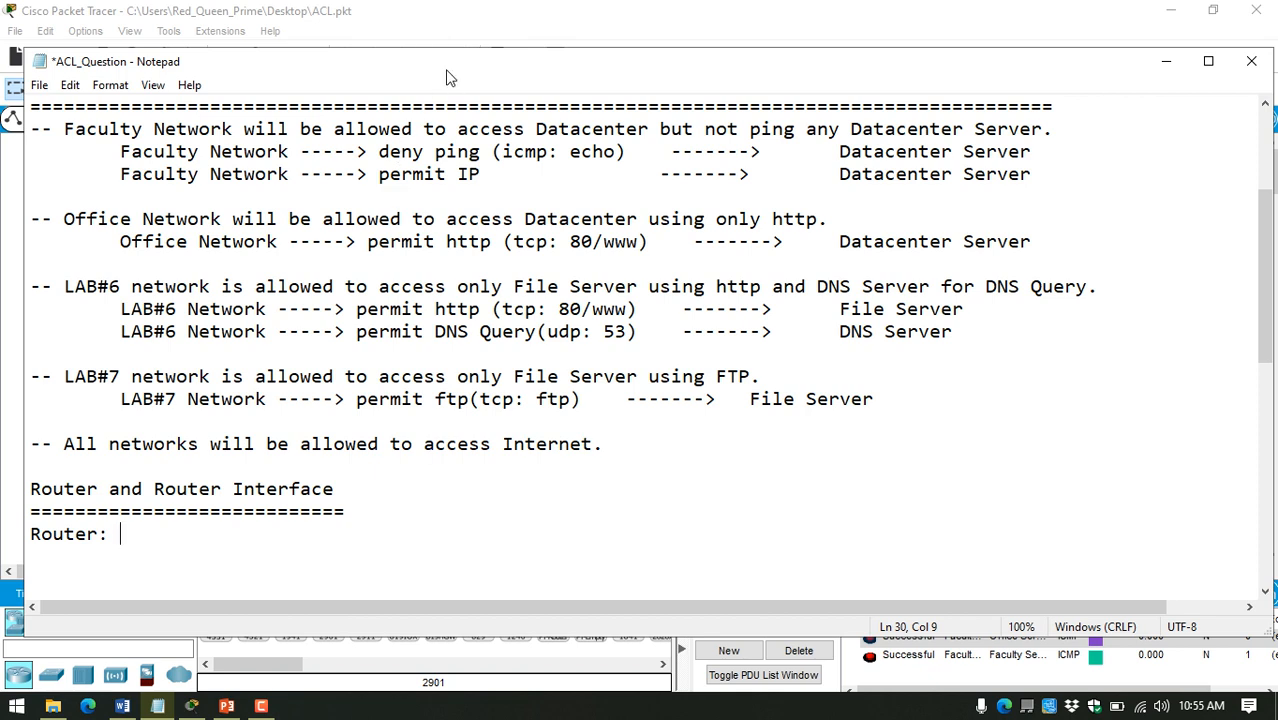
pyautogui.moveTo(449, 62); pyautogui.dragTo(510, 230)
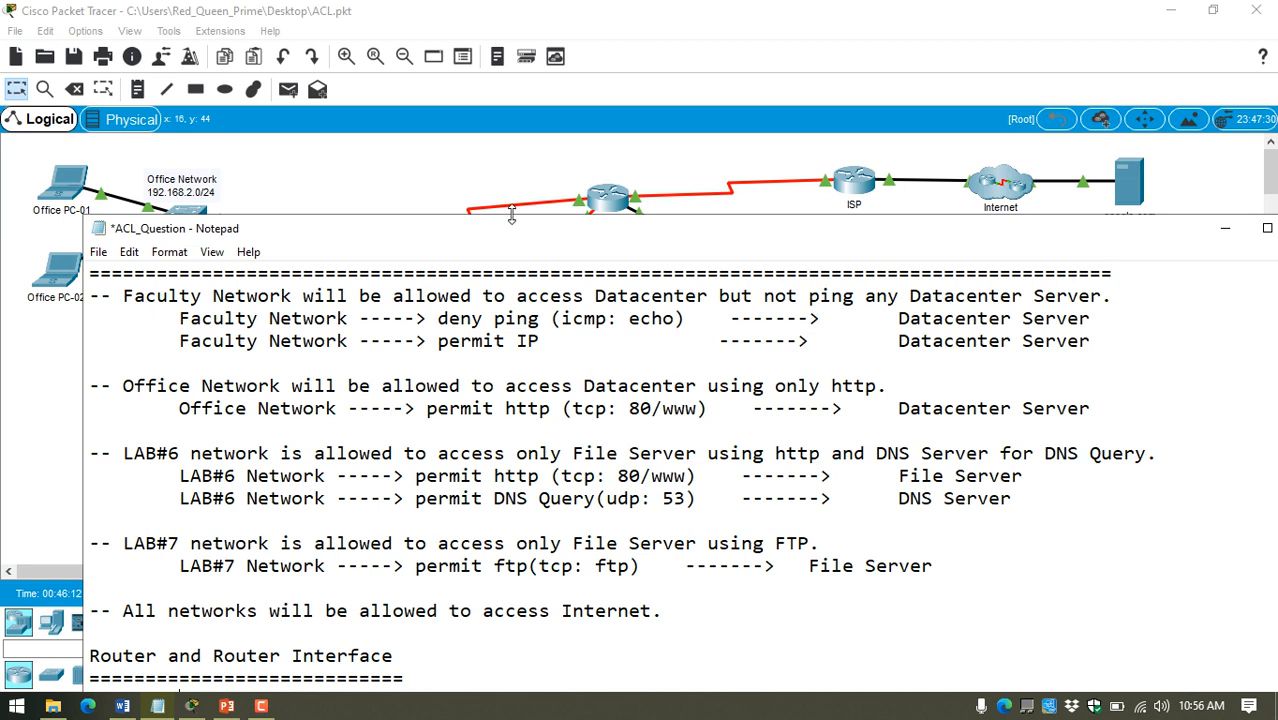
pyautogui.moveTo(509, 229); pyautogui.dragTo(651, 183)
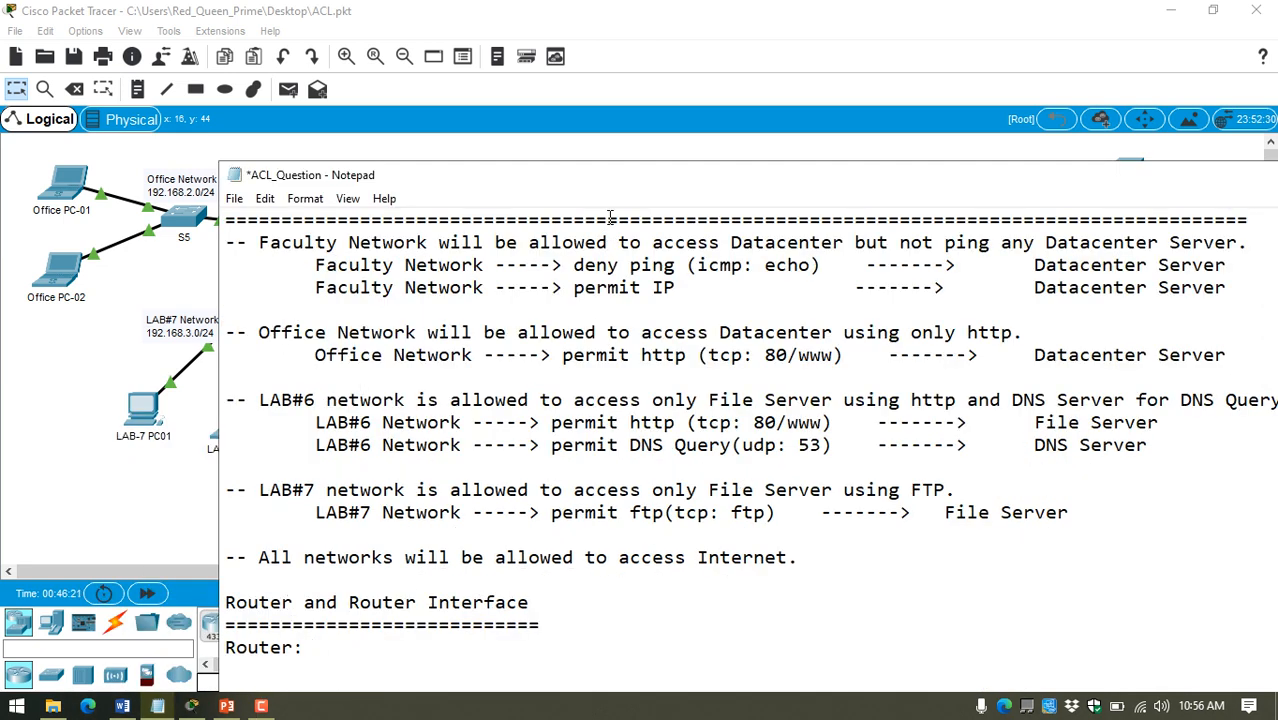
pyautogui.moveTo(626, 188); pyautogui.dragTo(430, 384)
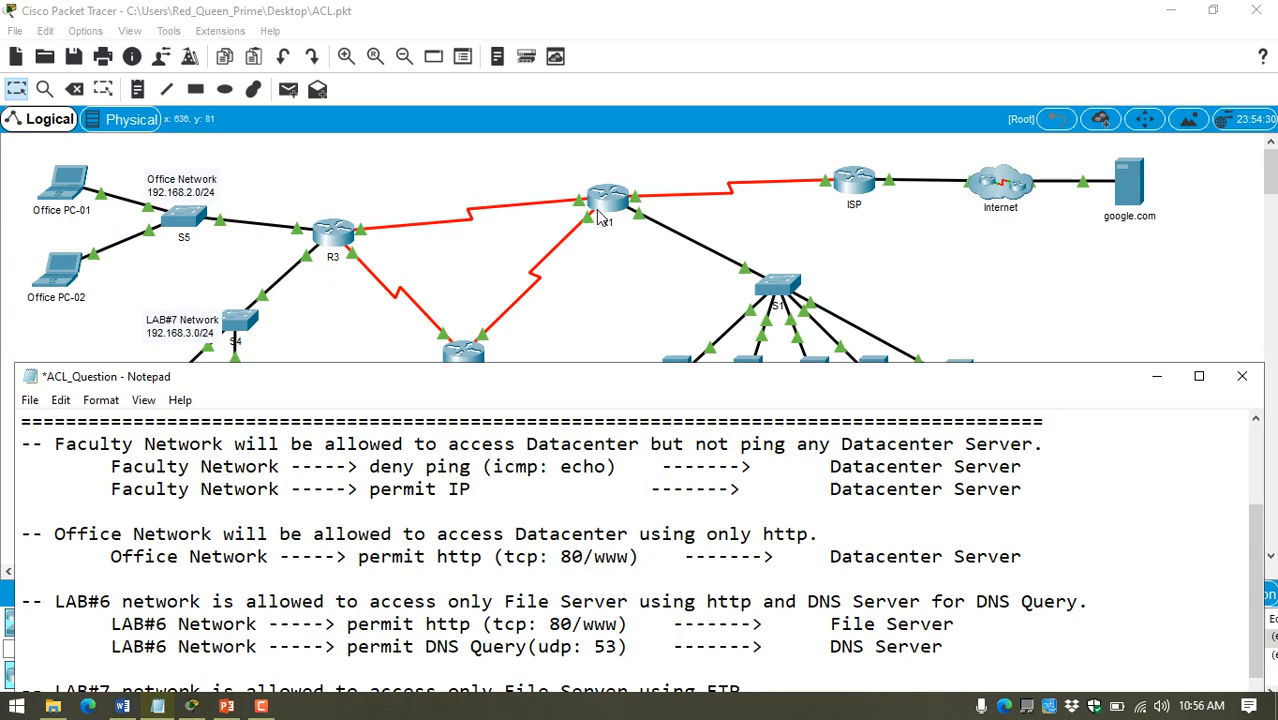
pyautogui.moveTo(533, 390); pyautogui.dragTo(553, 190)
pyautogui.write('R1')
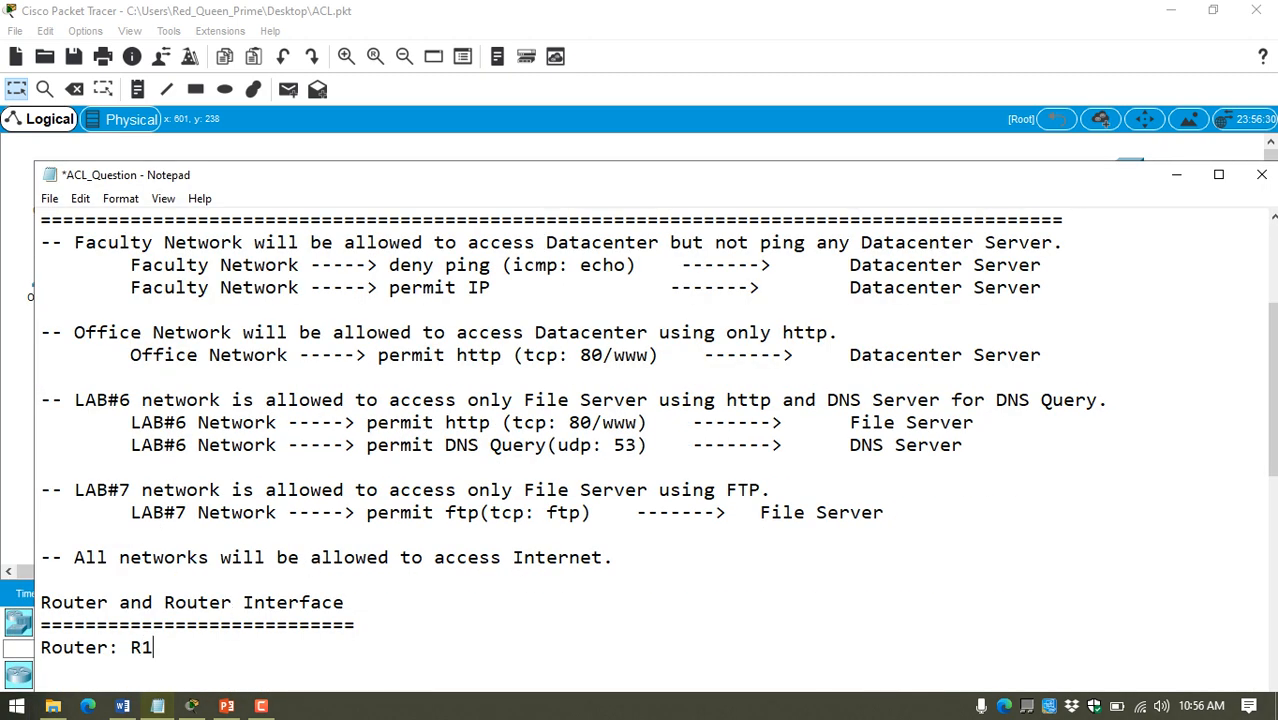
# Step: Add the line "Interface: R1--> G0/0--> out" under the router line and save the notes
pyautogui.press('Return')
pyautogui.write('Interface:')
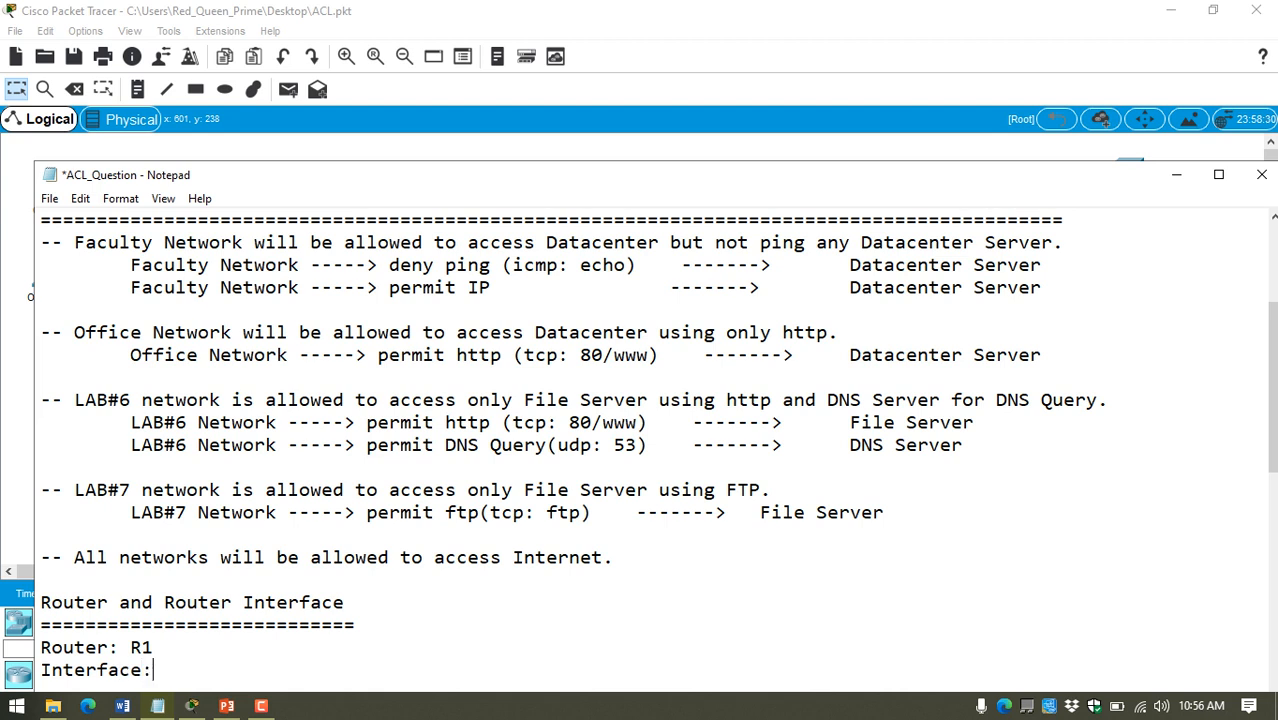
pyautogui.write(' R1--> G0/0--> out')
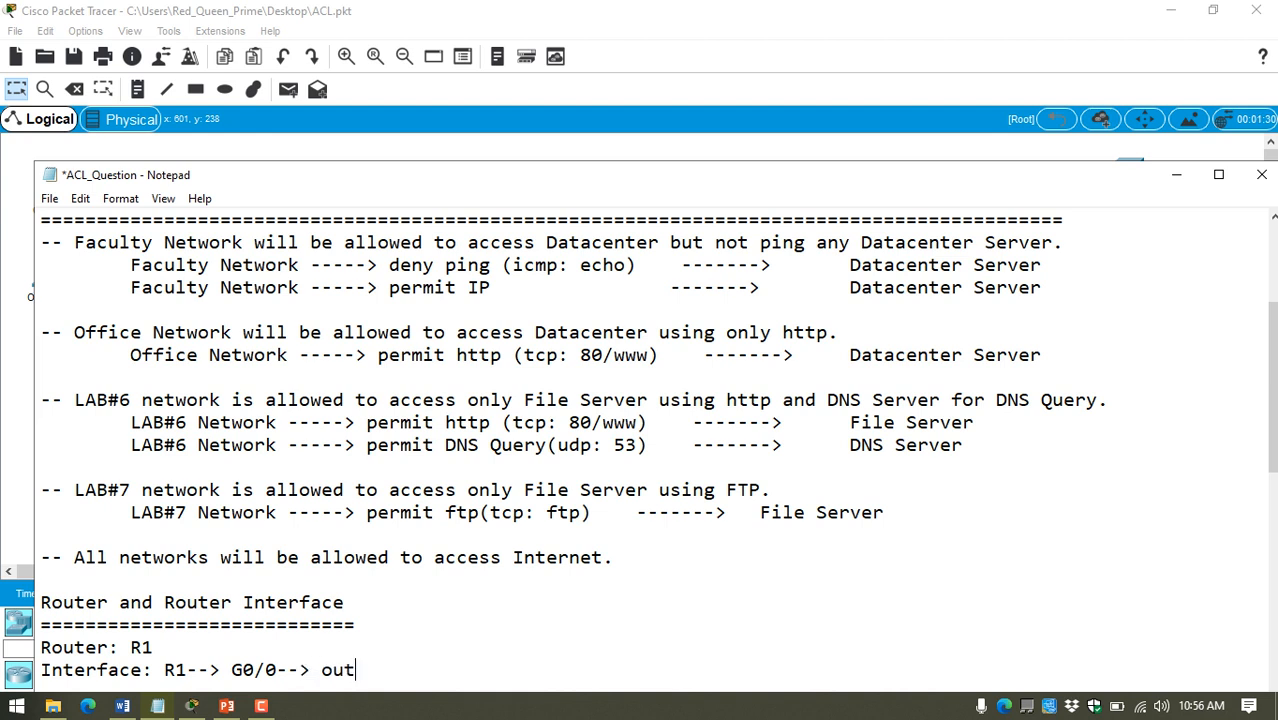
pyautogui.hotkey('ctrl', 's')
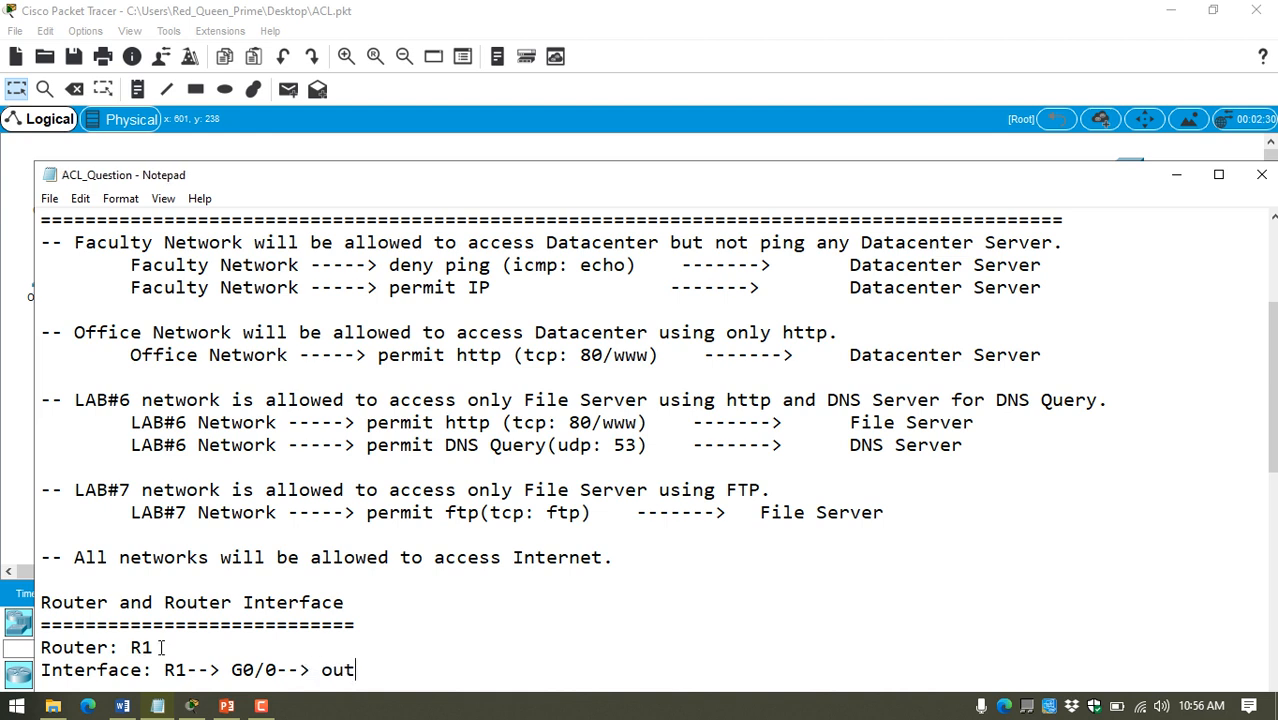
# Step: Highlight the rule "All networks will be allowed to access Internet." for review
pyautogui.moveTo(84, 557); pyautogui.dragTo(606, 566)
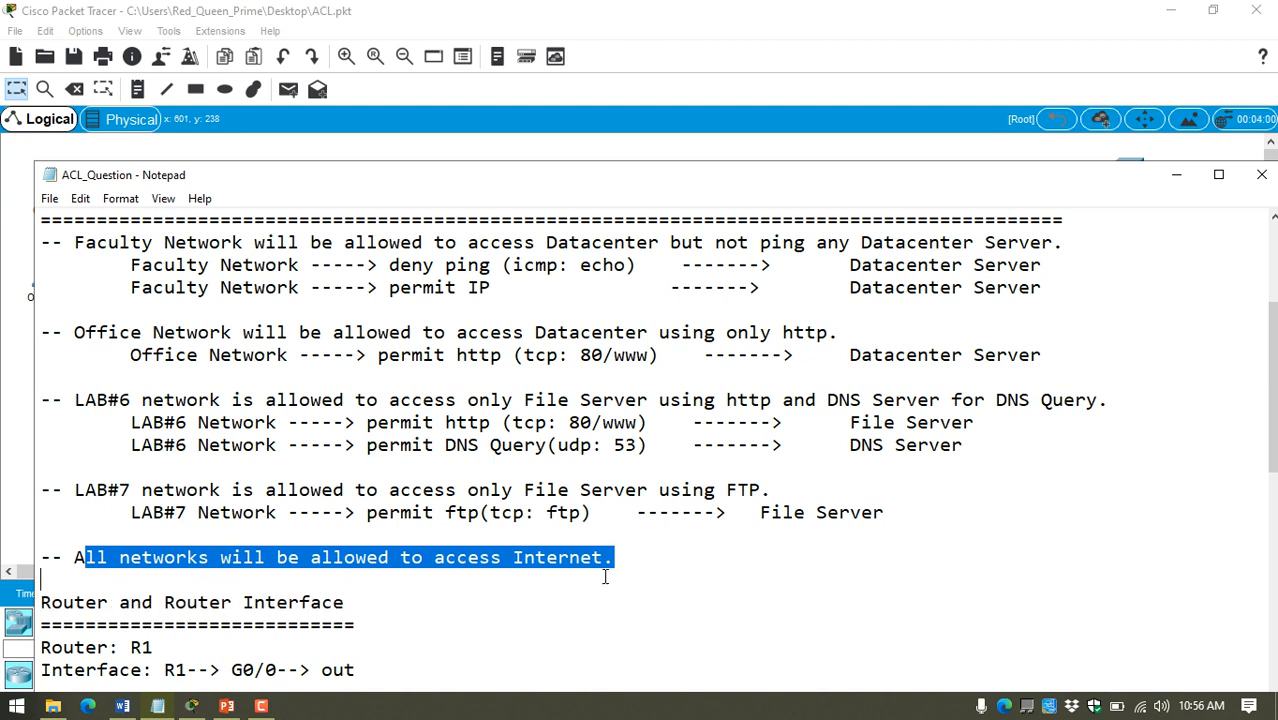
pyautogui.click(73, 562)
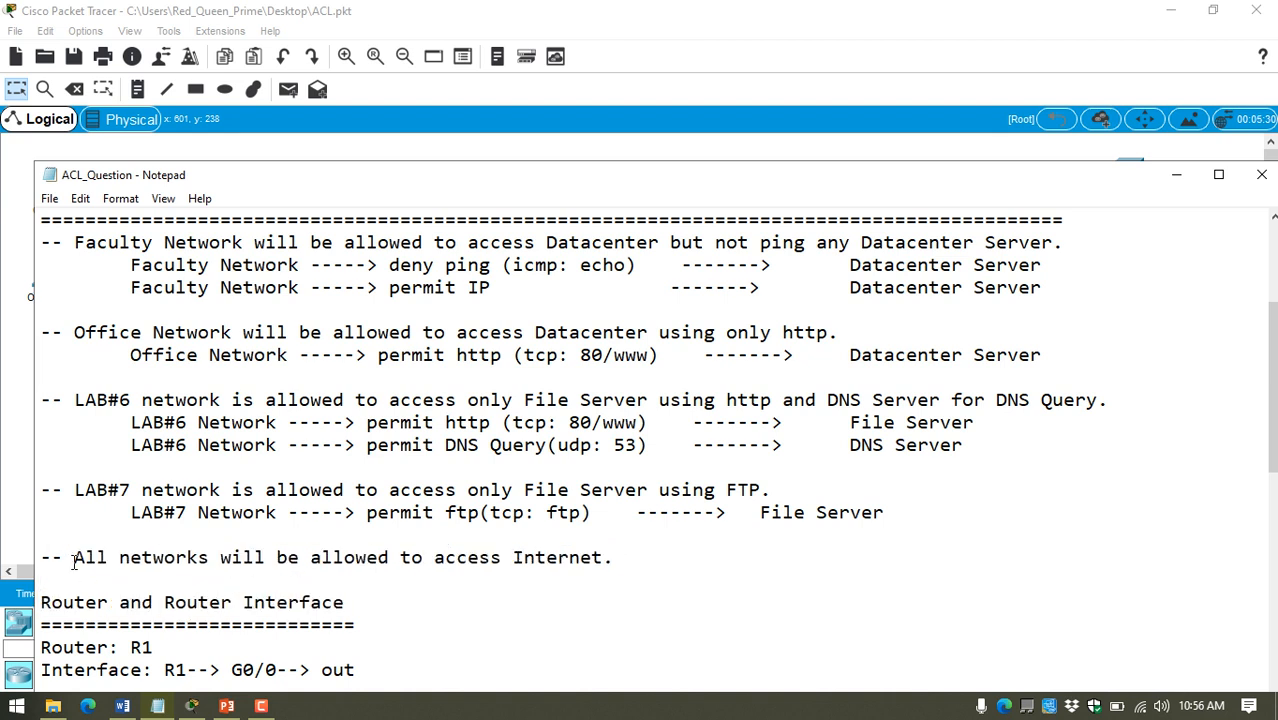
pyautogui.hotkey('shift', 'End')
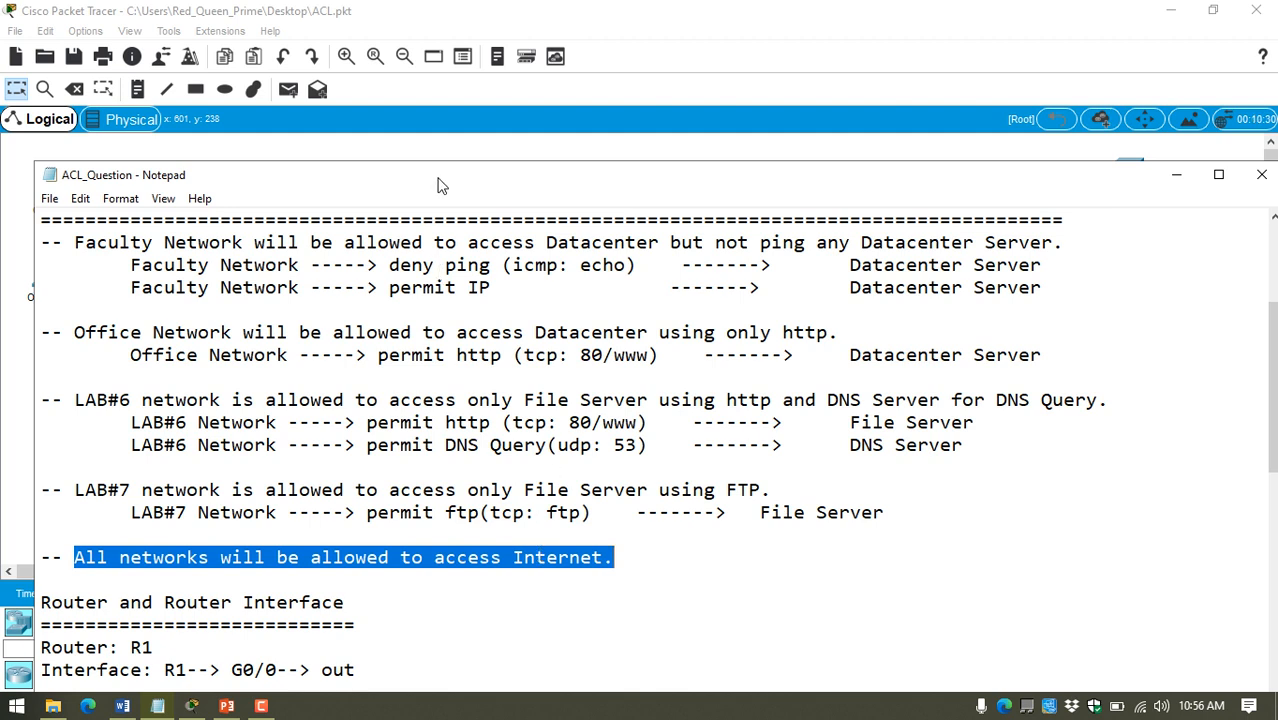
# Step: Switch to Packet Tracer, open router R1's command line, keep its window on top, widen it and start the session
pyautogui.moveTo(443, 188); pyautogui.dragTo(474, 465)
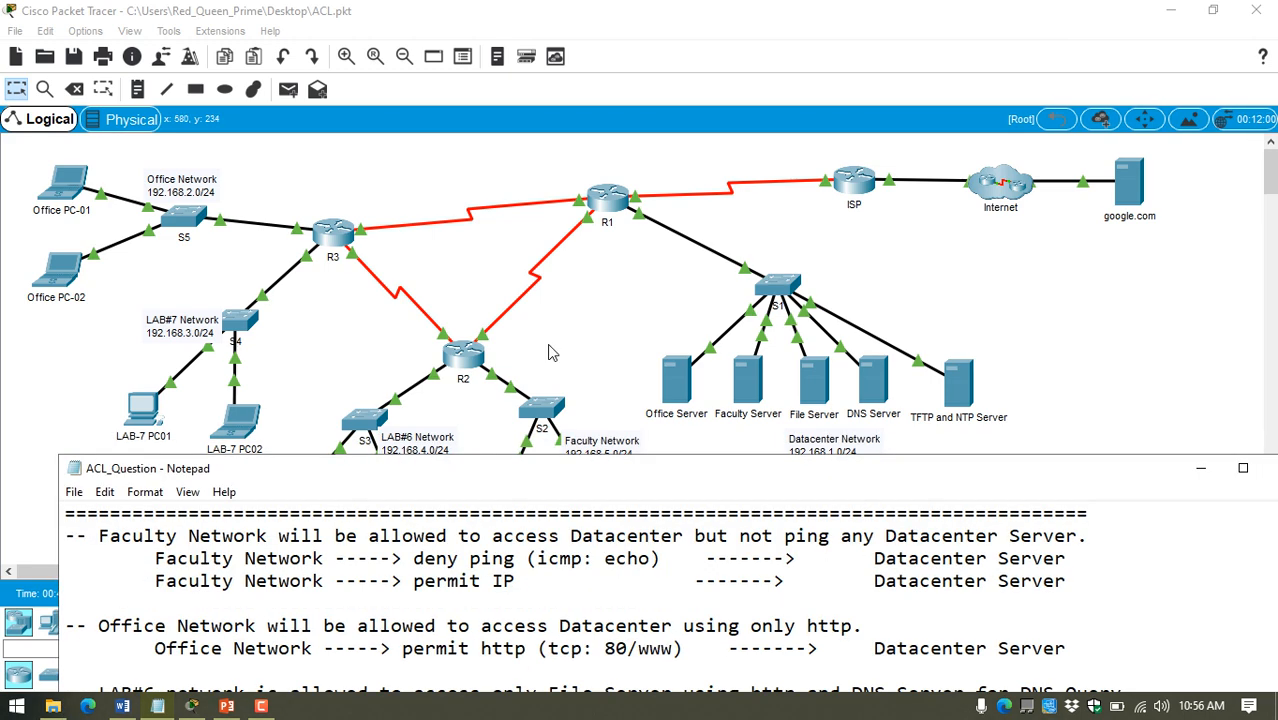
pyautogui.click(607, 198)
pyautogui.moveTo(533, 104); pyautogui.dragTo(913, 70)
pyautogui.click(776, 532)
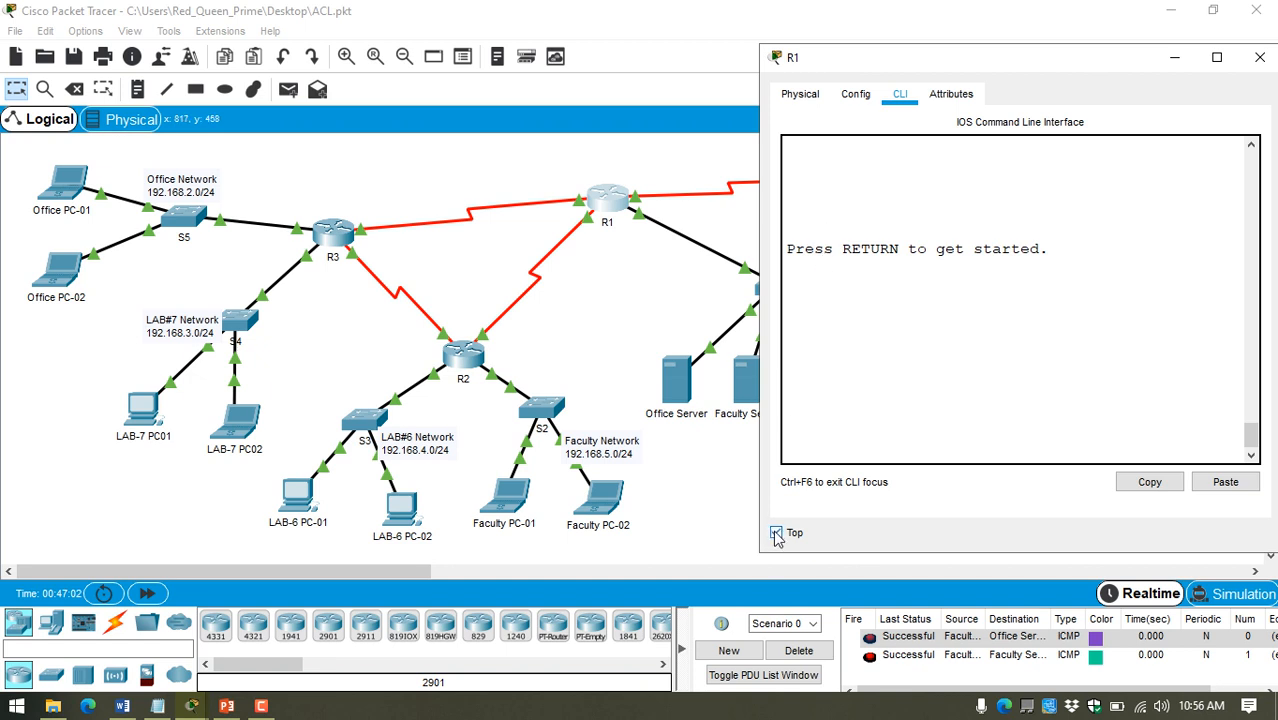
pyautogui.moveTo(755, 525); pyautogui.dragTo(503, 525)
pyautogui.click(790, 312)
pyautogui.press('Return')
pyautogui.press('Return')
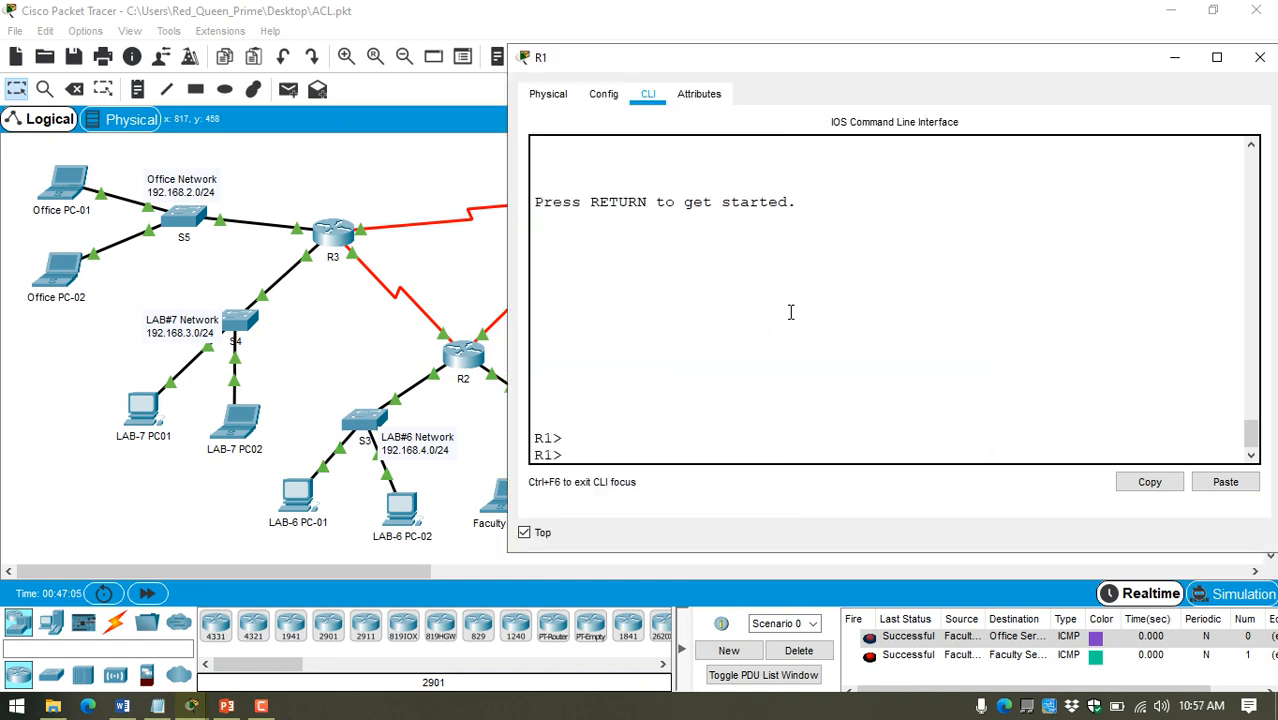
# Step: Enter privileged mode on R1 with "enable", and global configuration mode with "conf t"
pyautogui.write('en')
pyautogui.press('Tab')
pyautogui.press('Return')
pyautogui.write('conf t')
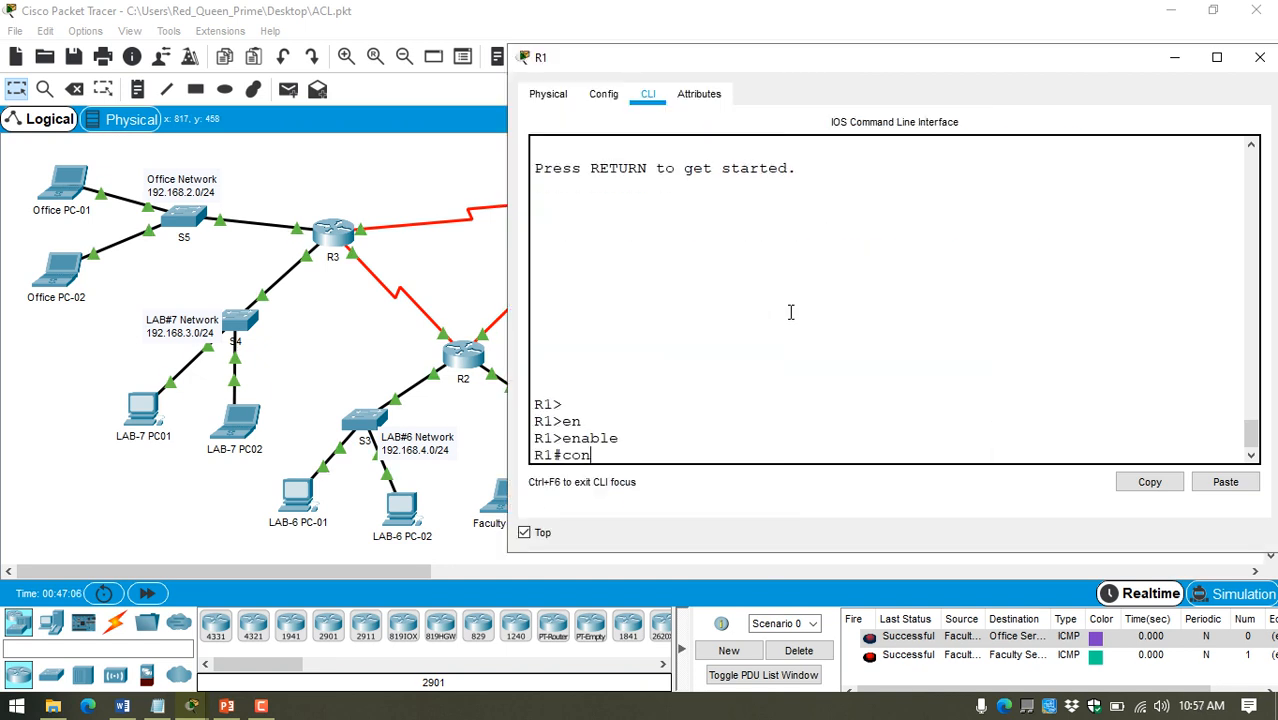
pyautogui.press('Return')
pyautogui.press('Return')
pyautogui.press('Return')
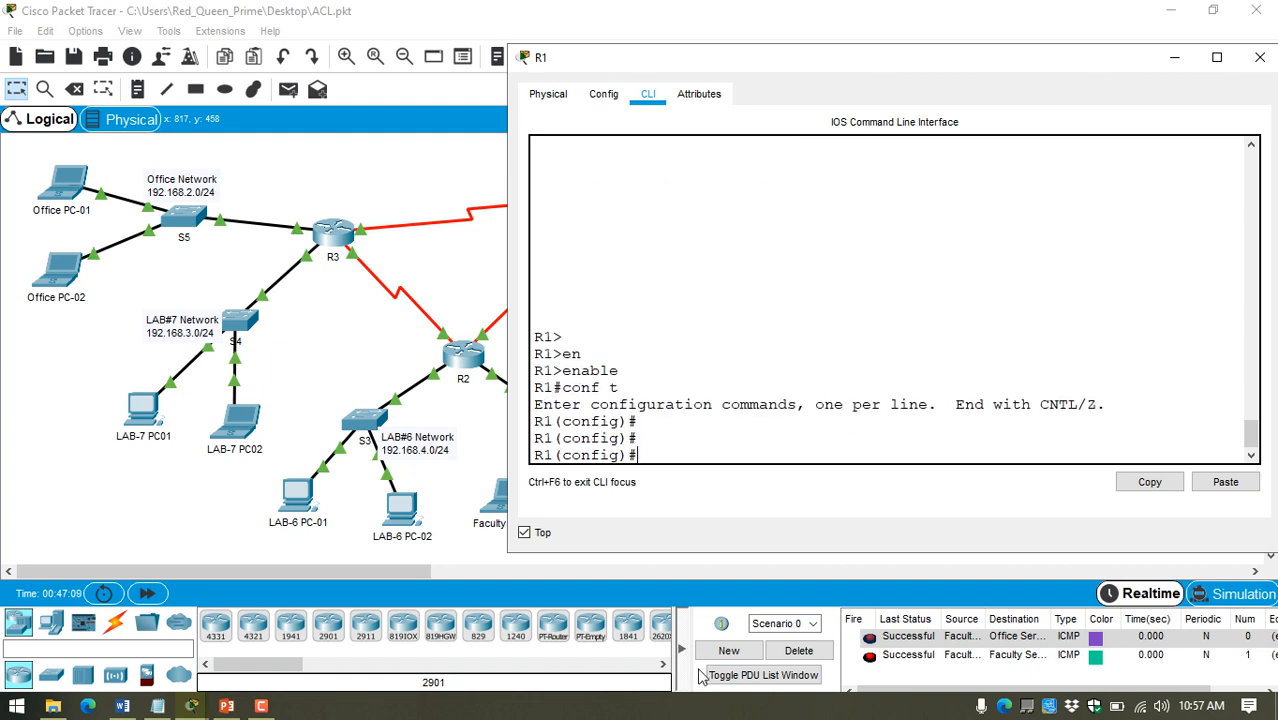
# Step: Delete the existing PDU scenario to clear its test packets
pyautogui.click(799, 650)
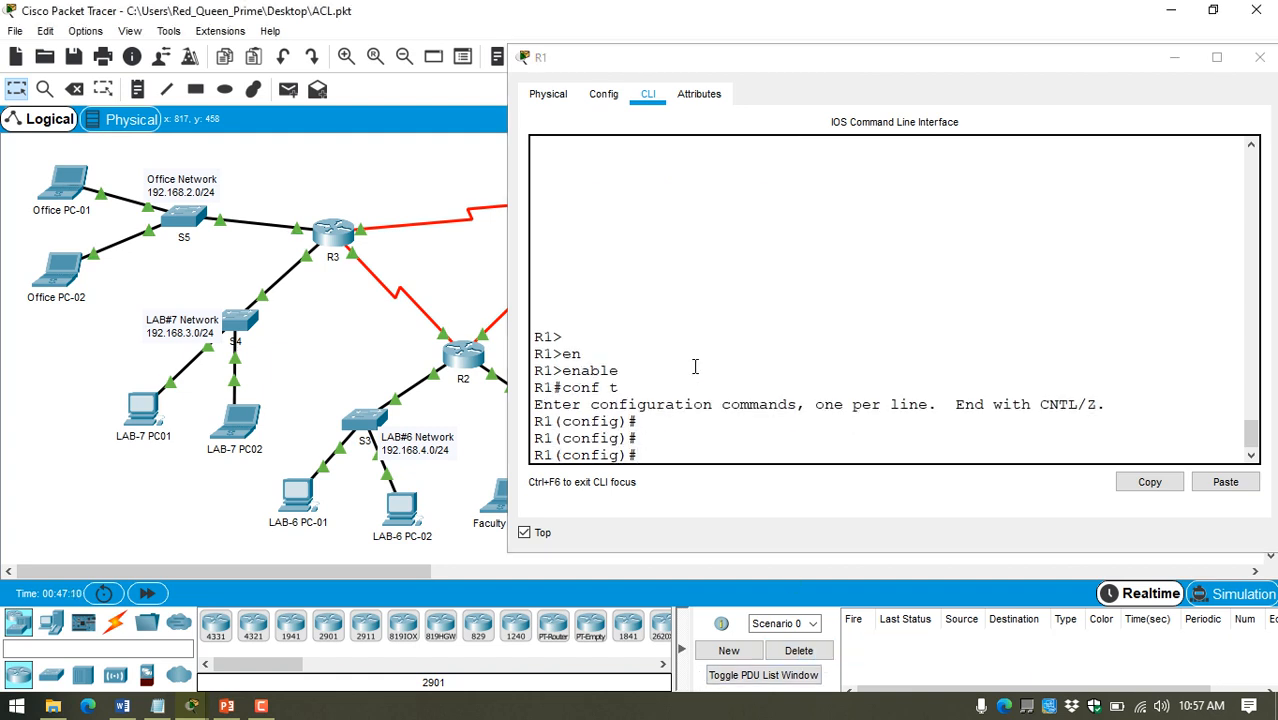
pyautogui.moveTo(749, 66); pyautogui.dragTo(755, 66)
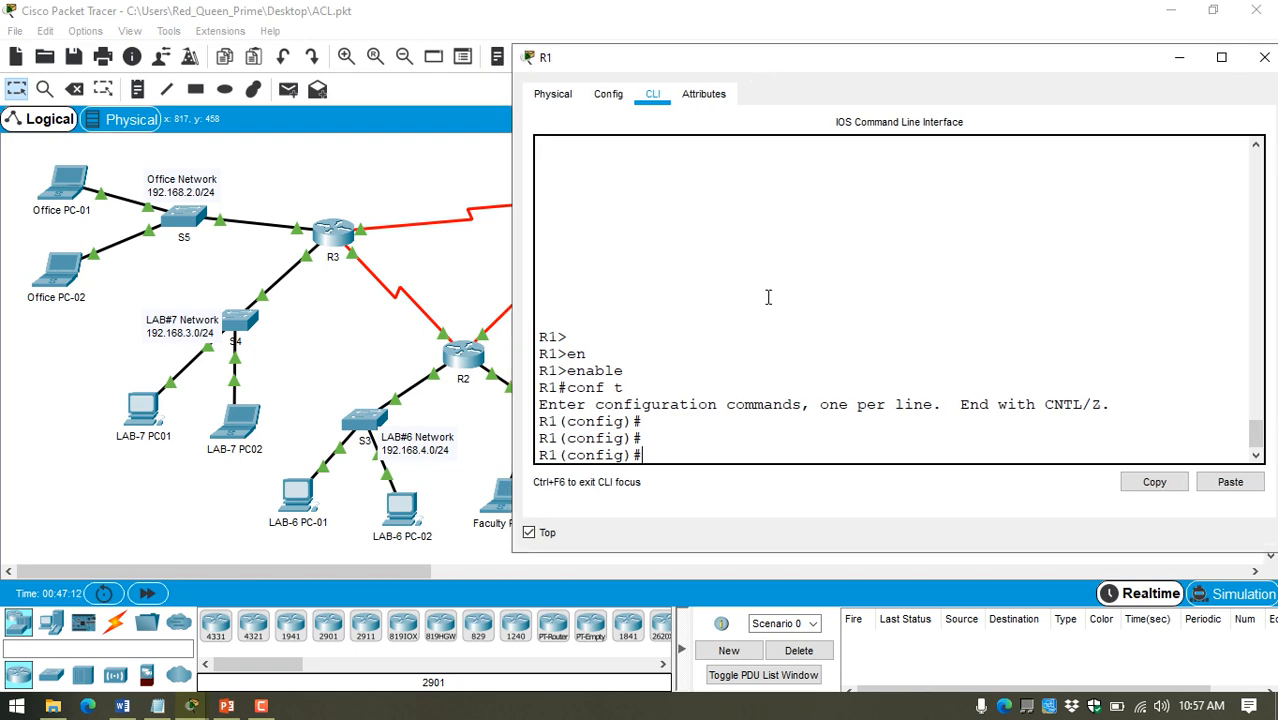
# Step: Switch to the Notepad notes, add the line "ACL Name: ACLQ" below the interface line and save
pyautogui.click(157, 706)
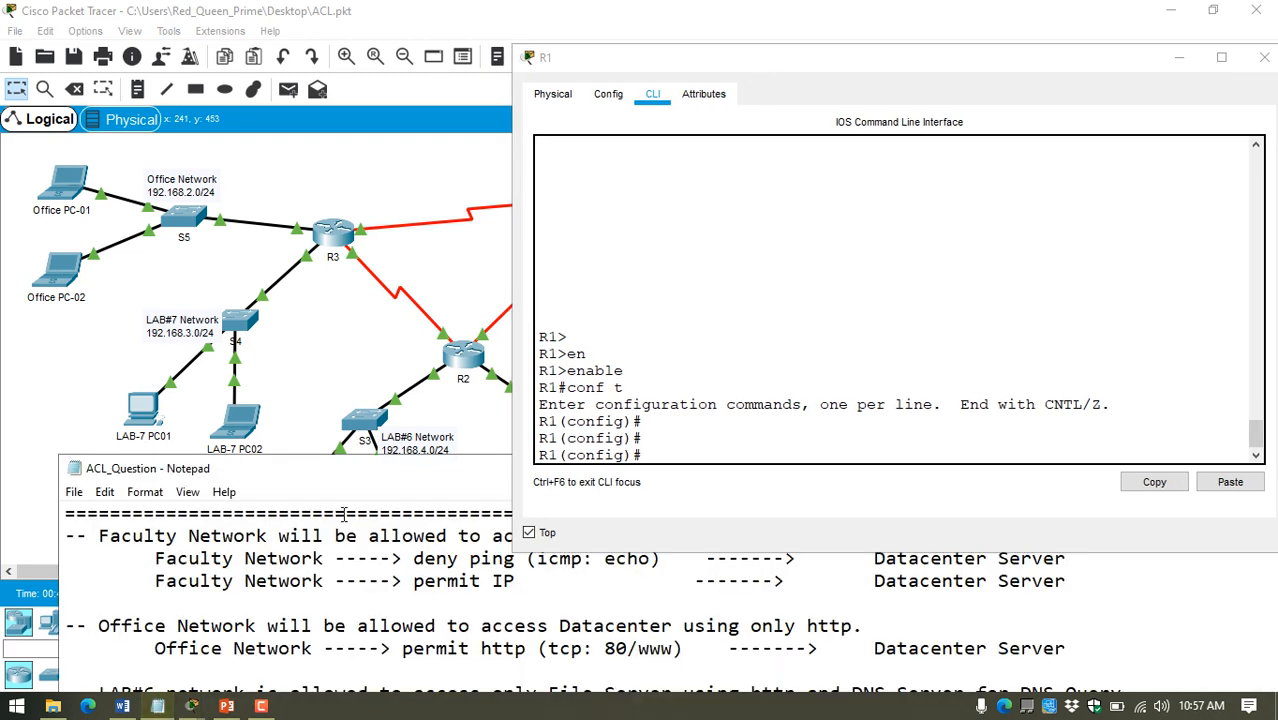
pyautogui.moveTo(352, 476); pyautogui.dragTo(346, 261)
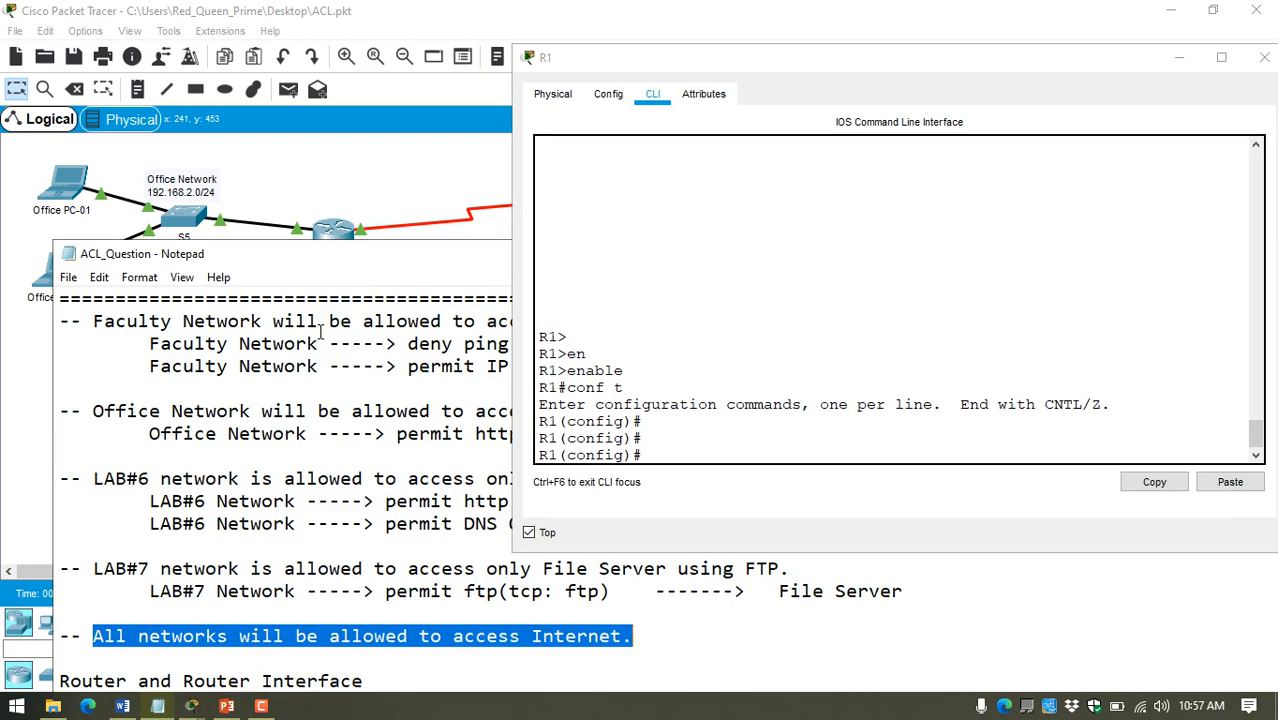
pyautogui.scroll(-4, 265, 489)
pyautogui.click(184, 520)
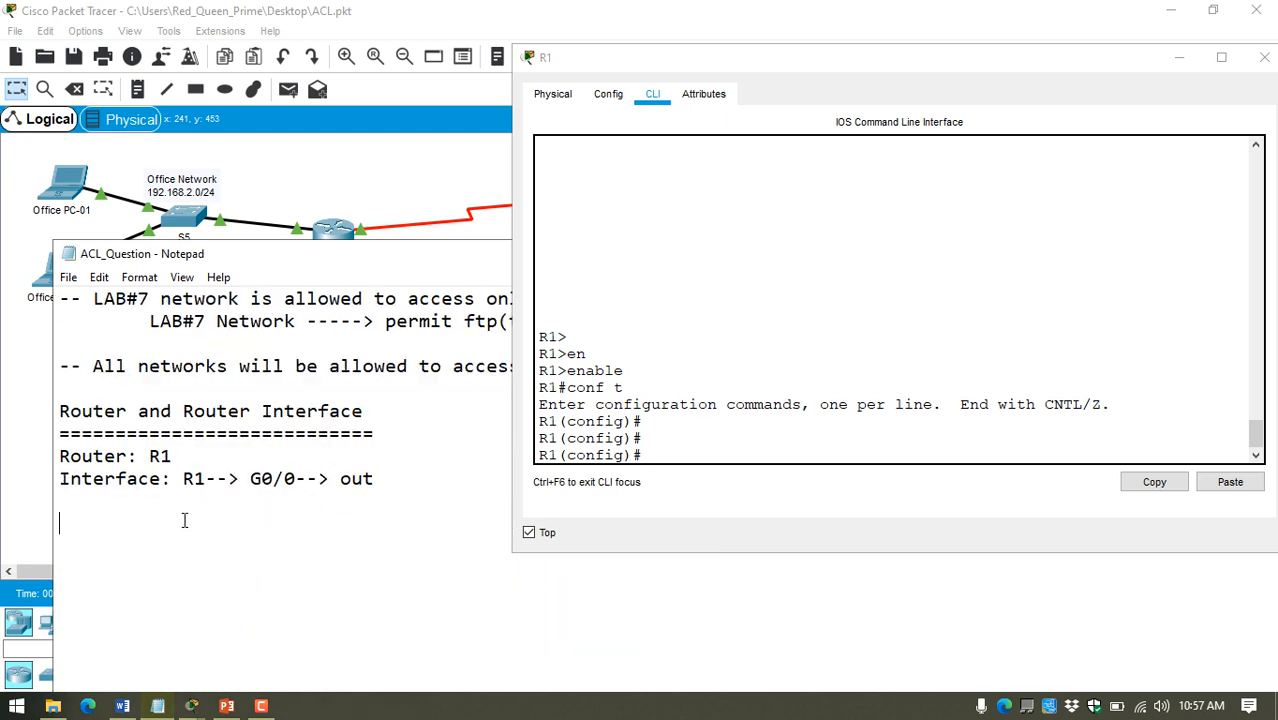
pyautogui.write('ACL Name:')
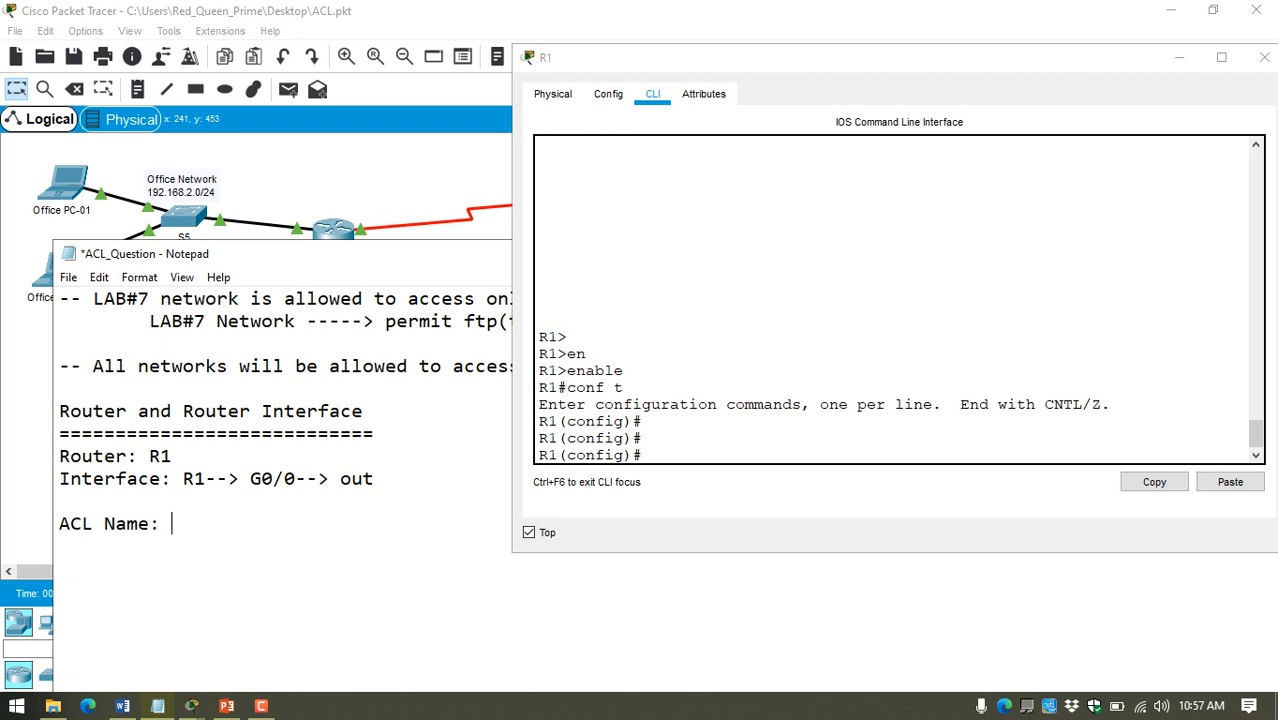
pyautogui.write('ACLQ')
pyautogui.hotkey('ctrl', 's')
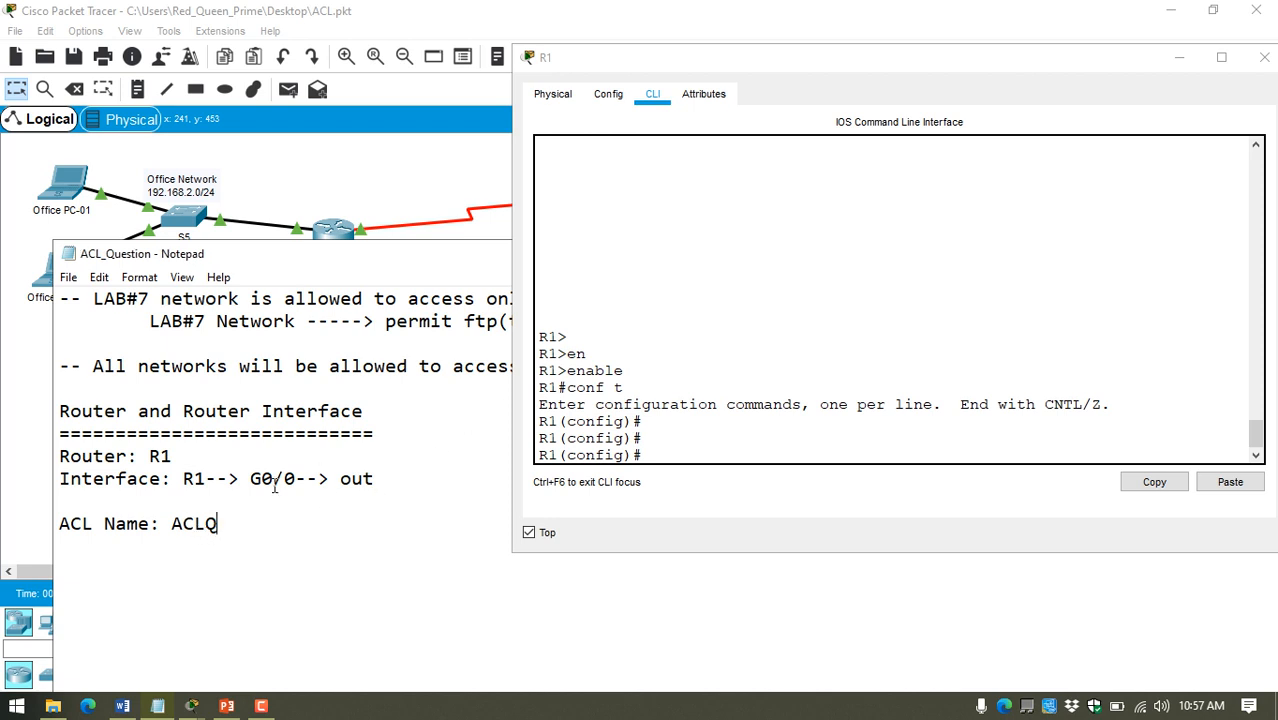
# Step: Change the ACL name in the notes to "ACL-UIU" and save the file
pyautogui.press('BackSpace')
pyautogui.write('-')
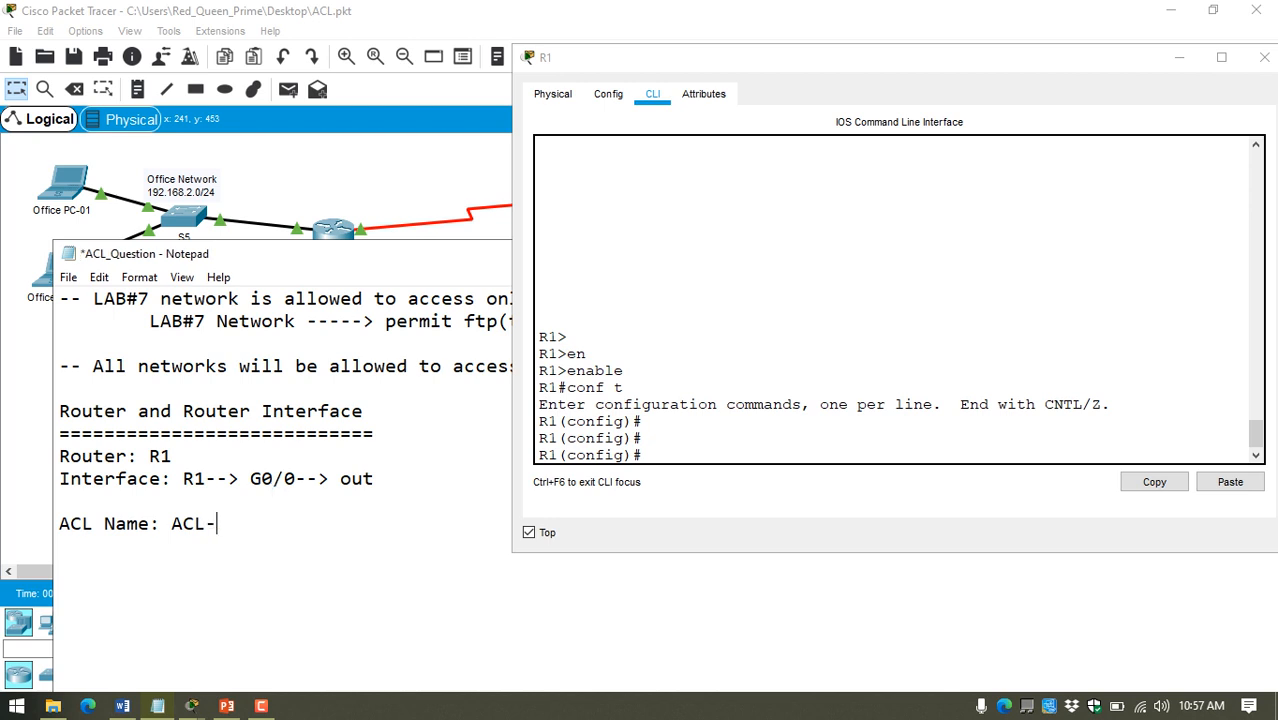
pyautogui.write('UIU')
pyautogui.hotkey('ctrl', 's')
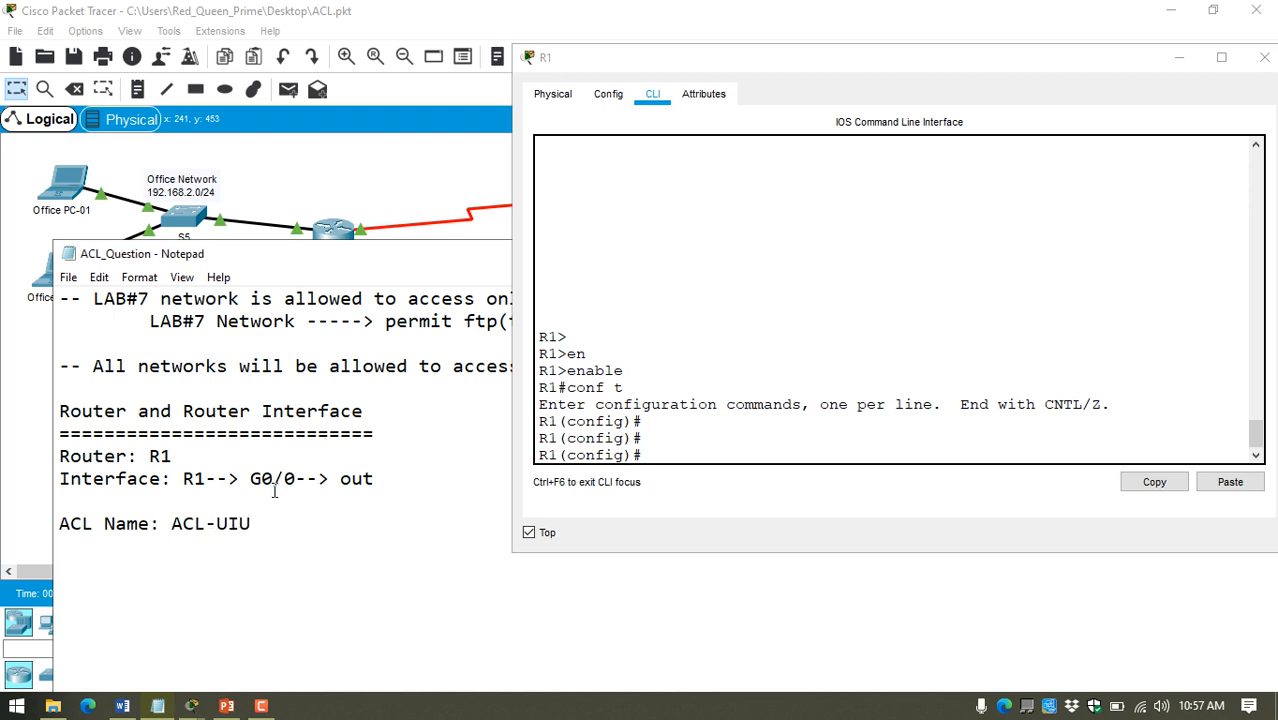
# Step: Create the extended named access list on R1 with "ip access-list extended ACL-UIU"
pyautogui.click(676, 434)
pyautogui.press('Return')
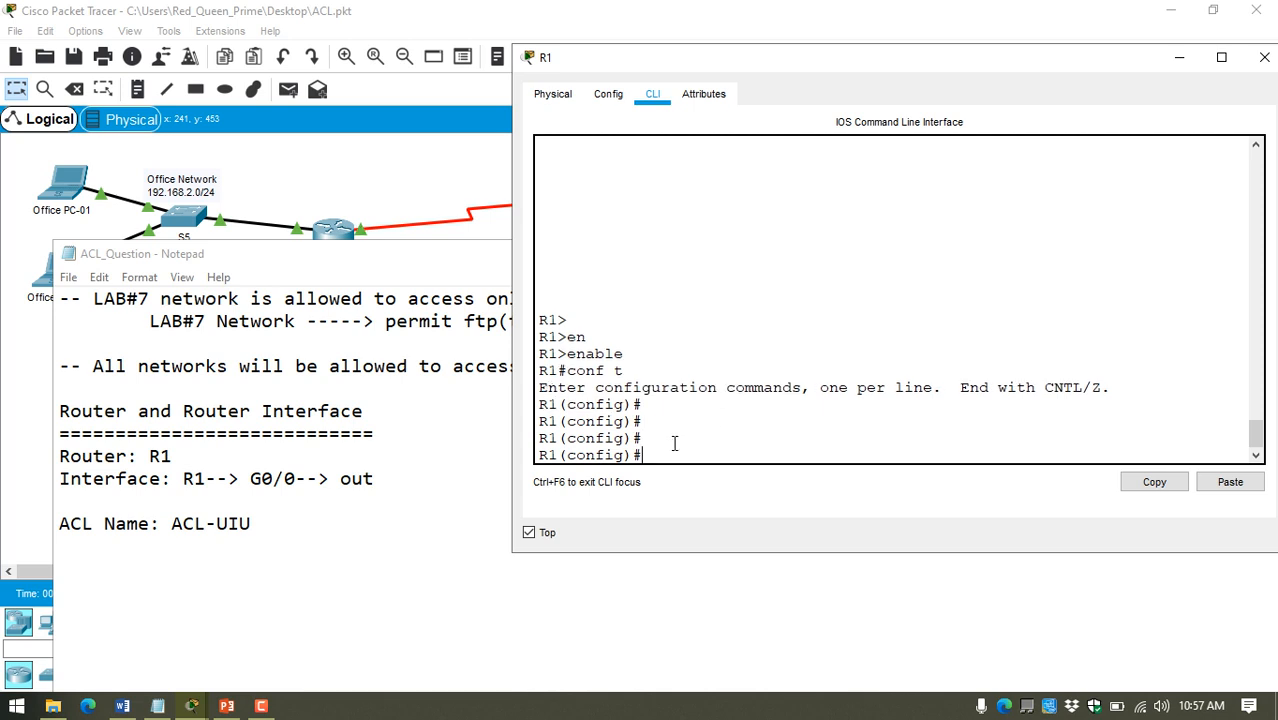
pyautogui.write('ip access')
pyautogui.press('Tab')
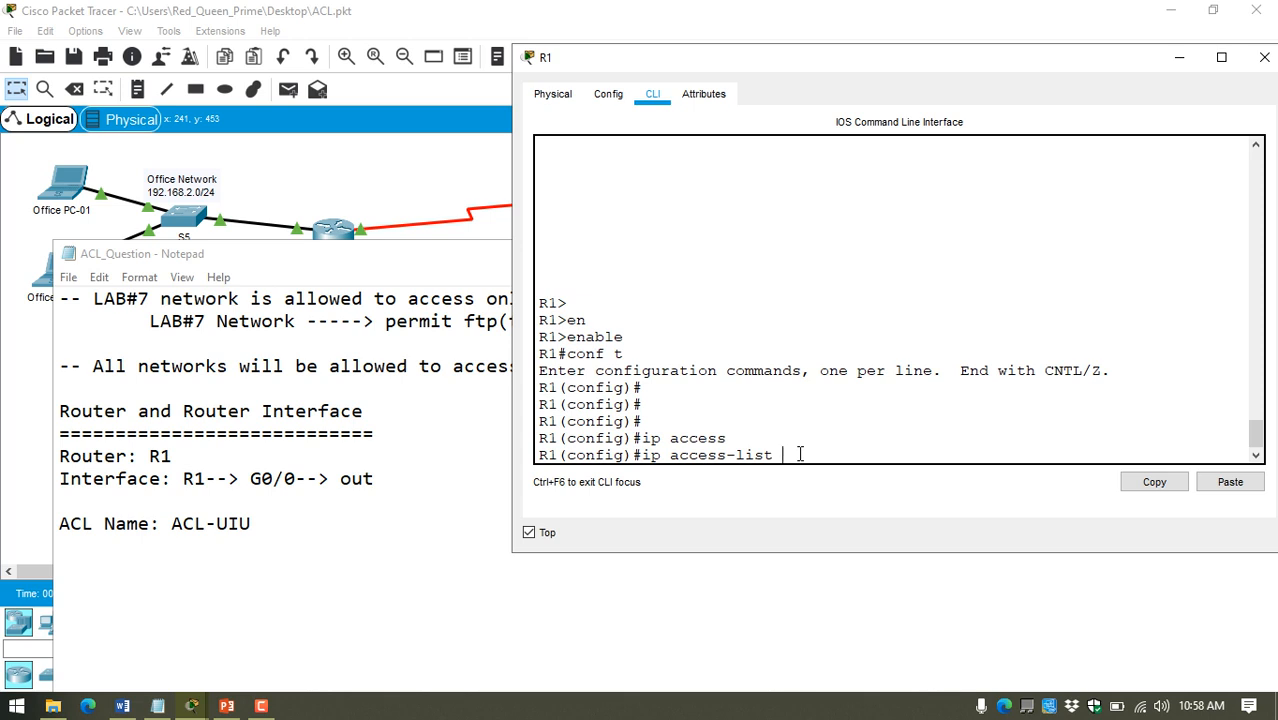
pyautogui.write('e')
pyautogui.write('x')
pyautogui.press('Tab')
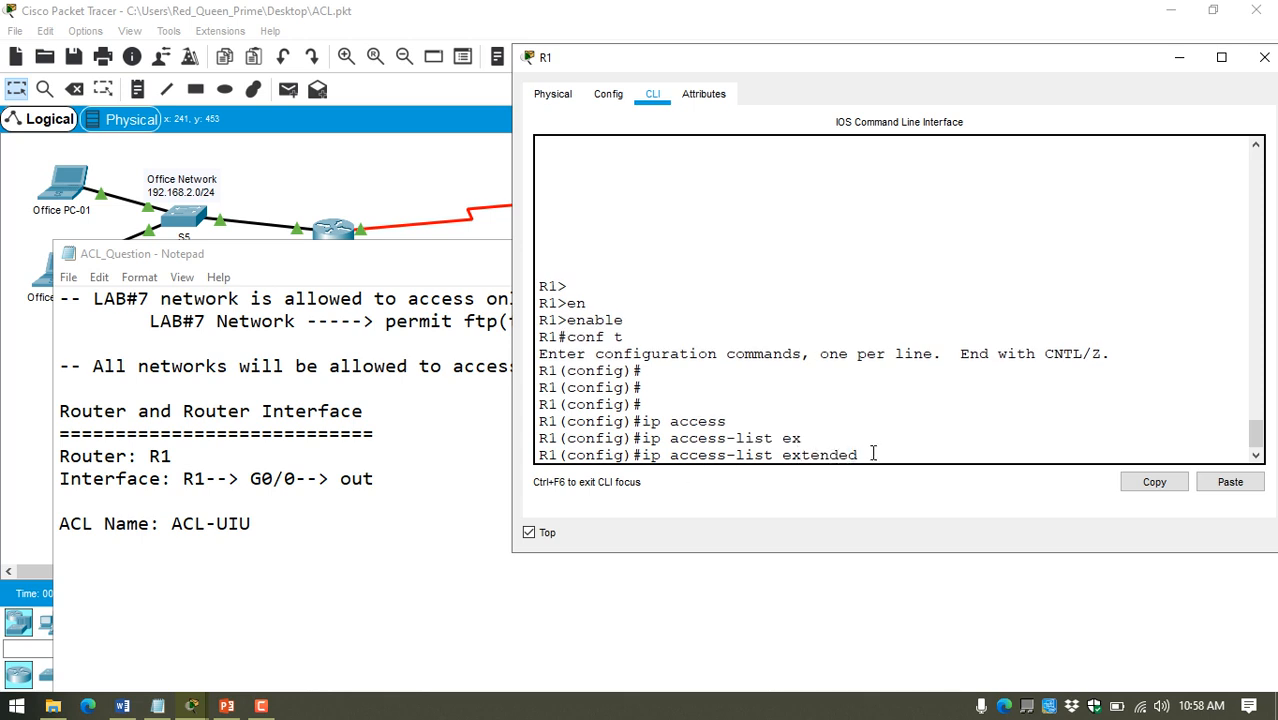
pyautogui.write('ACL-UIU')
pyautogui.press('Return')
# Step: Widen R1's window and rearrange it and the notes window so the topology, command line and rules can be viewed together
pyautogui.moveTo(511, 434); pyautogui.dragTo(380, 433)
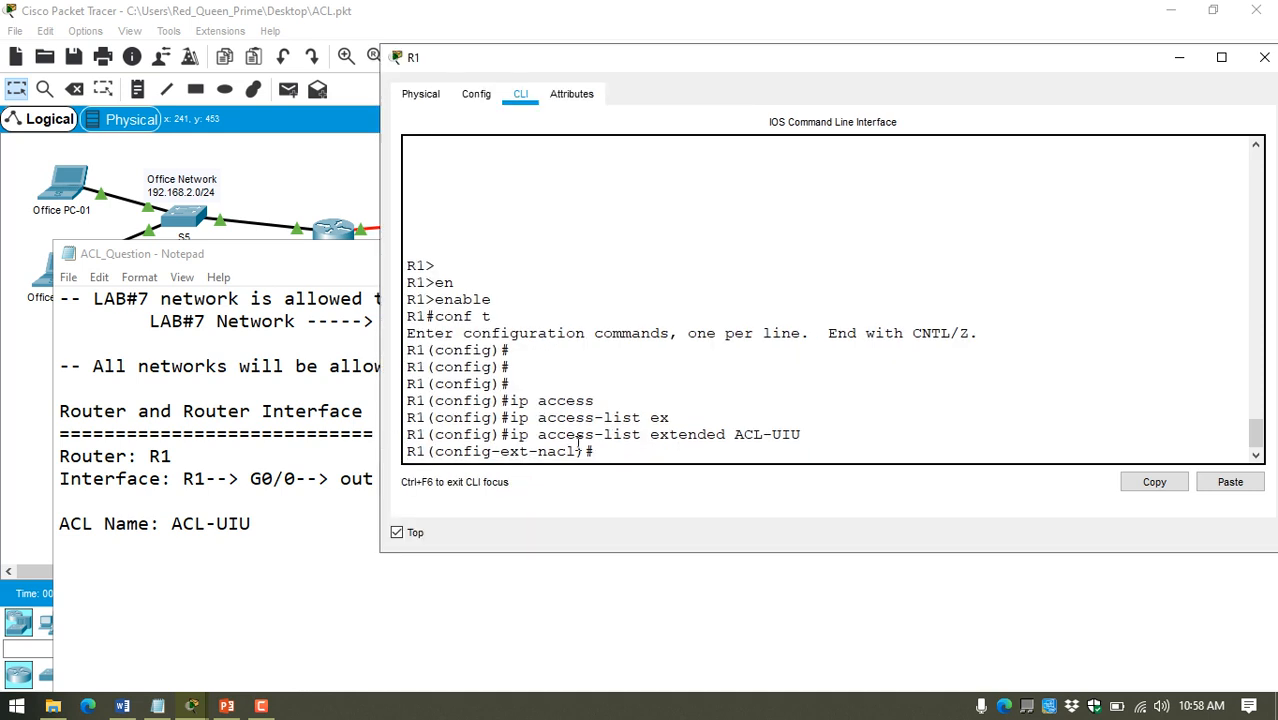
pyautogui.moveTo(603, 455); pyautogui.dragTo(385, 462)
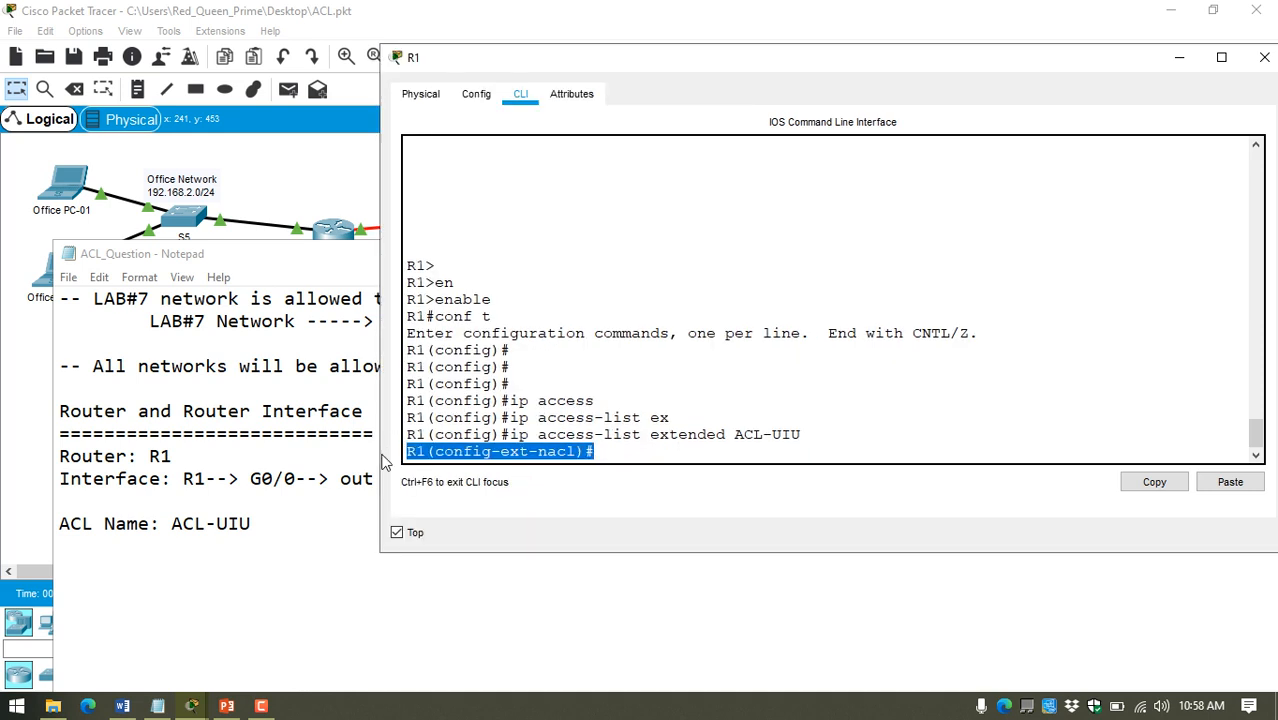
pyautogui.click(503, 451)
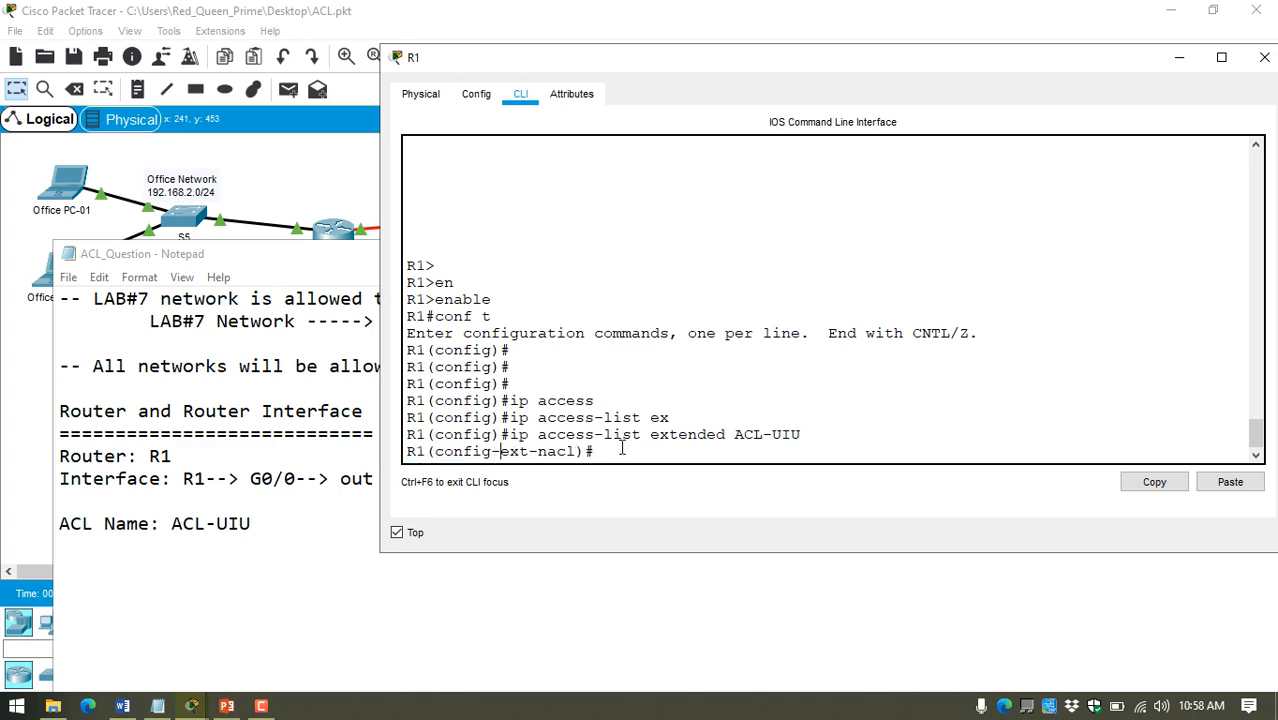
pyautogui.click(262, 433)
pyautogui.scroll(2, 262, 433)
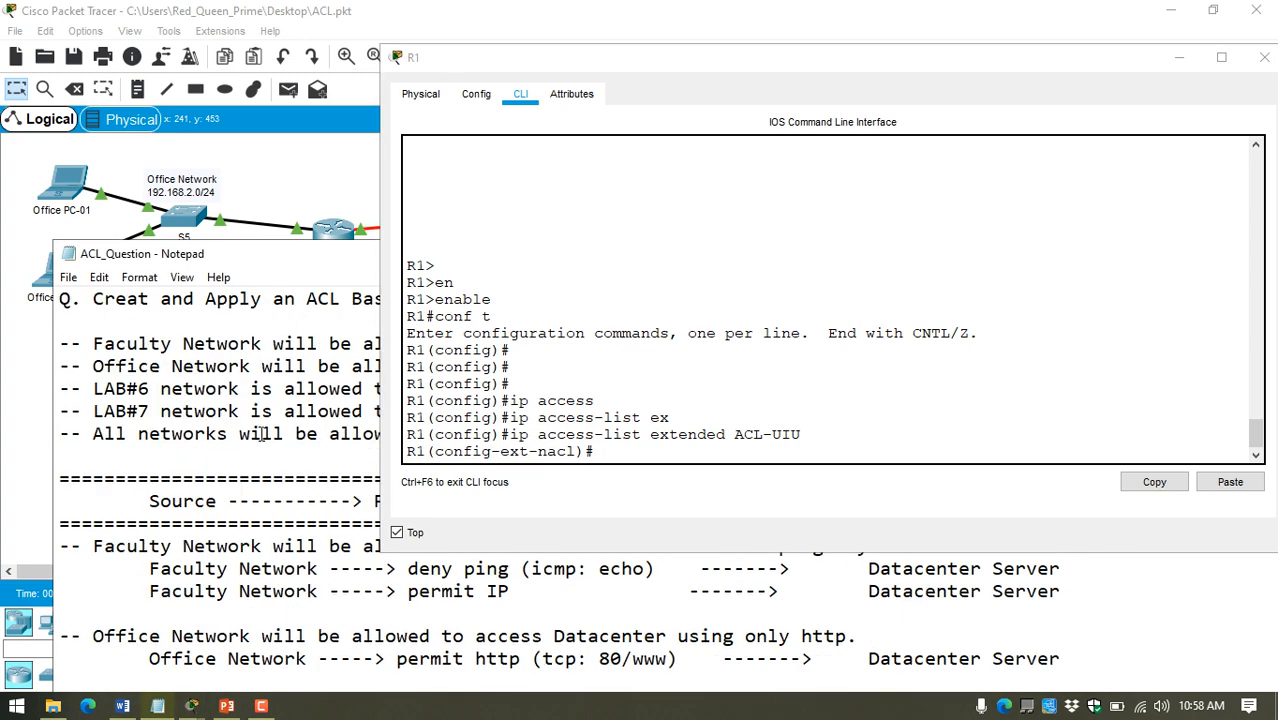
pyautogui.scroll(-1, 262, 433)
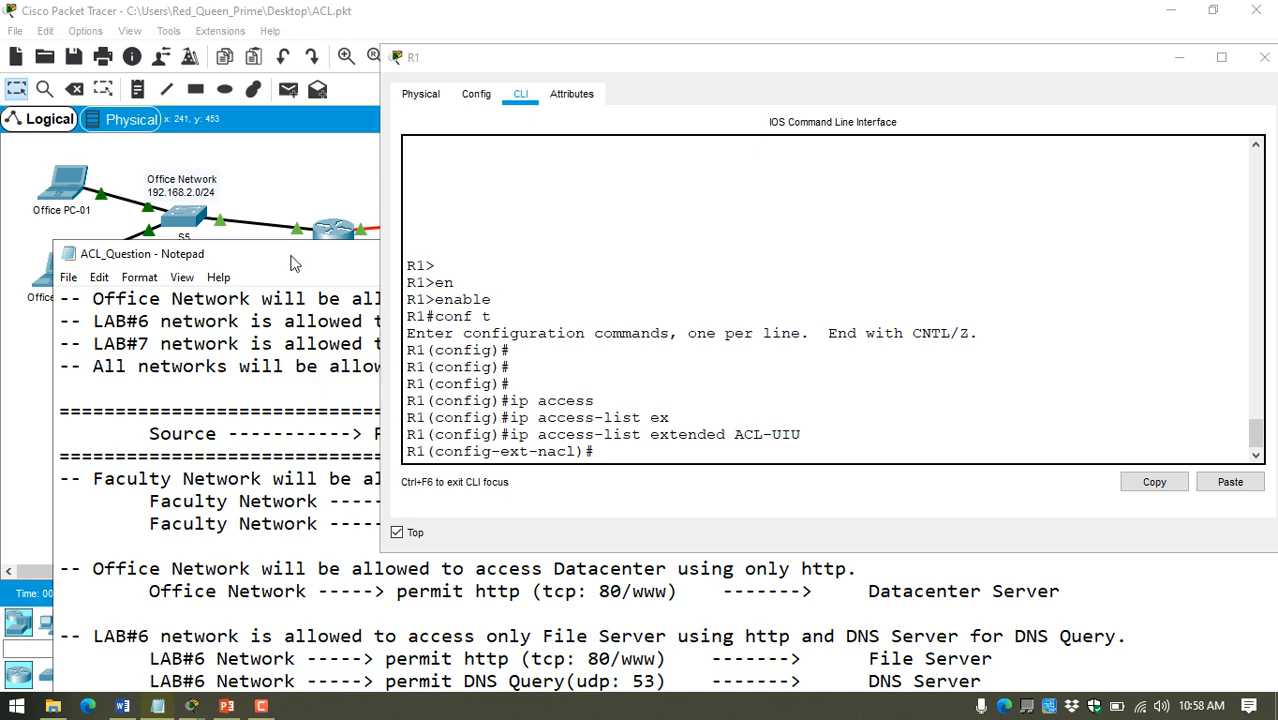
pyautogui.moveTo(268, 480); pyautogui.dragTo(269, 486)
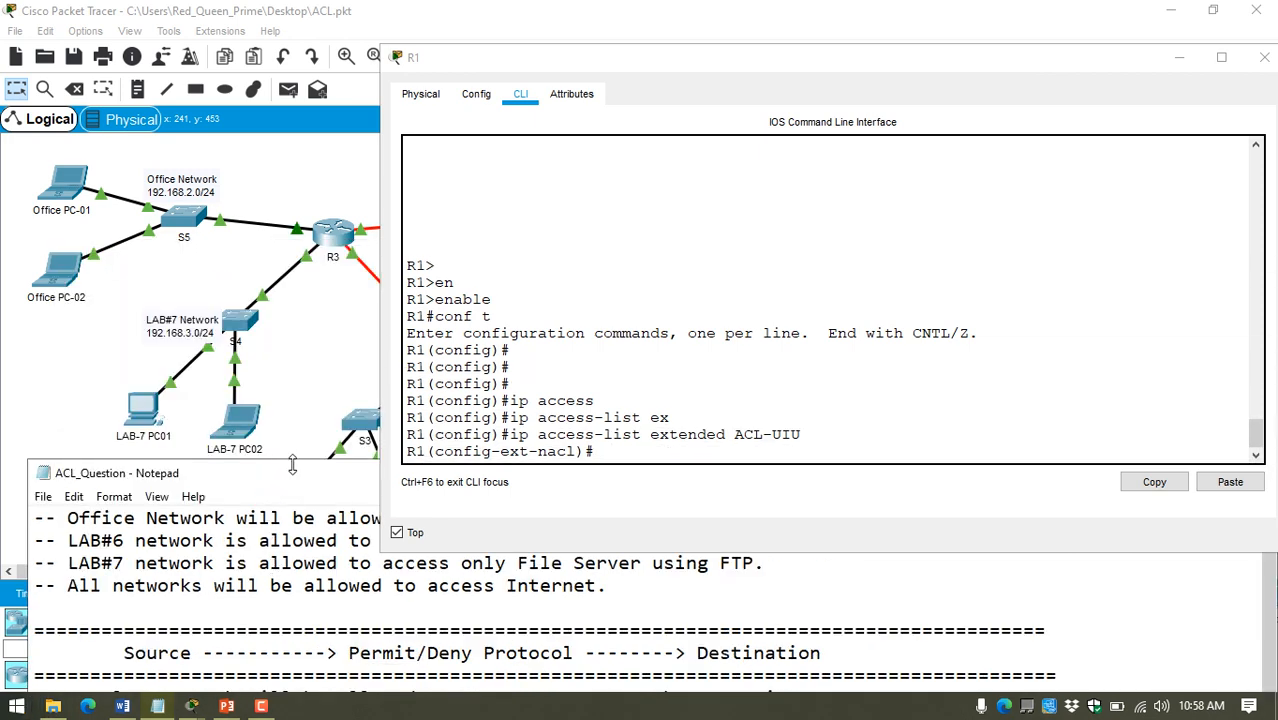
pyautogui.moveTo(292, 465); pyautogui.dragTo(286, 378)
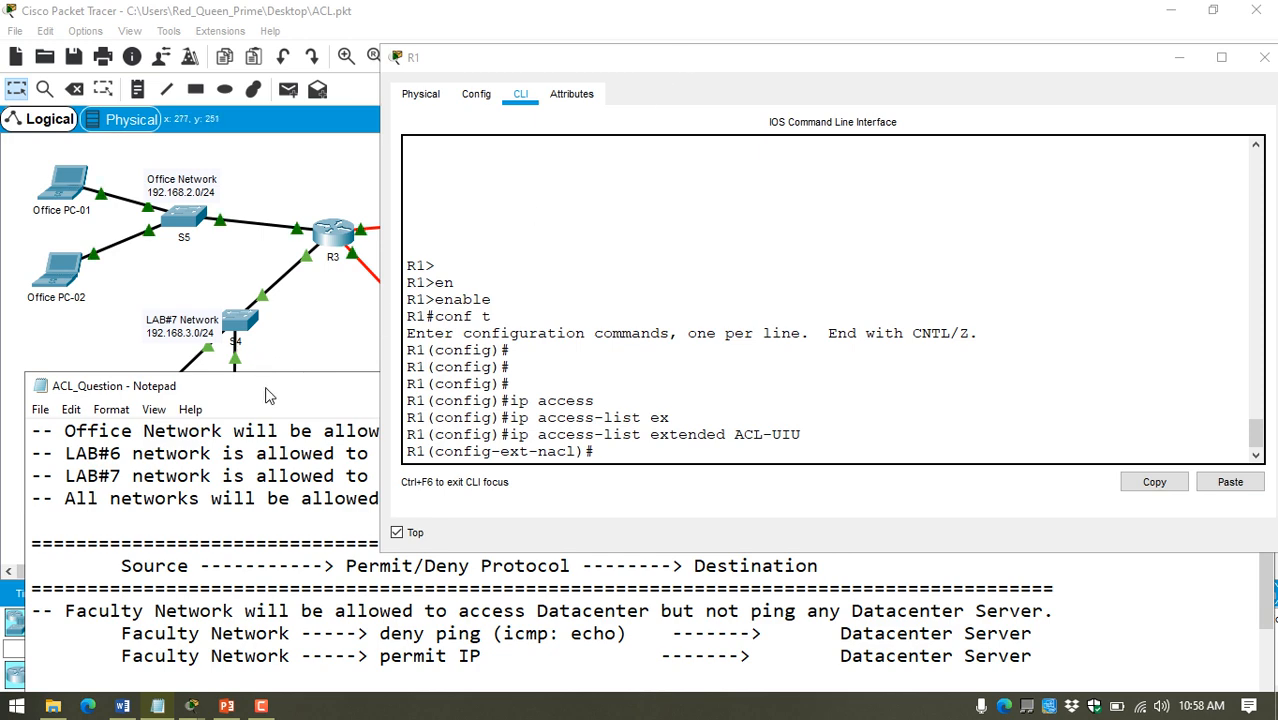
pyautogui.moveTo(269, 395); pyautogui.dragTo(247, 577)
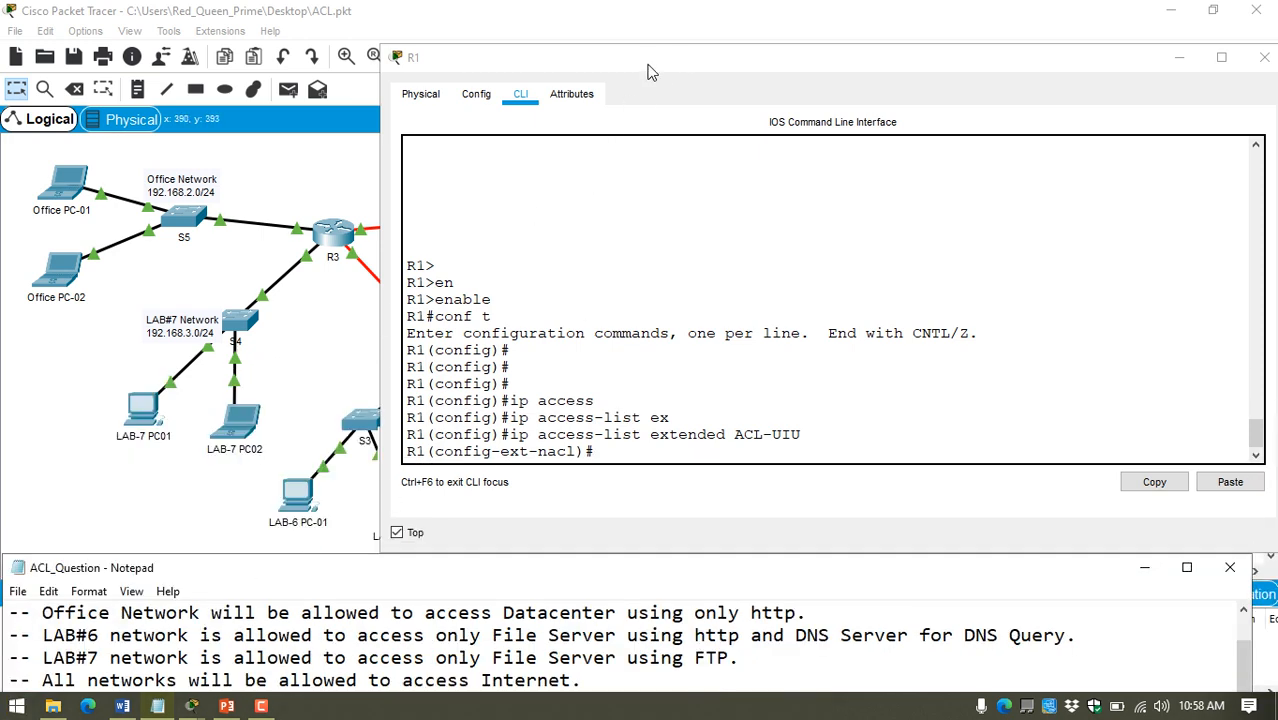
pyautogui.moveTo(647, 64); pyautogui.dragTo(820, 64)
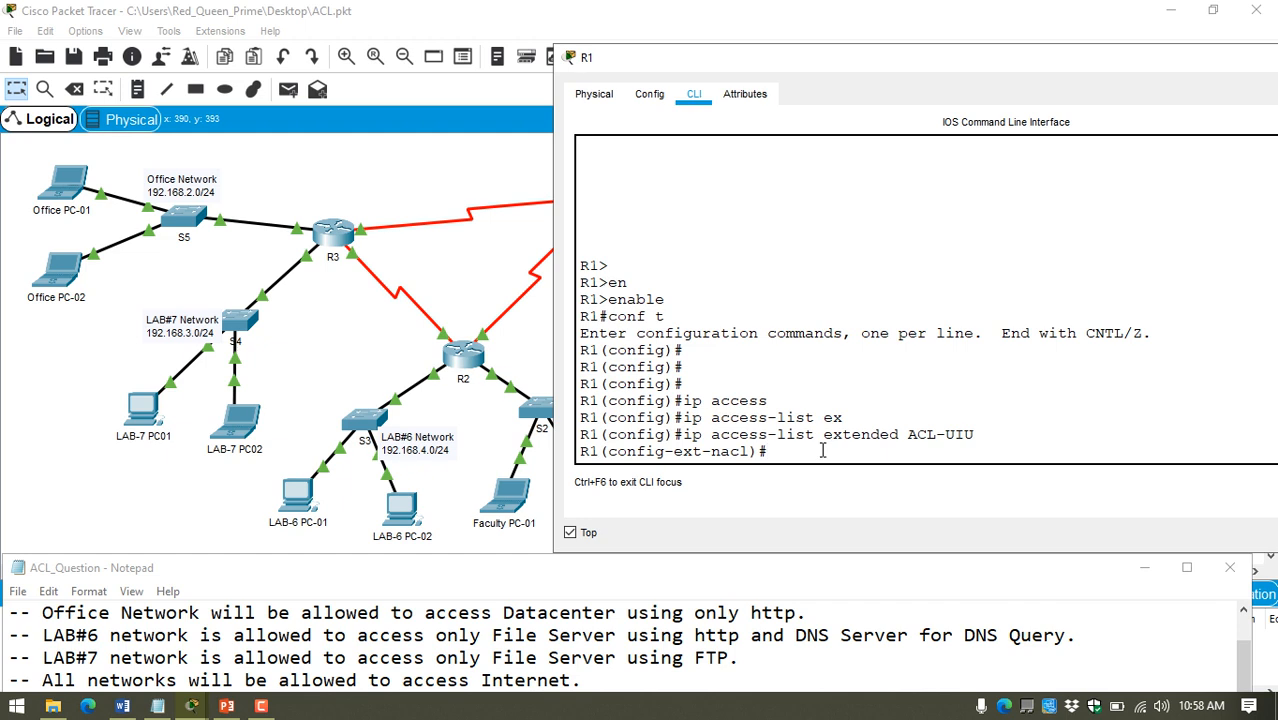
# Step: Begin the first ACL-UIU statement on R1 with "deny icmp"
pyautogui.write('de')
pyautogui.press('Tab')
pyautogui.write('n')
pyautogui.press('Tab')
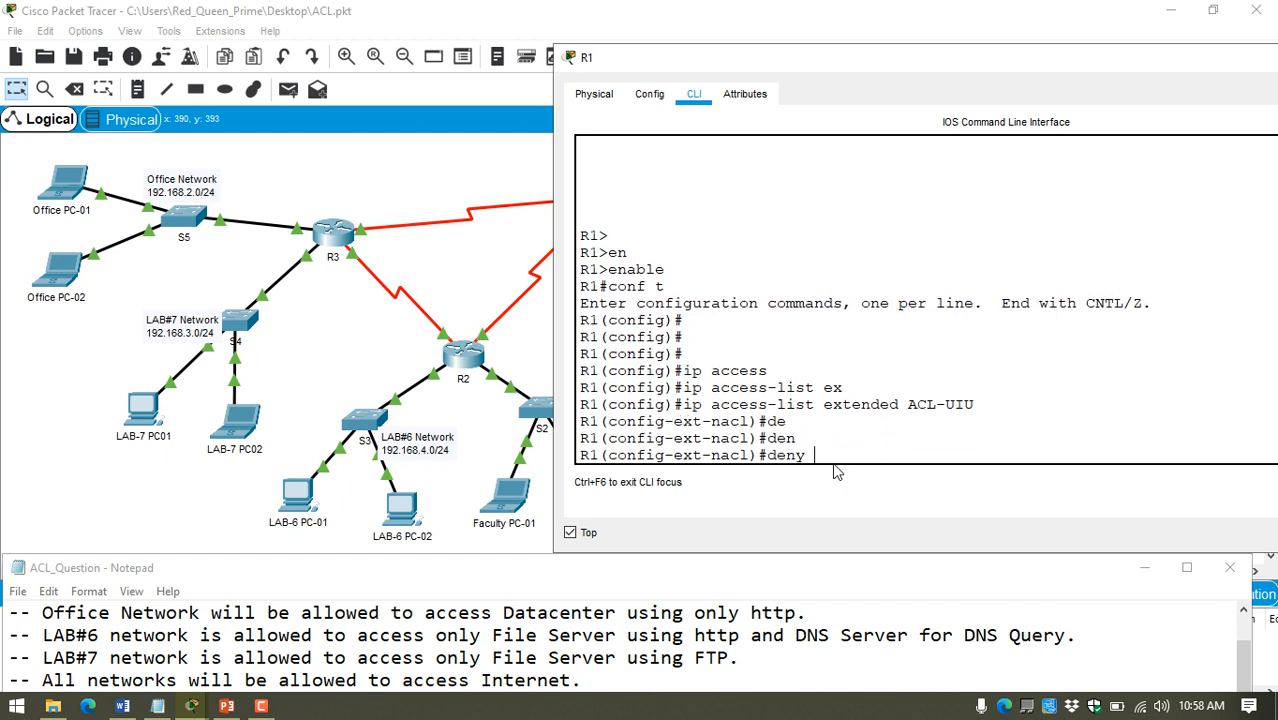
pyautogui.write('icp')
pyautogui.press('Tab')
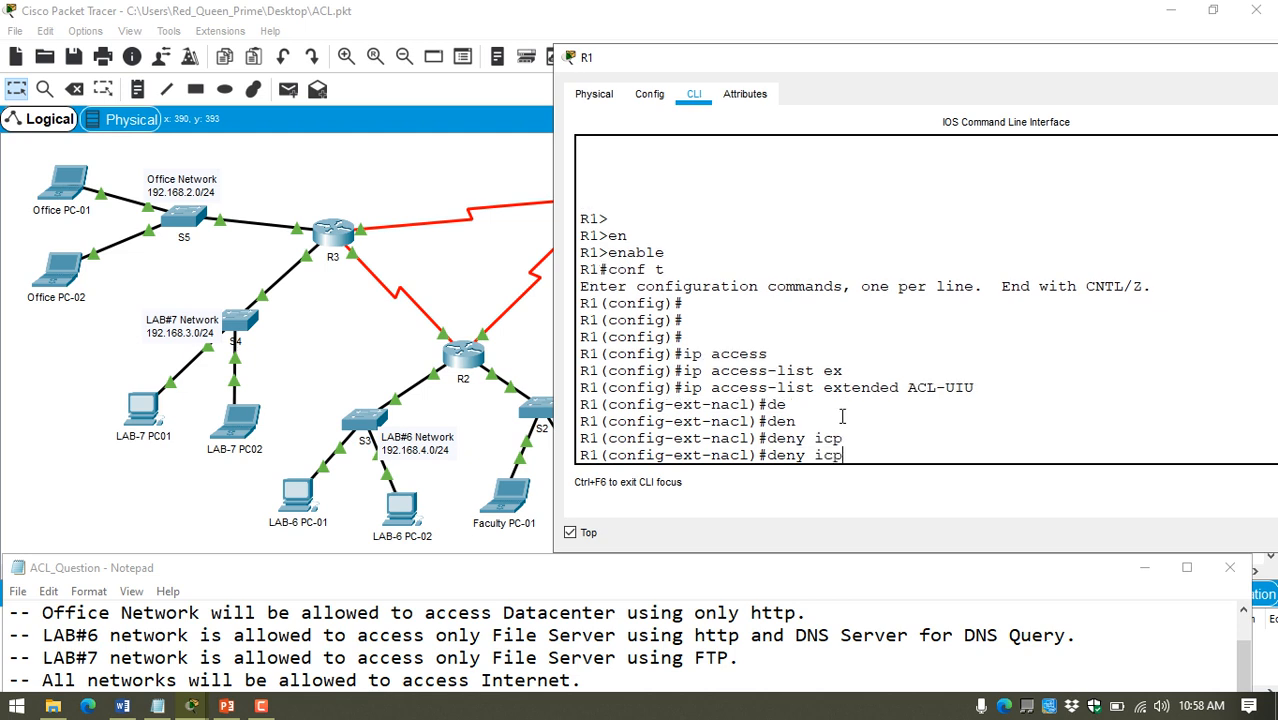
pyautogui.press('BackSpace')
pyautogui.press('Tab')
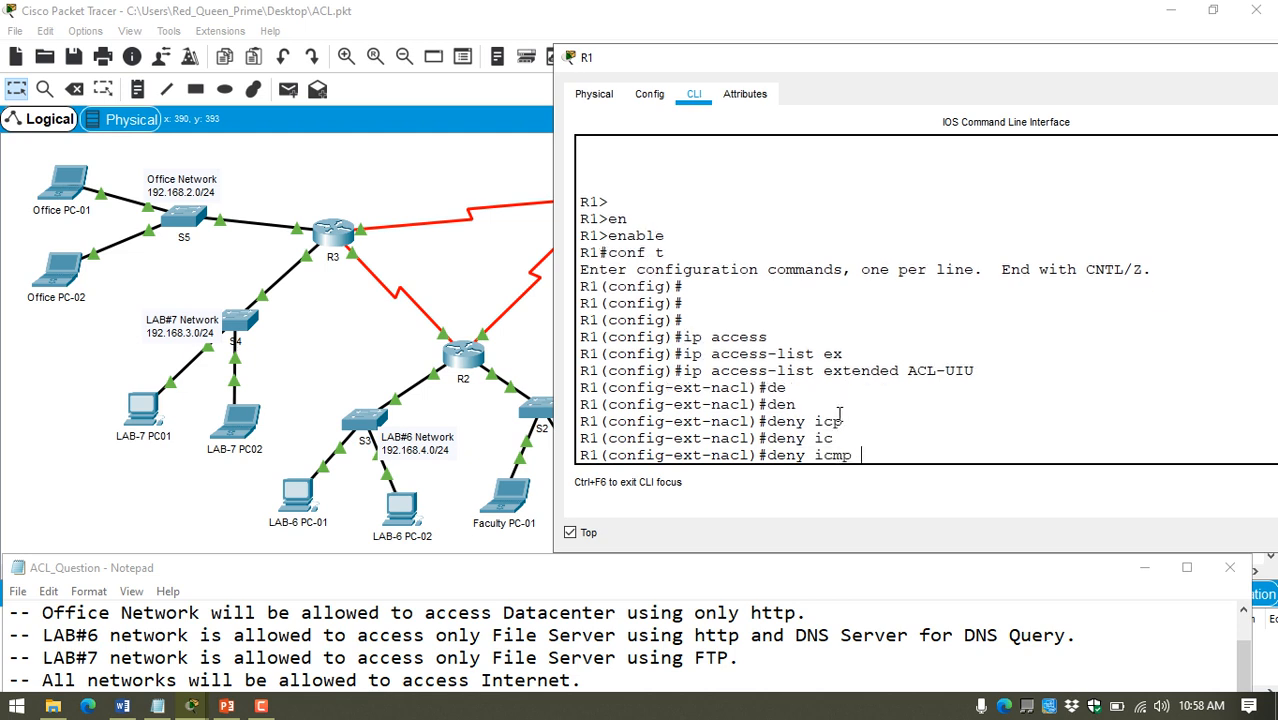
# Step: Add the Faculty Network as the statement's source, copying 192.168.5.0 from its topology label and adding wildcard mask 0.0.0.255
pyautogui.moveTo(751, 69); pyautogui.dragTo(830, 62)
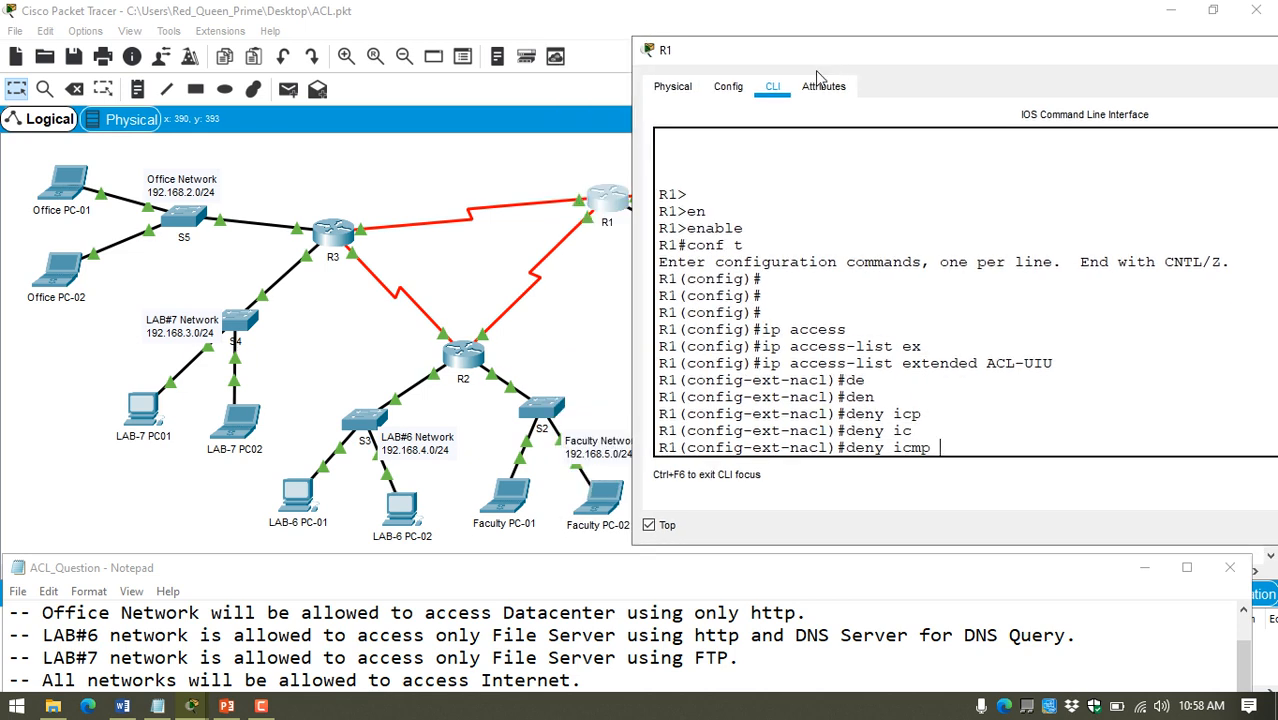
pyautogui.click(609, 455)
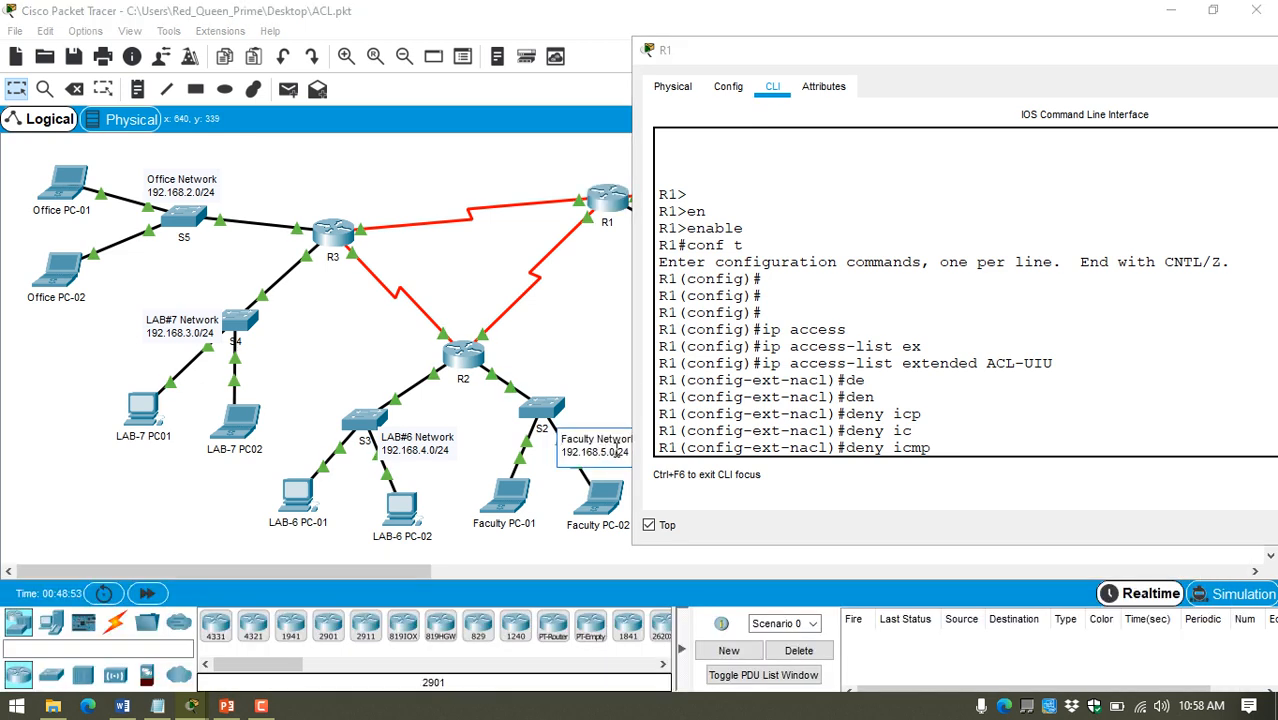
pyautogui.moveTo(614, 452); pyautogui.dragTo(552, 452)
pyautogui.press('super+c')
pyautogui.click(997, 440)
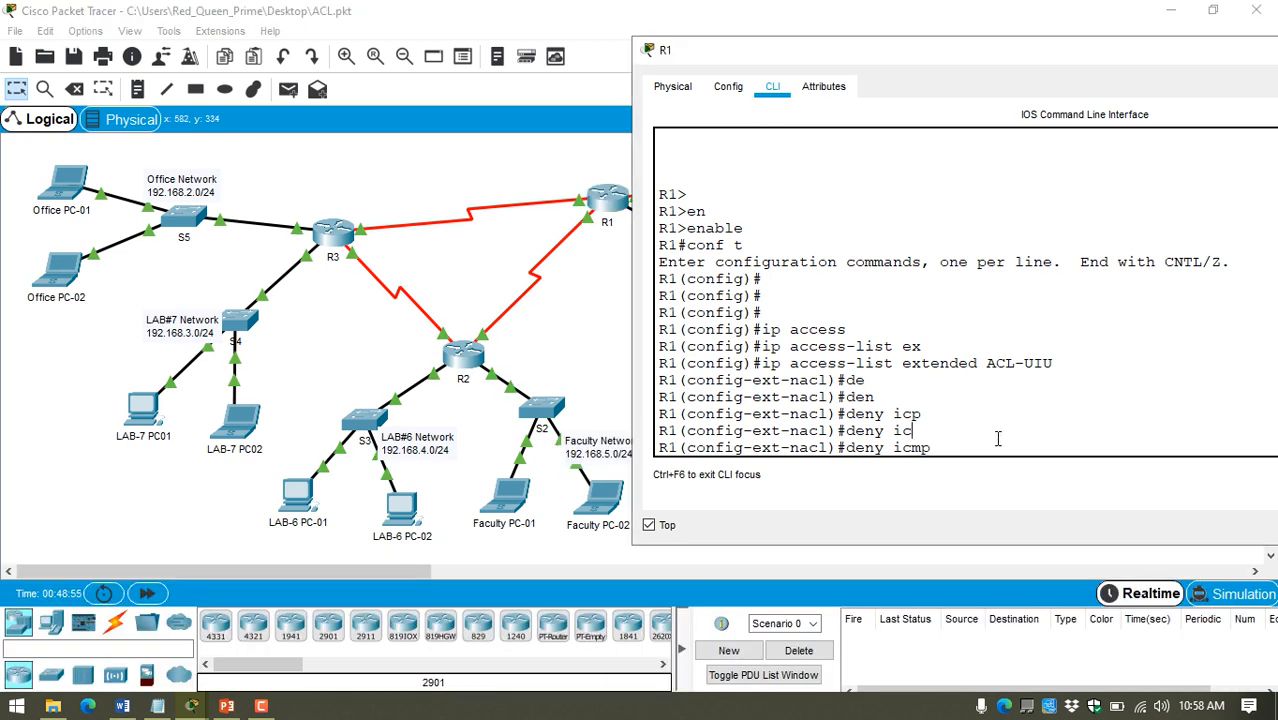
pyautogui.rightClick(997, 440)
pyautogui.click(1025, 476)
pyautogui.write('0.0.0.')
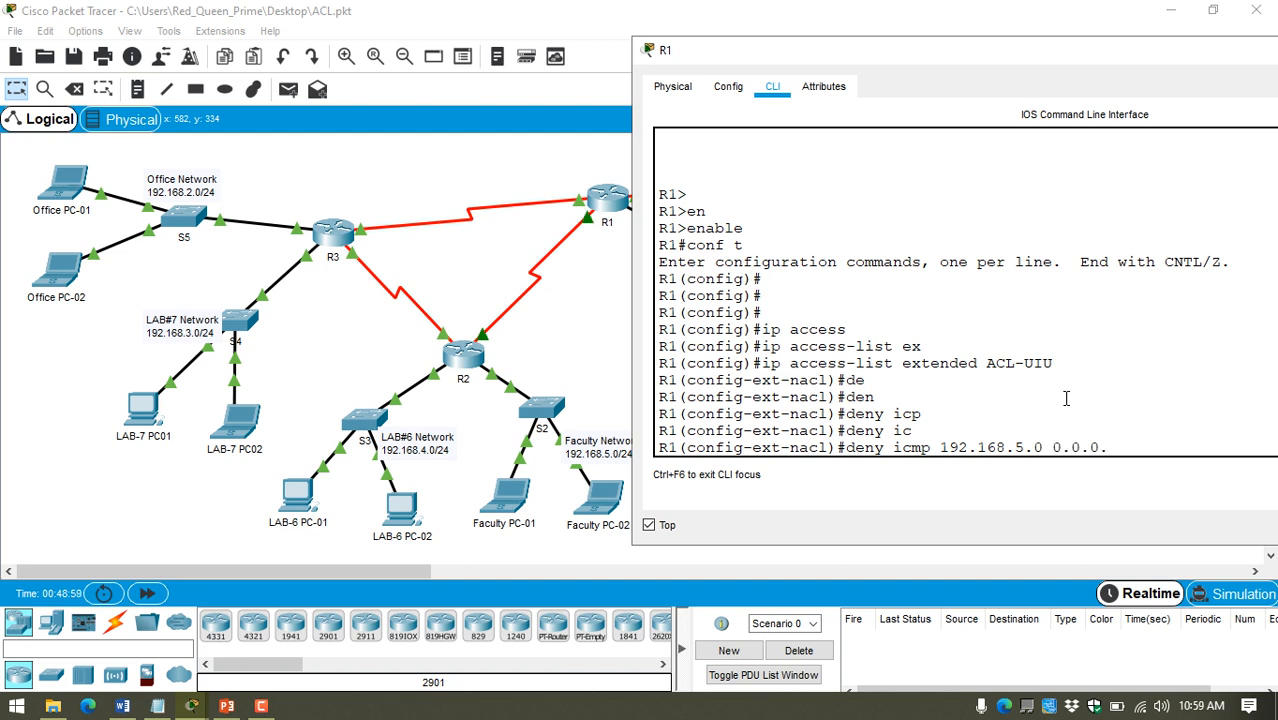
pyautogui.write('255')
# Step: Add the Datacenter Network as the destination, copying 192.168.1.0 from its topology label and adding wildcard mask 0.0.0.255
pyautogui.moveTo(950, 58); pyautogui.dragTo(527, 62)
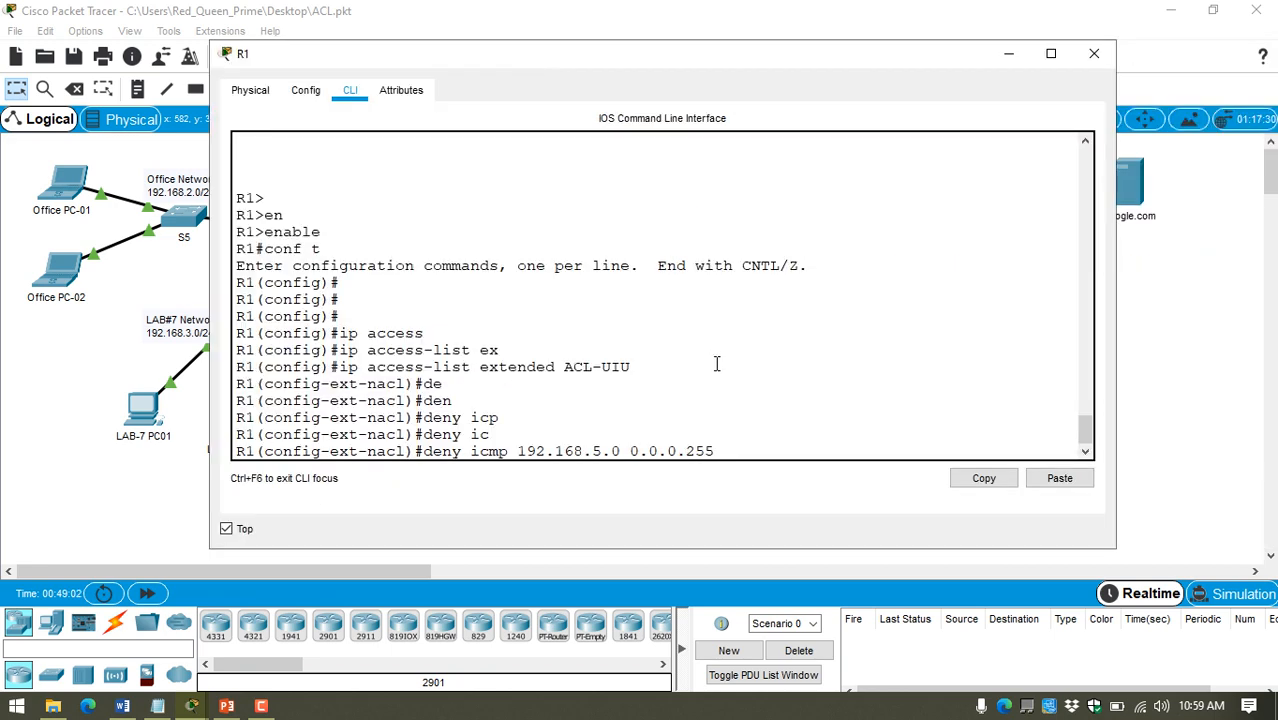
pyautogui.click(1181, 328)
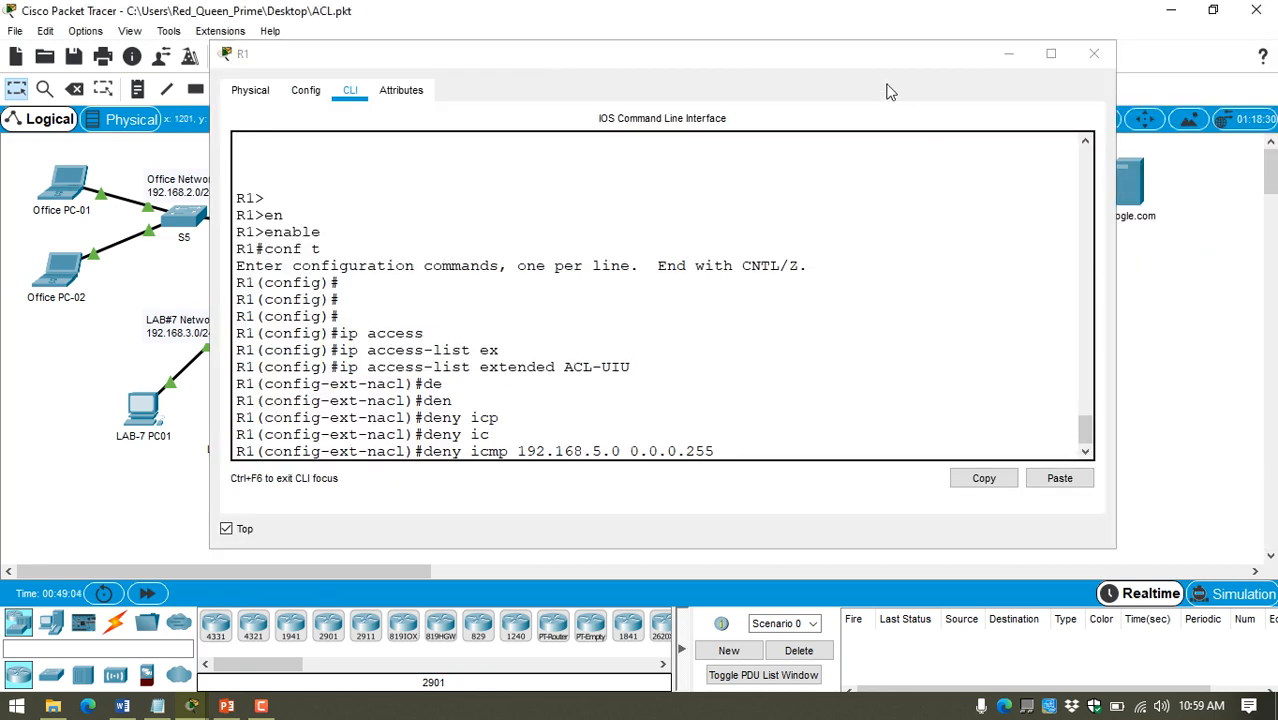
pyautogui.moveTo(877, 55); pyautogui.dragTo(493, 57)
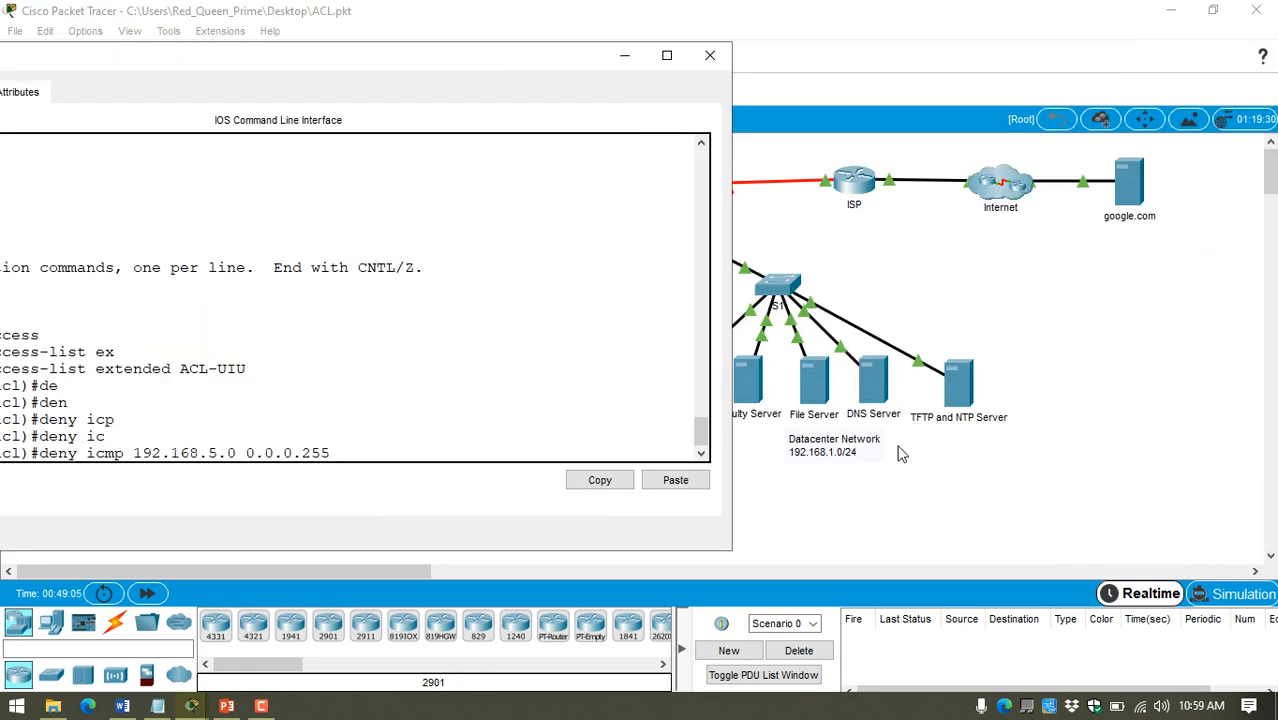
pyautogui.click(838, 450)
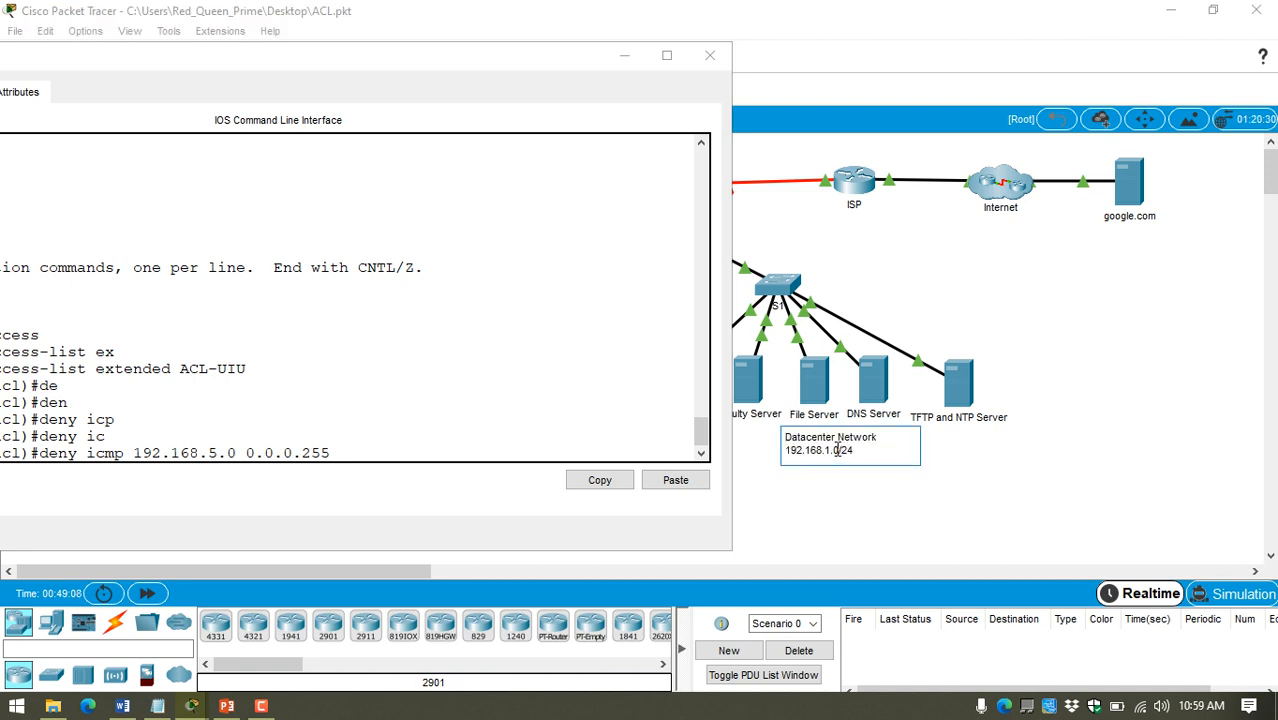
pyautogui.moveTo(836, 450); pyautogui.dragTo(760, 454)
pyautogui.press('super+c')
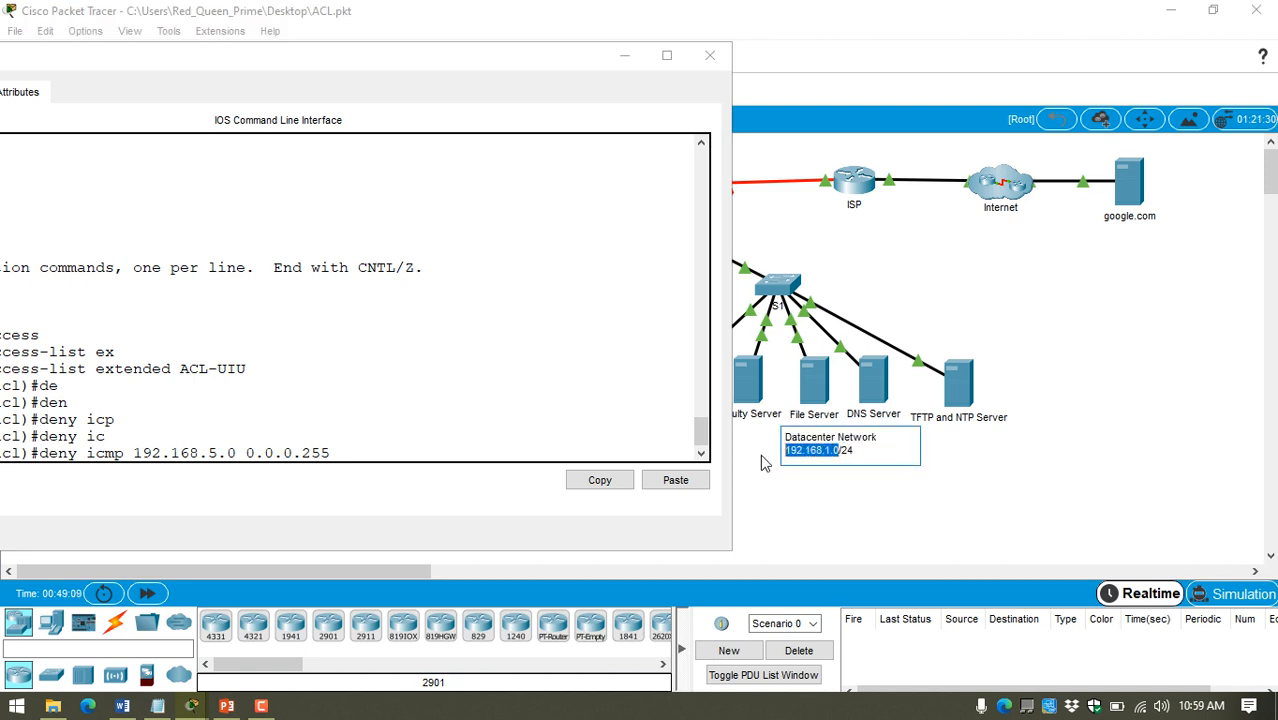
pyautogui.click(541, 401)
pyautogui.click(973, 481)
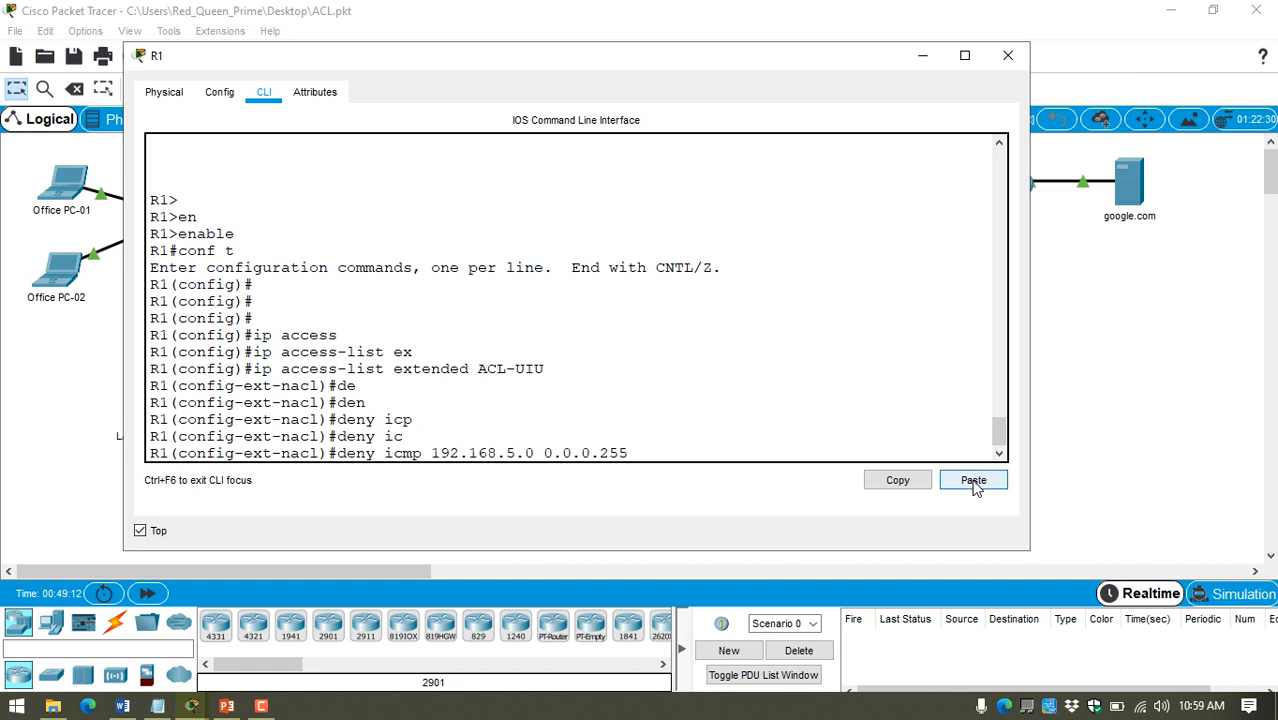
pyautogui.write('0.0.')
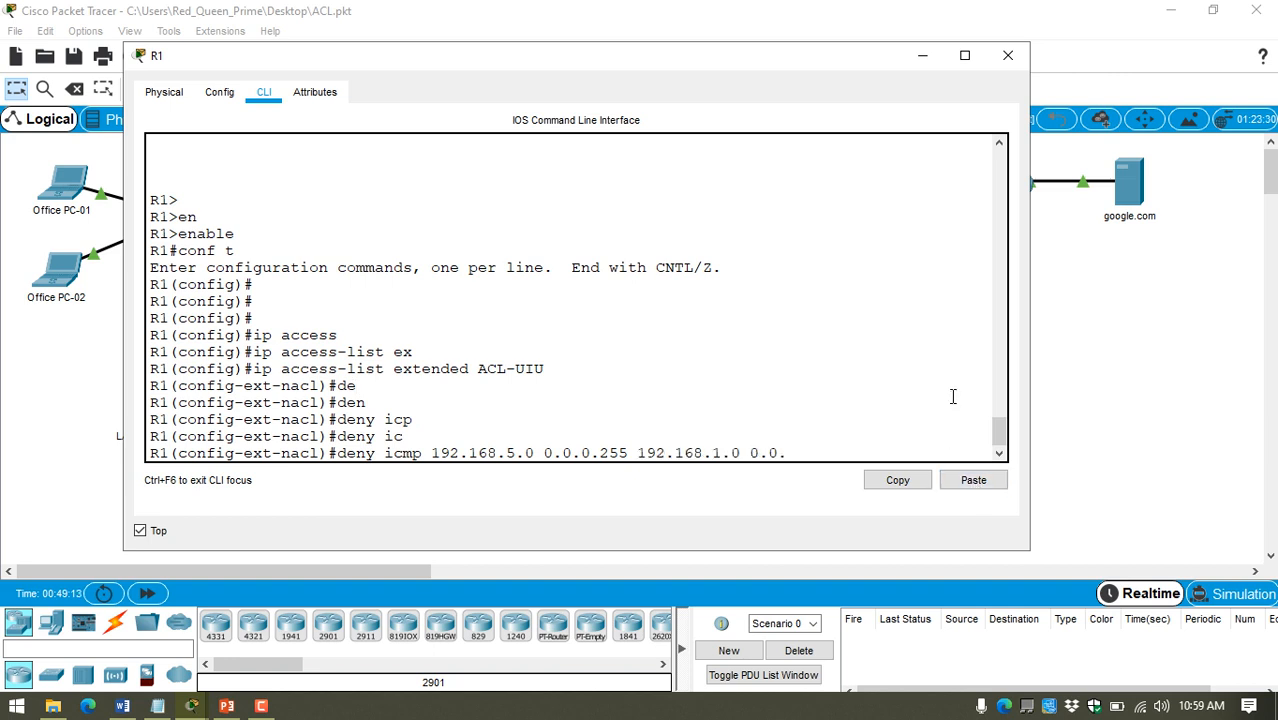
pyautogui.write('0.255')
# Step: List the options available for the ICMP statement, complete it with "echo" and submit it
pyautogui.write('?')
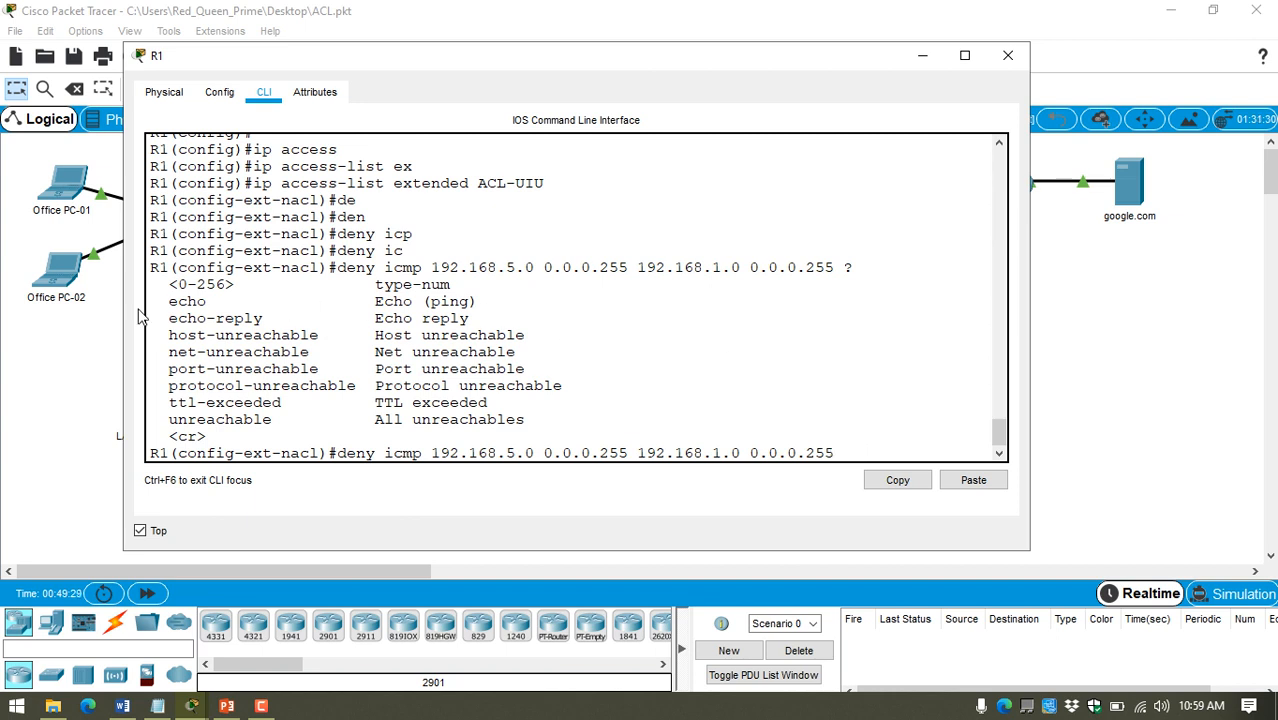
pyautogui.moveTo(170, 303); pyautogui.dragTo(479, 303)
pyautogui.click(866, 448)
pyautogui.write('ech')
pyautogui.press('Tab')
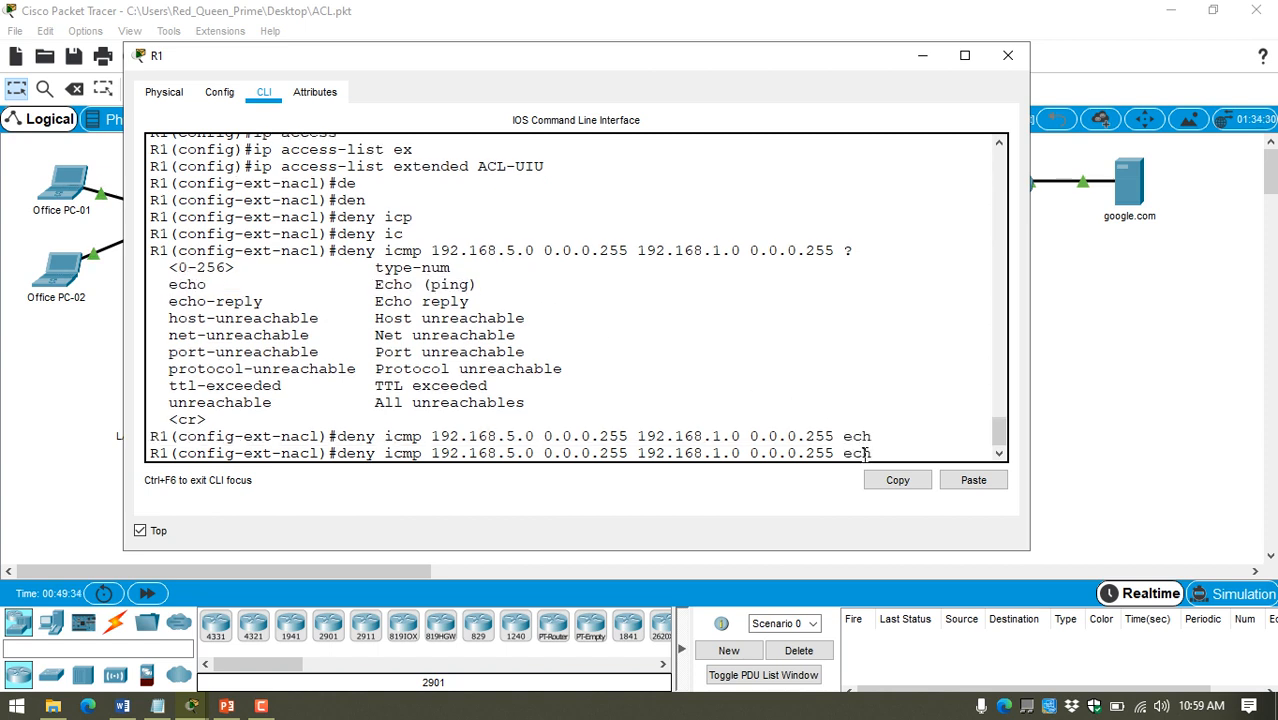
pyautogui.press('BackSpace')
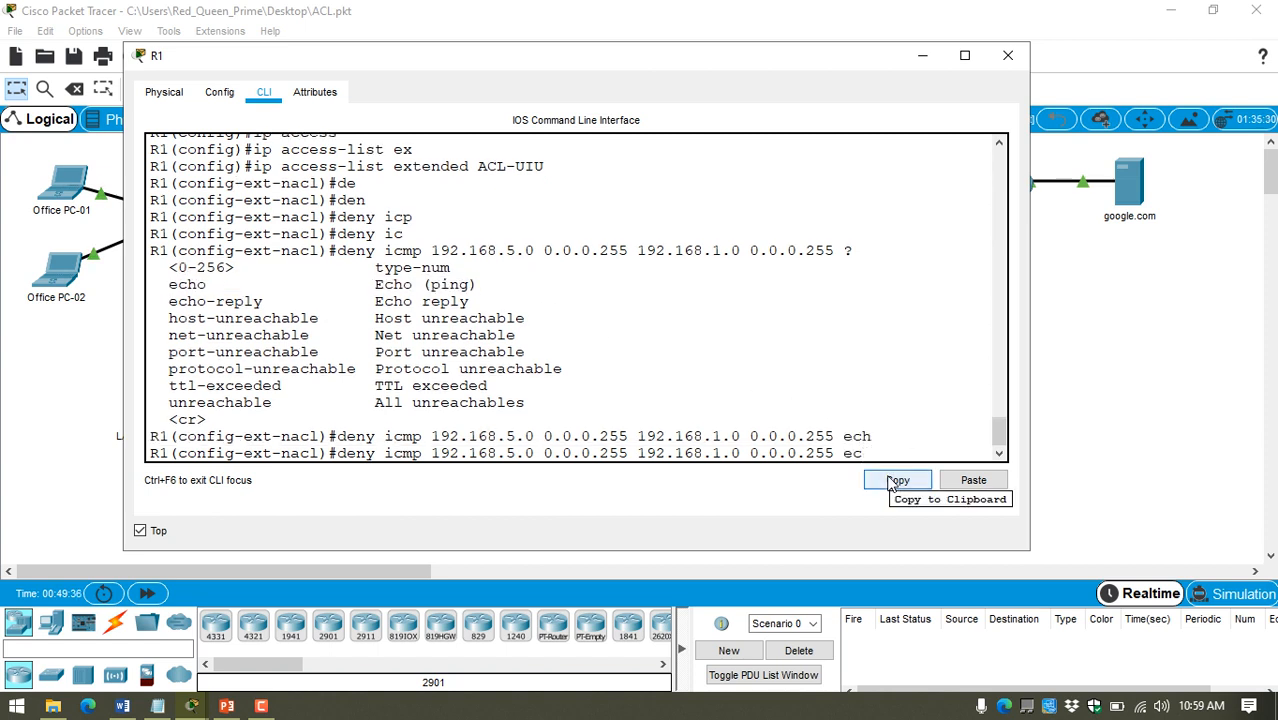
pyautogui.press('Tab')
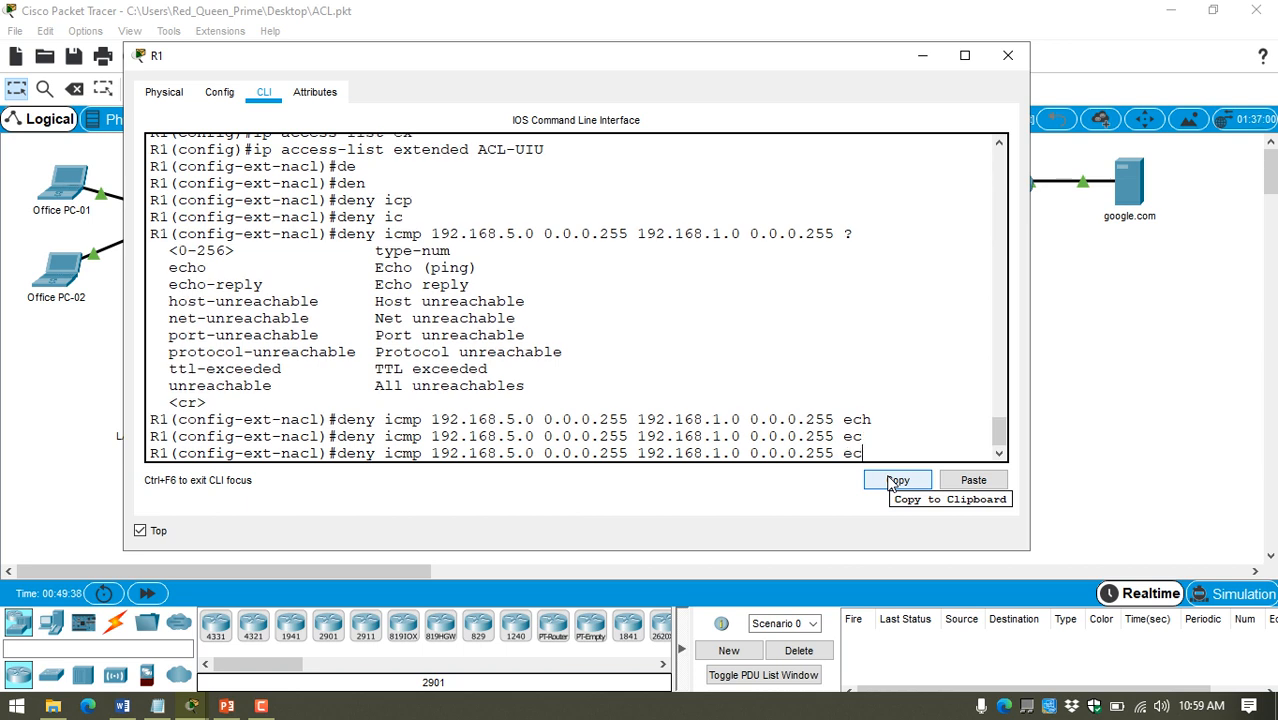
pyautogui.write('ho')
pyautogui.press('Return')
pyautogui.press('Return')
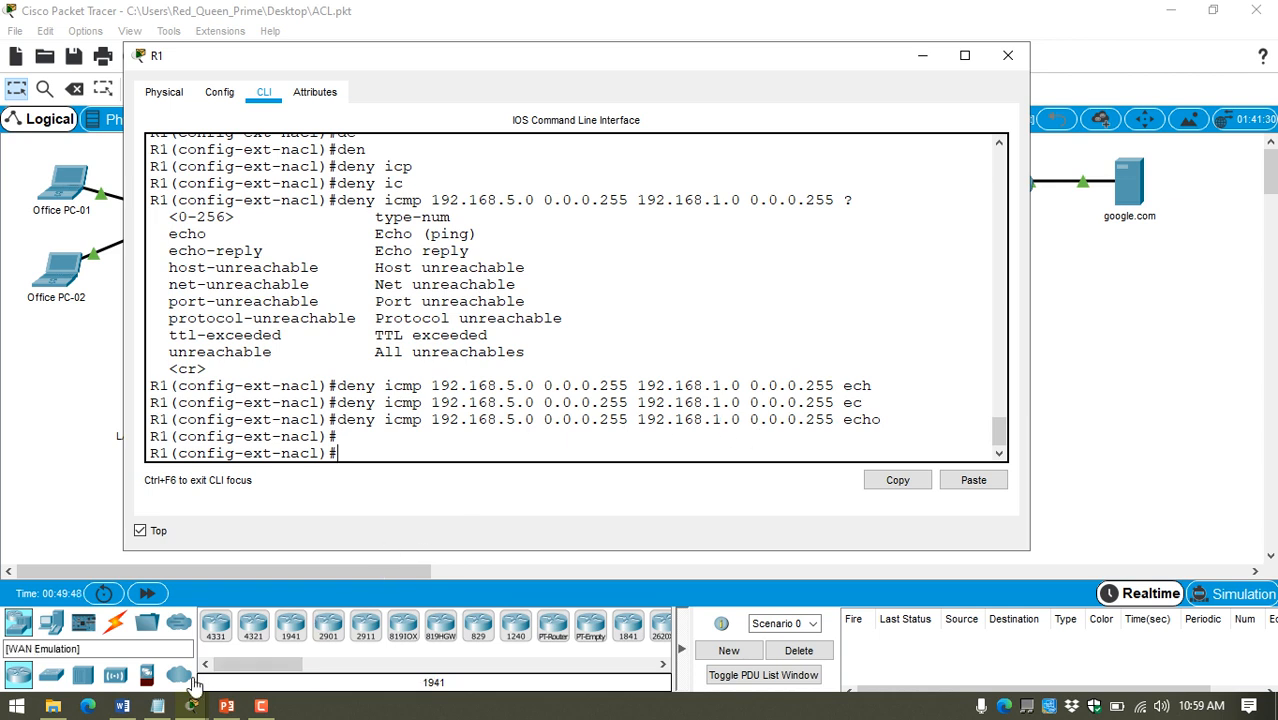
# Step: Check the Faculty Network rule in the ACL_Question notes and submit "permit ip 192.168.5.0 0.0.0.255 192.168.1.0 0.0.0.255" on R1, reusing the deny statement's addresses
pyautogui.click(157, 705)
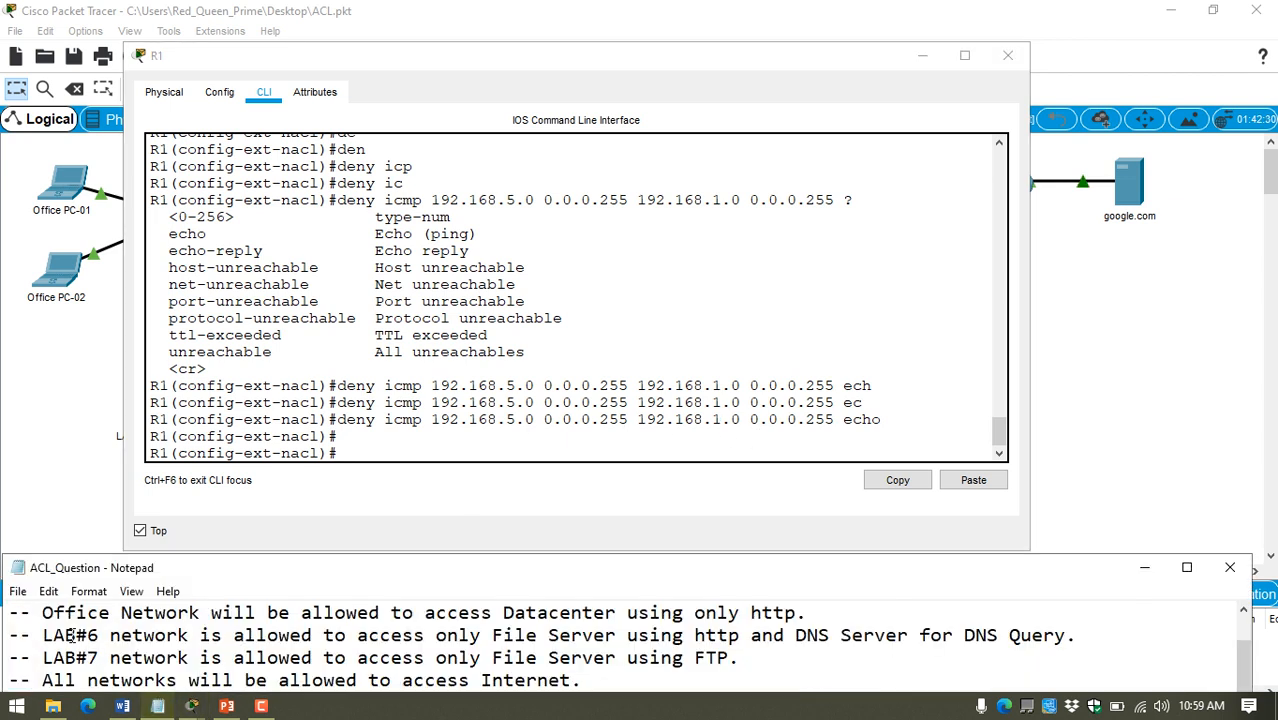
pyautogui.scroll(1, 462, 626)
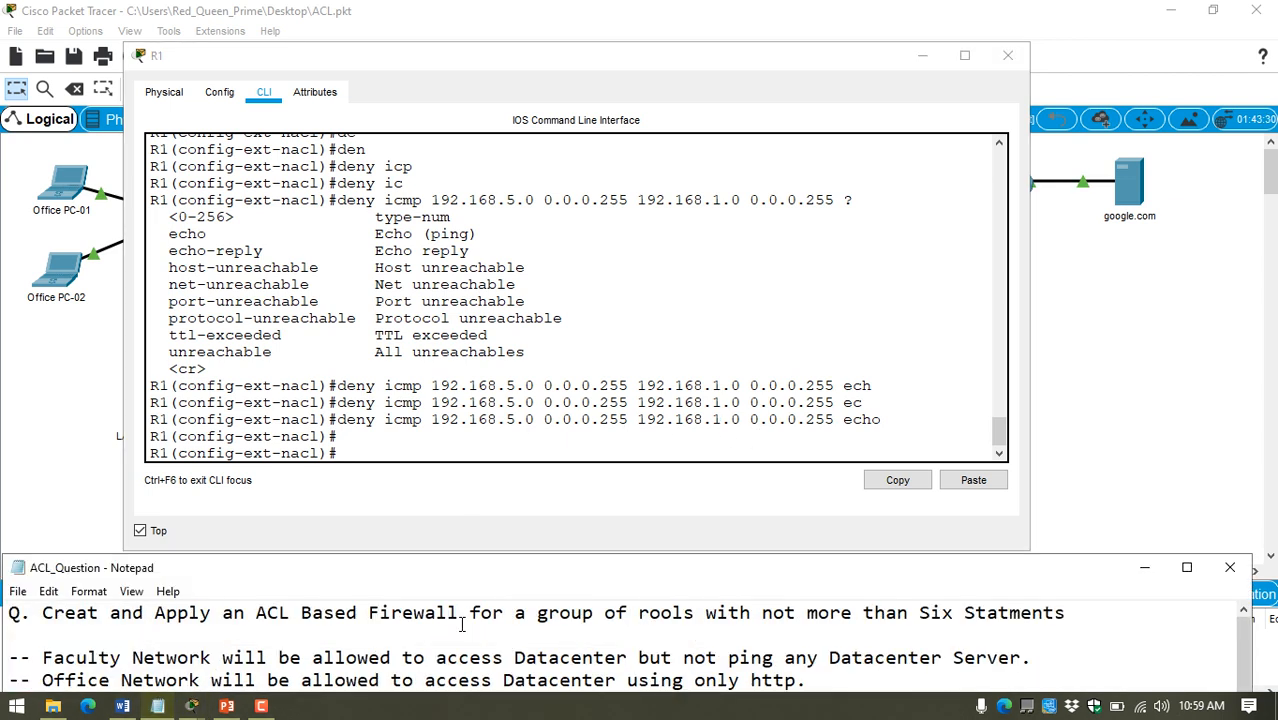
pyautogui.click(497, 444)
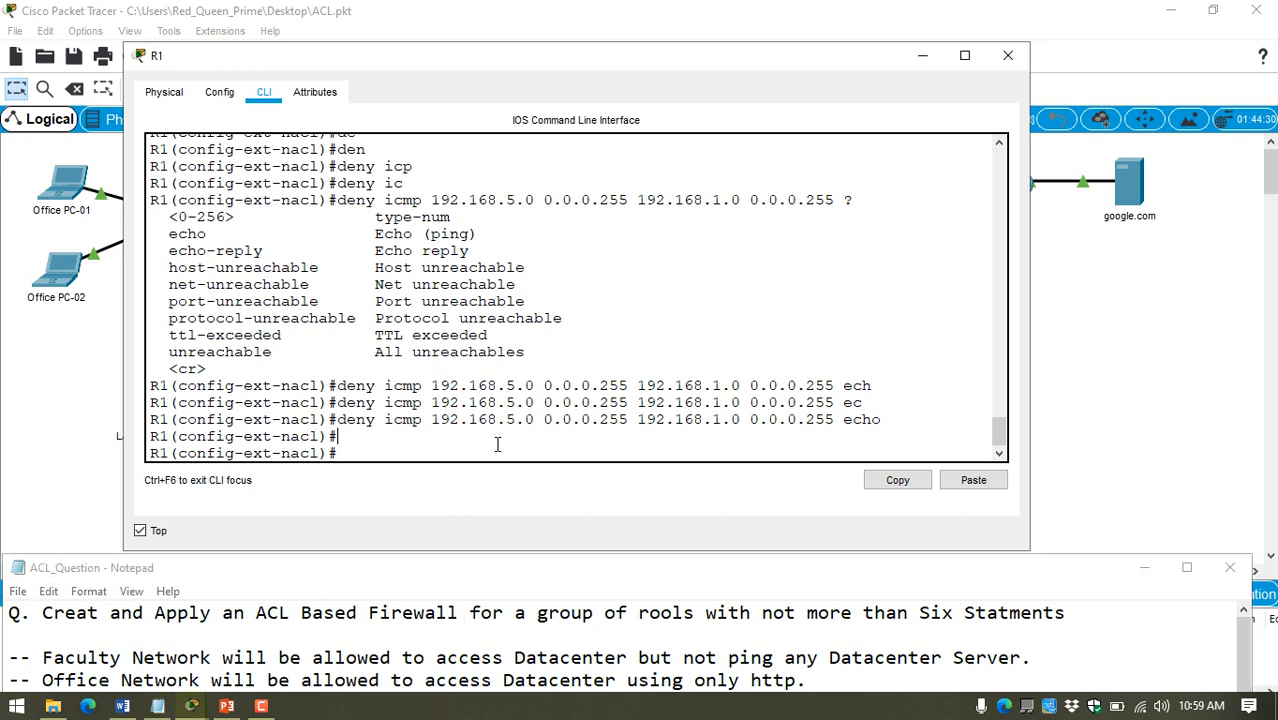
pyautogui.write('permit ip')
pyautogui.moveTo(431, 420); pyautogui.dragTo(836, 420)
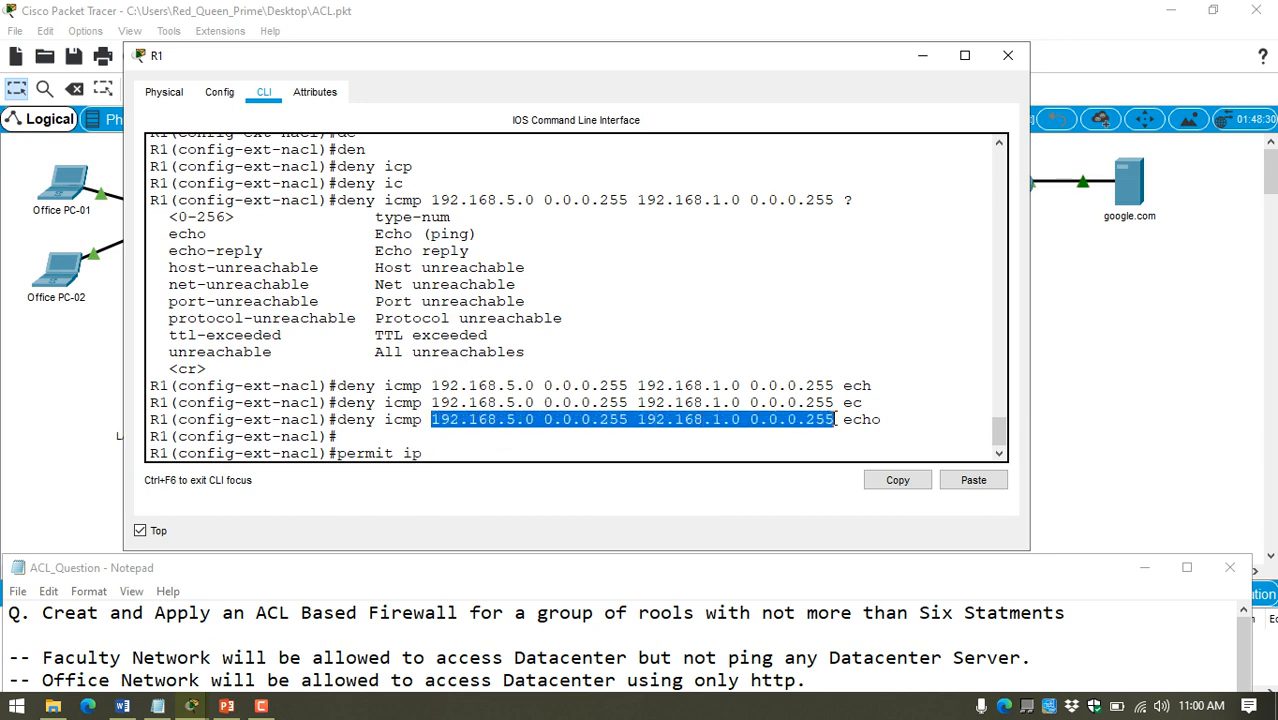
pyautogui.click(973, 481)
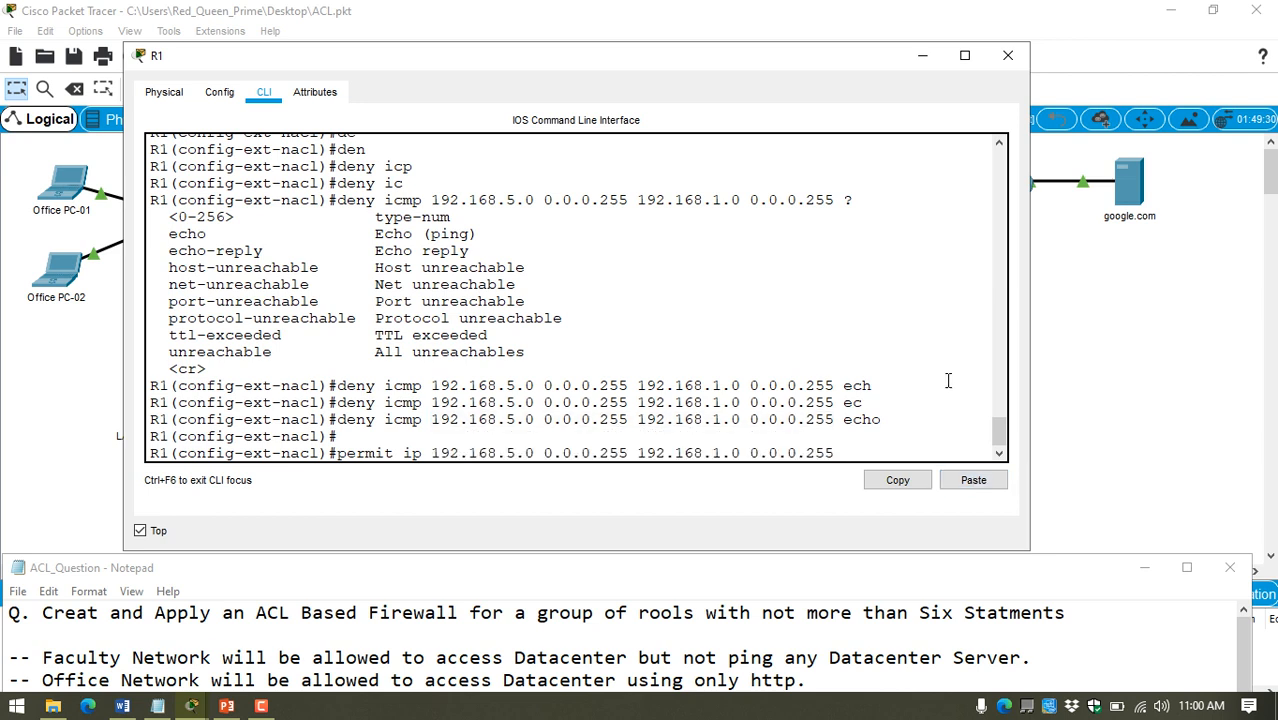
pyautogui.press('Return')
pyautogui.press('Return')
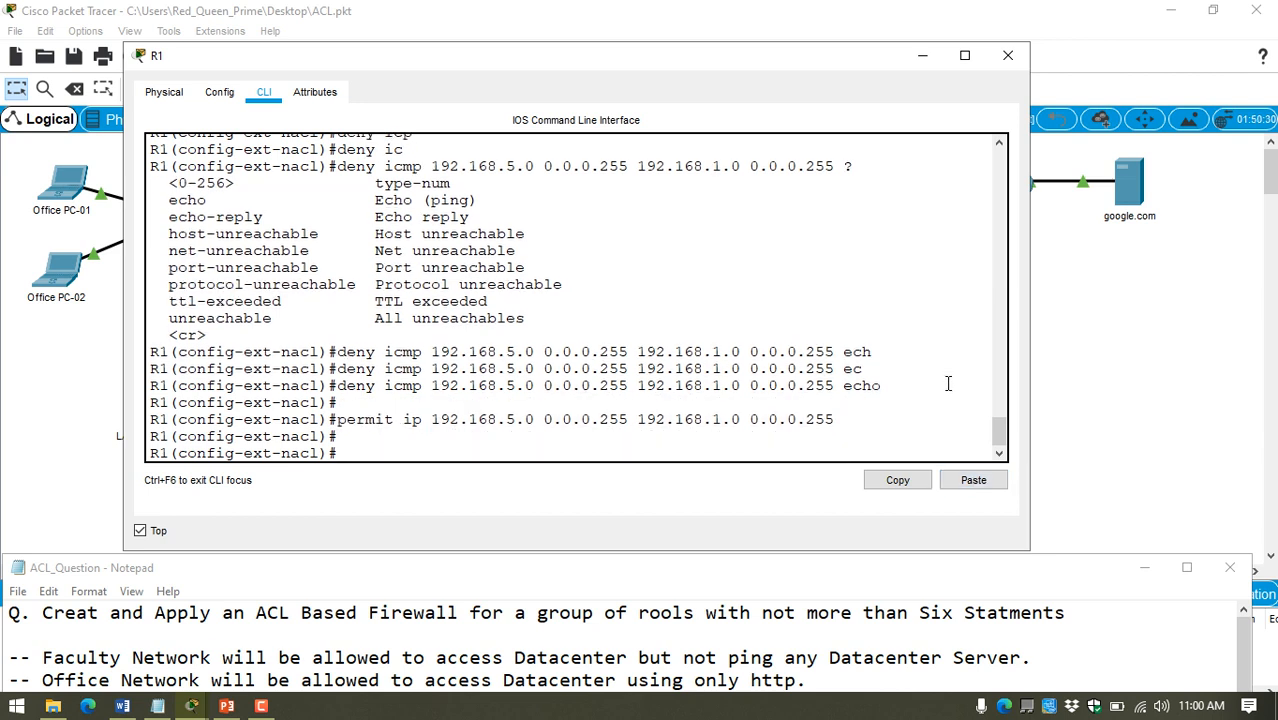
# Step: Review the Office Network rule in the notes, begin its statement on R1 with "permit tcp", and uncover the Office Network label in the topology
pyautogui.click(368, 658)
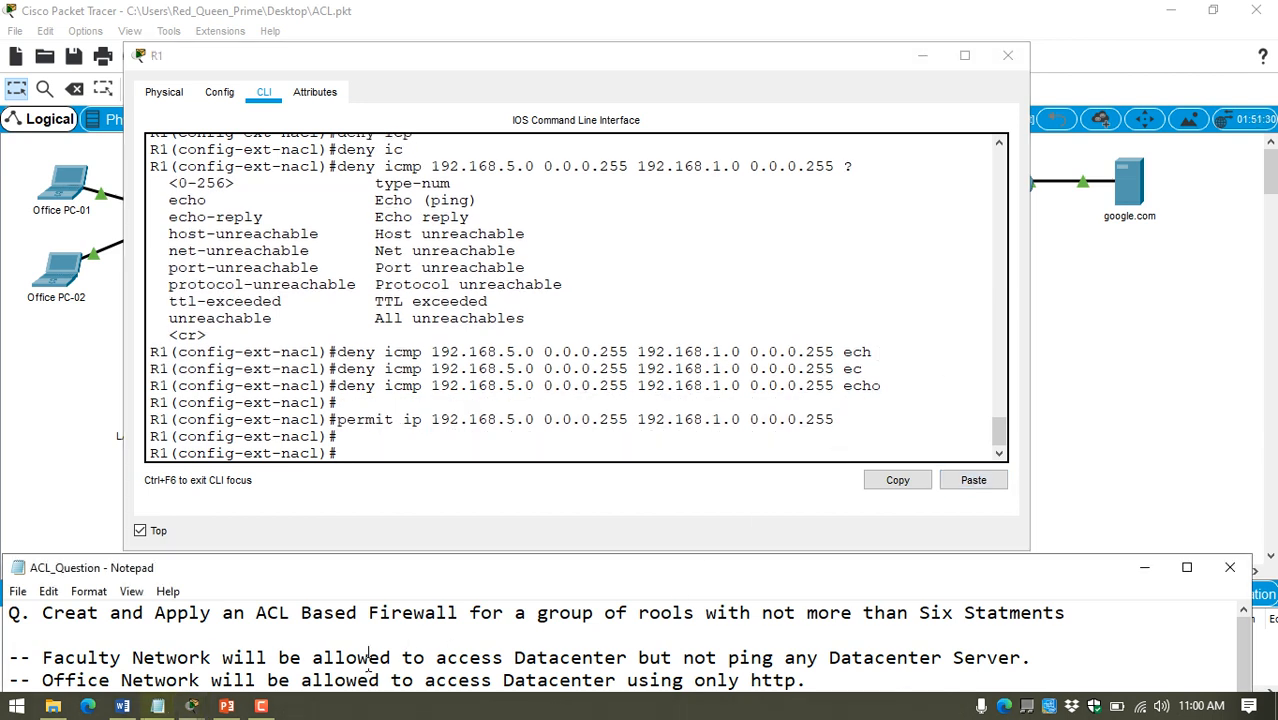
pyautogui.scroll(-1, 368, 658)
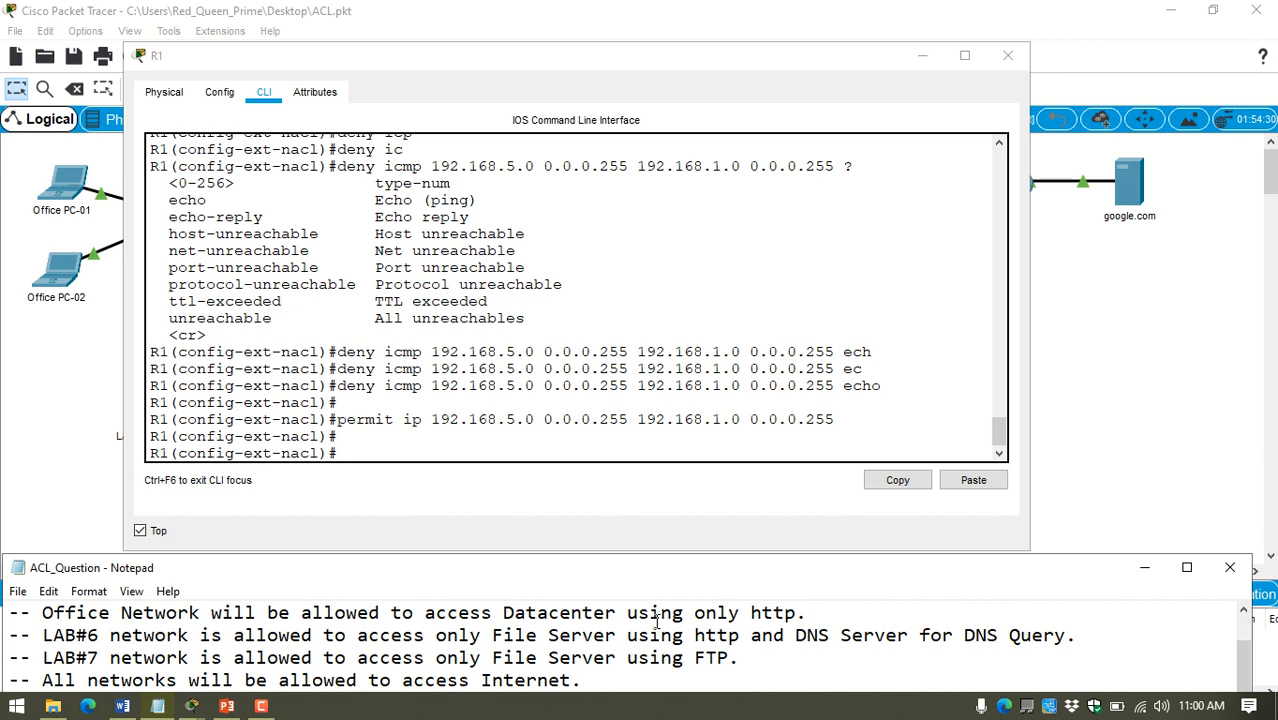
pyautogui.scroll(-3, 657, 622)
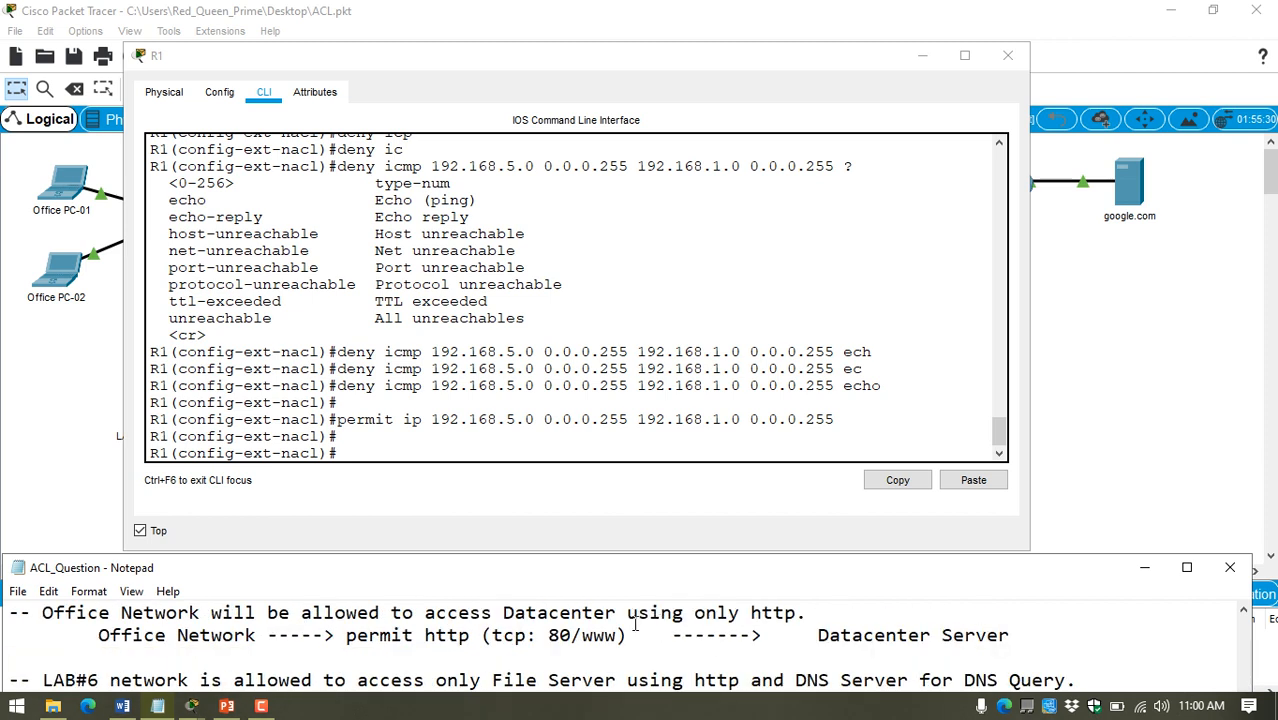
pyautogui.click(448, 445)
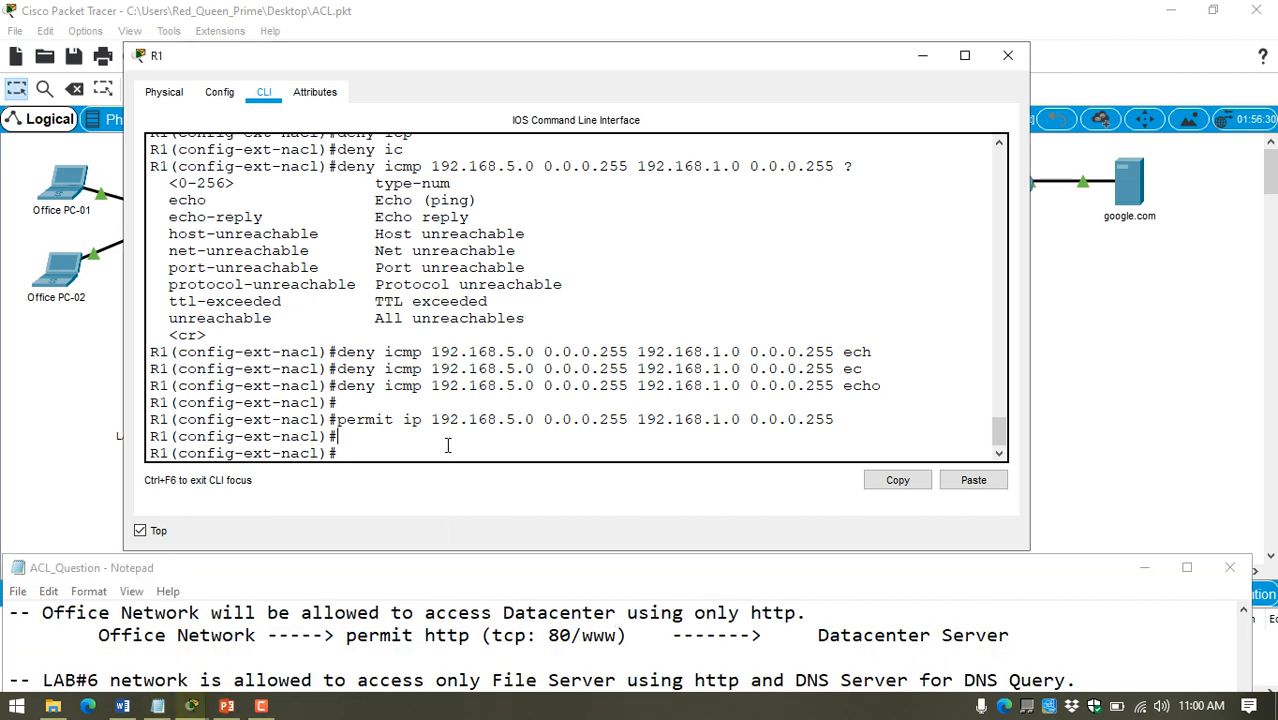
pyautogui.write('permit')
pyautogui.press('Tab')
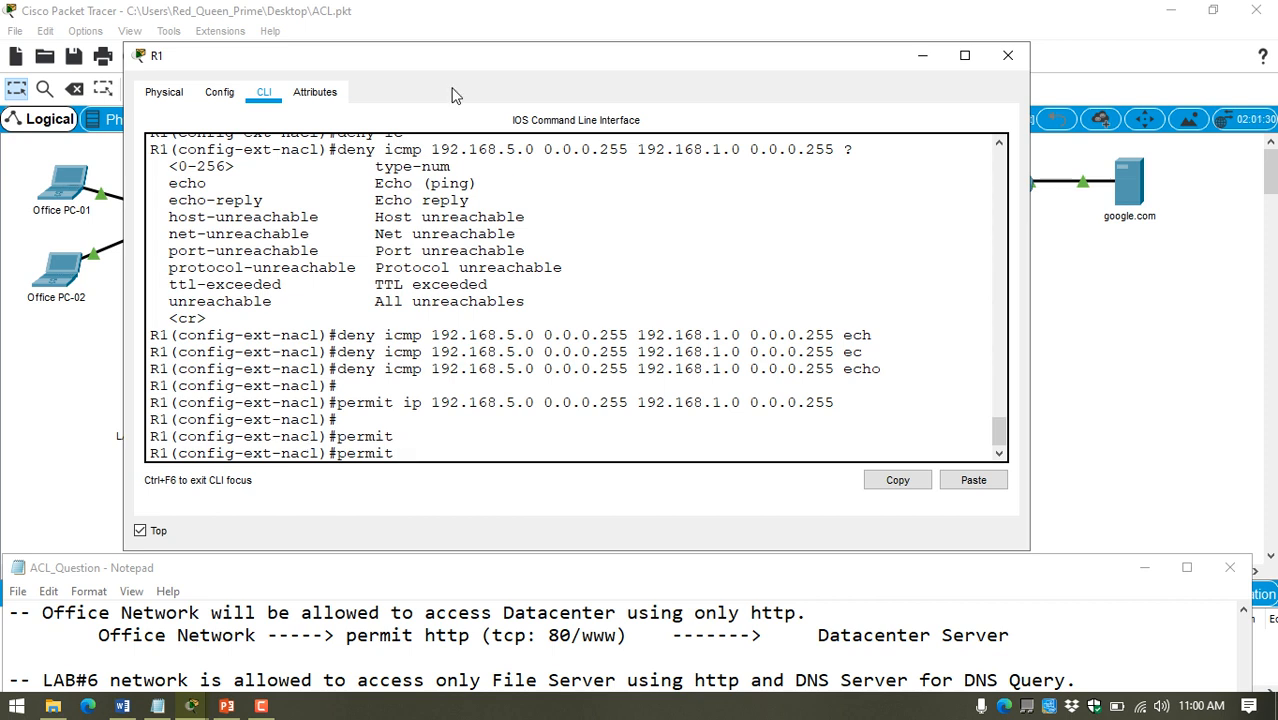
pyautogui.moveTo(458, 62); pyautogui.dragTo(651, 62)
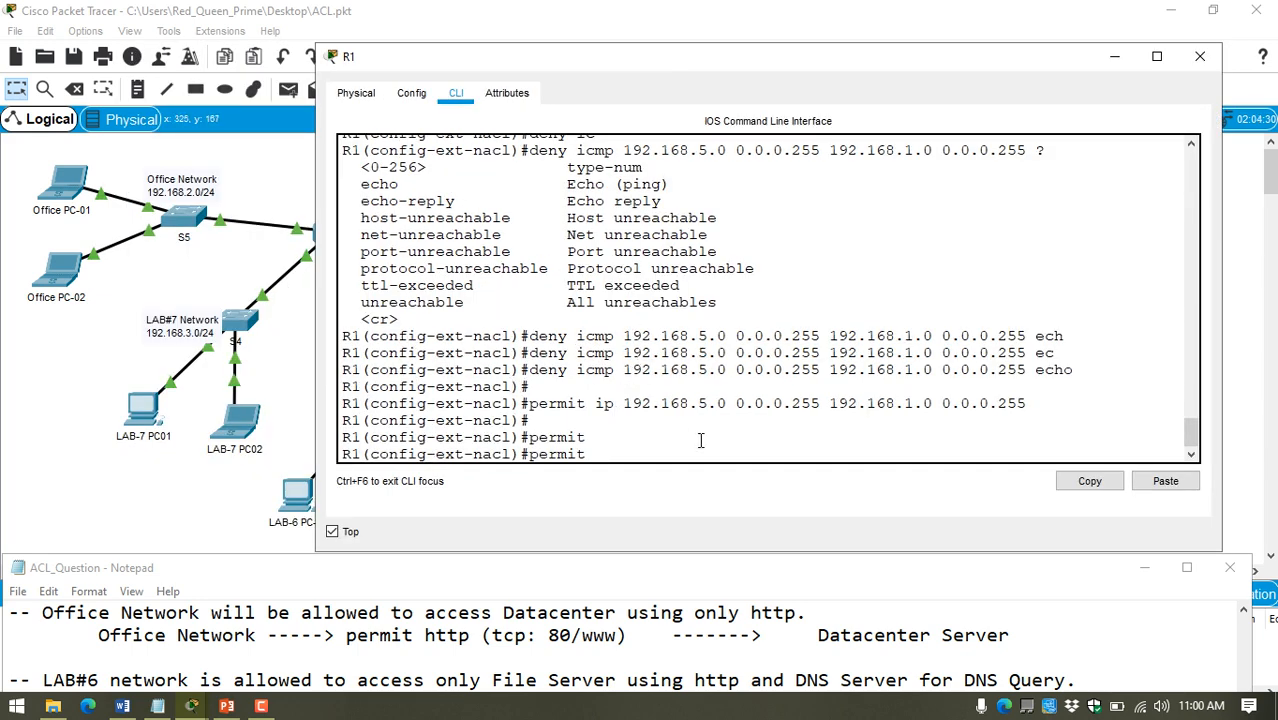
pyautogui.write('t')
pyautogui.press('Tab')
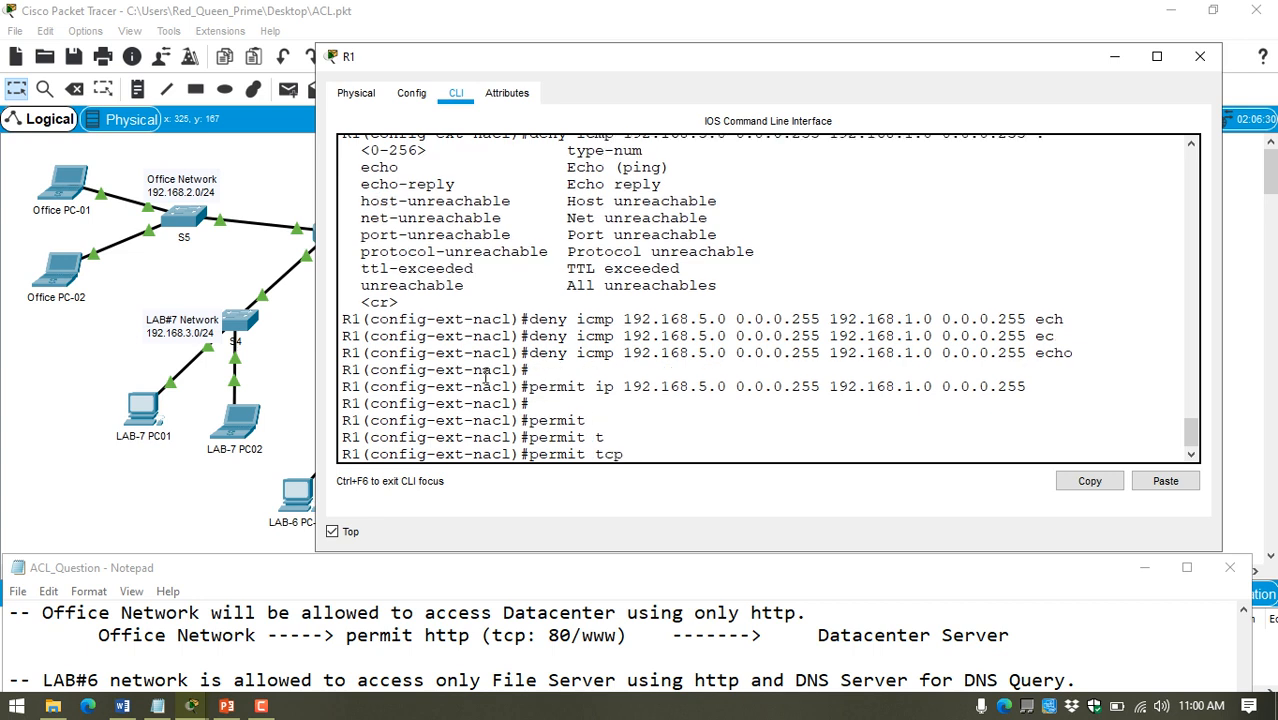
# Step: Add the Office Network as the statement's source, copying 192.168.2.0 from its topology label and adding wildcard mask 0.0.0.255
pyautogui.click(190, 193)
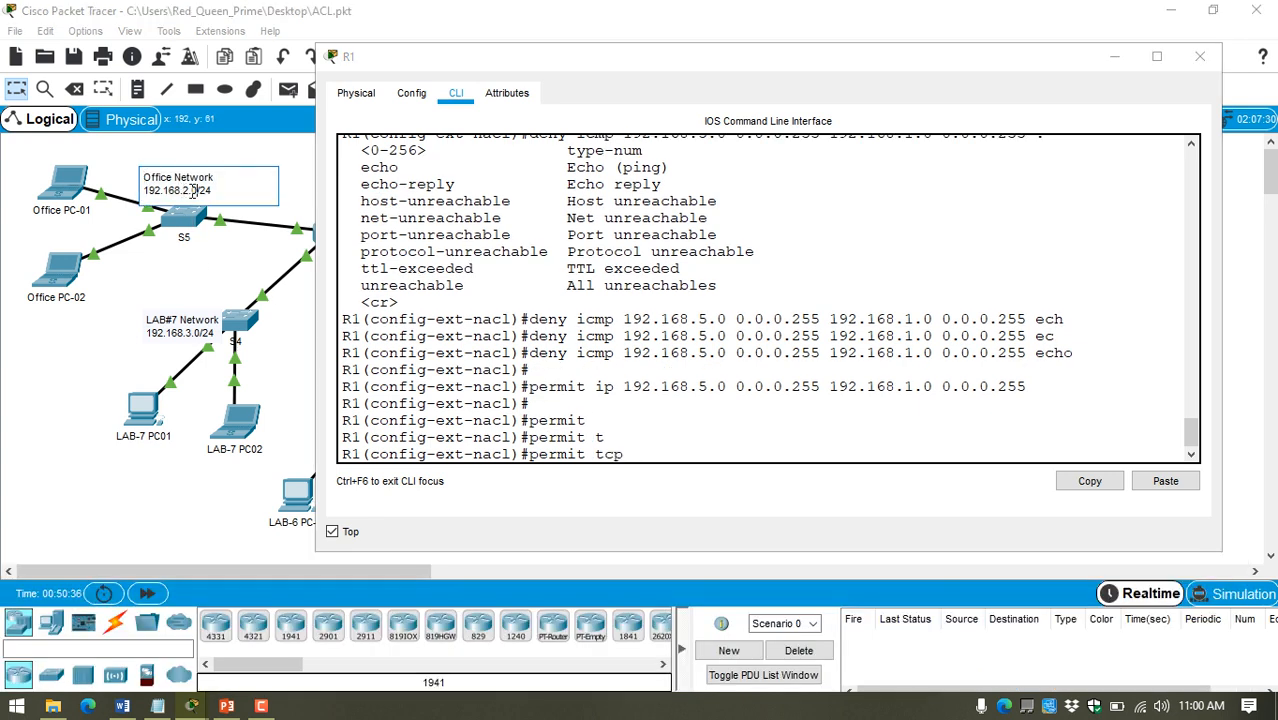
pyautogui.rightClick(634, 445)
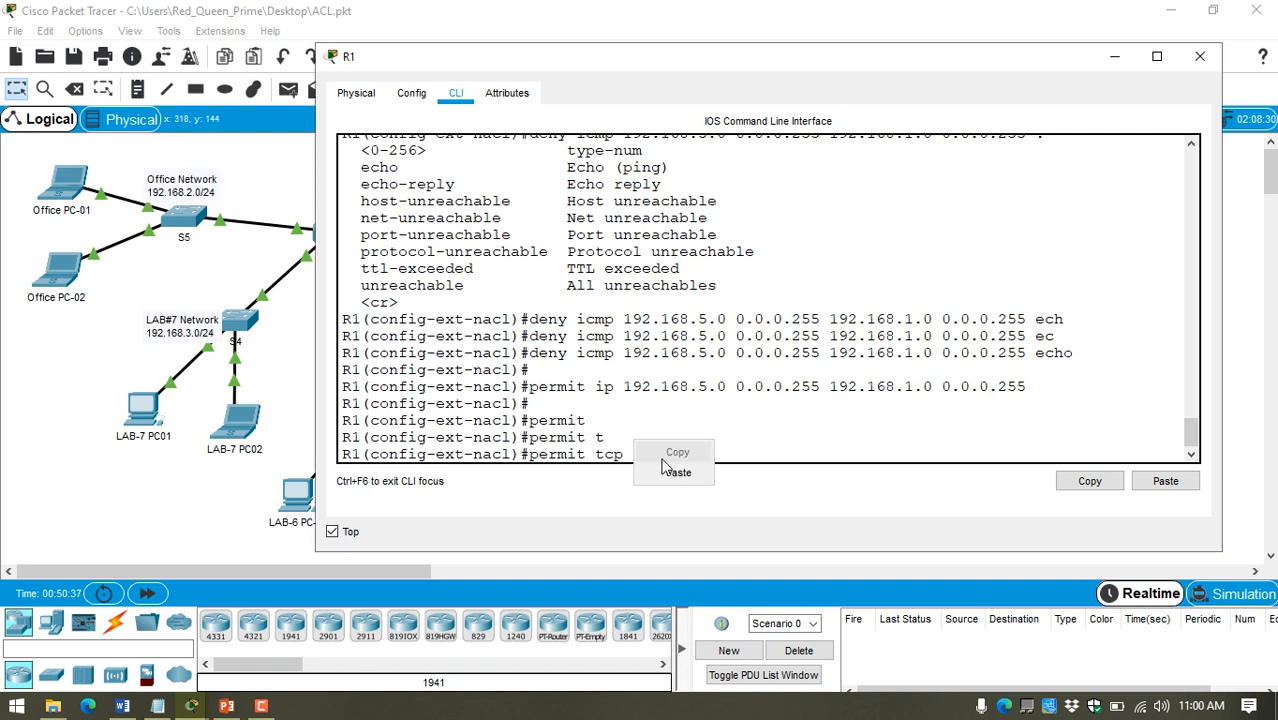
pyautogui.click(666, 470)
pyautogui.write('0.')
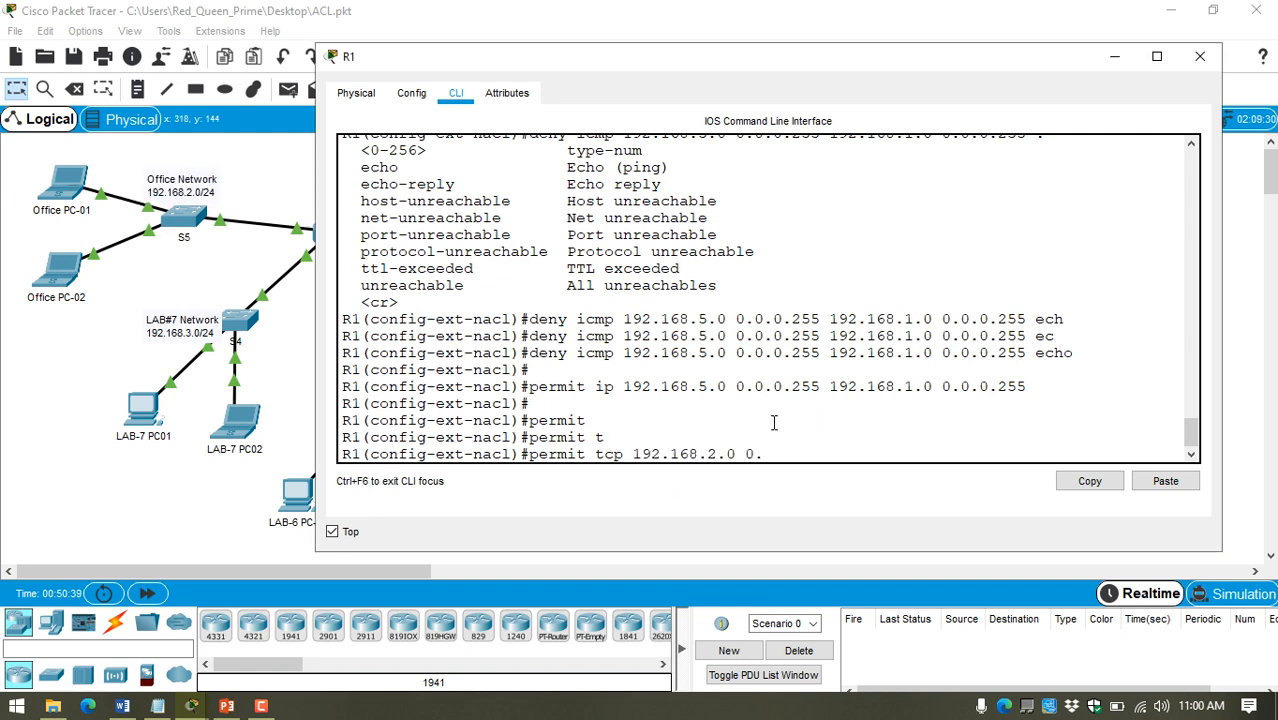
pyautogui.write('0.0.255')
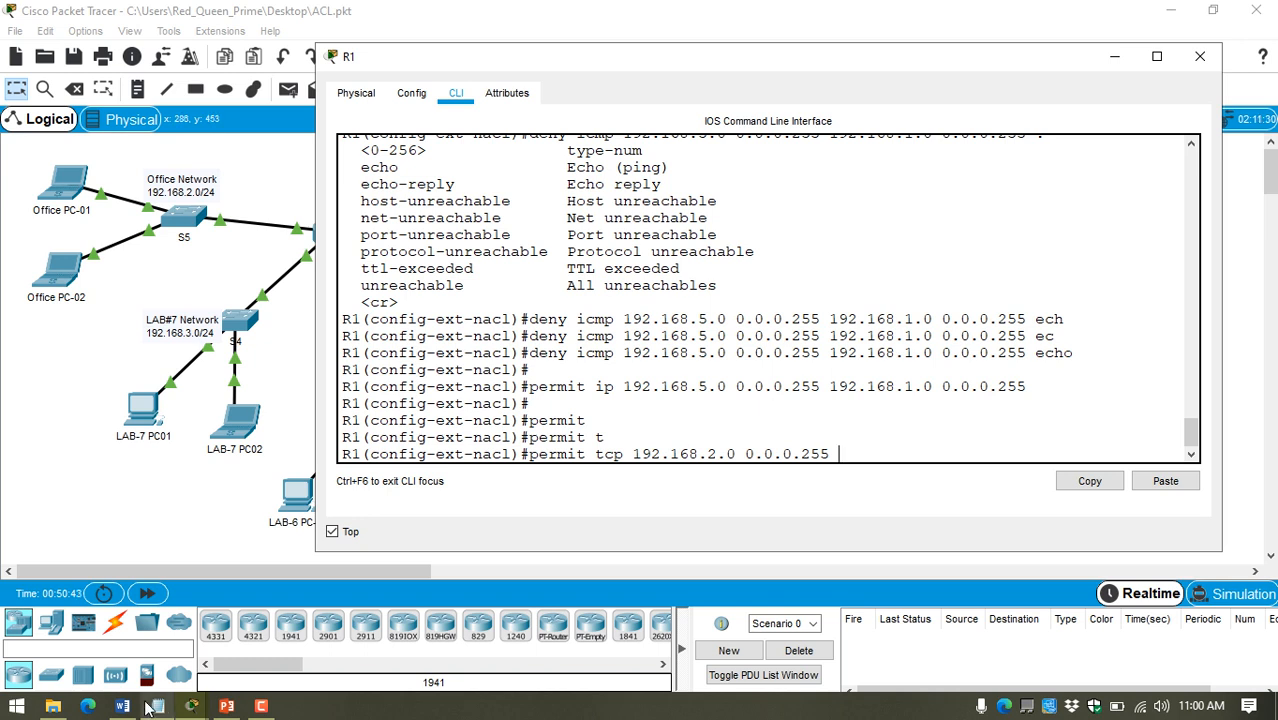
# Step: Bring the notes back into view and add destination "192.168.1.0 0.0.0.255", copied from the previous permit ip statement
pyautogui.click(150, 707)
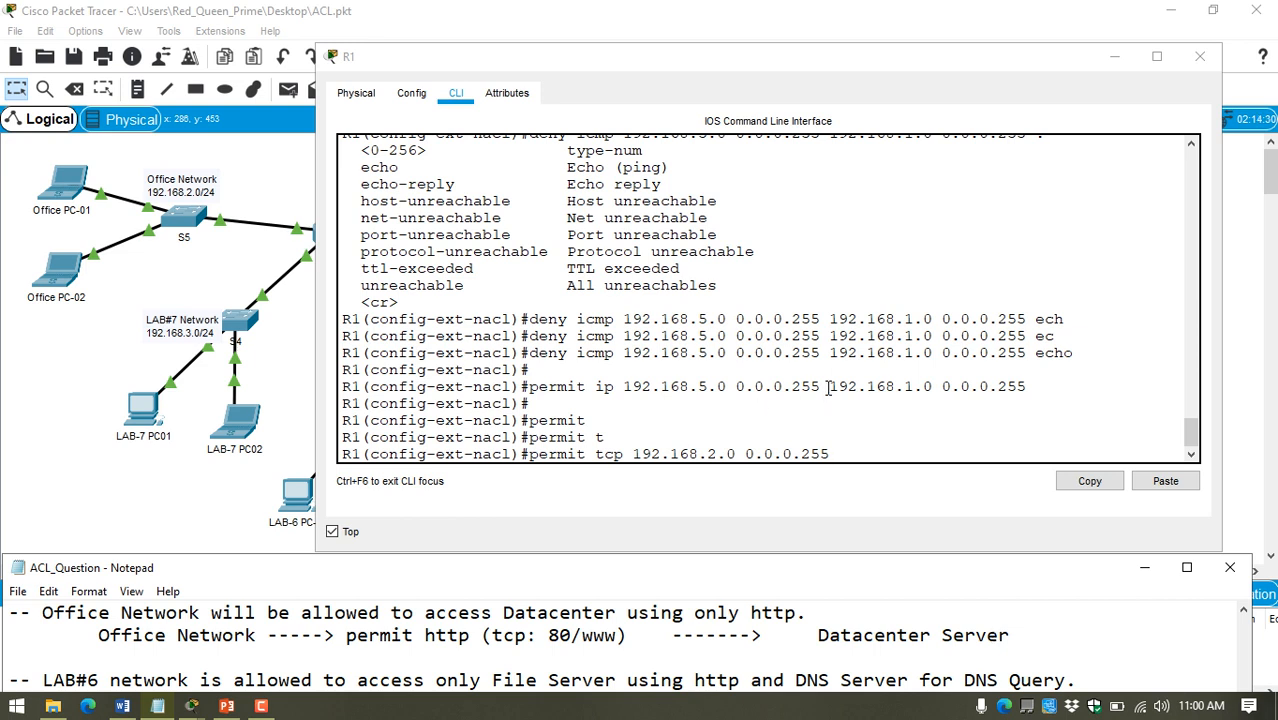
pyautogui.moveTo(827, 388); pyautogui.dragTo(1026, 388)
pyautogui.click(1089, 482)
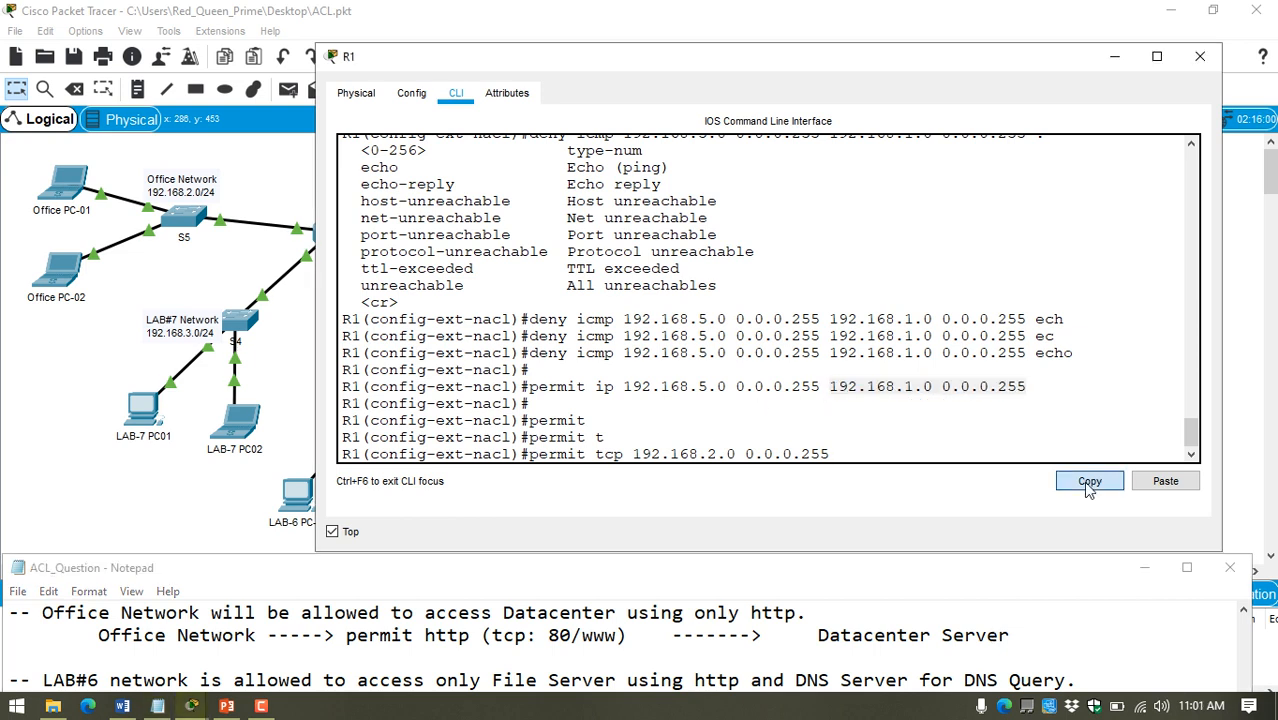
pyautogui.click(1165, 481)
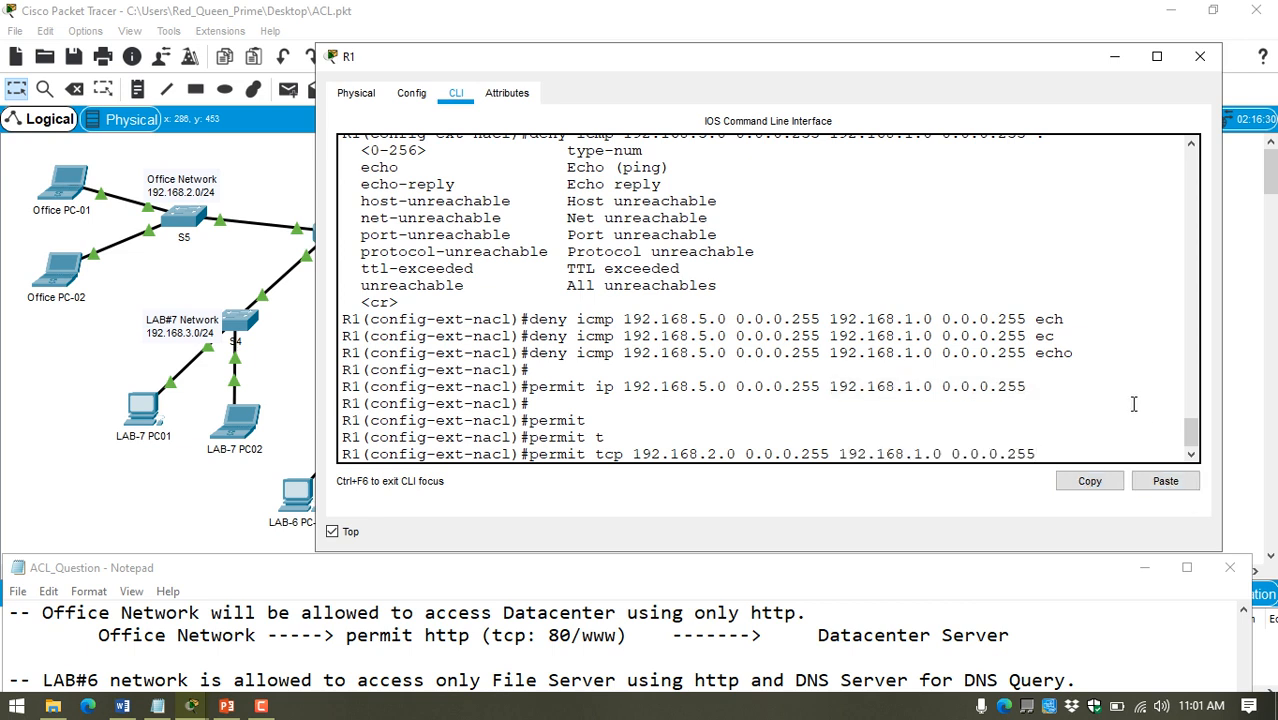
# Step: Add "eq" to the TCP statement, list the available port options, complete it with "www" and submit it
pyautogui.write('eq')
pyautogui.press('Tab')
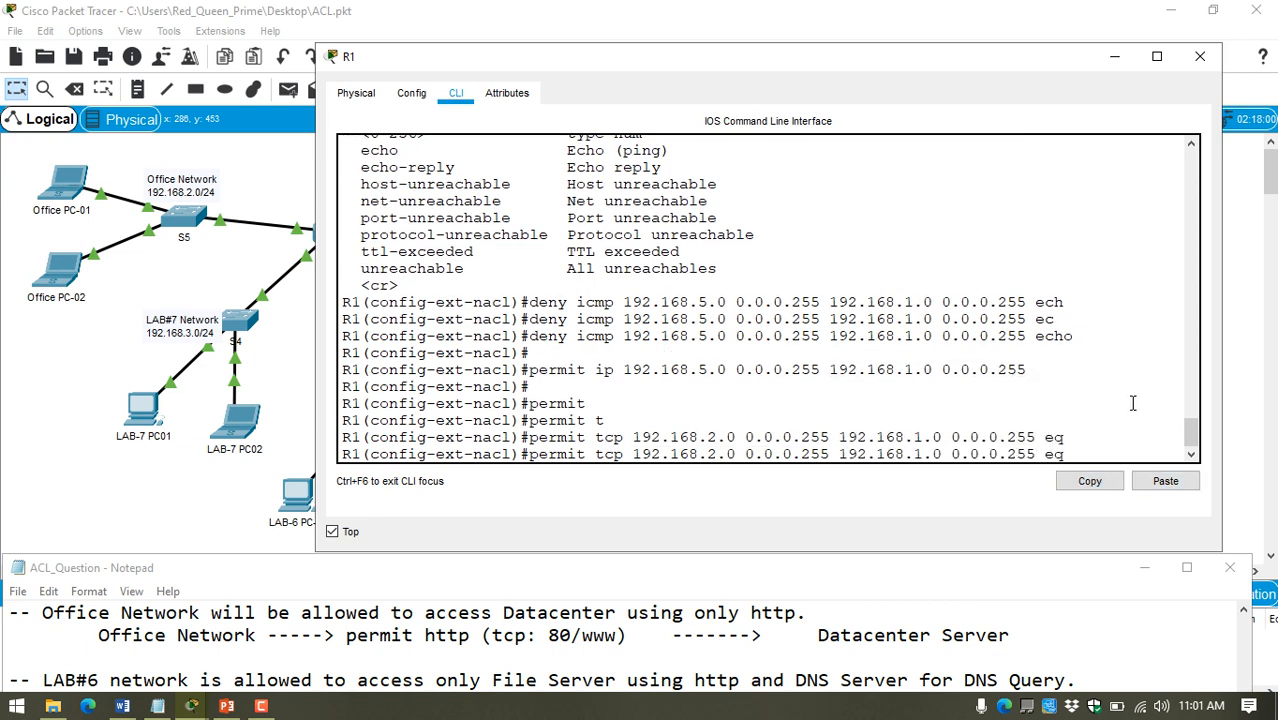
pyautogui.write('ww')
pyautogui.press('BackSpace')
pyautogui.press('BackSpace')
pyautogui.press('BackSpace')
pyautogui.write('?')
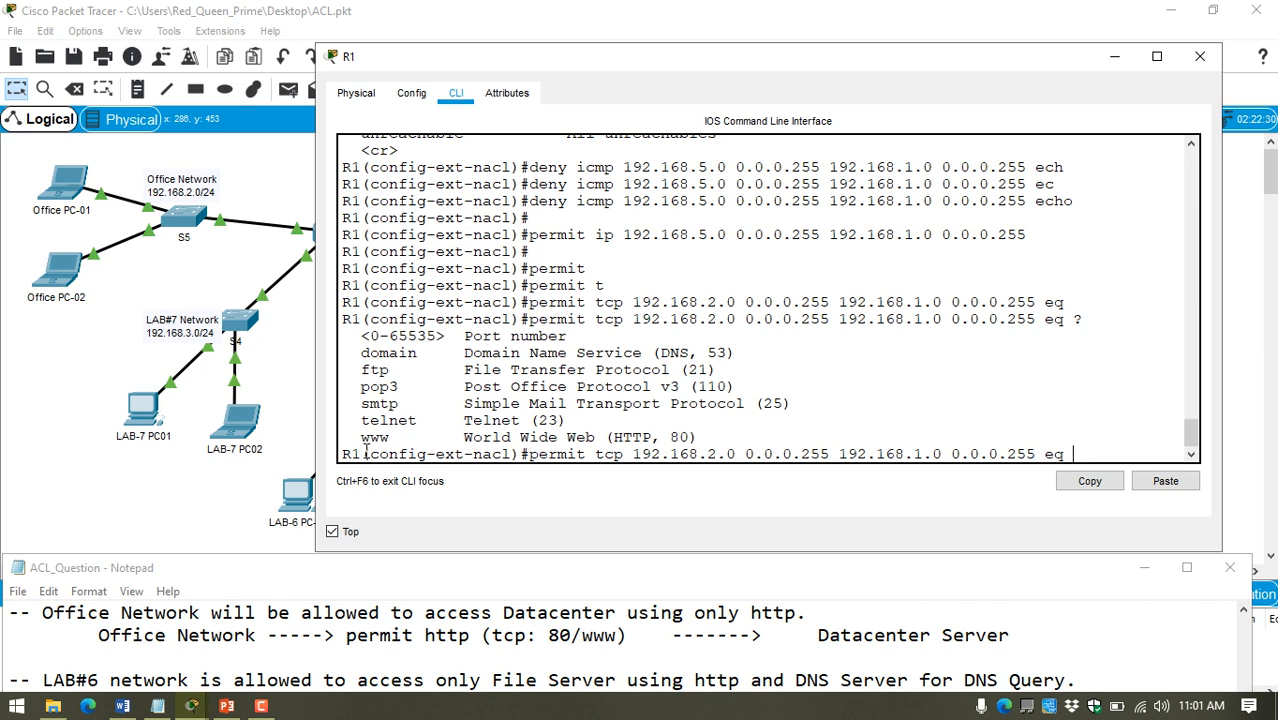
pyautogui.moveTo(362, 437); pyautogui.dragTo(722, 437)
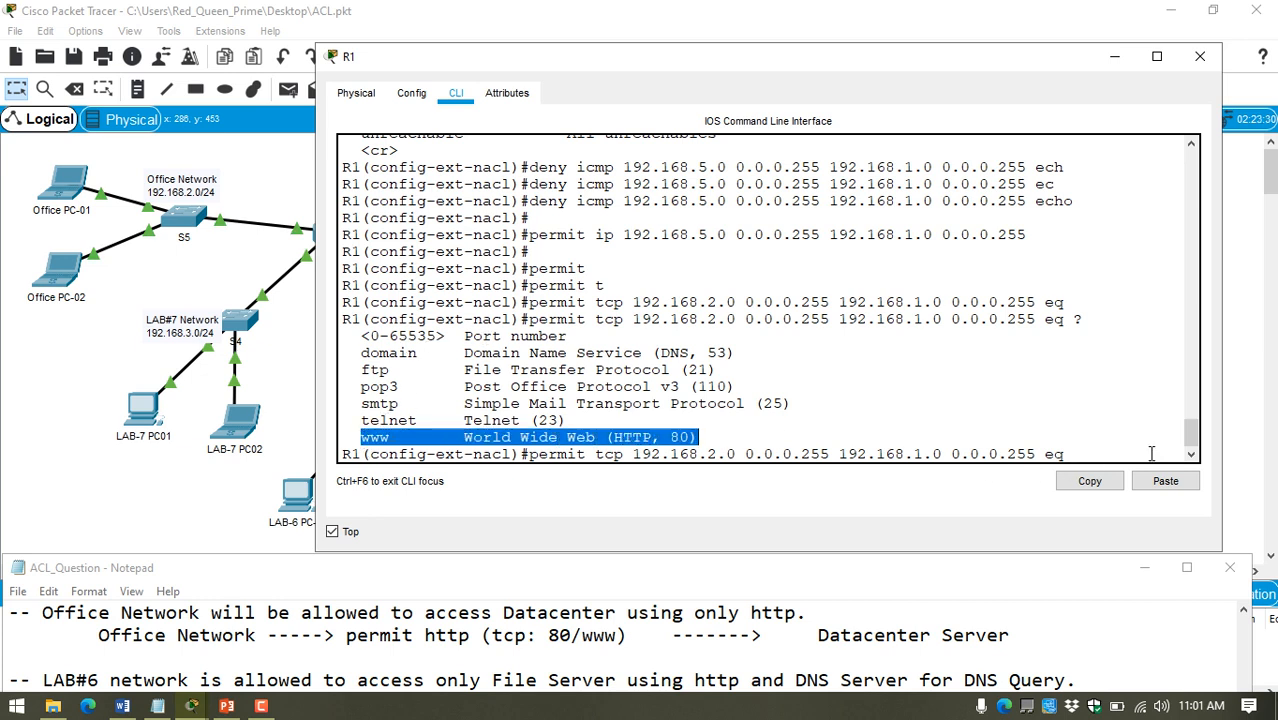
pyautogui.click(1121, 451)
pyautogui.write('www')
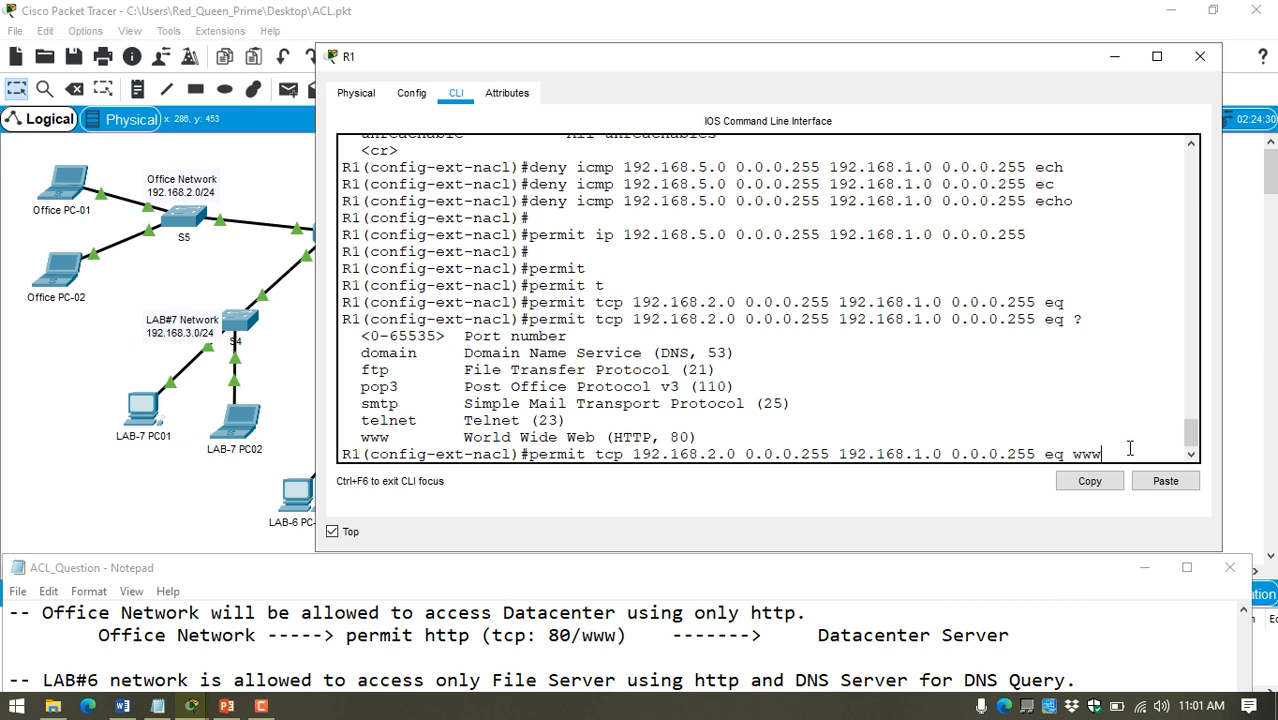
pyautogui.press('Return')
pyautogui.press('Return')
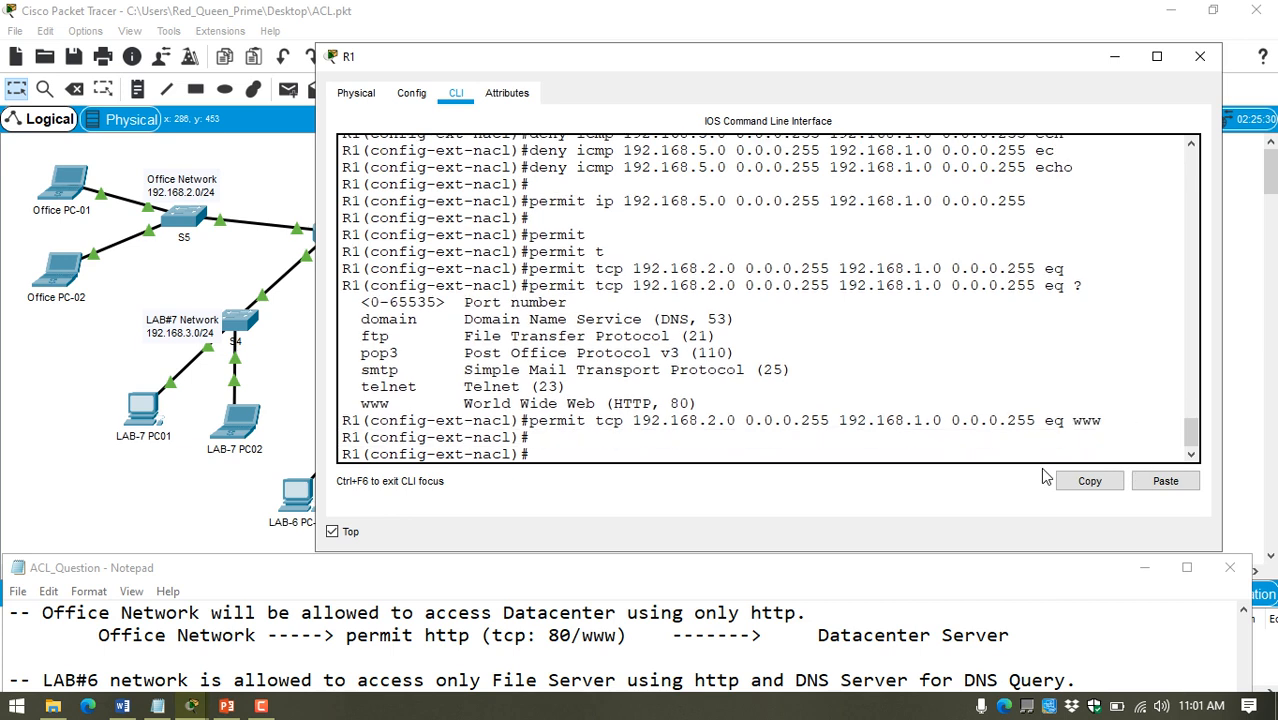
# Step: Consult the LAB#6 network rule in the notes for the protocols and servers it permits
pyautogui.moveTo(404, 639); pyautogui.dragTo(453, 641)
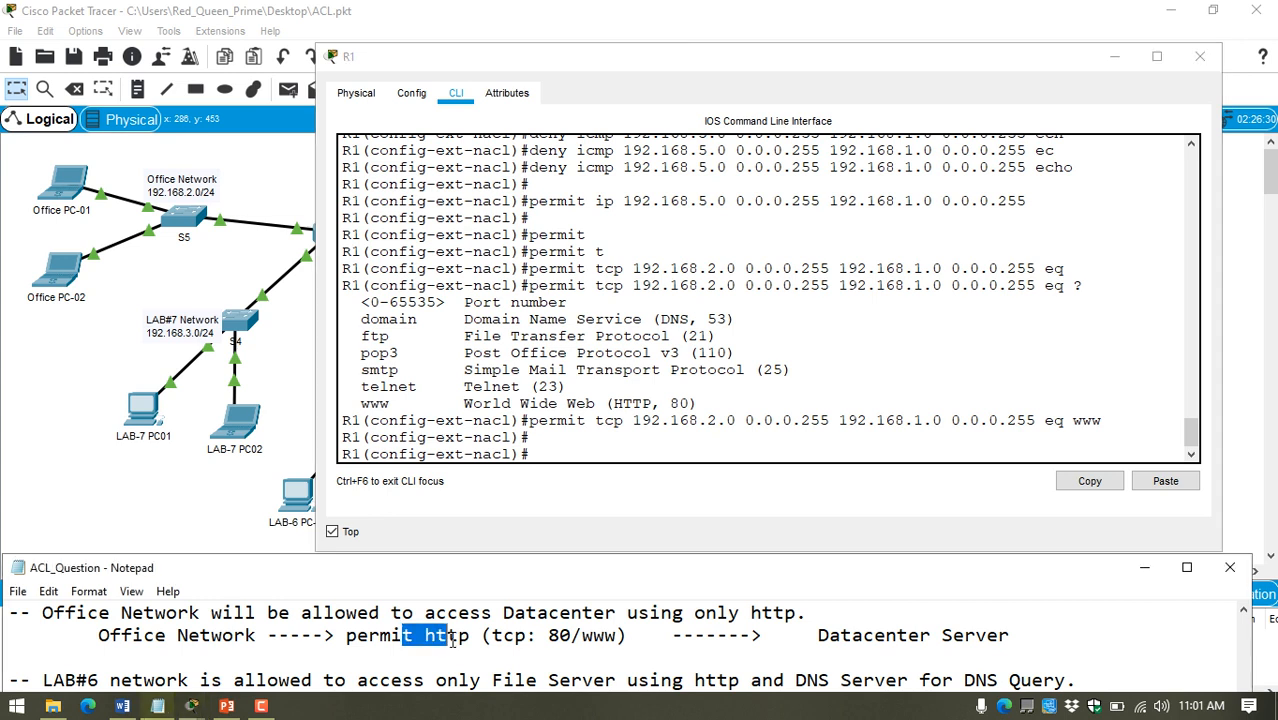
pyautogui.scroll(-1, 453, 641)
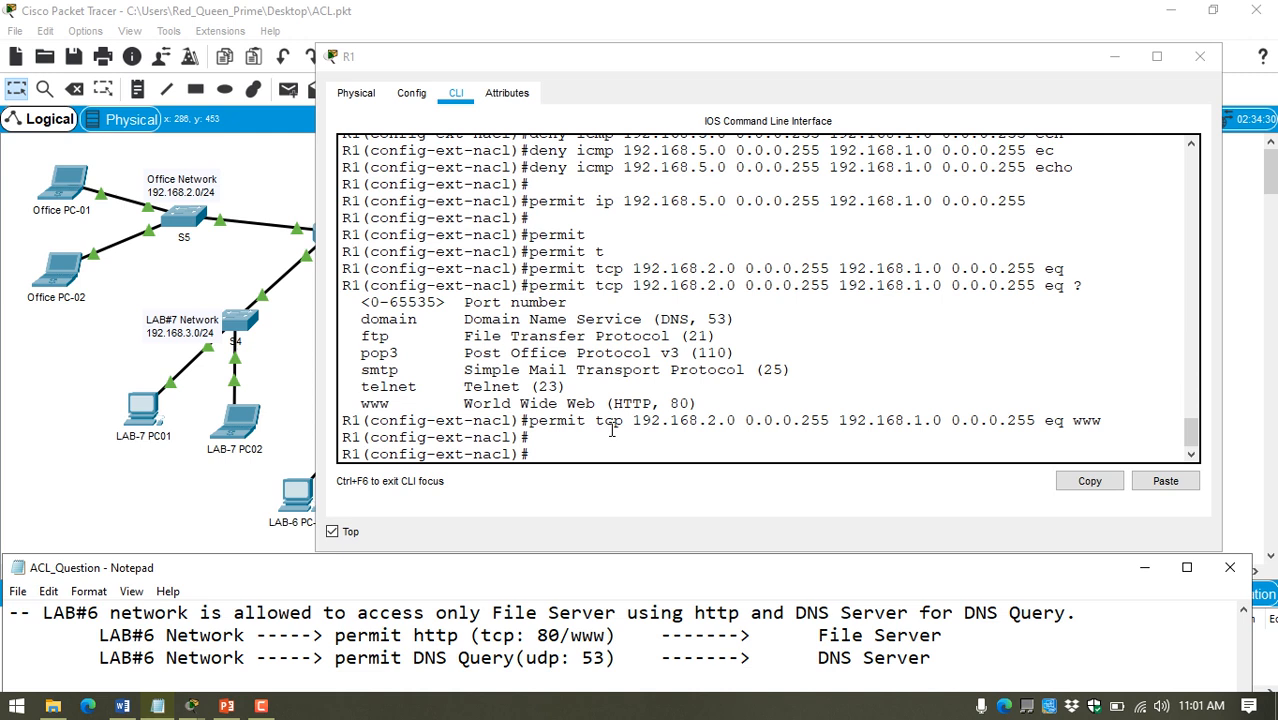
pyautogui.write('permit')
pyautogui.press('Tab')
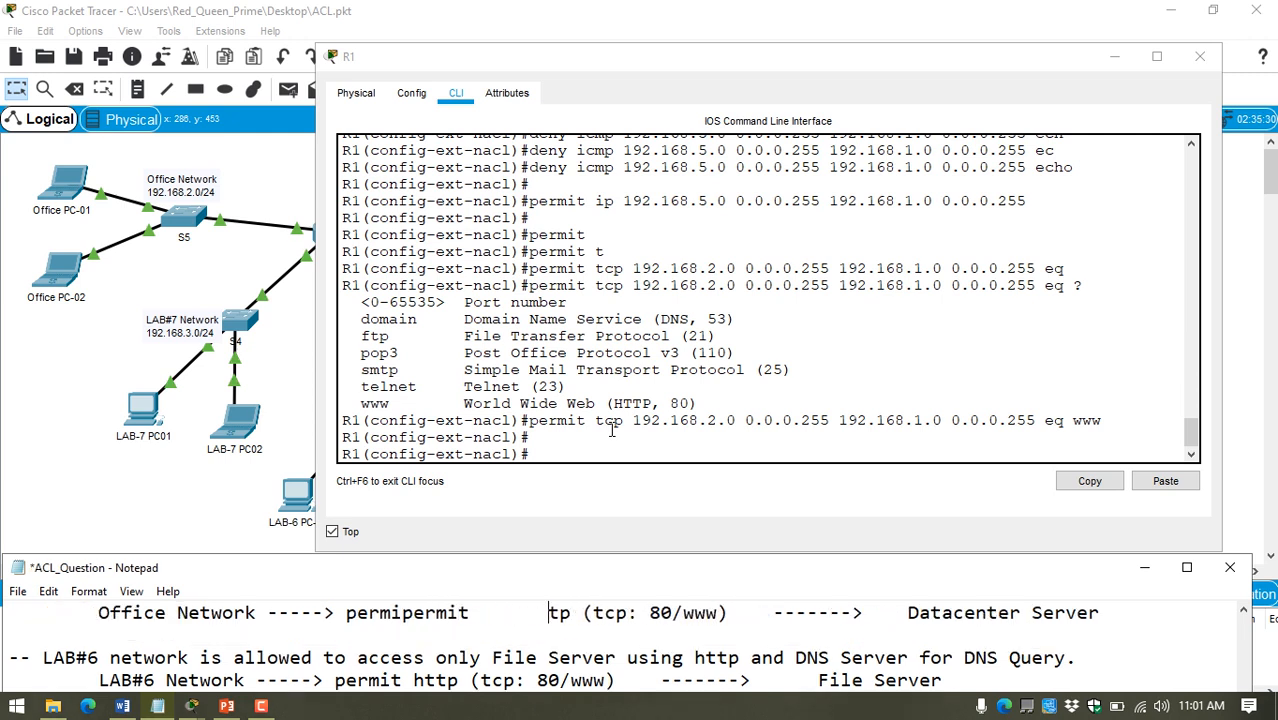
pyautogui.hotkey('ctrl', 'z')
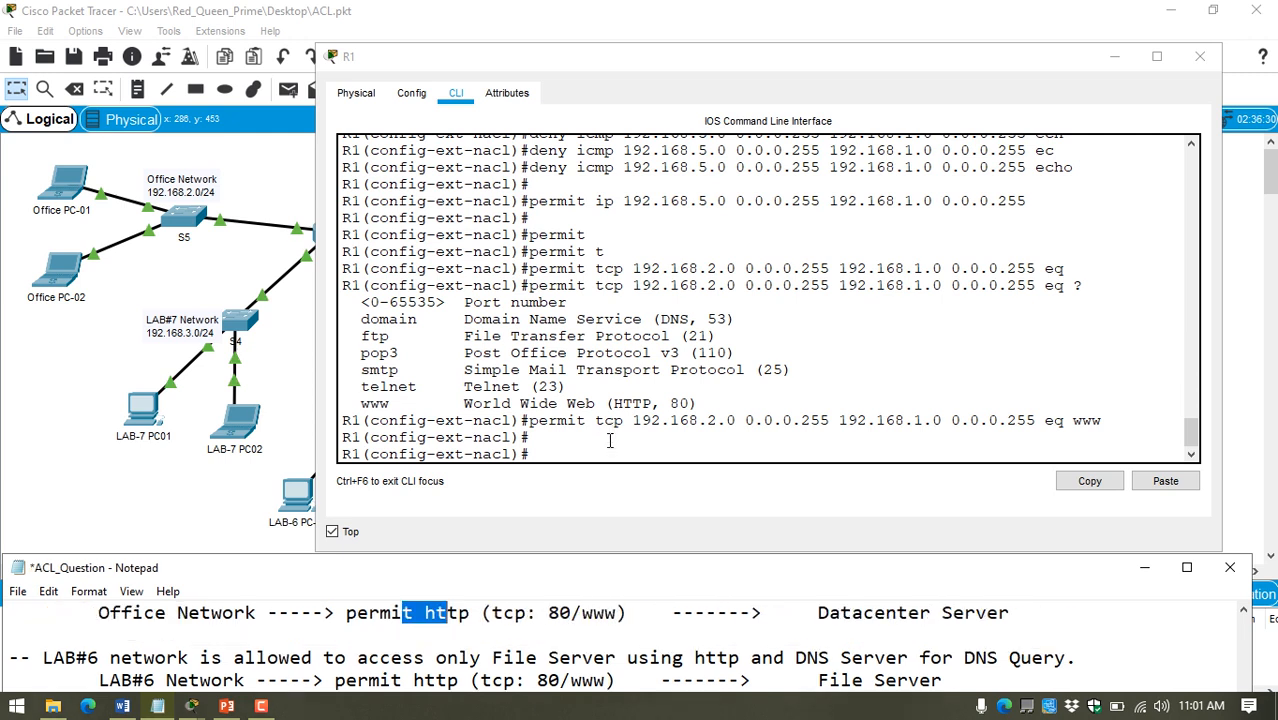
# Step: Begin a new permit statement at R1's ACL configuration prompt
pyautogui.click(609, 438)
pyautogui.write('permit')
pyautogui.press('Tab')
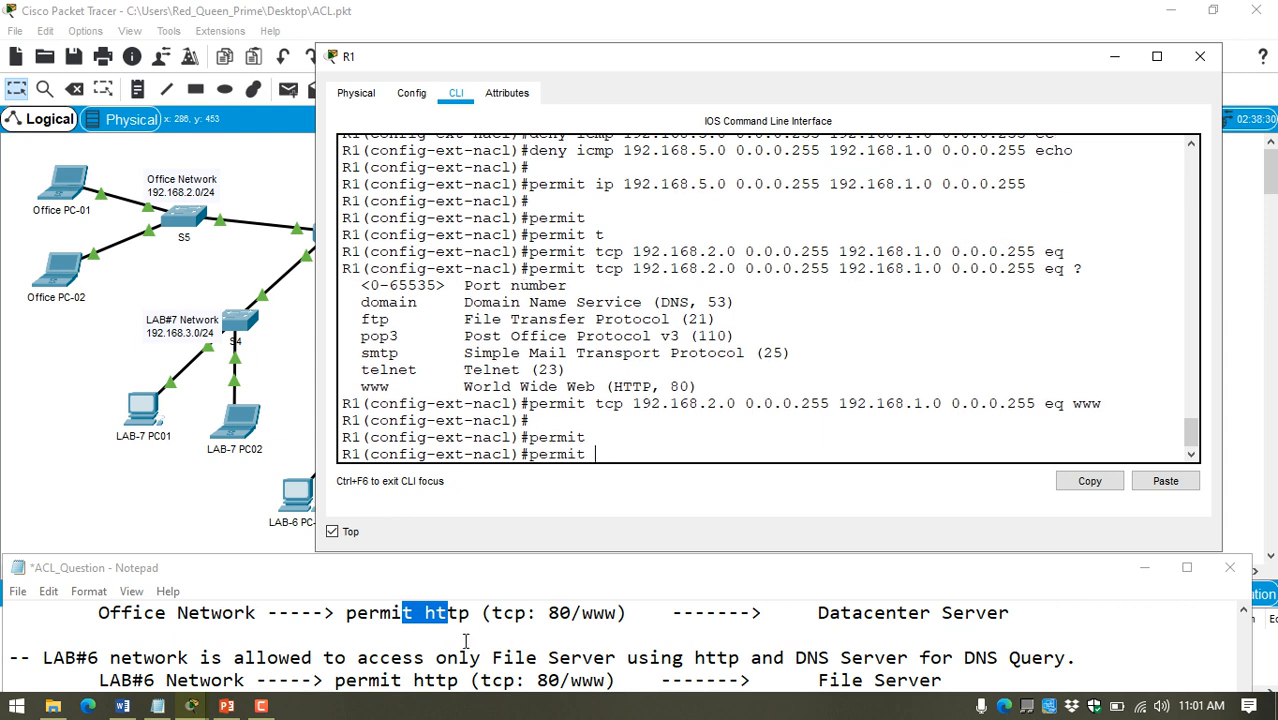
# Step: Recheck the LAB#6 network rule in the notes and set the new permit statement's protocol to tcp
pyautogui.click(381, 650)
pyautogui.scroll(1, 381, 650)
pyautogui.scroll(-2, 420, 630)
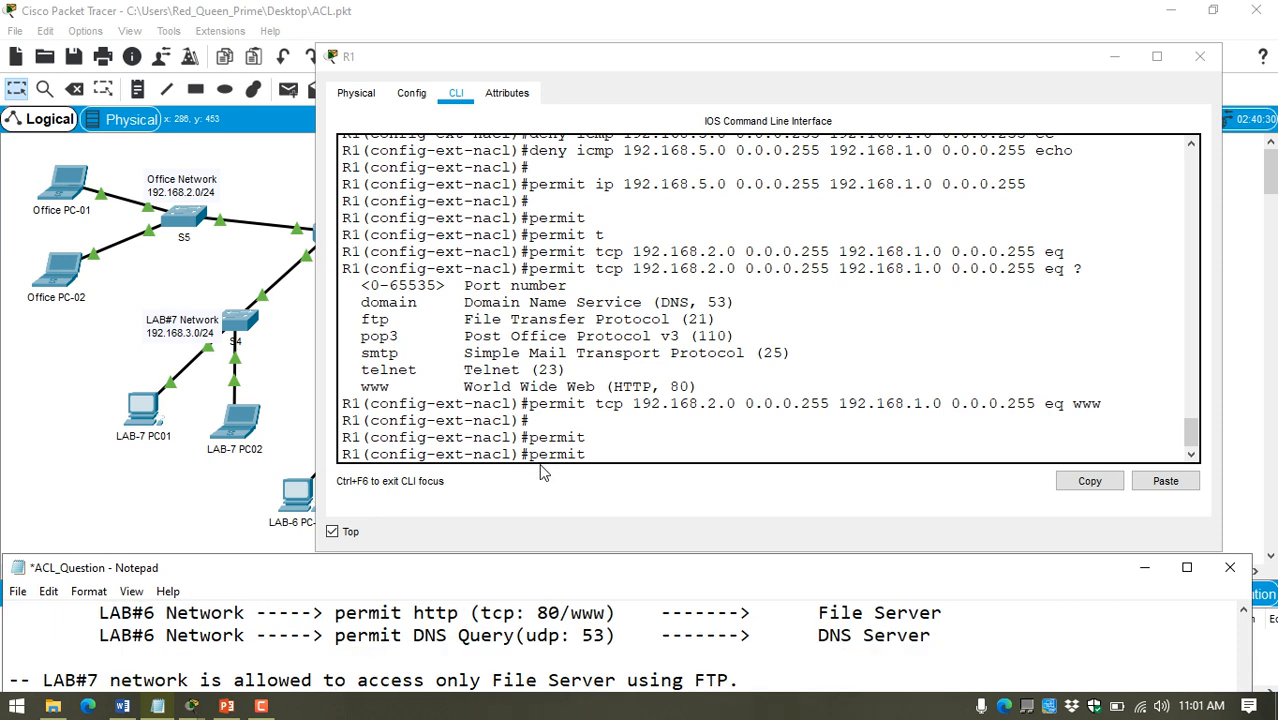
pyautogui.scroll(1, 512, 632)
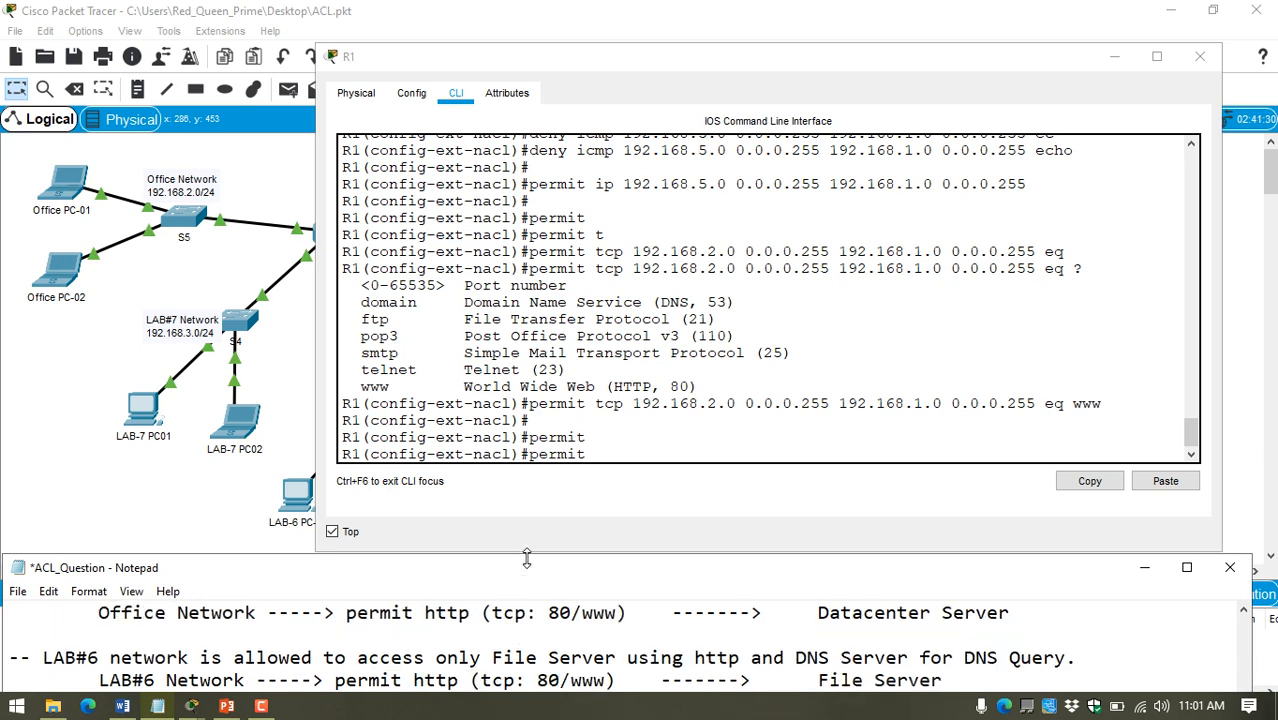
pyautogui.click(606, 452)
pyautogui.click(621, 435)
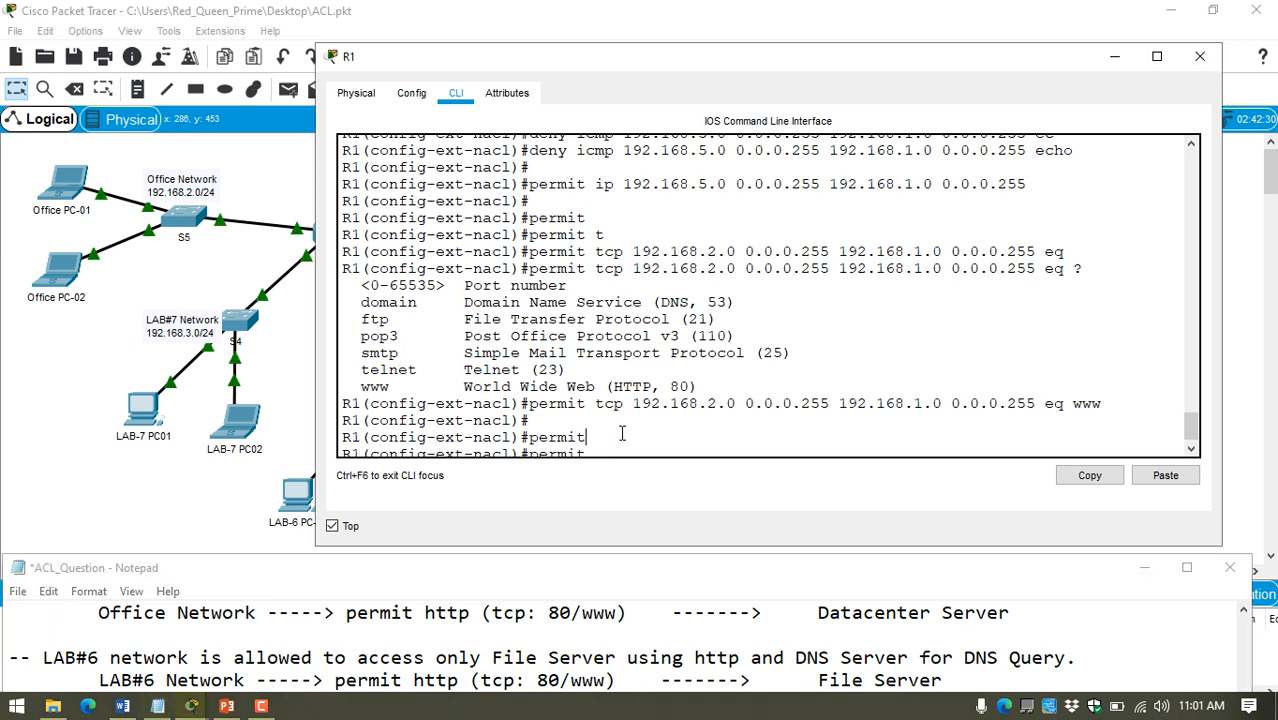
pyautogui.press('Tab')
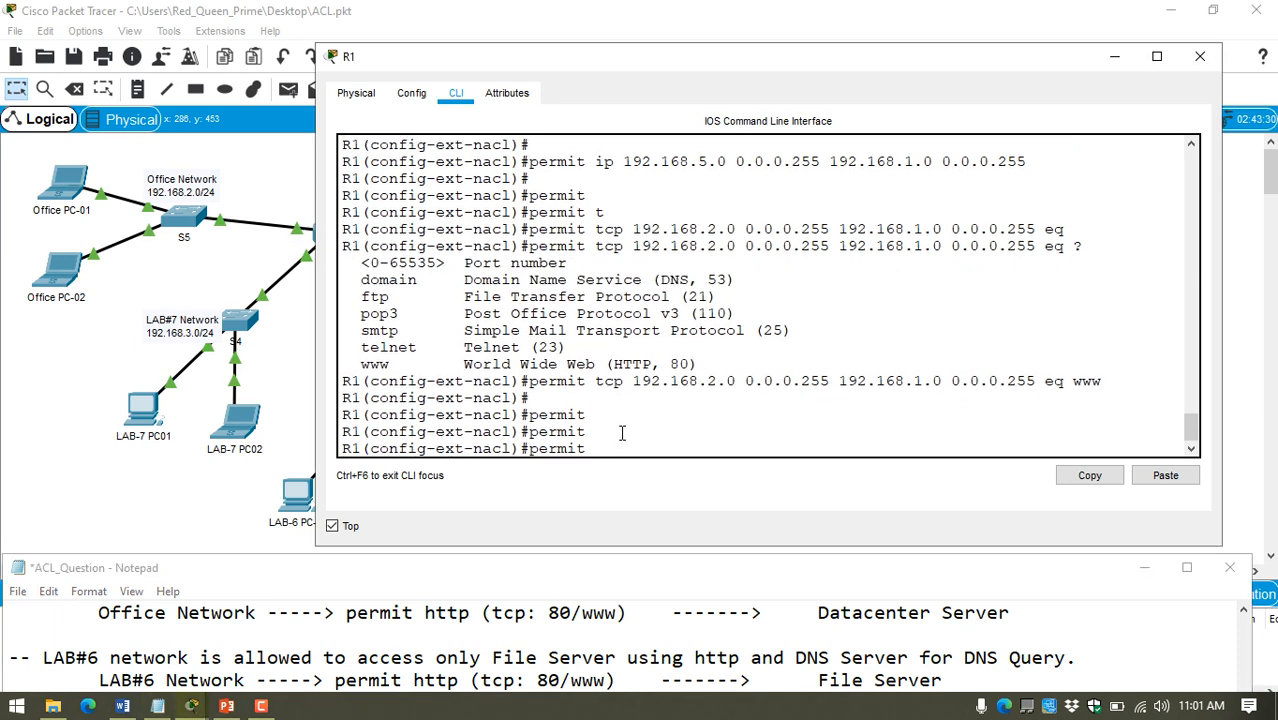
pyautogui.write('t')
pyautogui.press('Tab')
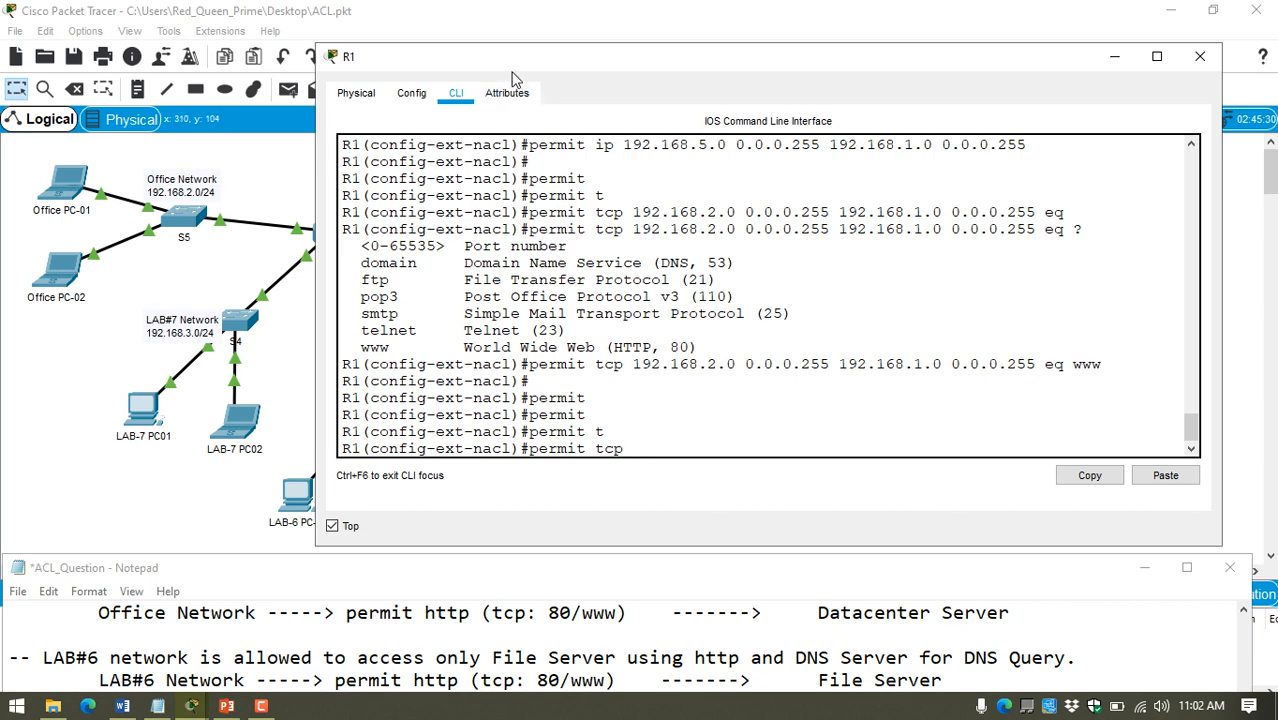
# Step: Add the LAB#6 Network as the statement's source, copying 192.168.4.0 from its topology label and adding wildcard mask 0.0.0.255
pyautogui.moveTo(522, 60); pyautogui.dragTo(755, 40)
pyautogui.click(417, 452)
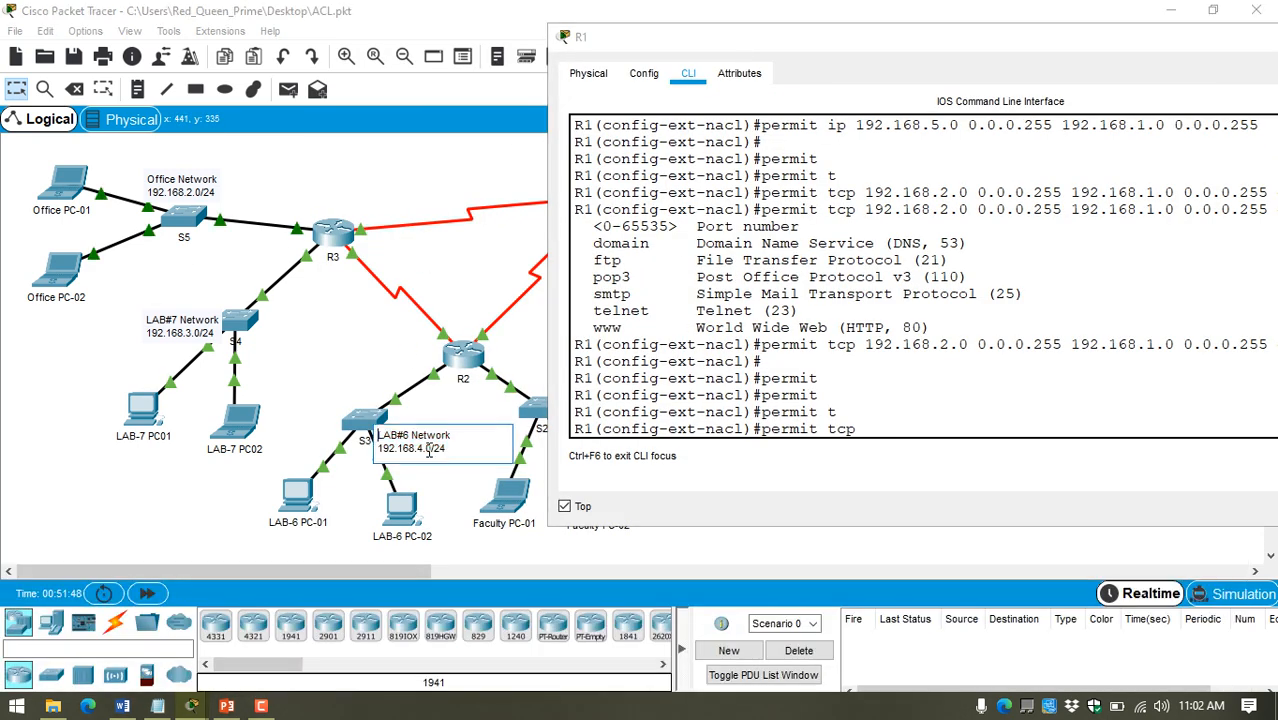
pyautogui.moveTo(426, 449); pyautogui.dragTo(363, 450)
pyautogui.press('super+c')
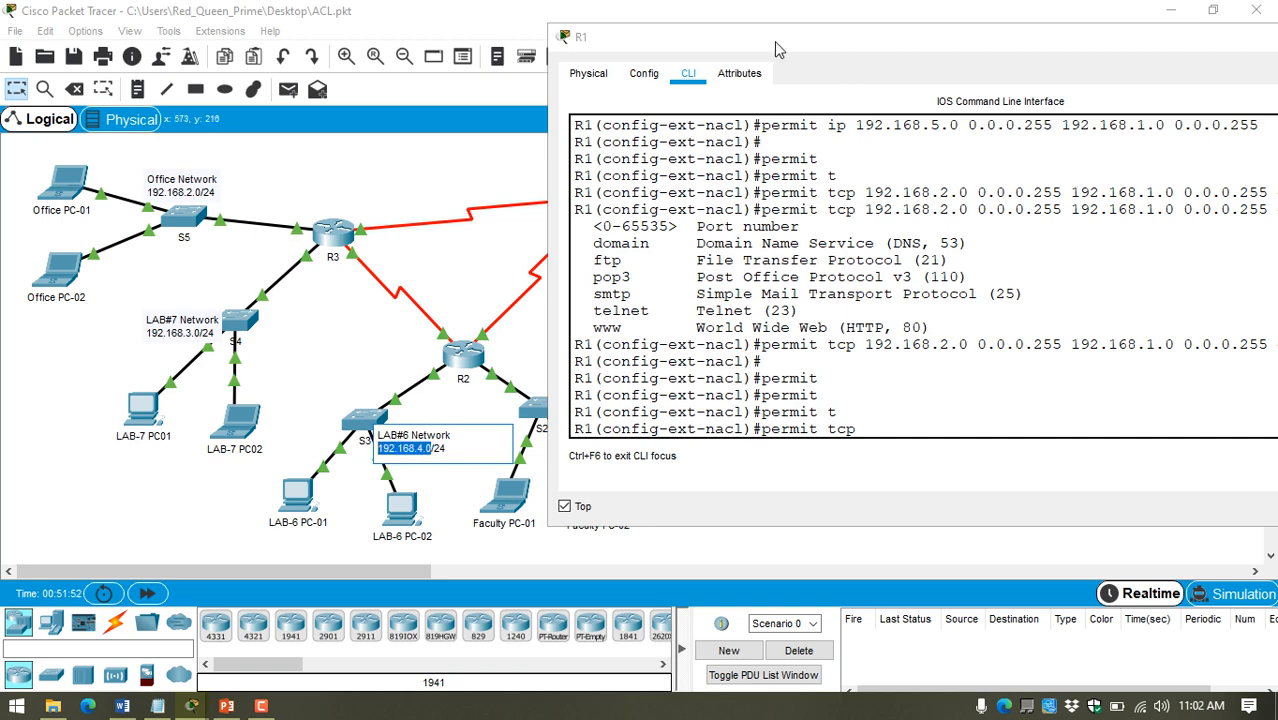
pyautogui.moveTo(776, 40); pyautogui.dragTo(618, 24)
pyautogui.rightClick(769, 387)
pyautogui.click(785, 420)
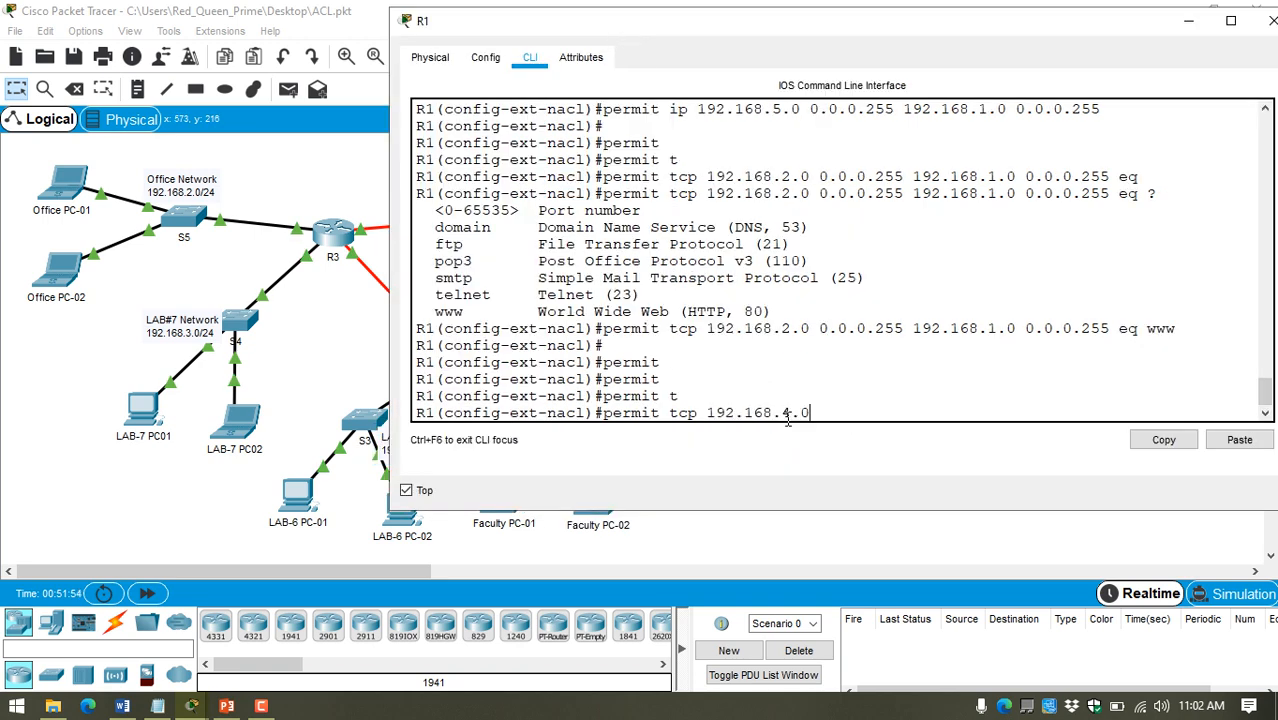
pyautogui.write('0.0.0.255')
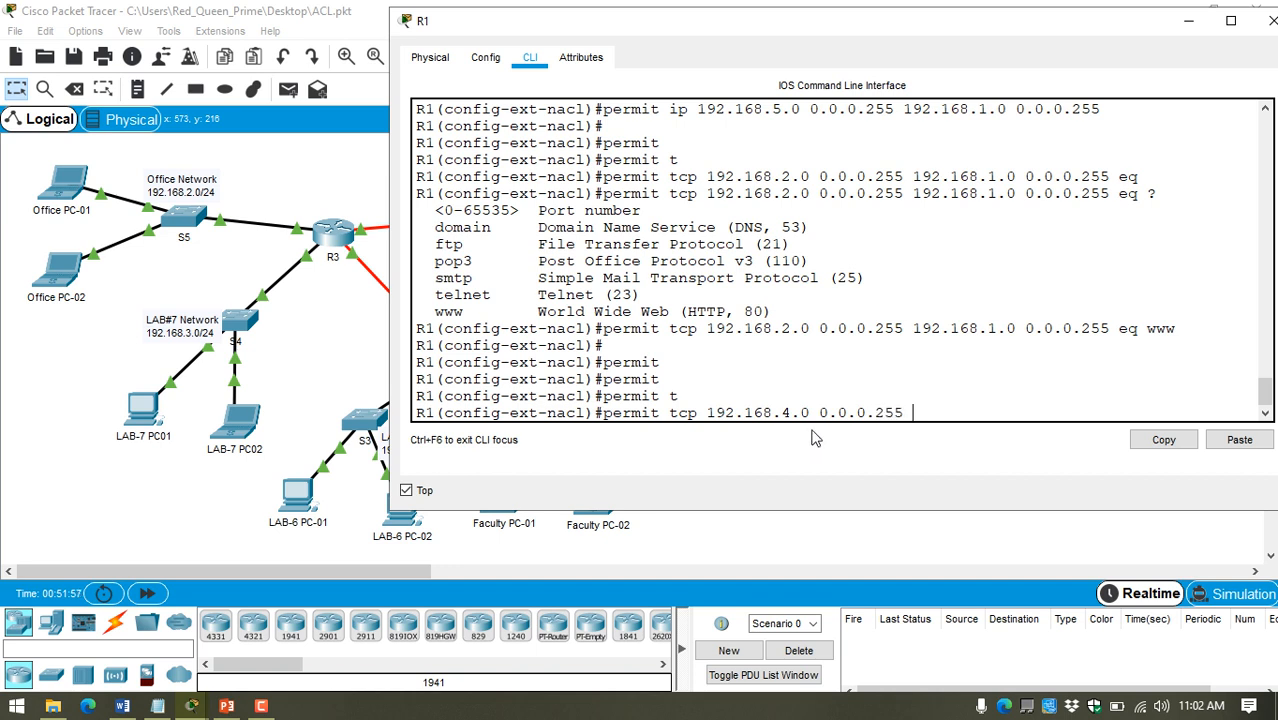
# Step: Consult the notes for the LAB#6 destination and add the "host" keyword to the TCP statement
pyautogui.click(159, 706)
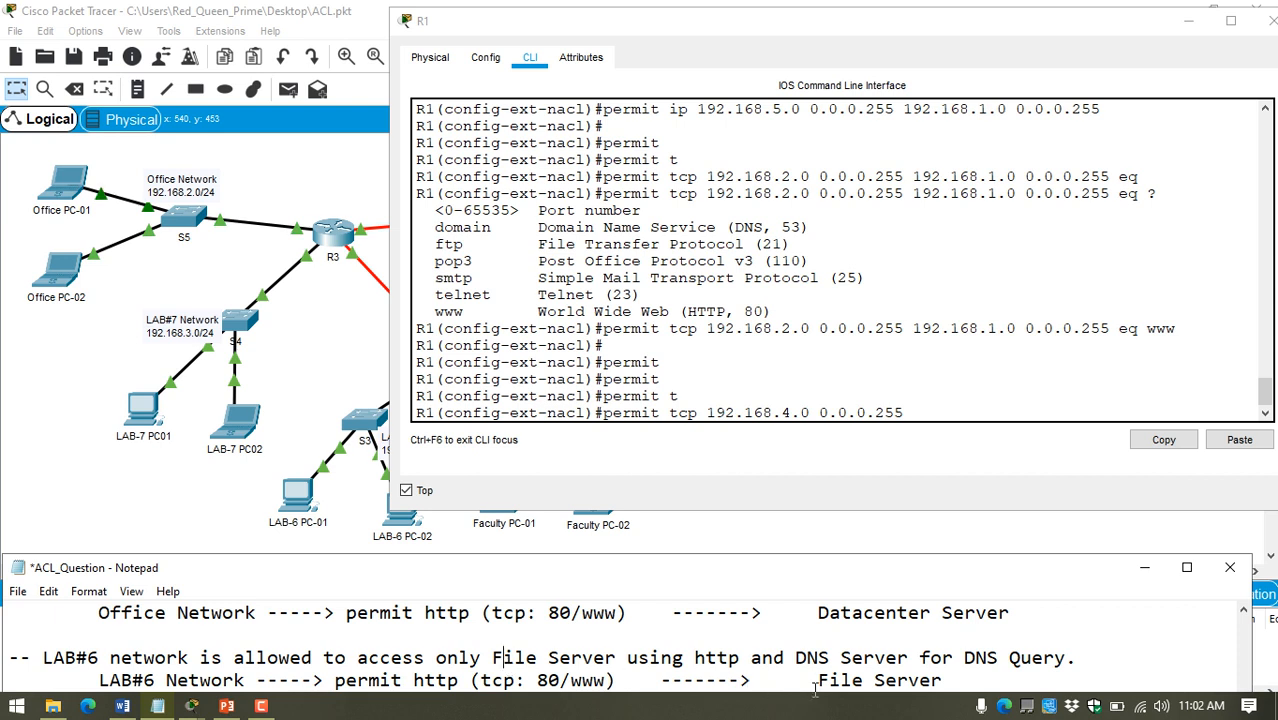
pyautogui.click(84, 451)
pyautogui.click(955, 415)
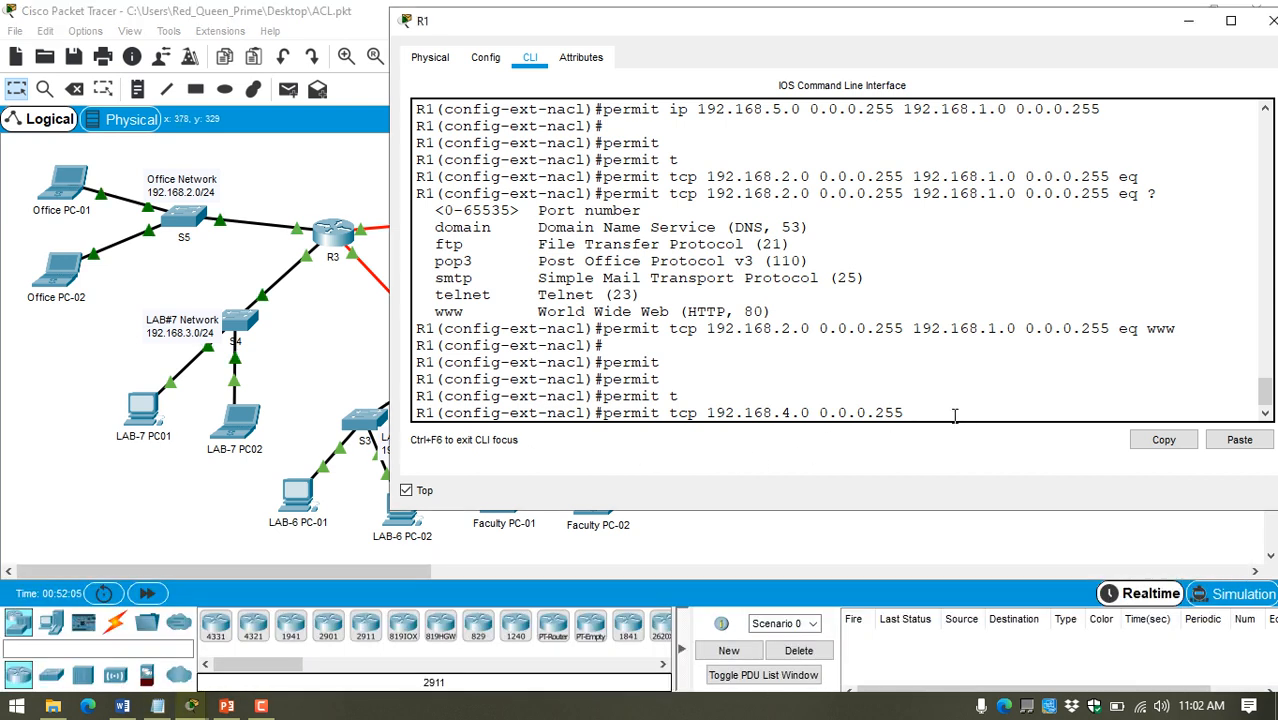
pyautogui.write('hos')
pyautogui.press('Tab')
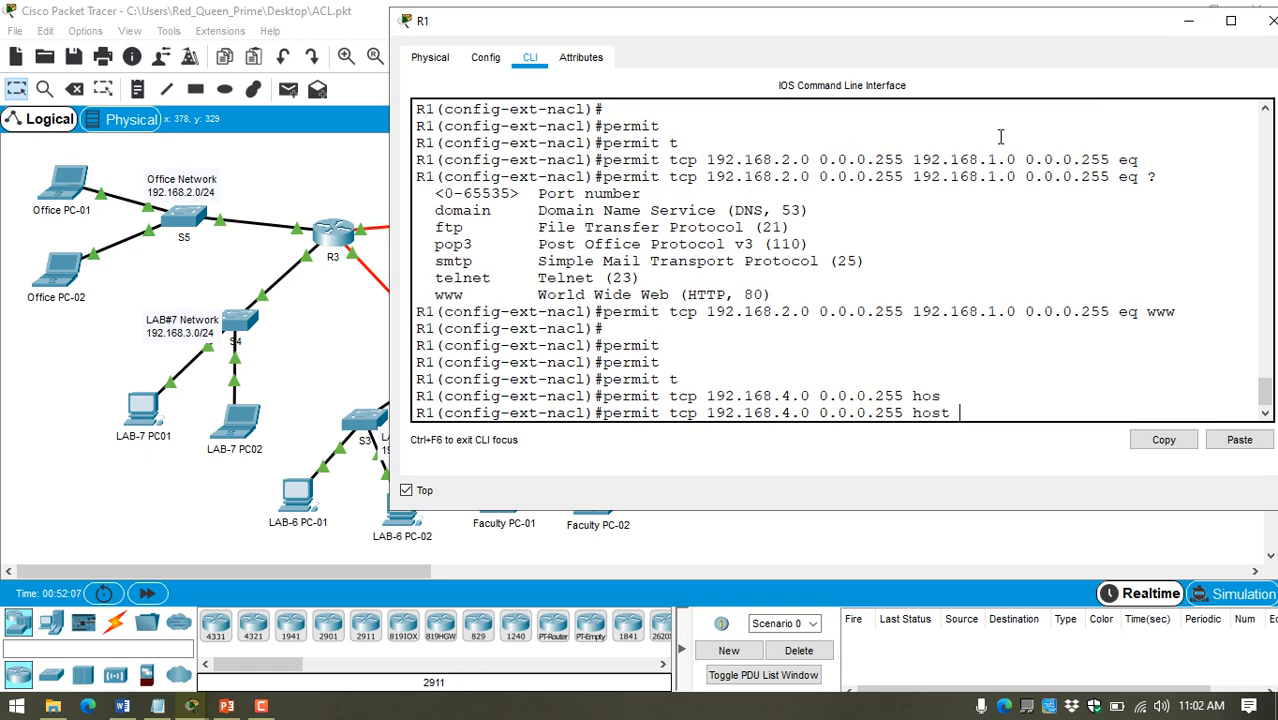
# Step: Copy the File Server's address 192.168.1.14 from its IP configuration and paste it as the statement's destination host
pyautogui.moveTo(975, 21); pyautogui.dragTo(394, 414)
pyautogui.click(800, 398)
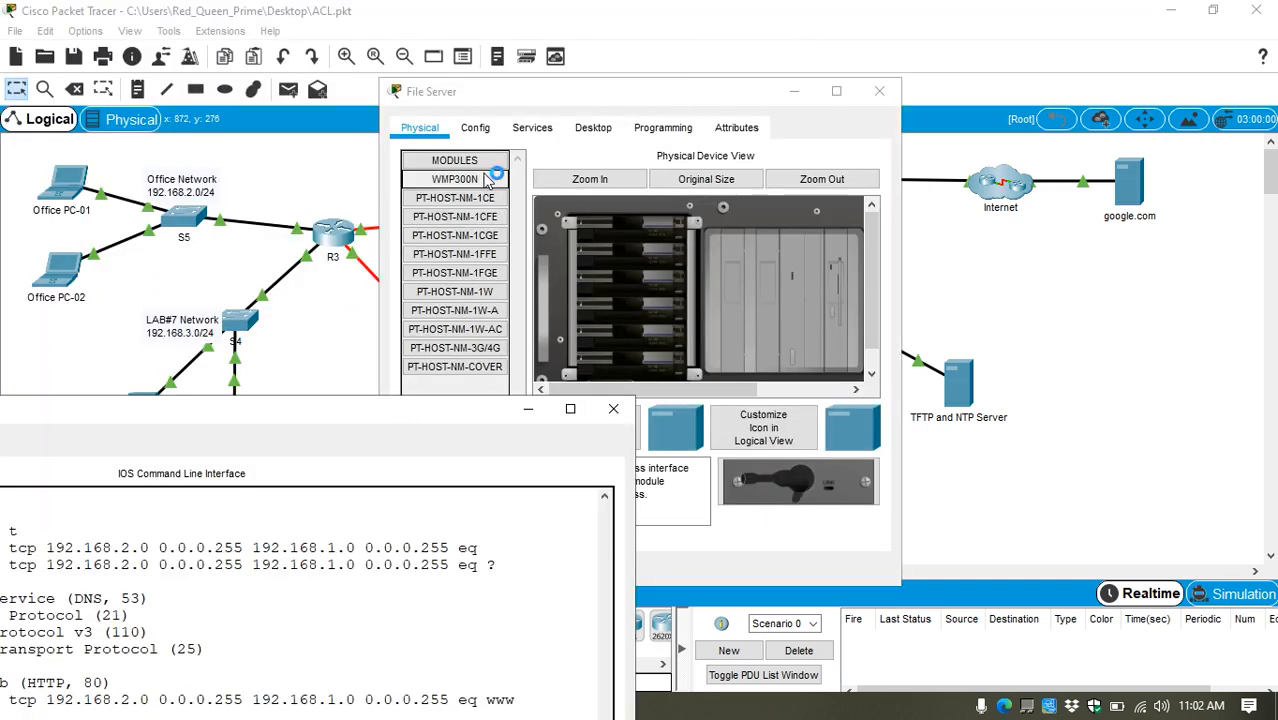
pyautogui.click(593, 127)
pyautogui.click(440, 208)
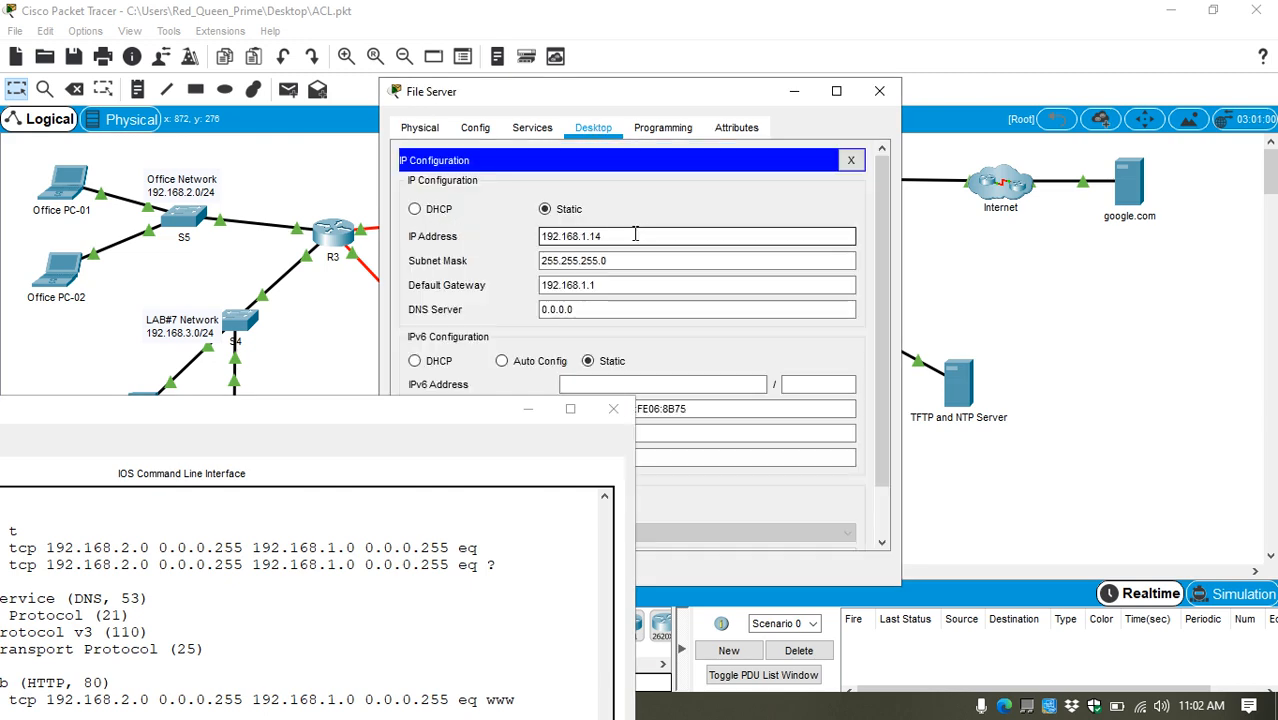
pyautogui.moveTo(648, 235); pyautogui.dragTo(455, 238)
pyautogui.press('super+c')
pyautogui.click(879, 91)
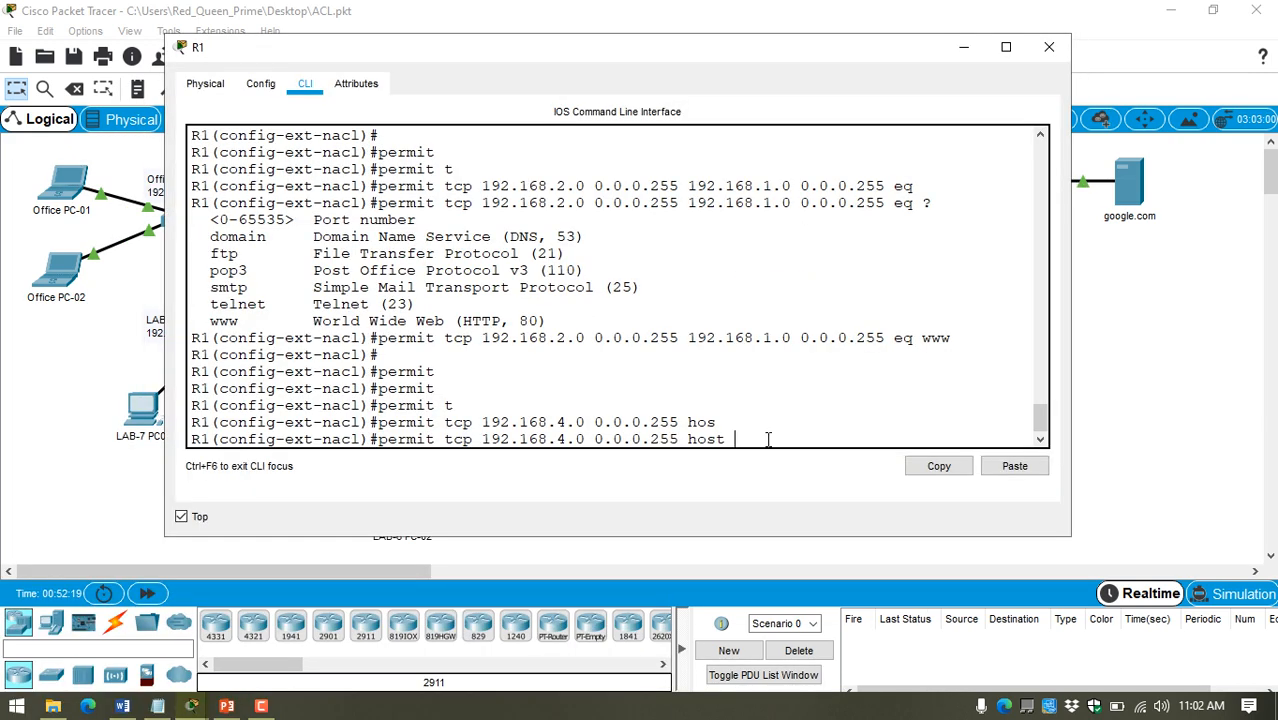
pyautogui.click(1013, 468)
# Step: Complete the LAB#6 TCP statement with "eq www" and submit it
pyautogui.write('w')
pyautogui.press('BackSpace')
pyautogui.write('ew')
pyautogui.press('Tab')
pyautogui.press('BackSpace')
pyautogui.write('q')
pyautogui.press('Tab')
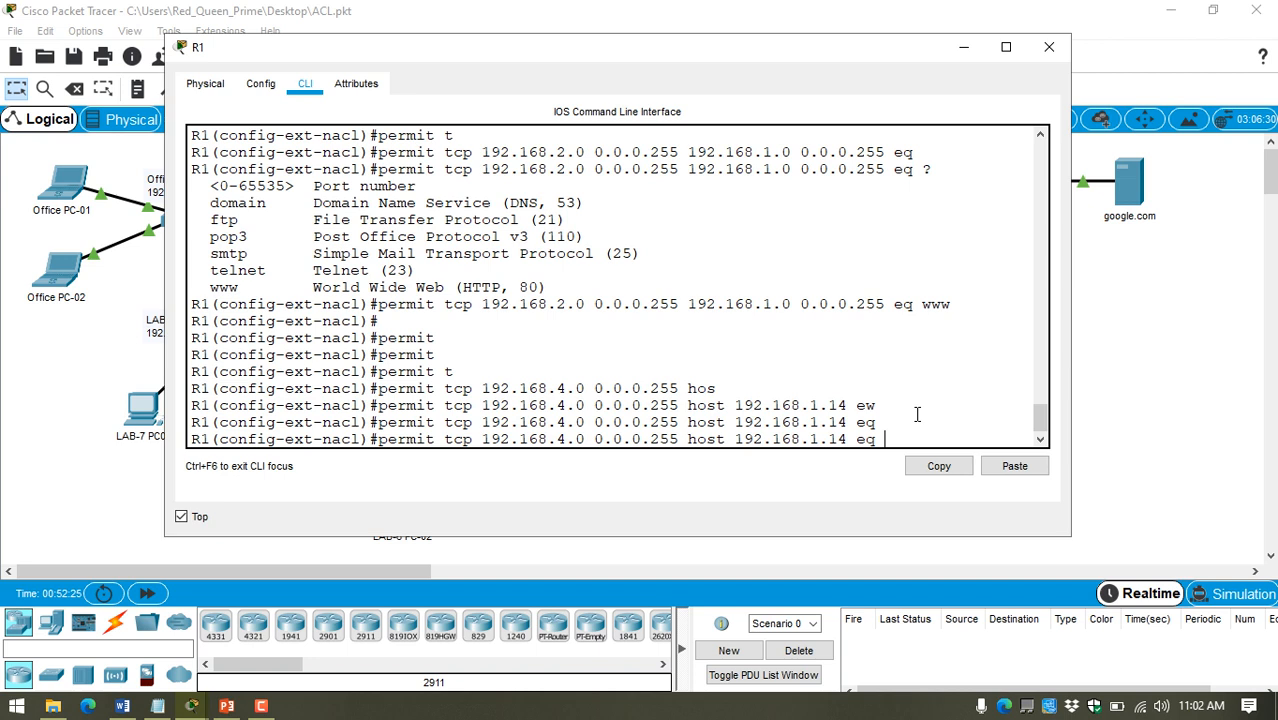
pyautogui.write('www')
pyautogui.press('Return')
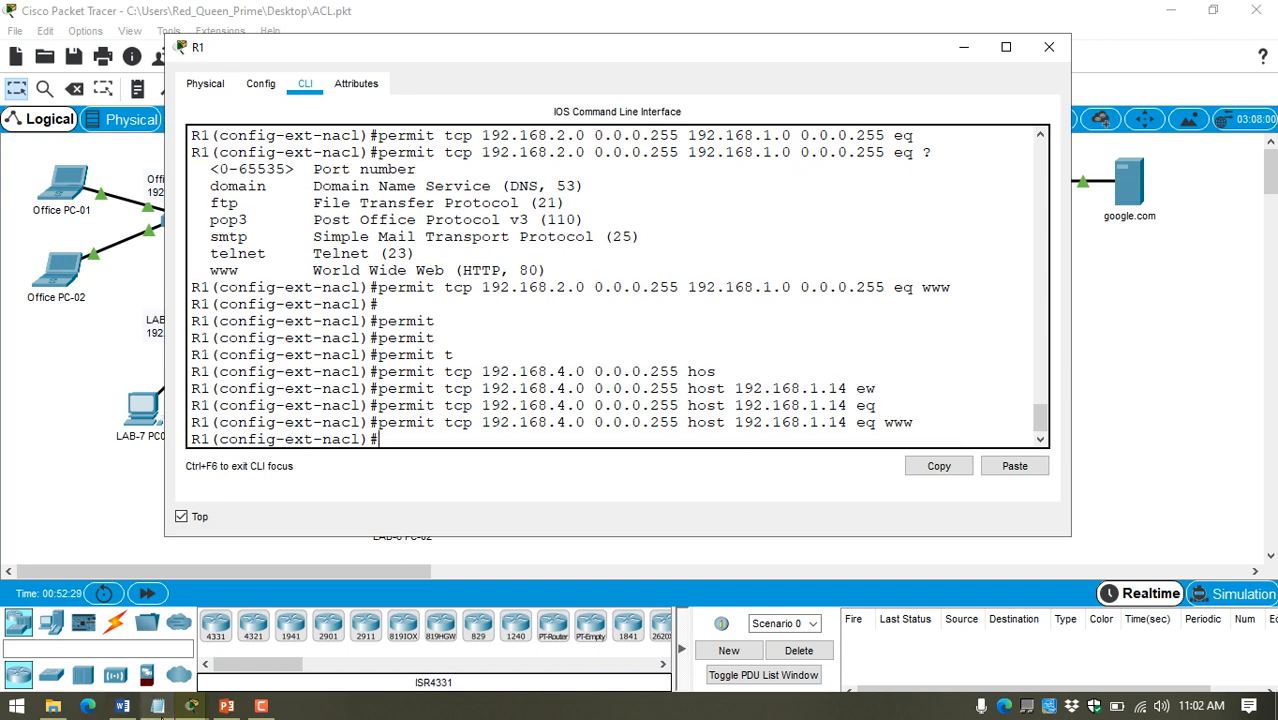
# Step: Consult the LAB#6 DNS rule in the notes, then recall the last TCP statement, remove "eq www" and change its protocol to udp
pyautogui.click(157, 706)
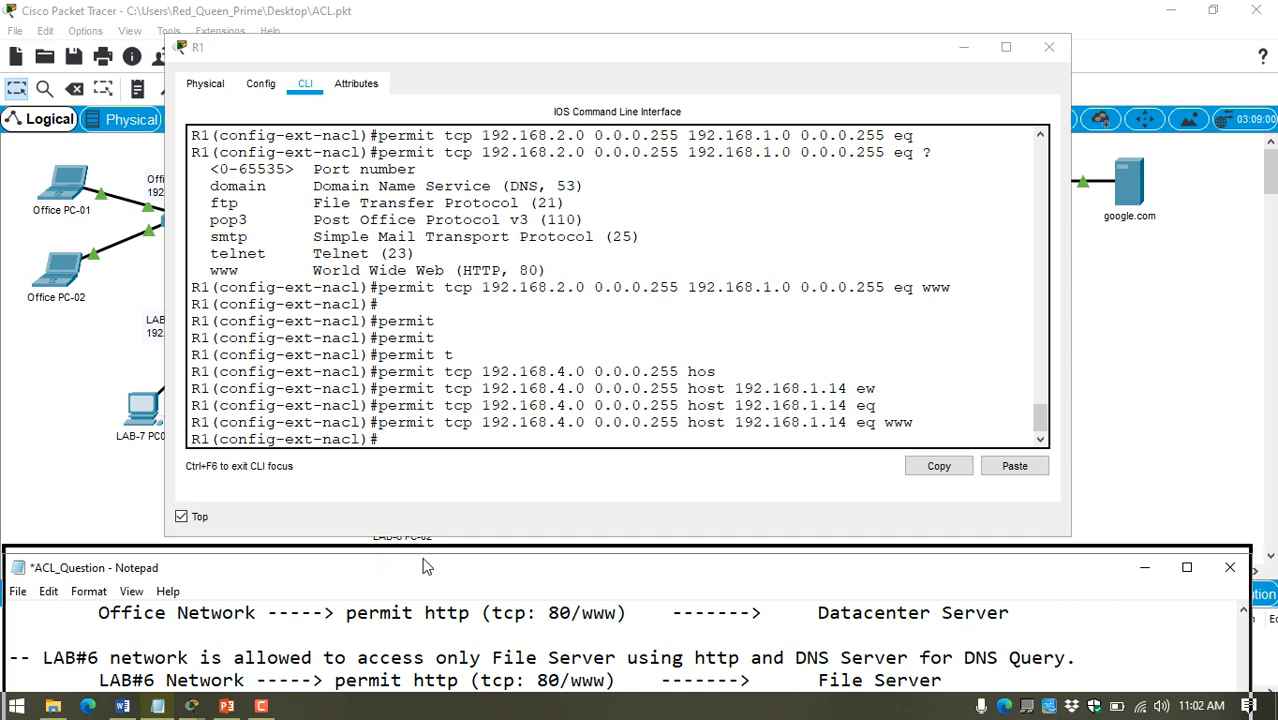
pyautogui.moveTo(423, 567); pyautogui.dragTo(423, 545)
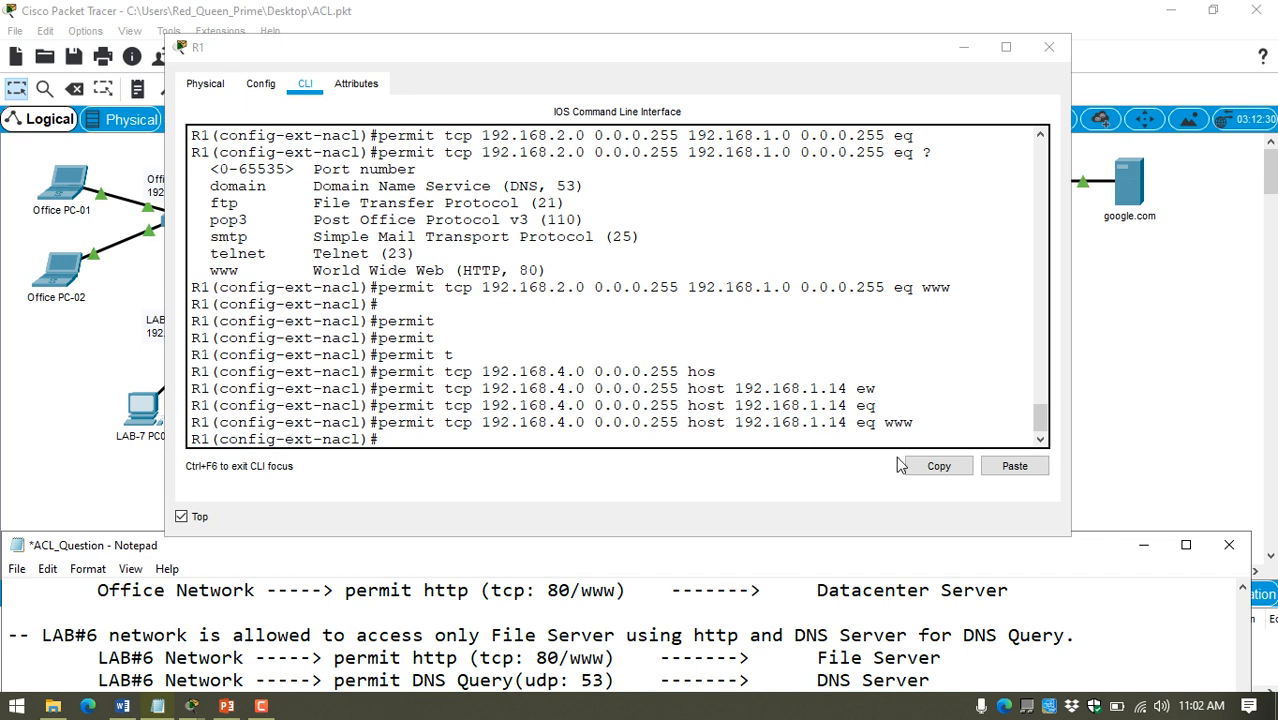
pyautogui.click(886, 422)
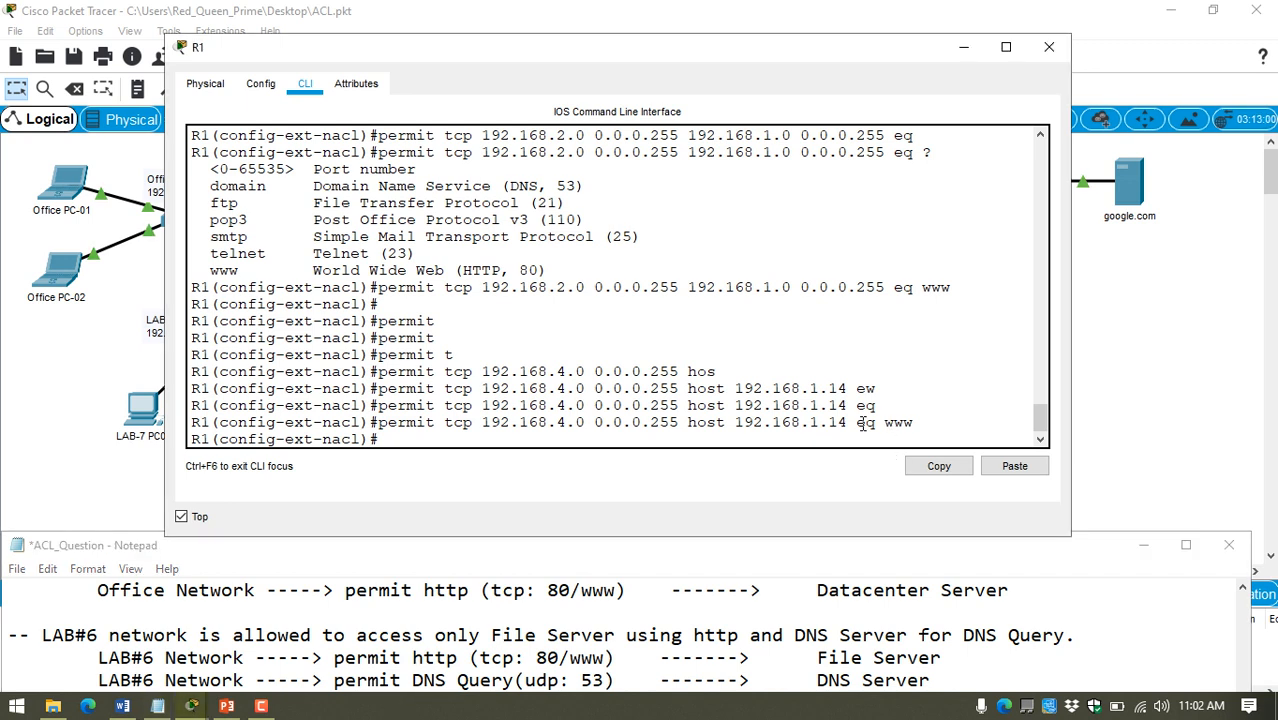
pyautogui.press('Return')
pyautogui.press('Up')
pyautogui.press('BackSpace')
pyautogui.press('BackSpace')
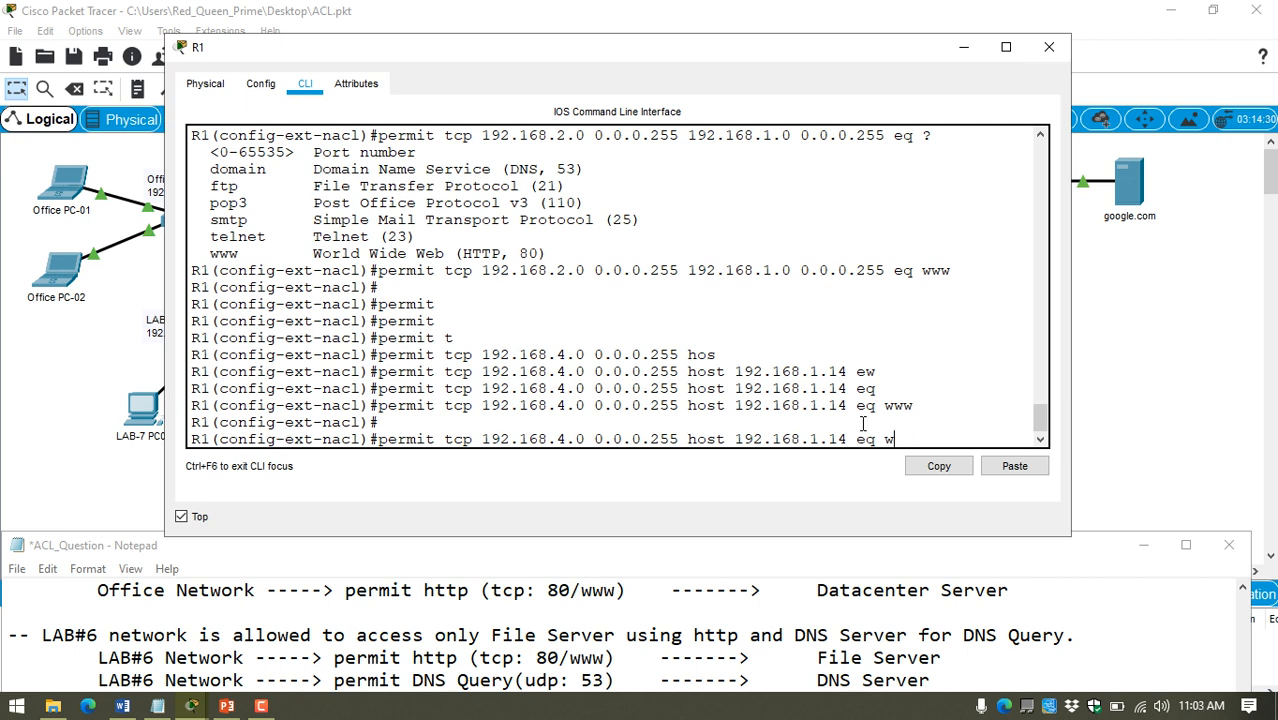
pyautogui.press('BackSpace')
pyautogui.press('BackSpace')
pyautogui.press('BackSpace')
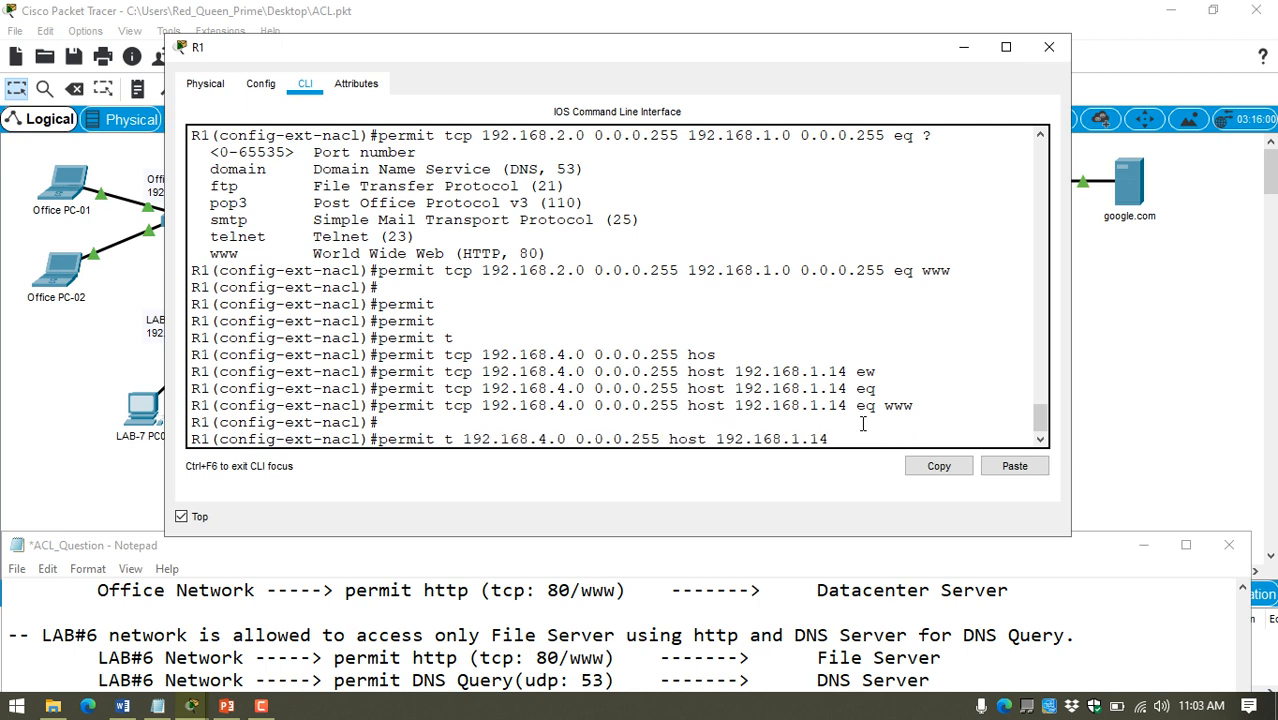
pyautogui.write('udp')
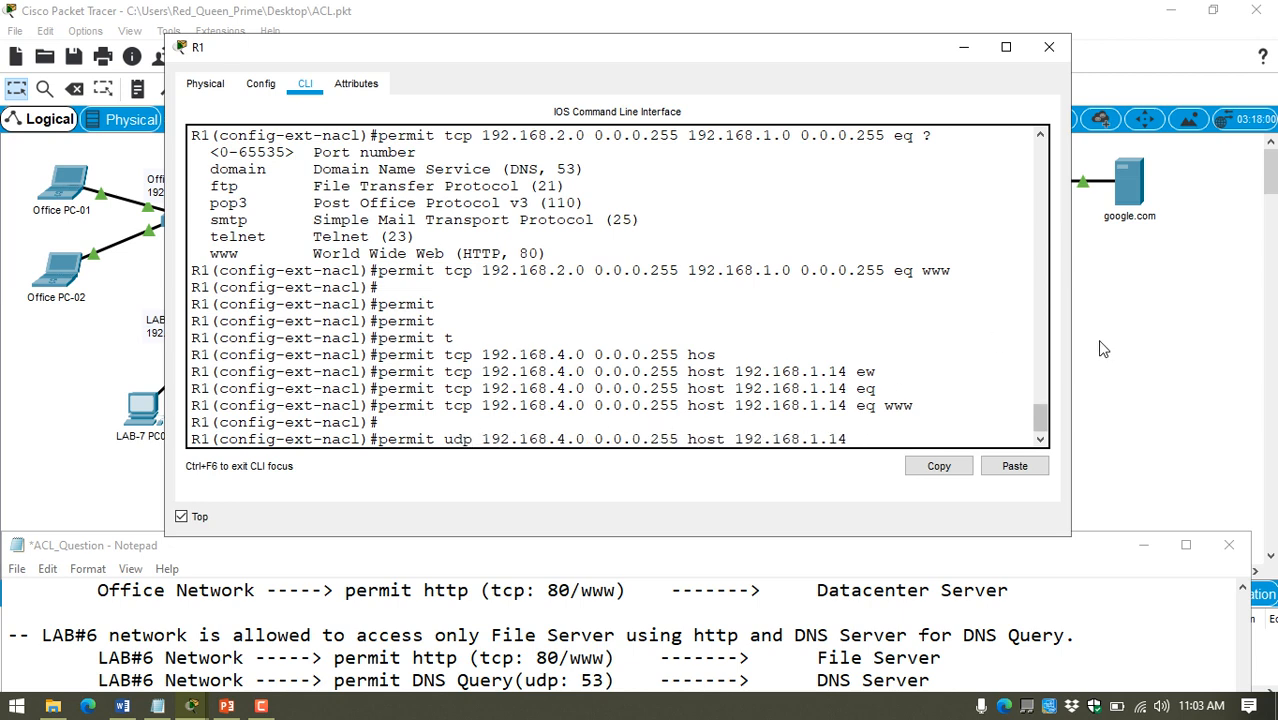
# Step: Look up the DNS Server's address in its IP configuration and set the UDP statement's destination host to 192.168.1.10
pyautogui.click(862, 424)
pyautogui.moveTo(857, 50); pyautogui.dragTo(588, 66)
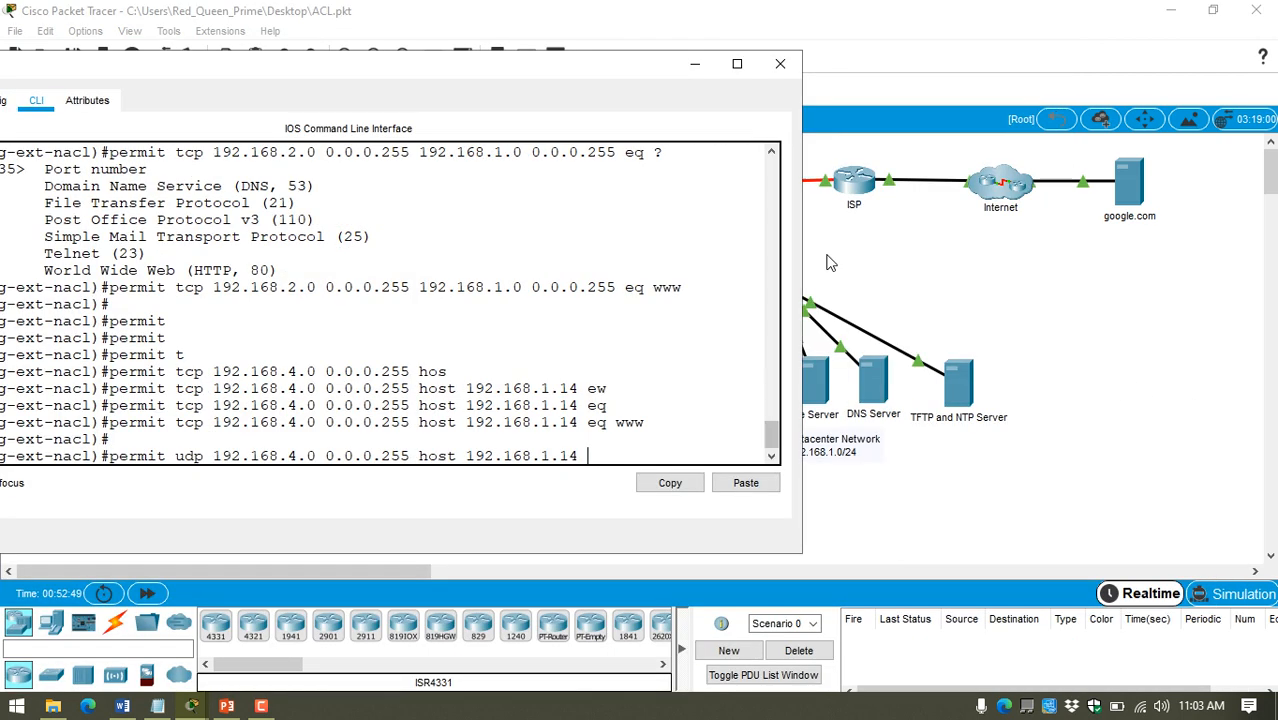
pyautogui.click(872, 378)
pyautogui.moveTo(655, 75); pyautogui.dragTo(654, 383)
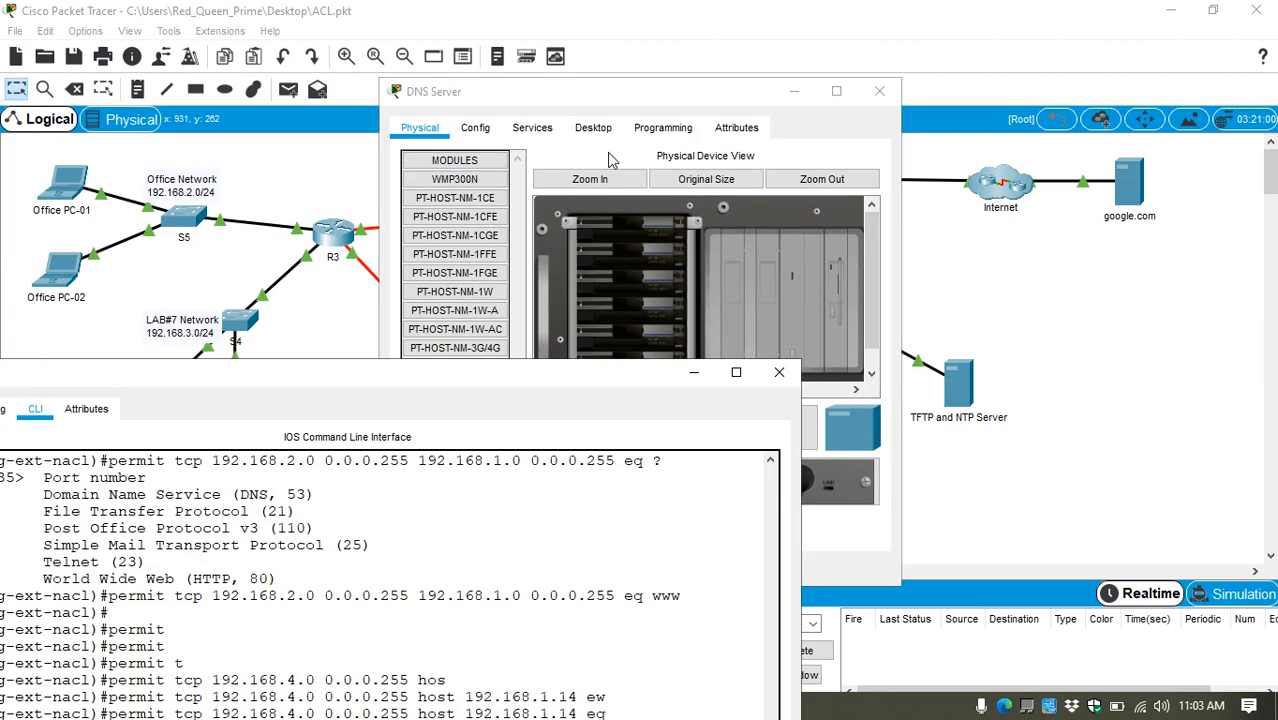
pyautogui.click(593, 127)
pyautogui.click(487, 187)
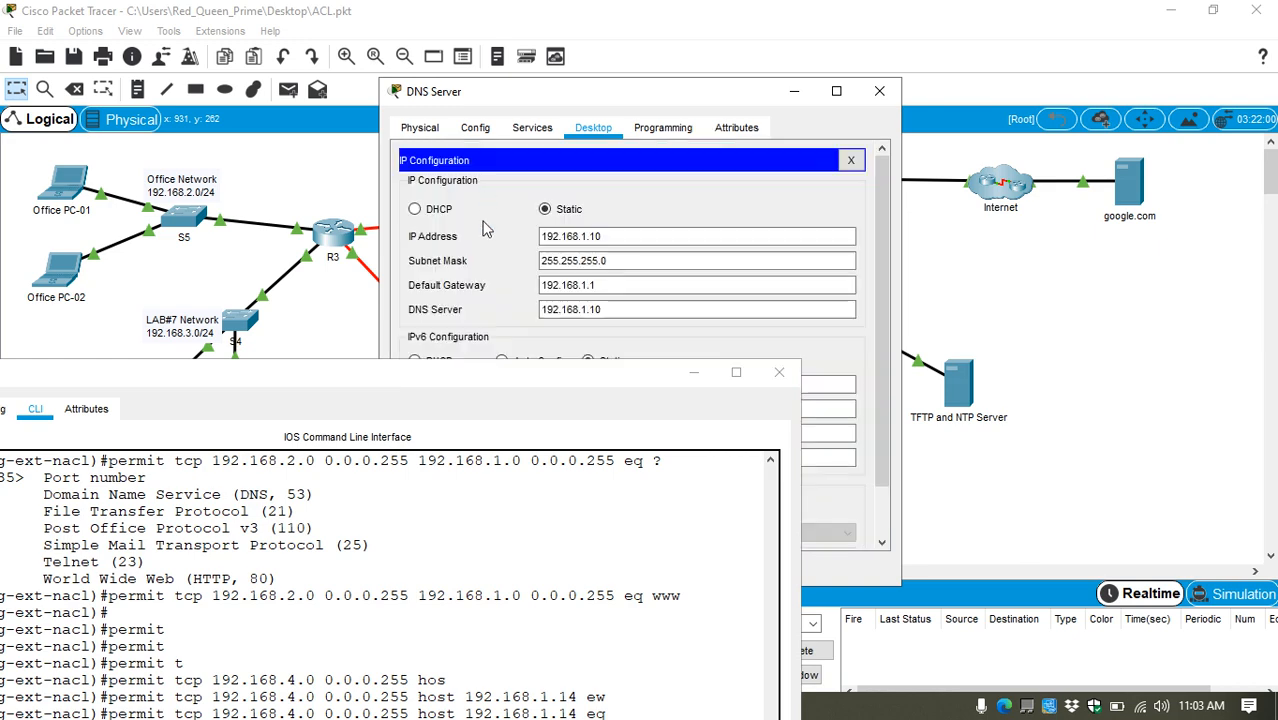
pyautogui.click(880, 92)
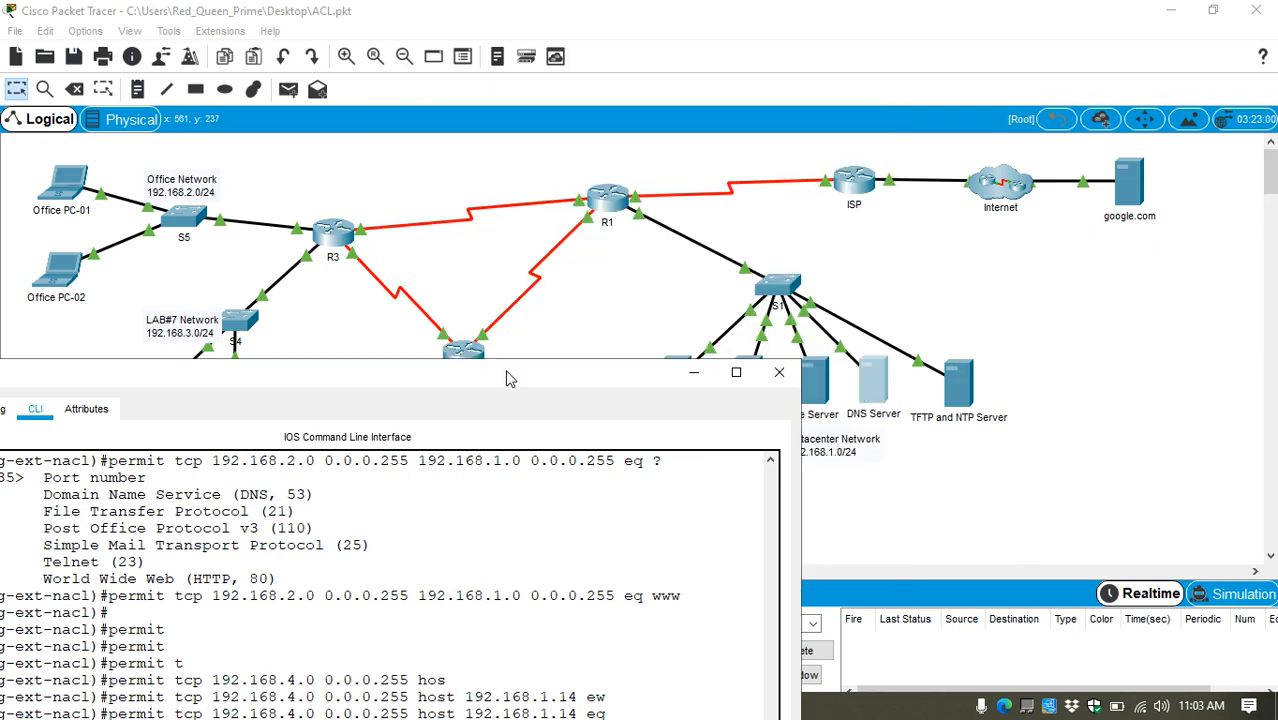
pyautogui.moveTo(484, 374); pyautogui.dragTo(672, 141)
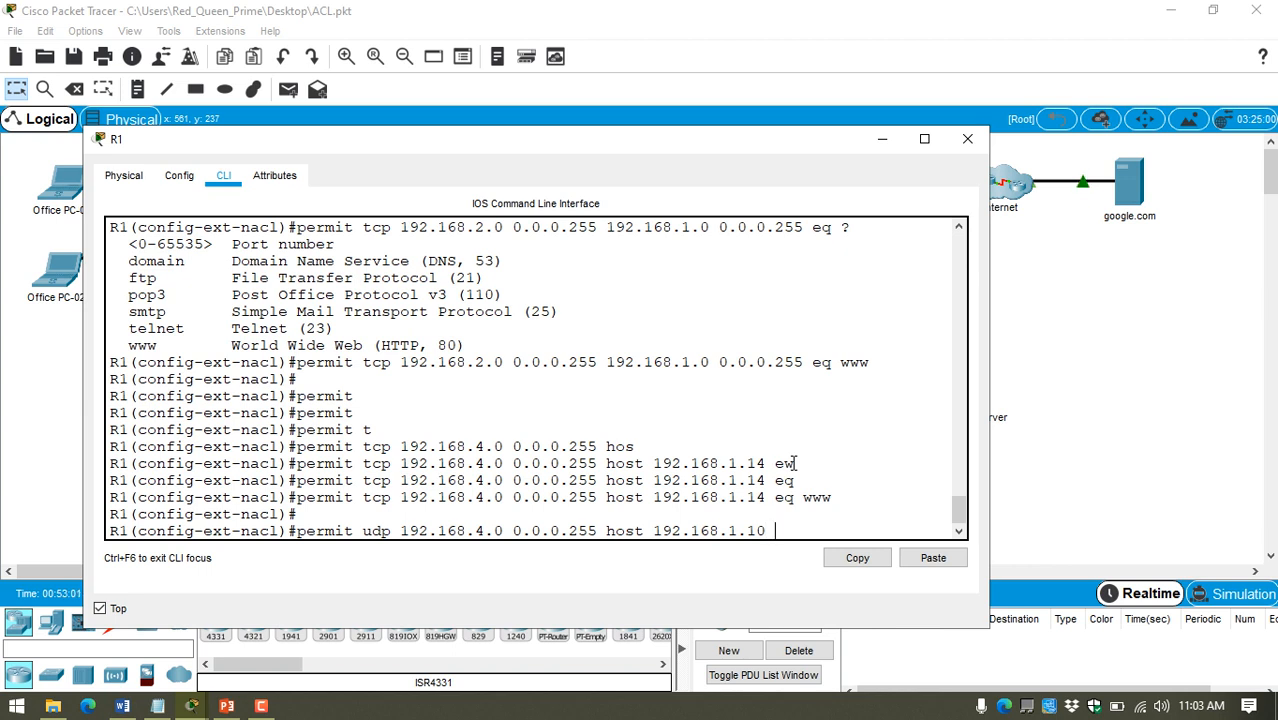
# Step: Extend the LAB#6 UDP statement with "eq", listing the available match operators and UDP port names and checking the DNS entry
pyautogui.write('?')
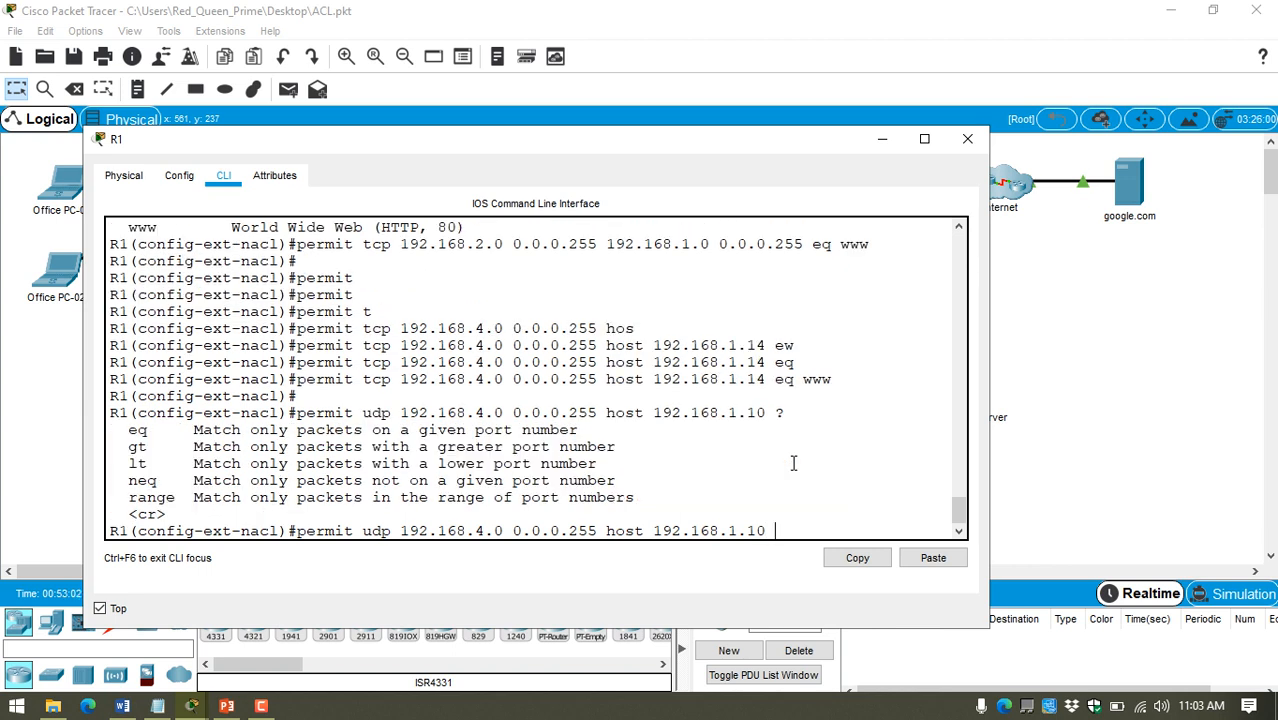
pyautogui.write('eq ?')
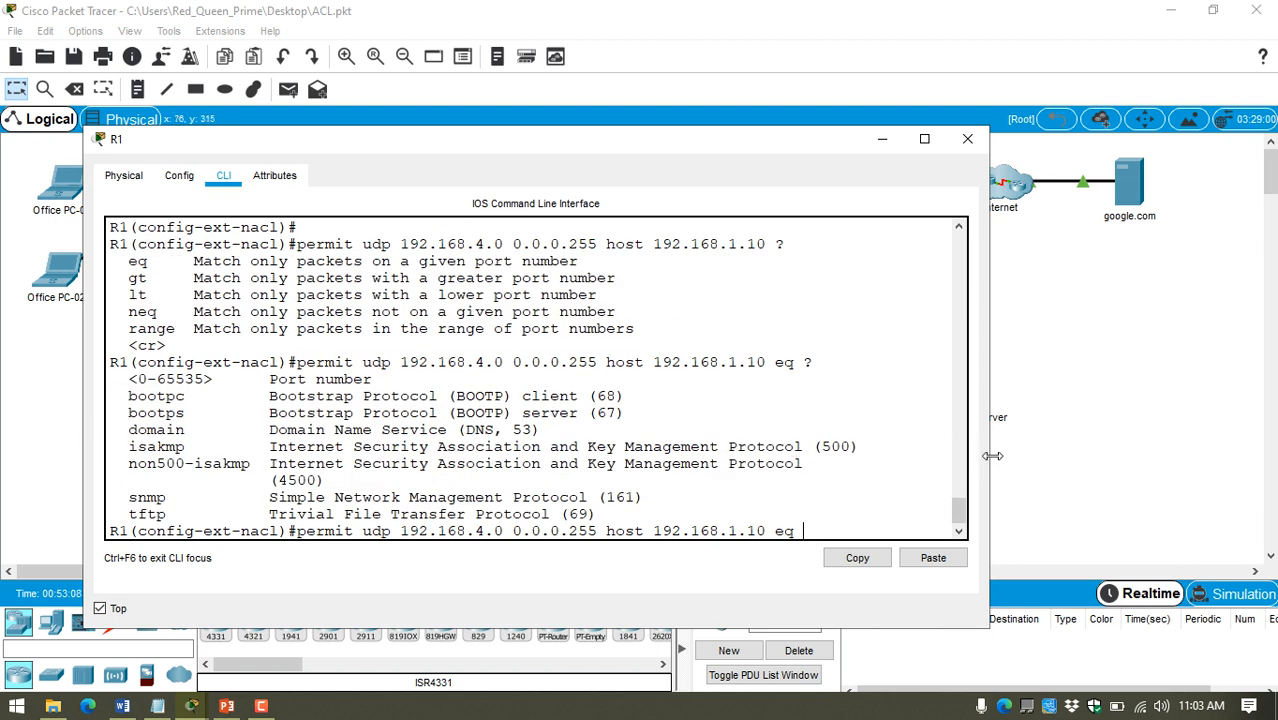
pyautogui.moveTo(992, 456); pyautogui.dragTo(1086, 456)
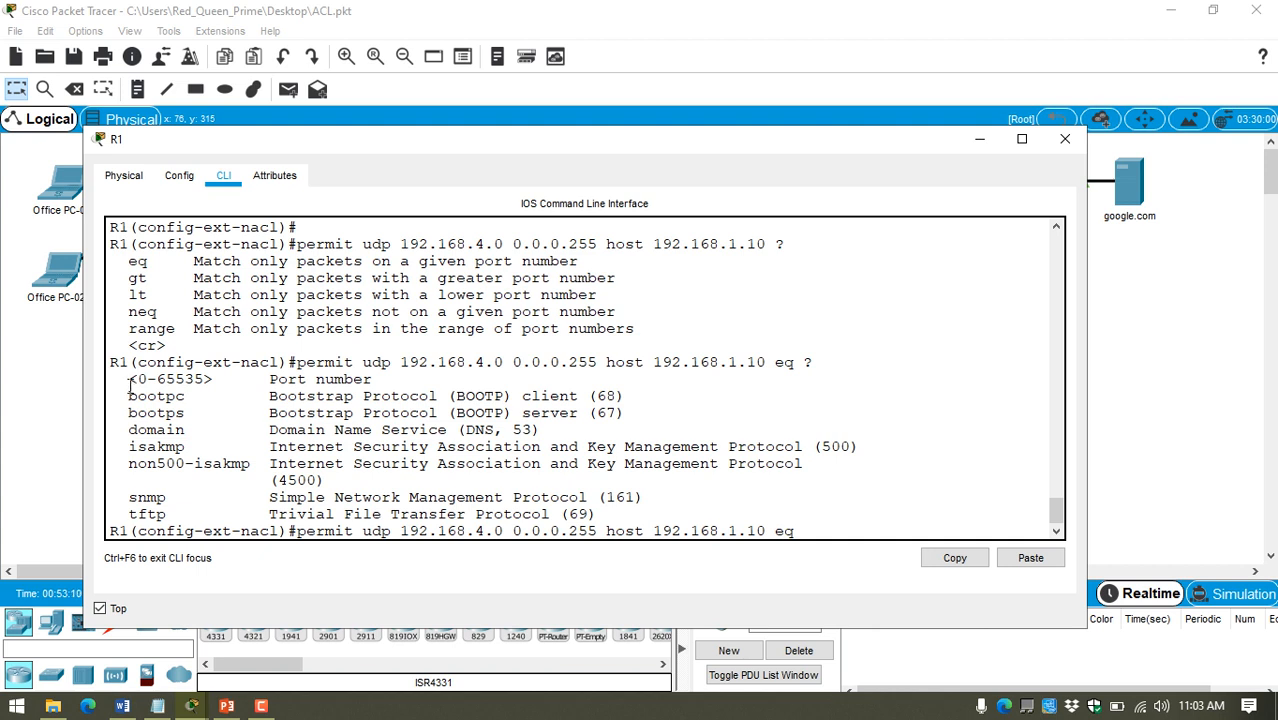
pyautogui.moveTo(128, 379); pyautogui.dragTo(390, 377)
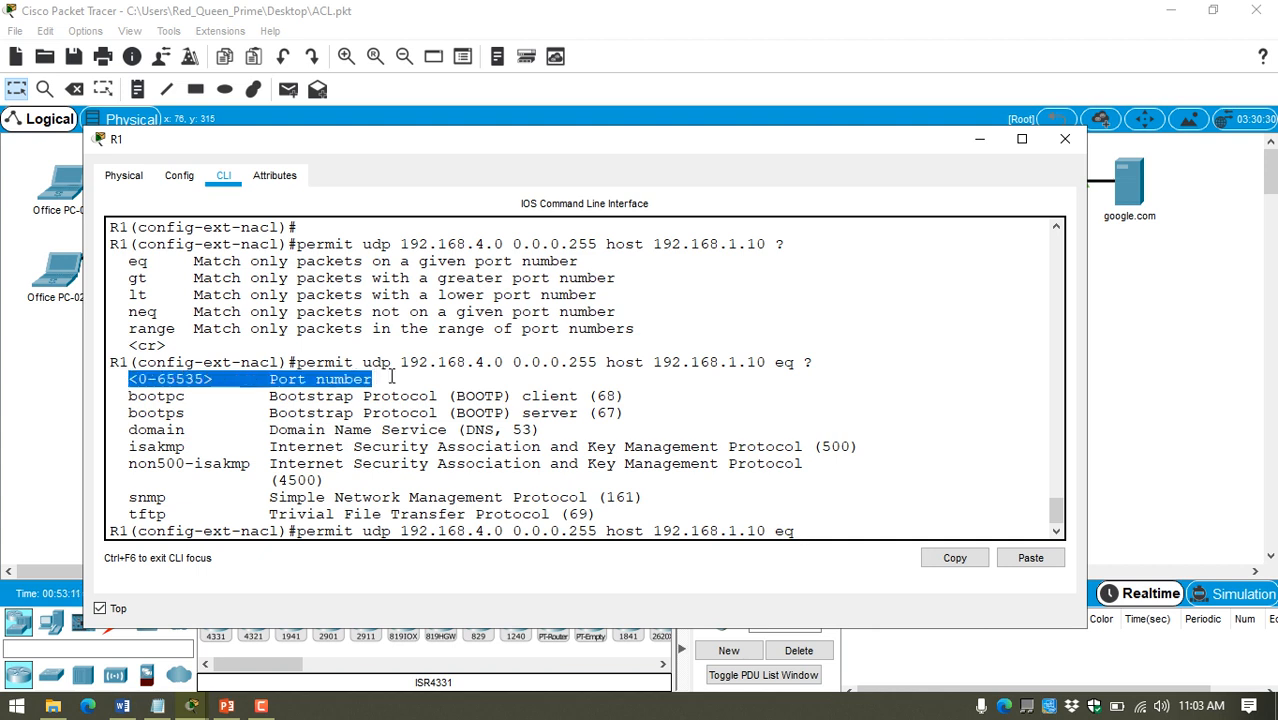
pyautogui.click(839, 533)
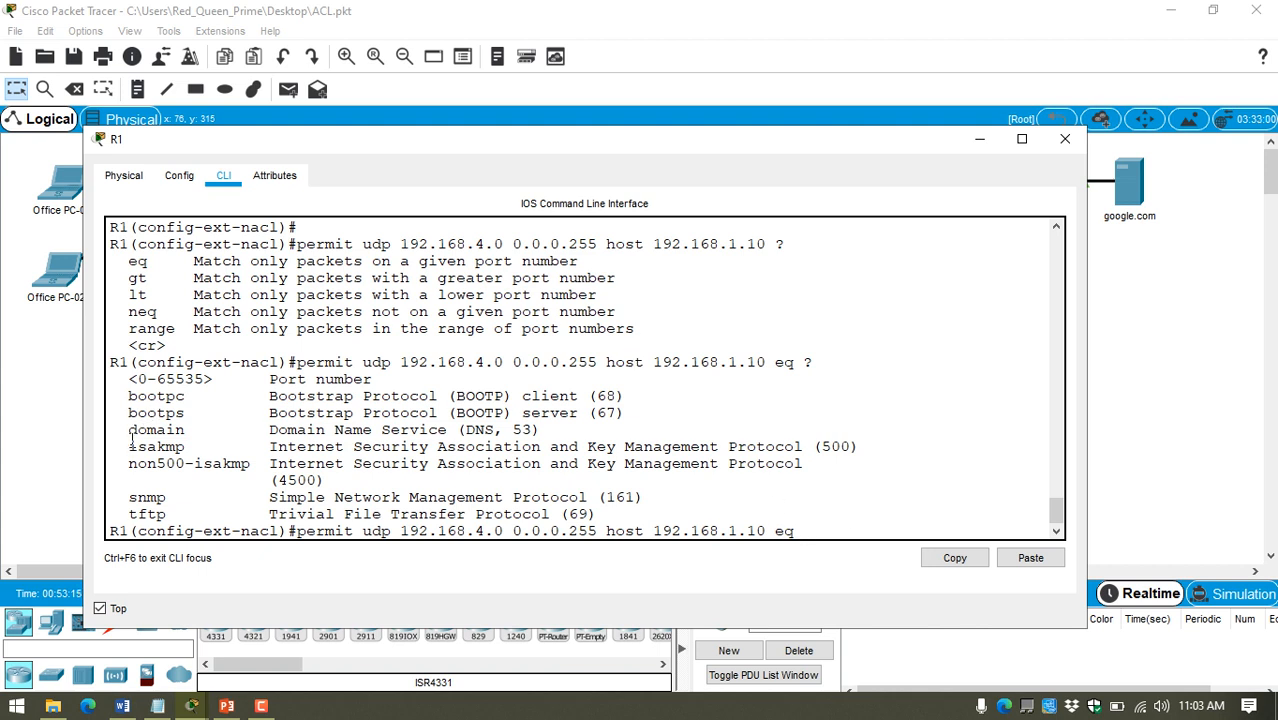
pyautogui.moveTo(130, 432); pyautogui.dragTo(541, 430)
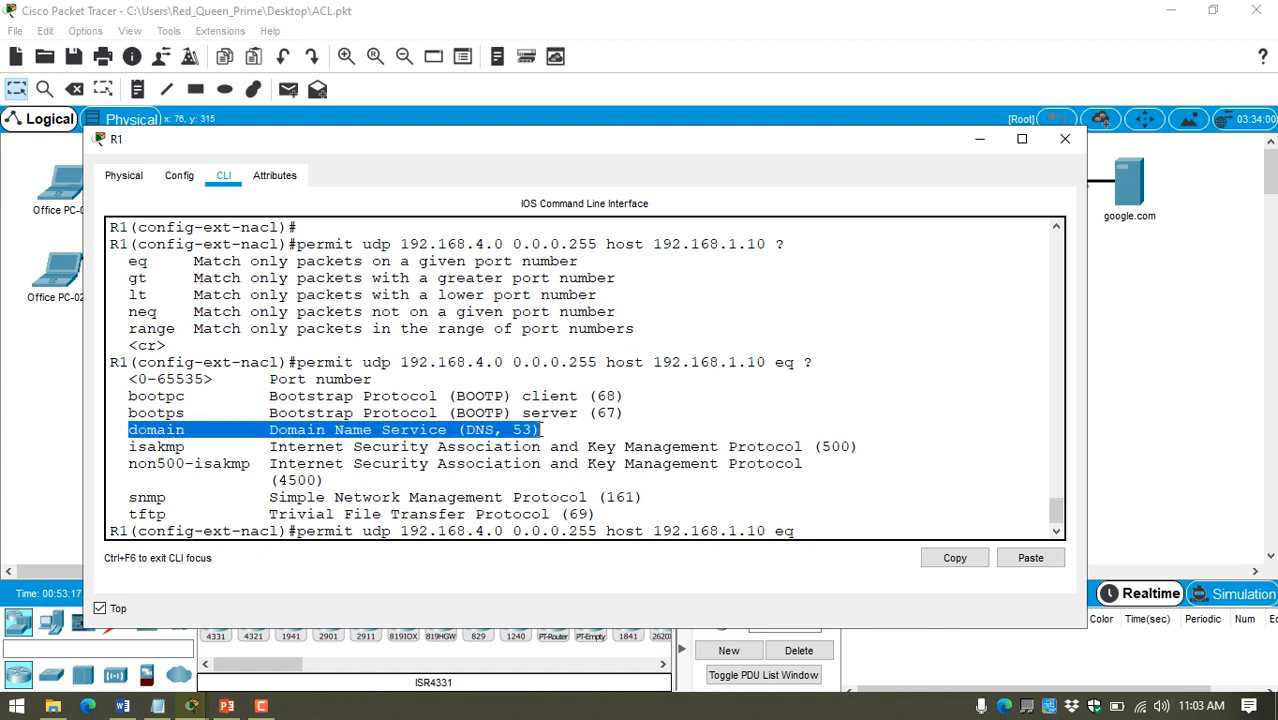
# Step: Copy the keyword "domain" from the help output, paste it as the UDP statement's port, and submit the statement
pyautogui.doubleClick(160, 430)
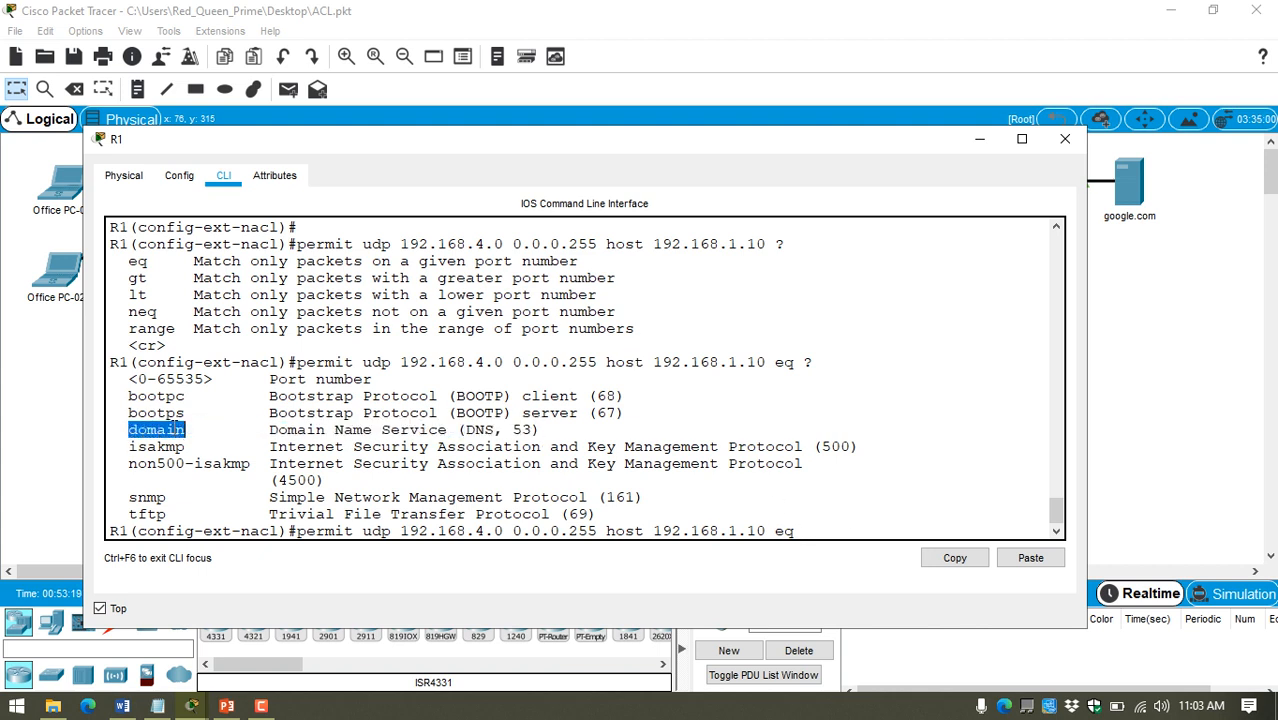
pyautogui.rightClick(176, 432)
pyautogui.click(212, 441)
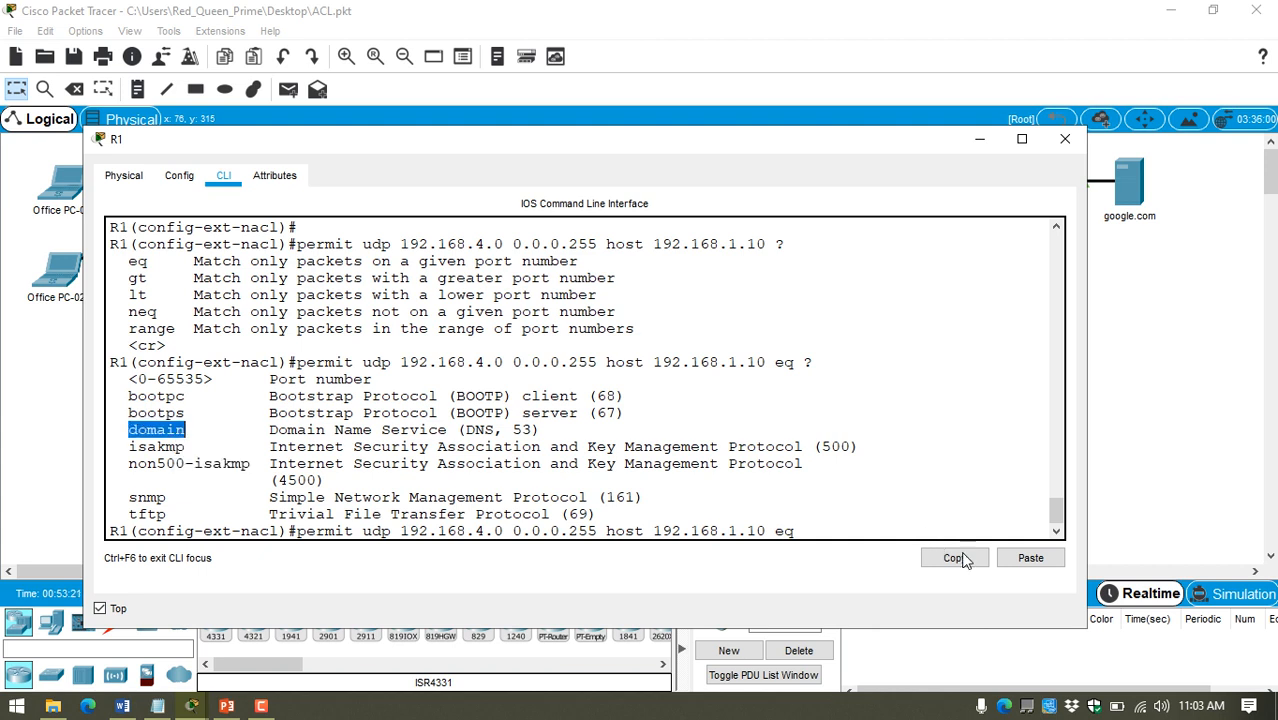
pyautogui.click(1030, 558)
pyautogui.write('?')
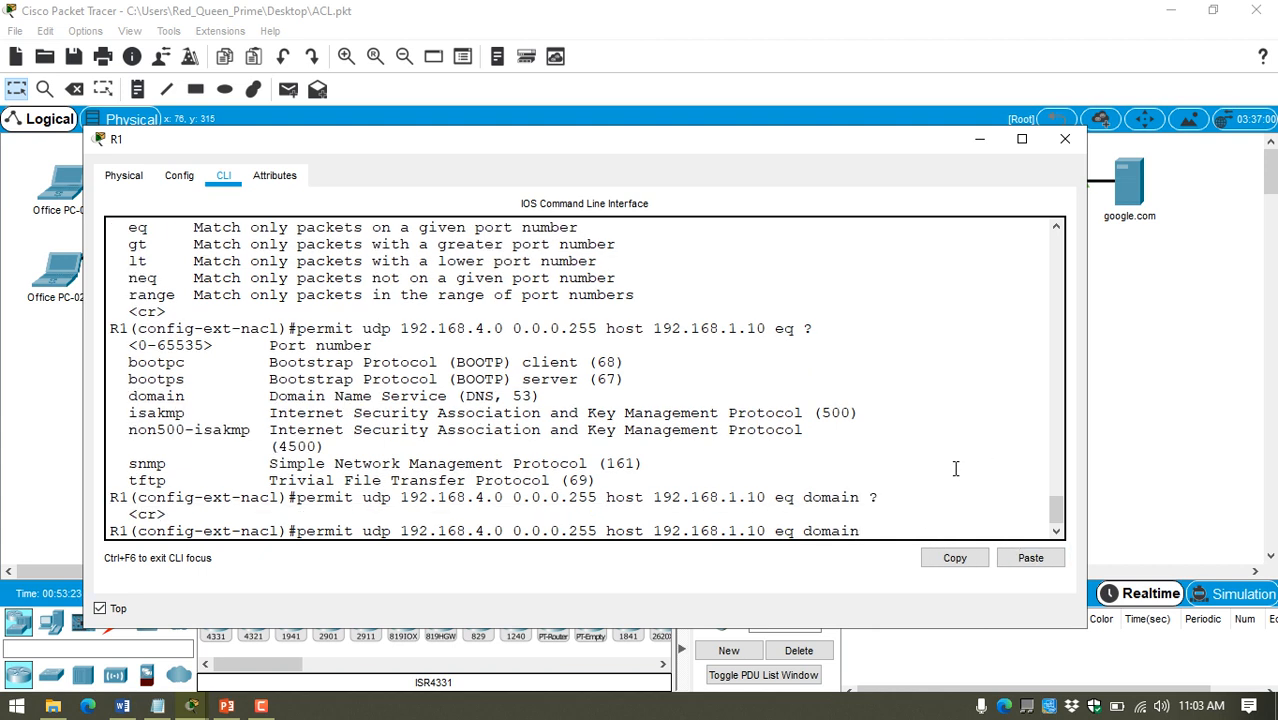
pyautogui.press('Return')
pyautogui.press('Return')
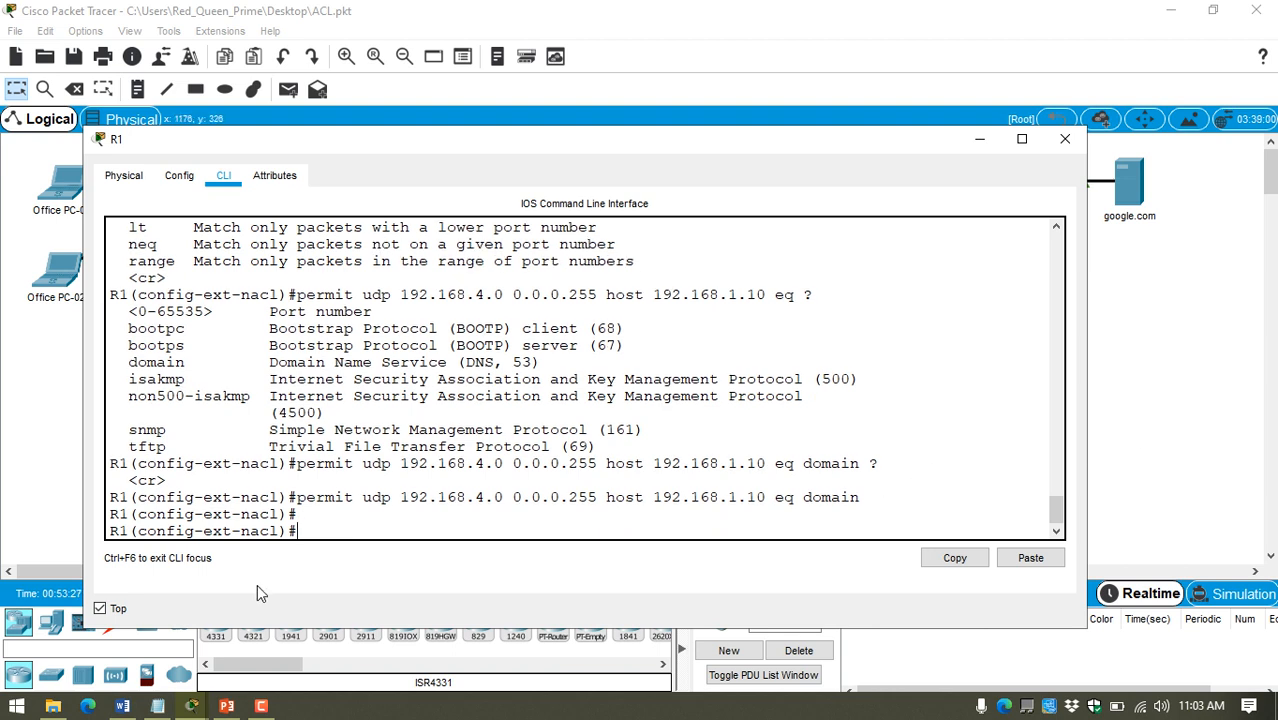
# Step: In the Notepad notes, add "/domain" after 53 in the LAB#6 DNS Query rule and save the file
pyautogui.click(157, 706)
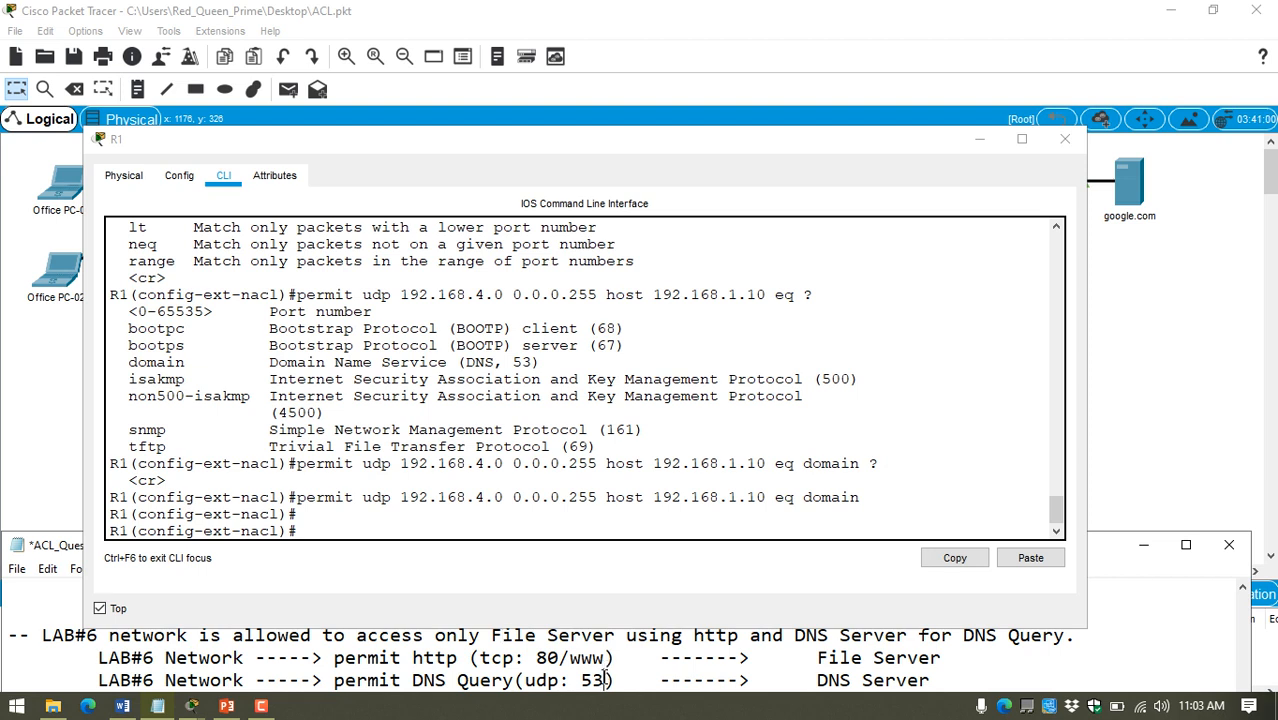
pyautogui.click(605, 680)
pyautogui.write('/domain')
pyautogui.hotkey('ctrl', 's')
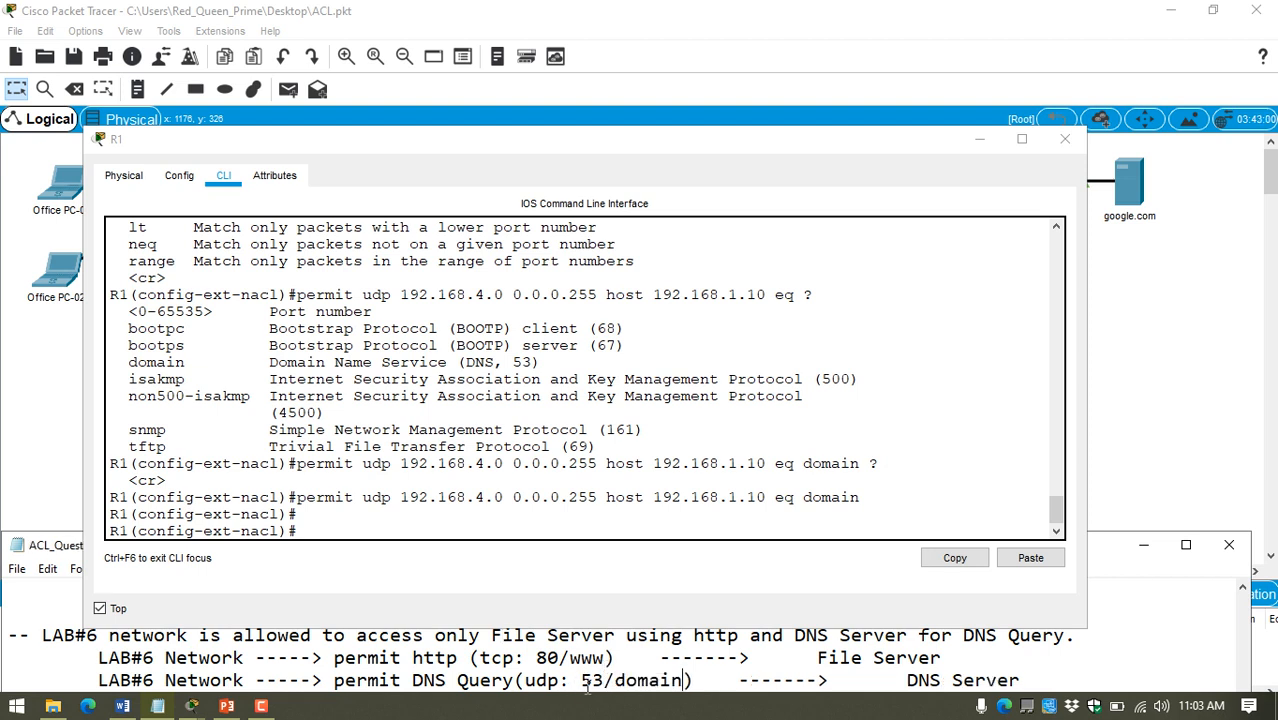
pyautogui.click(1146, 545)
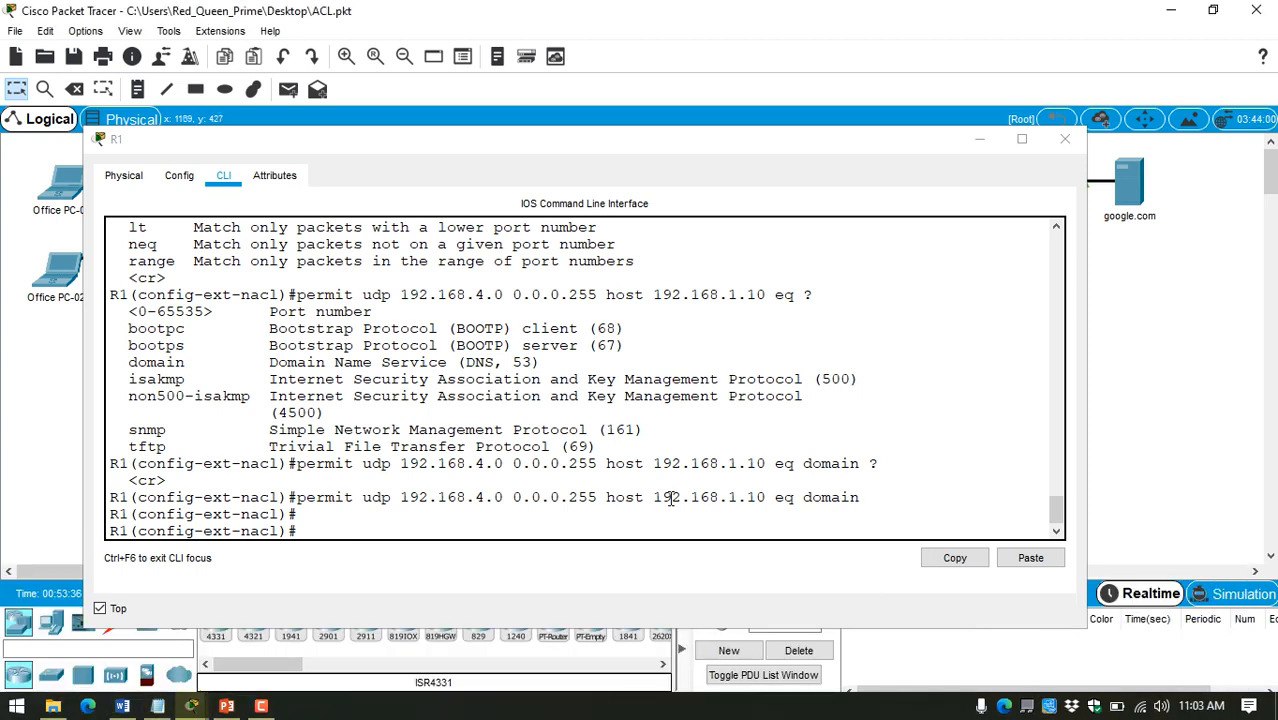
# Step: Arrange the R1 window so the notes and topology are visible, and consult the LAB#7 rule and network address
pyautogui.click(157, 706)
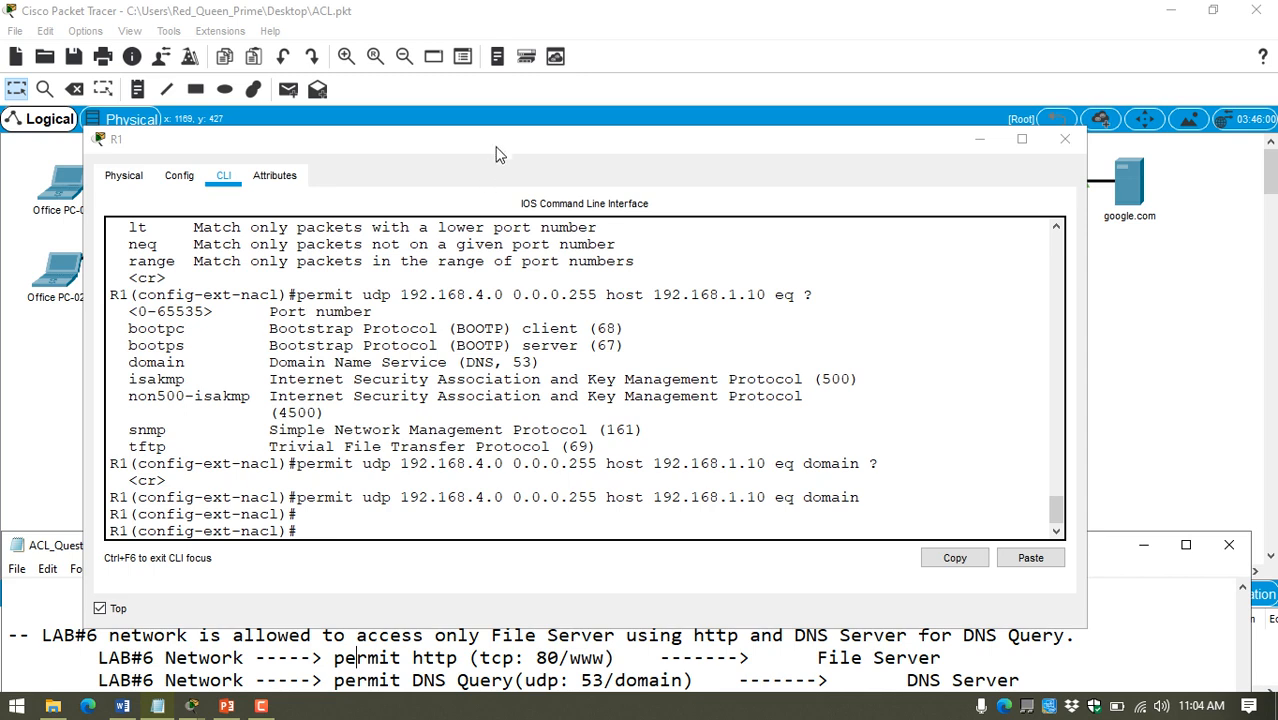
pyautogui.moveTo(500, 140); pyautogui.dragTo(541, 45)
pyautogui.click(391, 645)
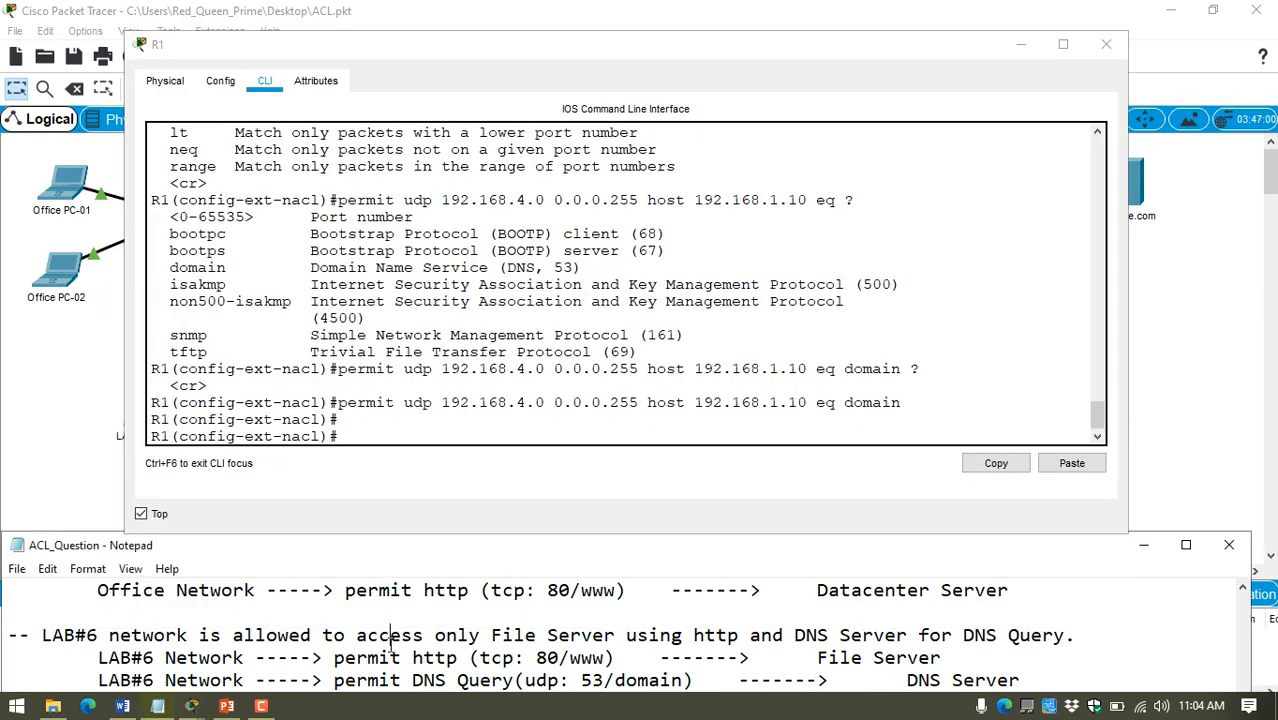
pyautogui.scroll(-3, 391, 645)
pyautogui.scroll(2, 391, 645)
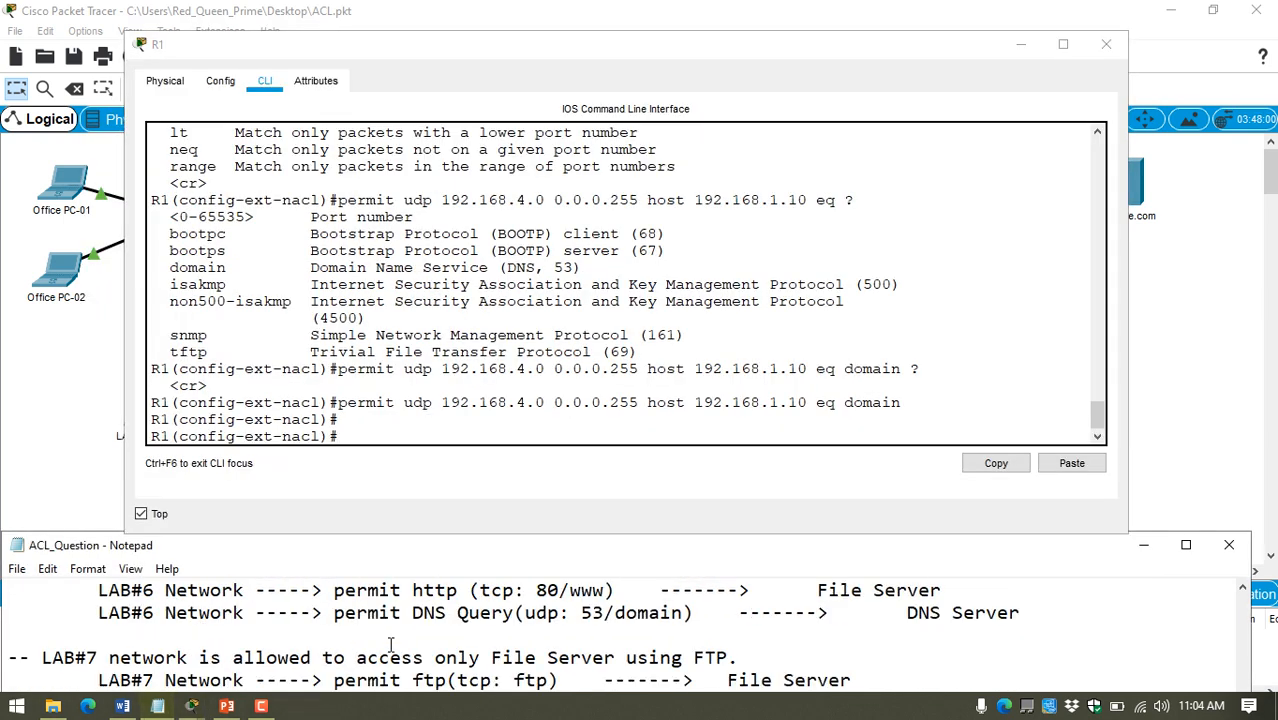
pyautogui.scroll(-1, 316, 640)
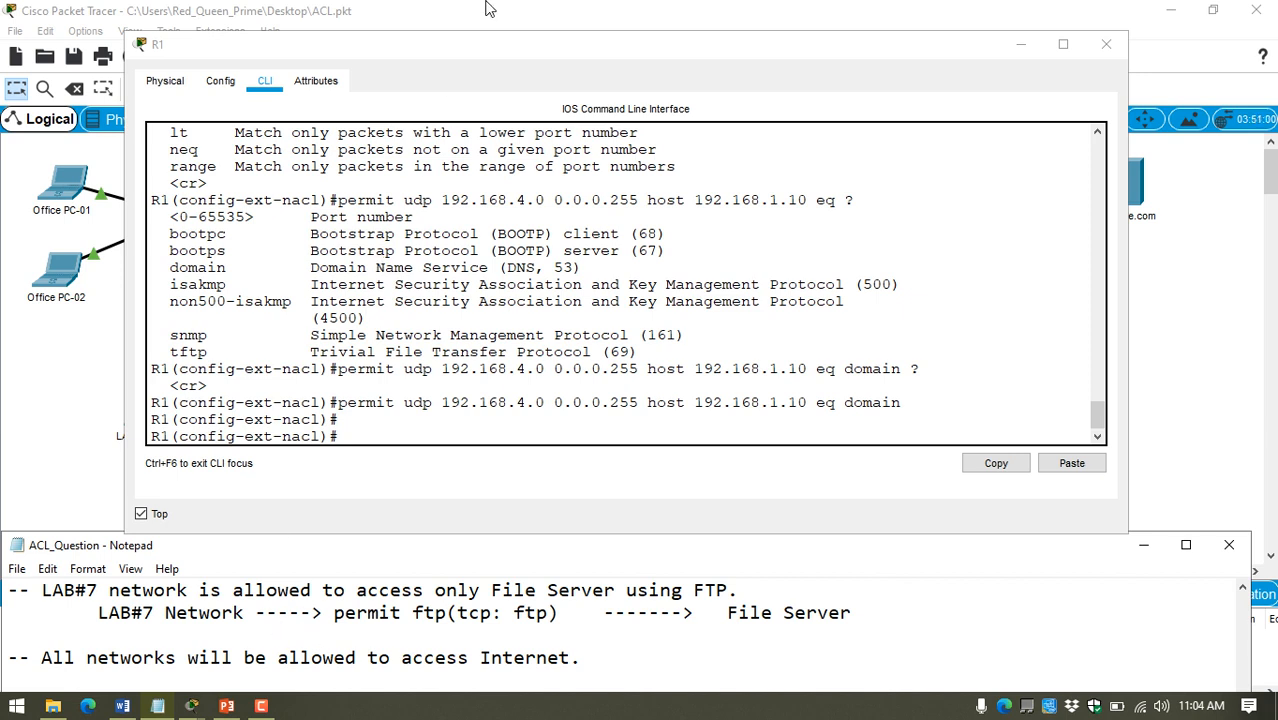
pyautogui.moveTo(484, 44); pyautogui.dragTo(712, 62)
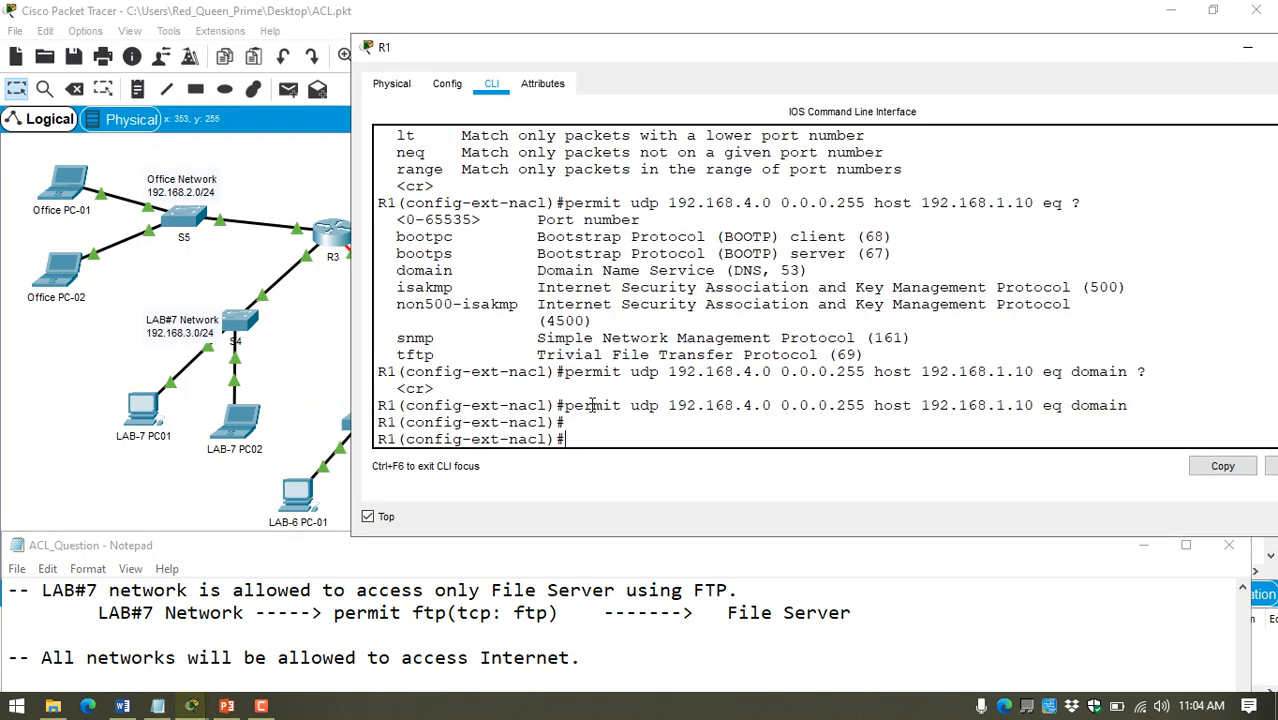
# Step: Begin the LAB#7 statement on R1 as "permit tcp" with source 192.168.3.0 and wildcard mask 0.0.0.255
pyautogui.press('Return')
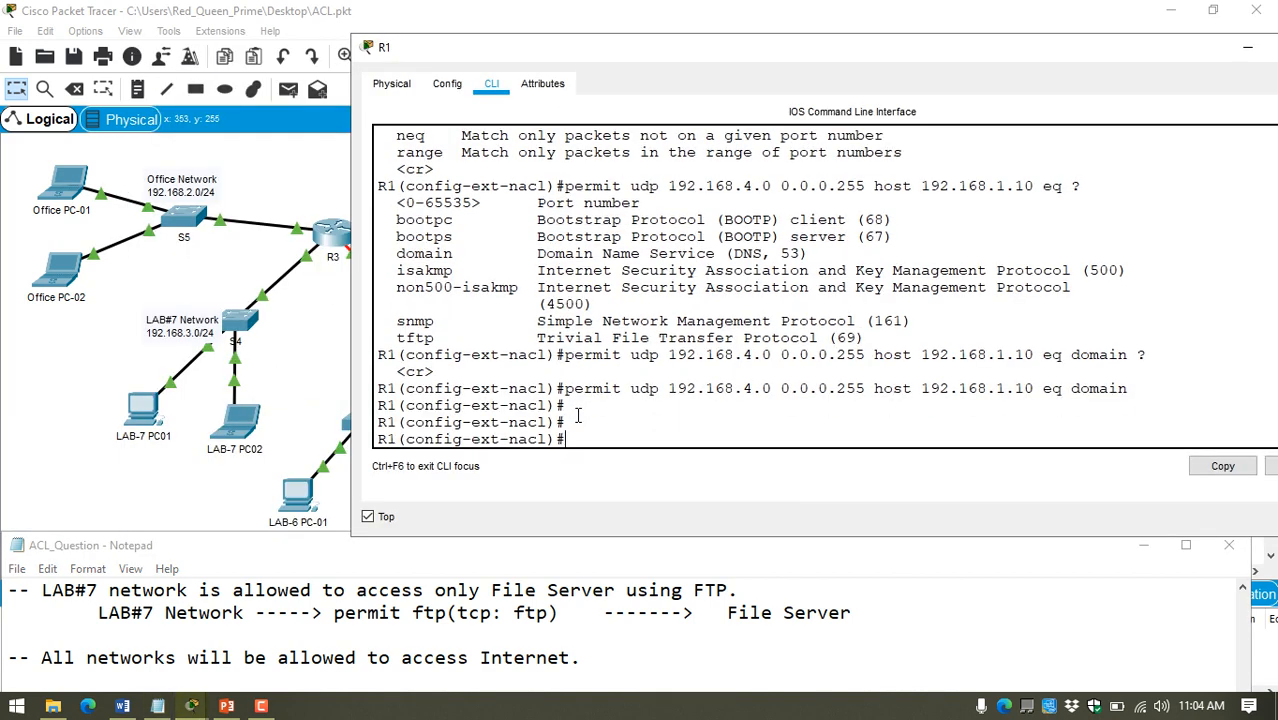
pyautogui.write('permit')
pyautogui.press('Tab')
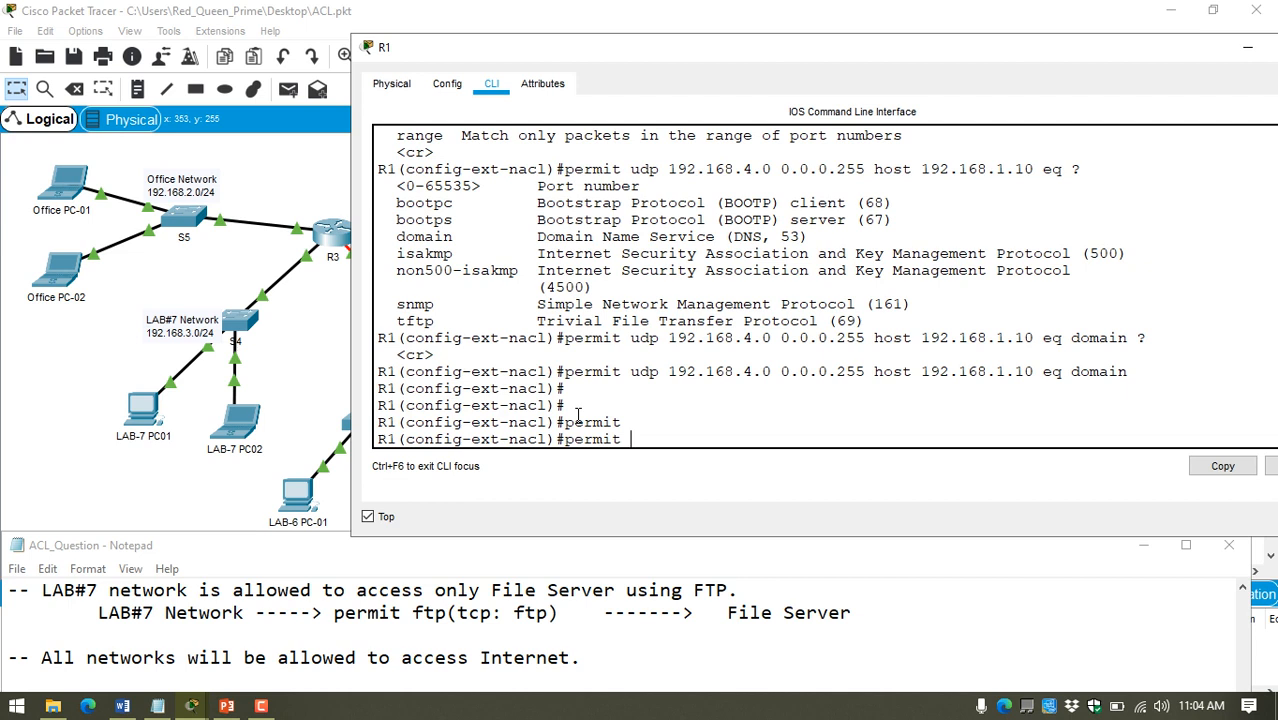
pyautogui.write('t')
pyautogui.press('Tab')
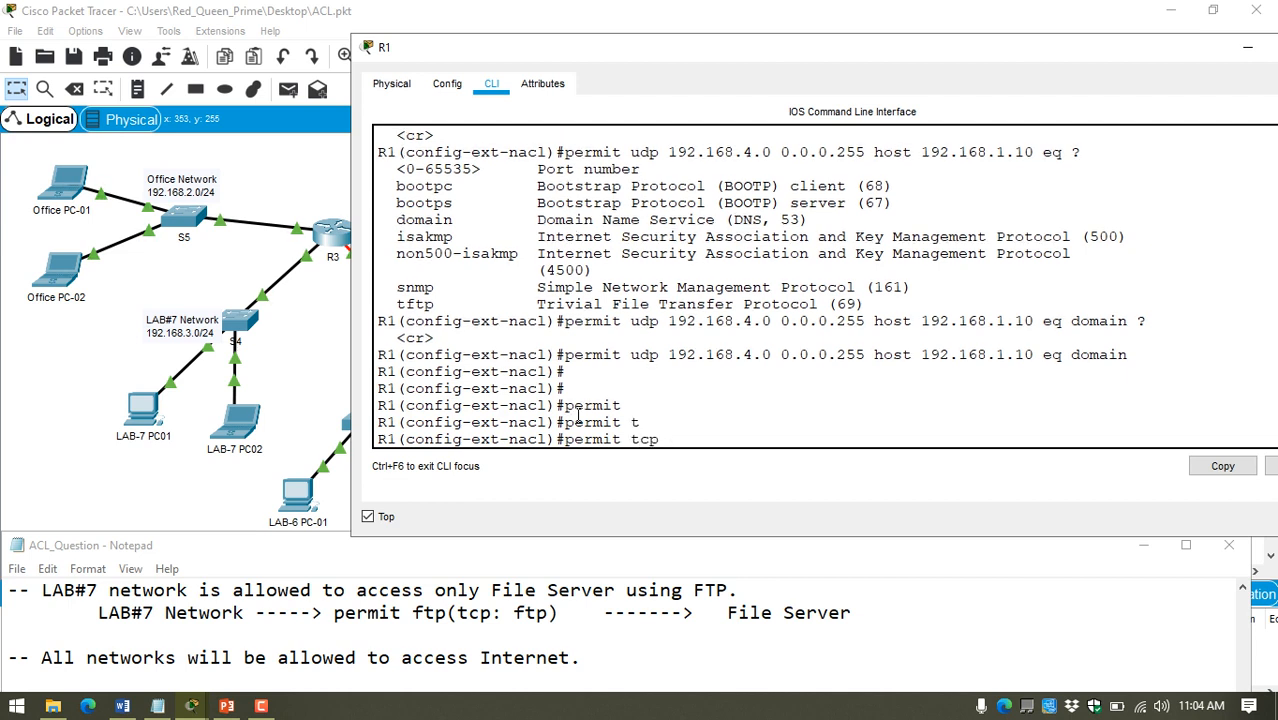
pyautogui.write('192.168.3.0 0.0.0.255')
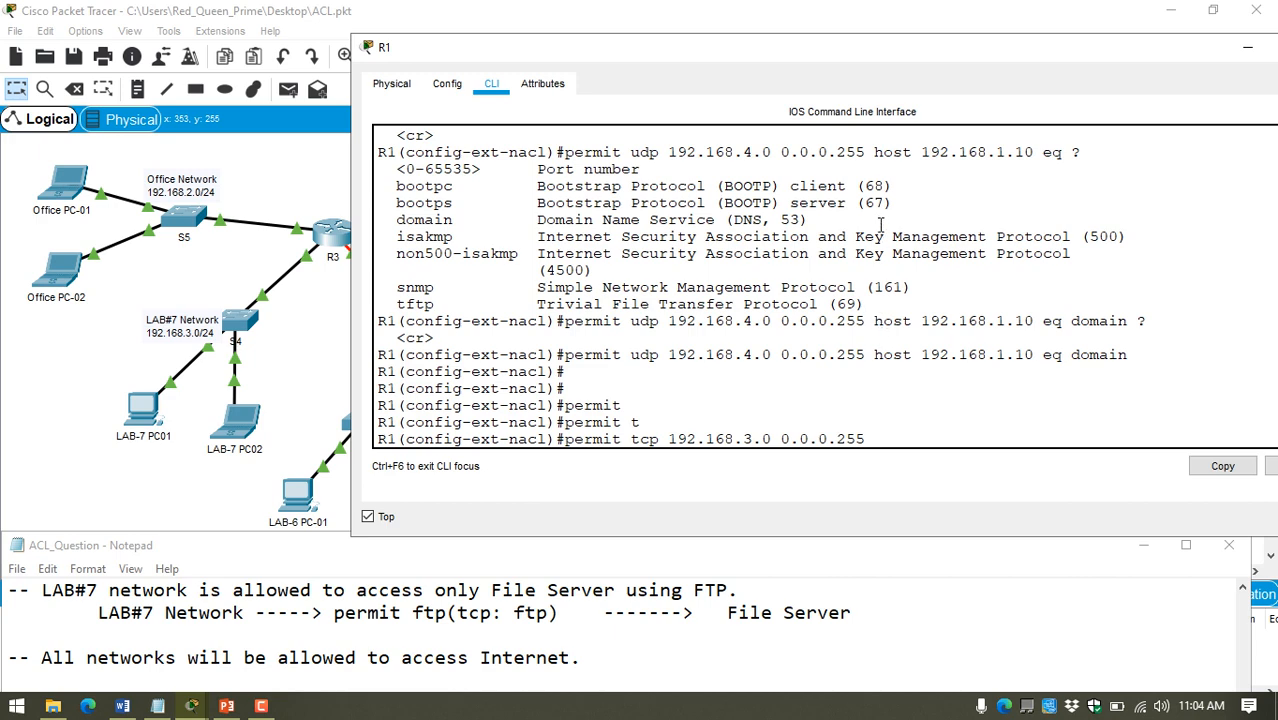
# Step: Copy "host 192.168.1.14" from the earlier LAB#6 TCP statement and paste it as the LAB#7 statement's destination
pyautogui.scroll(5, 881, 180)
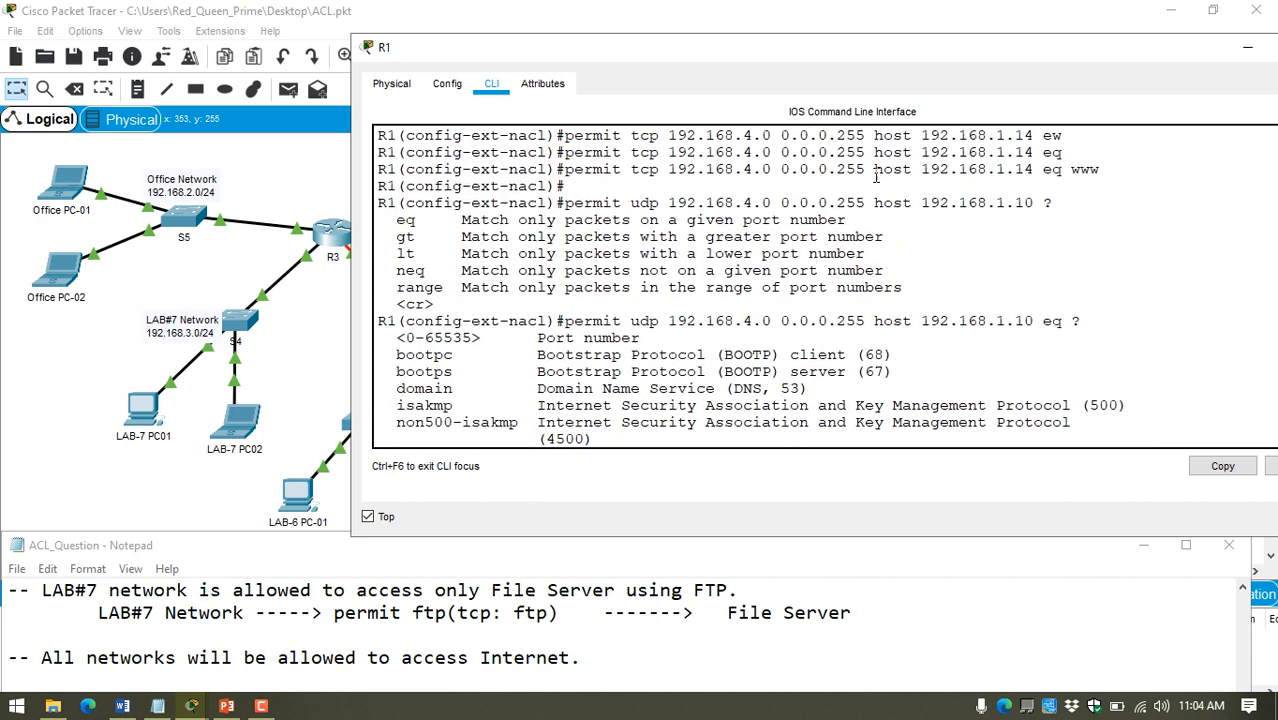
pyautogui.moveTo(875, 172); pyautogui.dragTo(1036, 169)
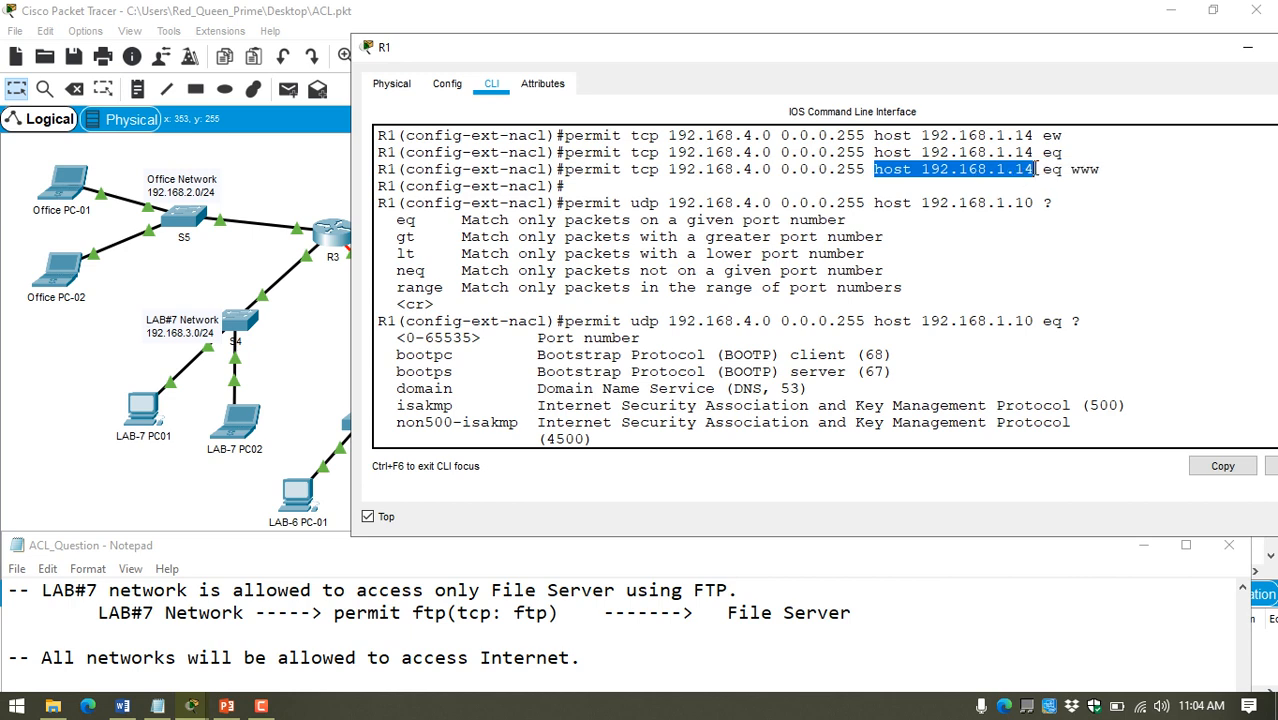
pyautogui.rightClick(974, 170)
pyautogui.click(1010, 181)
pyautogui.rightClick(960, 347)
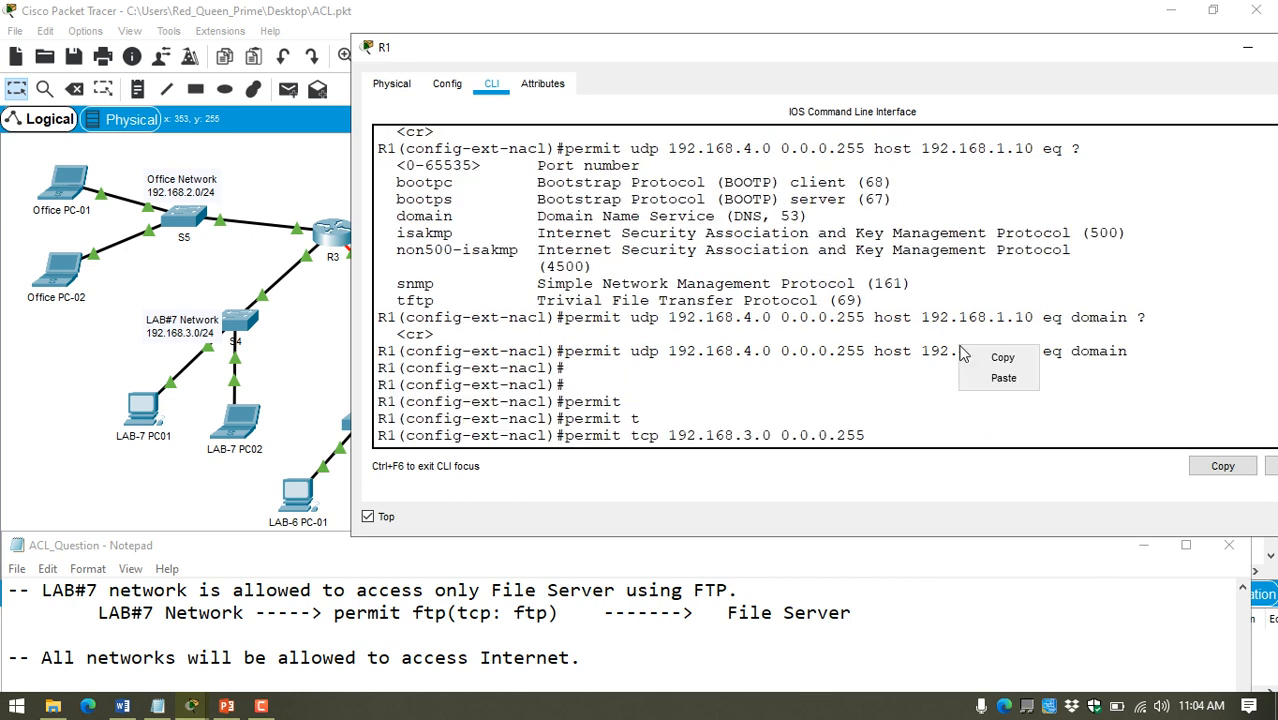
pyautogui.click(1000, 378)
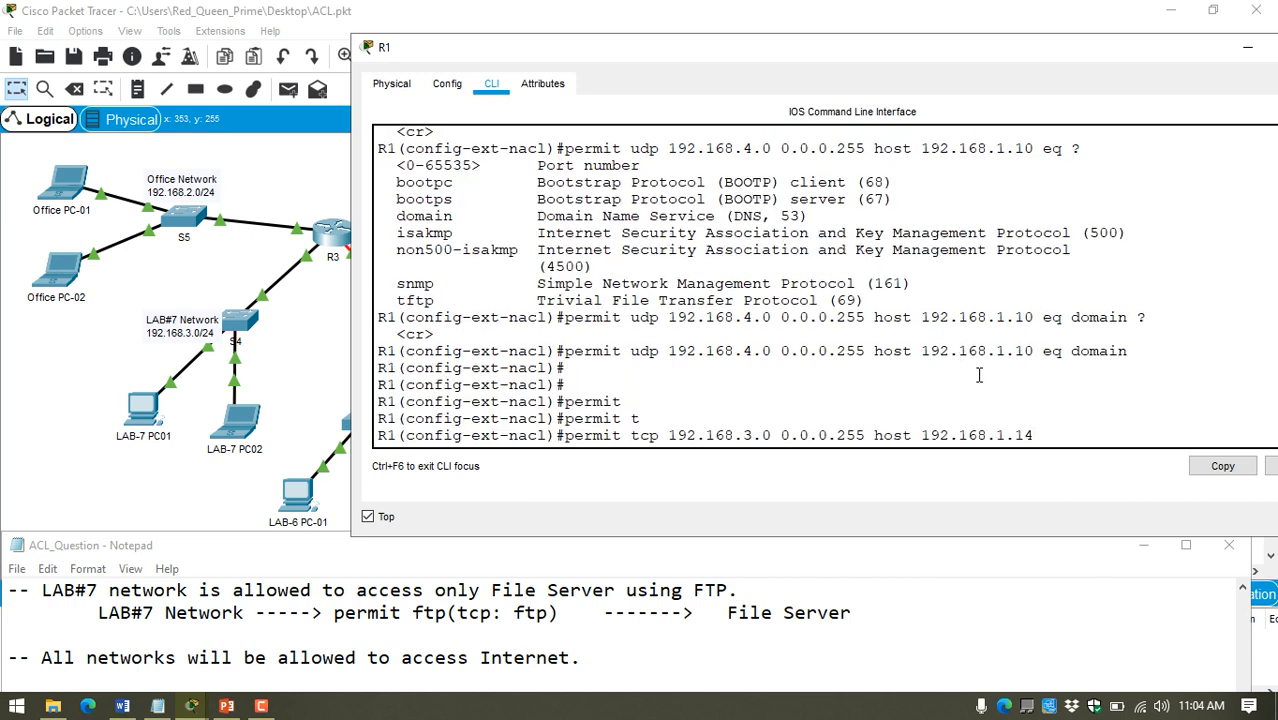
# Step: List the TCP port names, complete the LAB#7 statement with "eq ftp", submit it, and exit access-list configuration mode
pyautogui.write('eq ?')
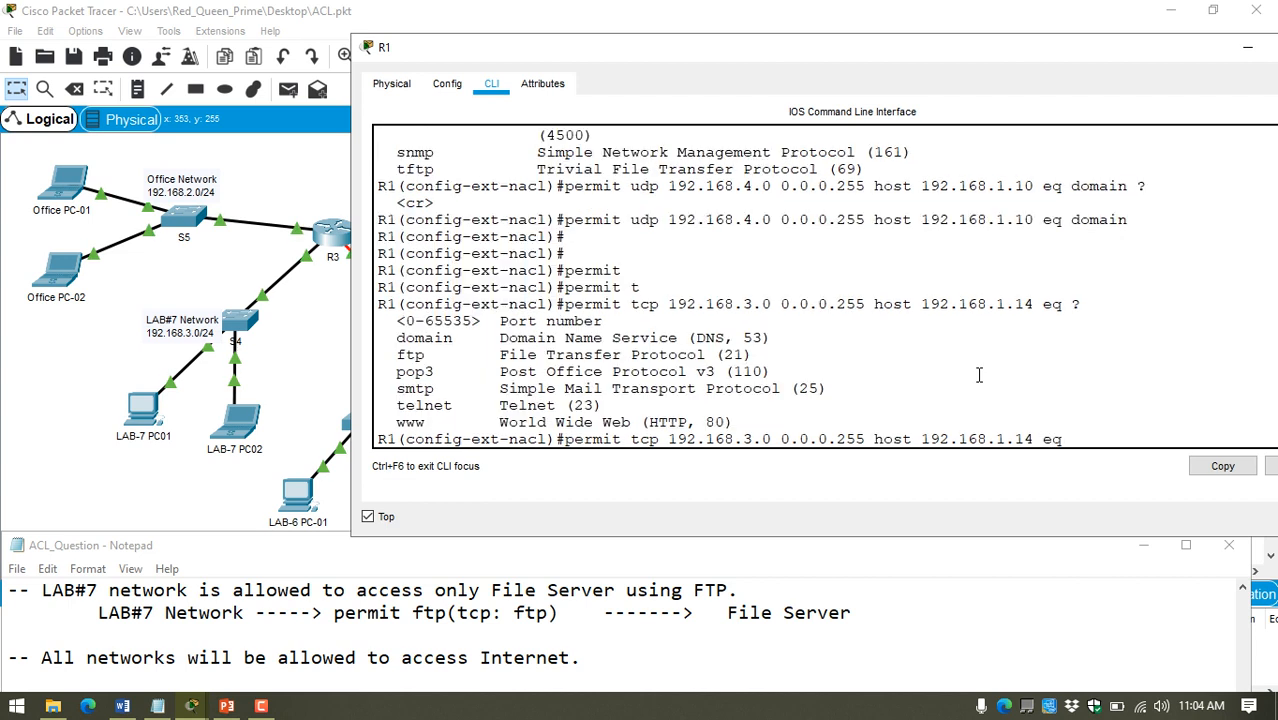
pyautogui.moveTo(400, 355); pyautogui.dragTo(760, 355)
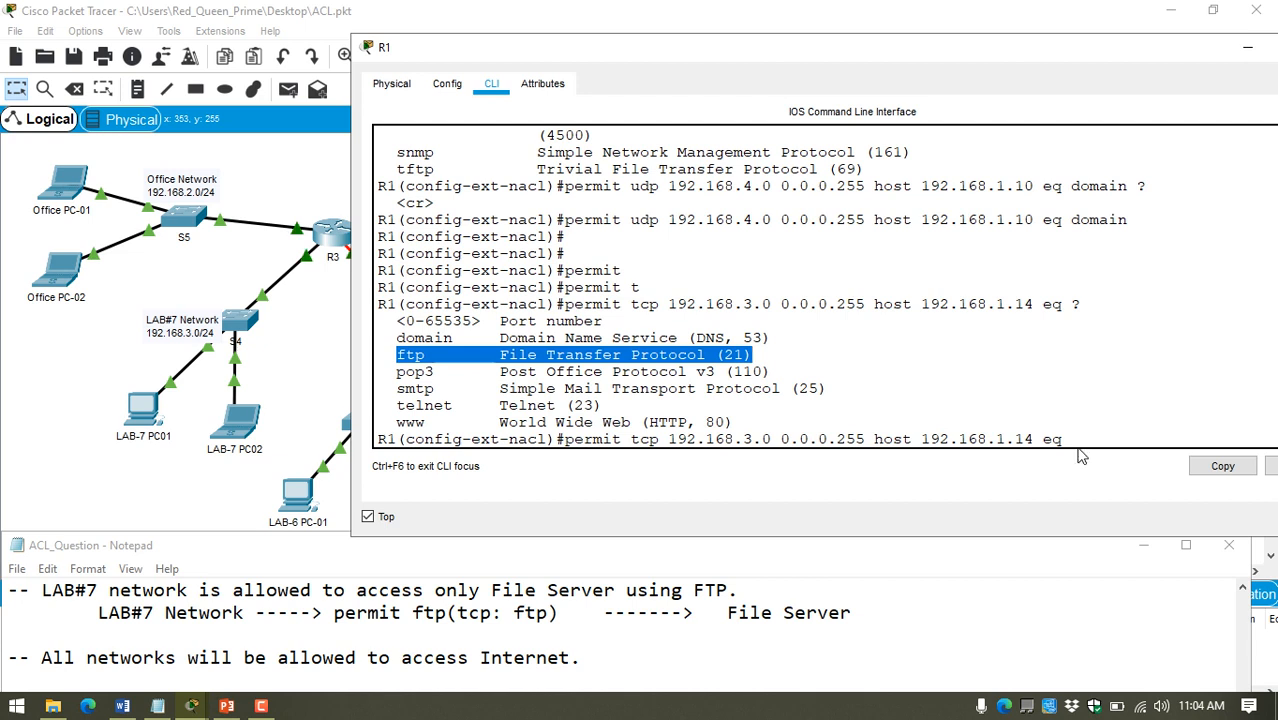
pyautogui.write('ftp')
pyautogui.press('Return')
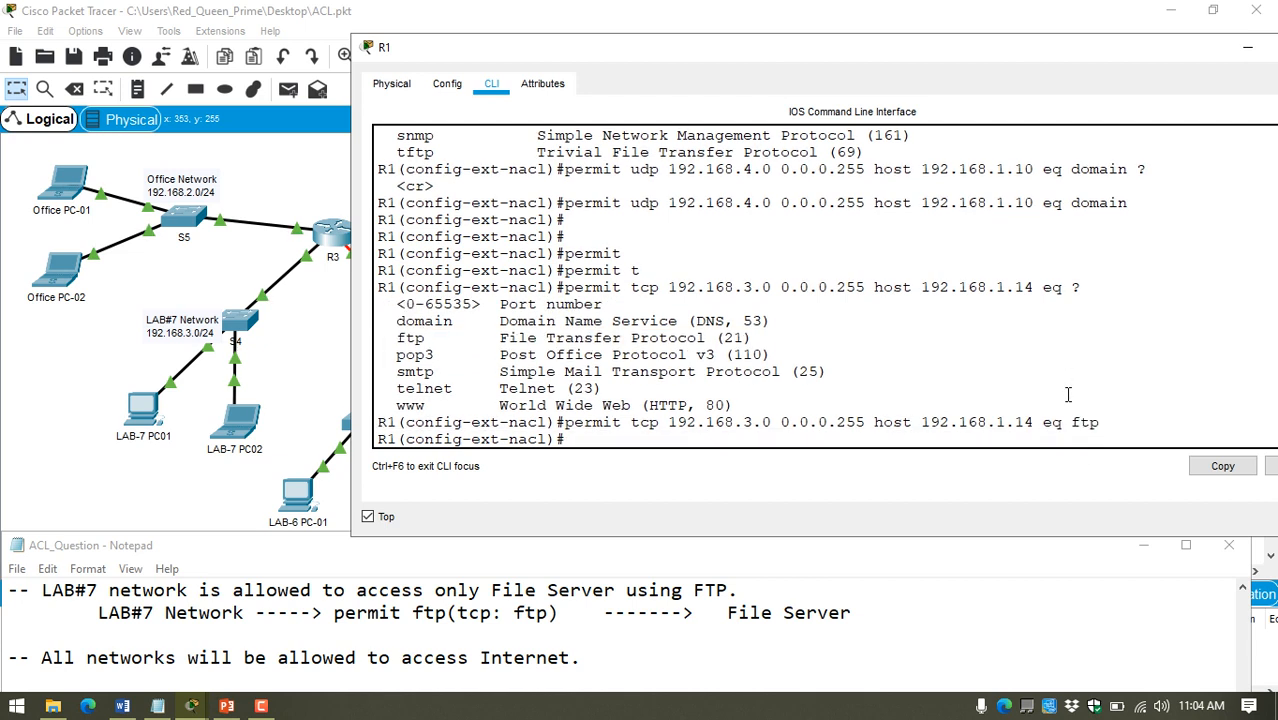
pyautogui.press('Return')
pyautogui.write('e')
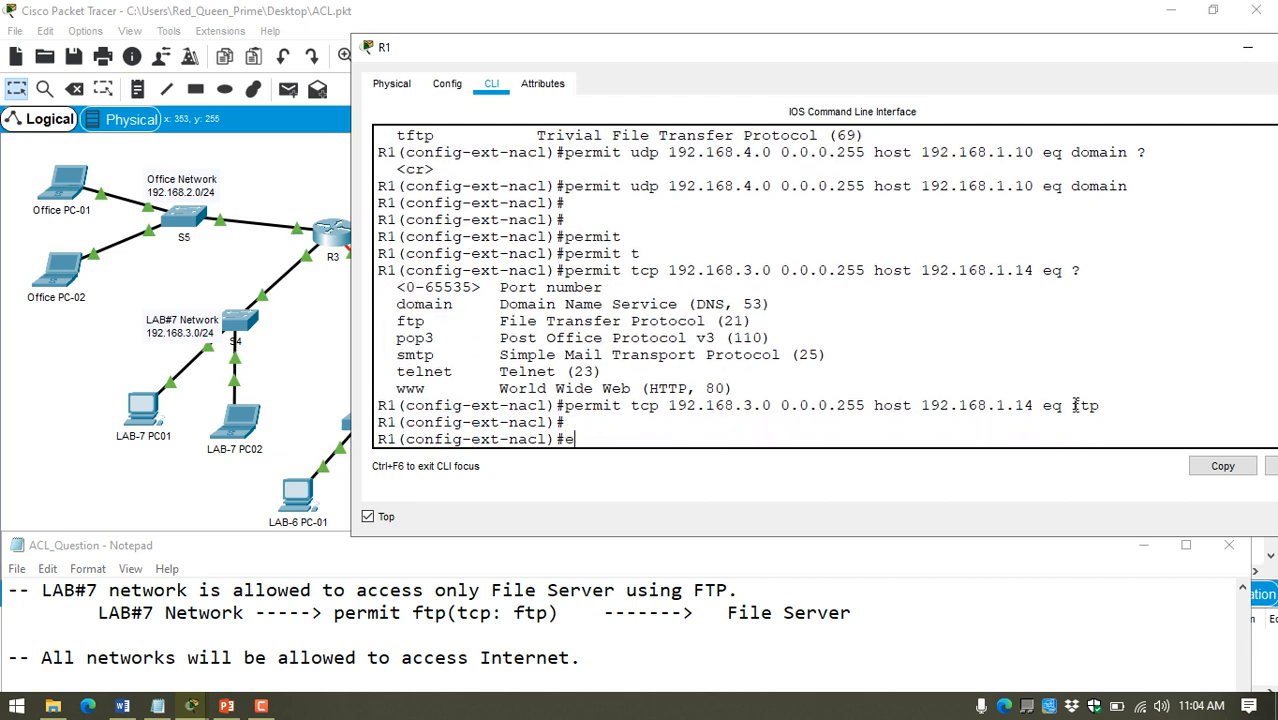
pyautogui.write('xit')
pyautogui.press('Return')
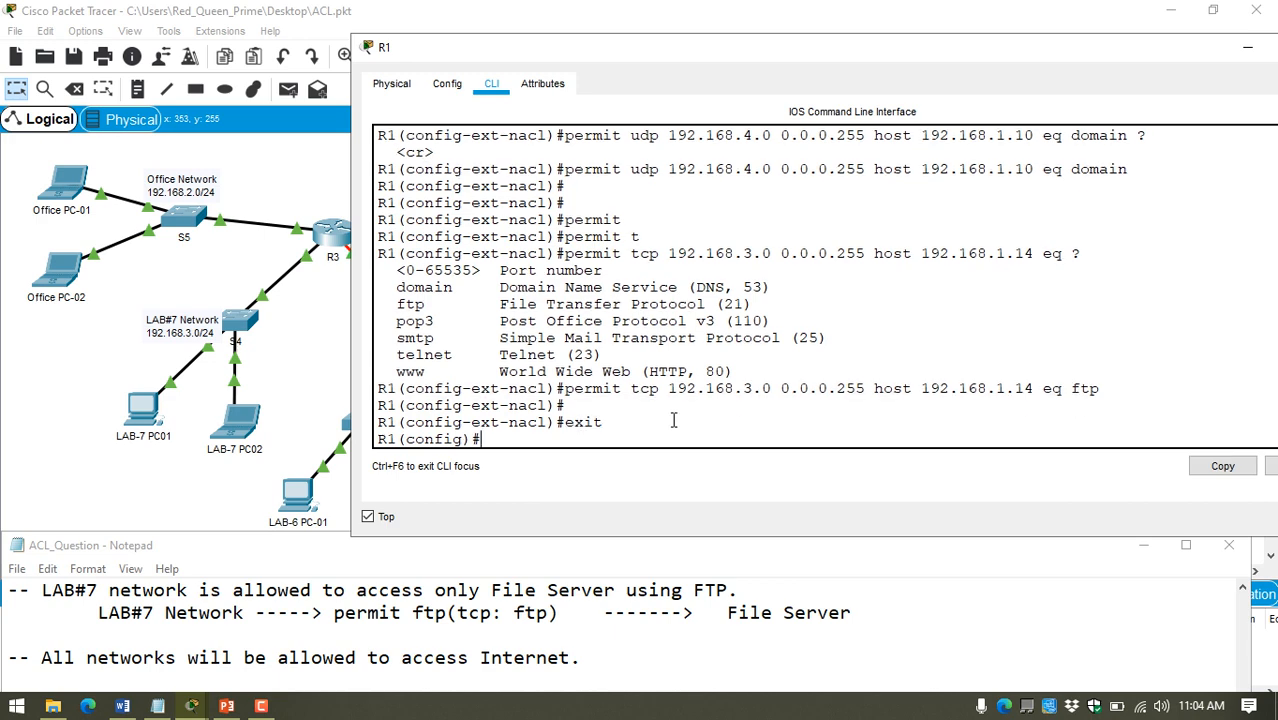
# Step: Copy the R1 command history from the creation of ACL-UIU through the exit command
pyautogui.moveTo(619, 426); pyautogui.dragTo(378, 193)
pyautogui.scroll(10, 422, 304)
pyautogui.scroll(1, 397, 262)
pyautogui.rightClick(470, 216)
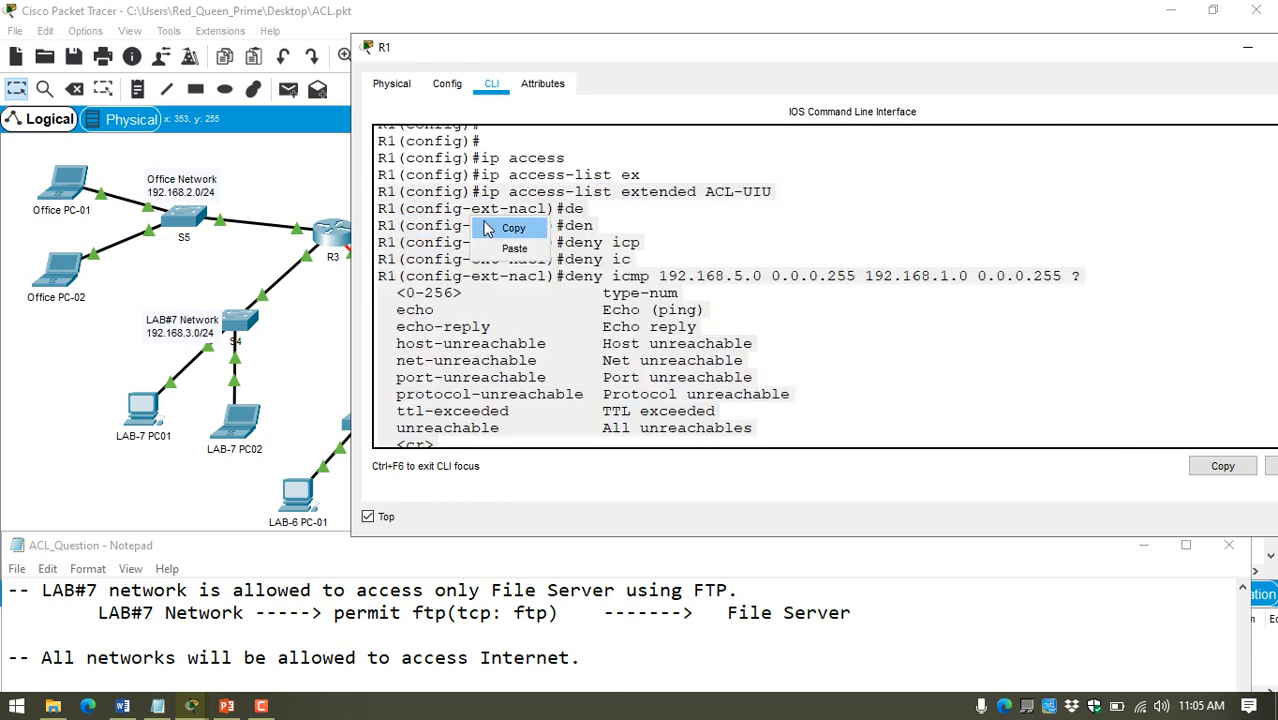
pyautogui.click(485, 231)
# Step: Disable always-on-top for the R1 window, move the notes window up, paste the copied command history below the ACL name, and save the notes
pyautogui.click(340, 687)
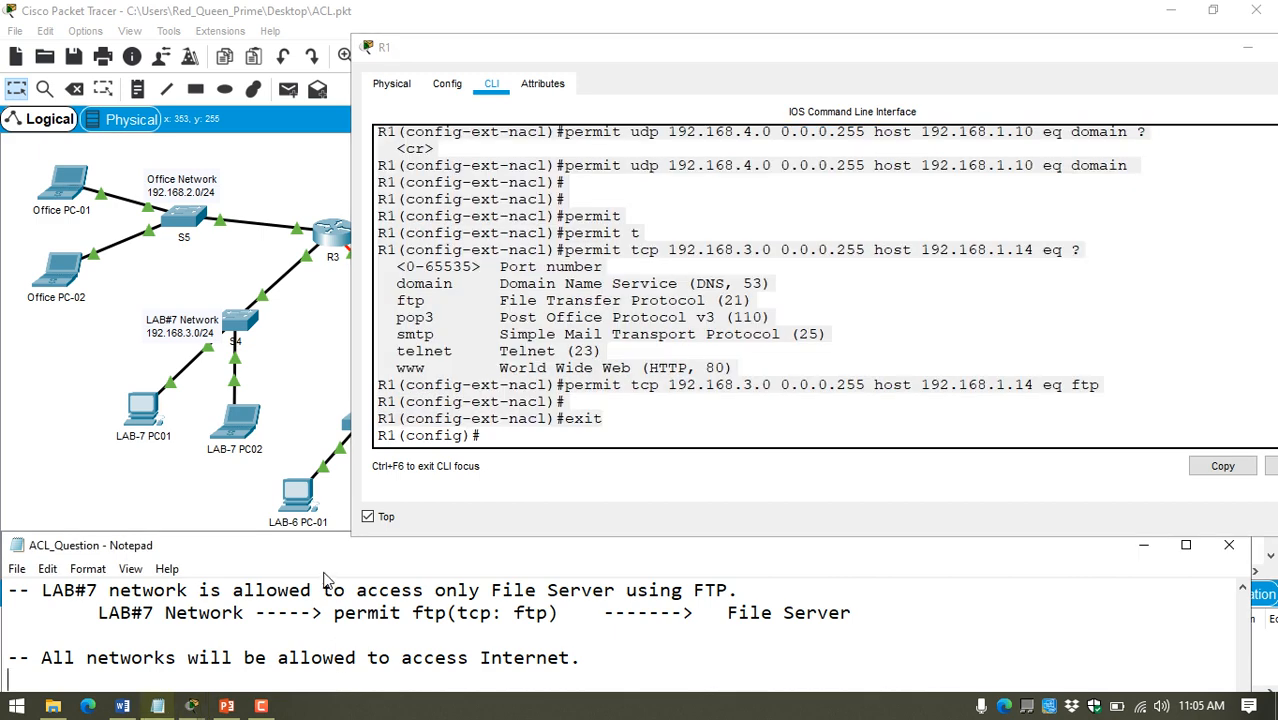
pyautogui.click(368, 516)
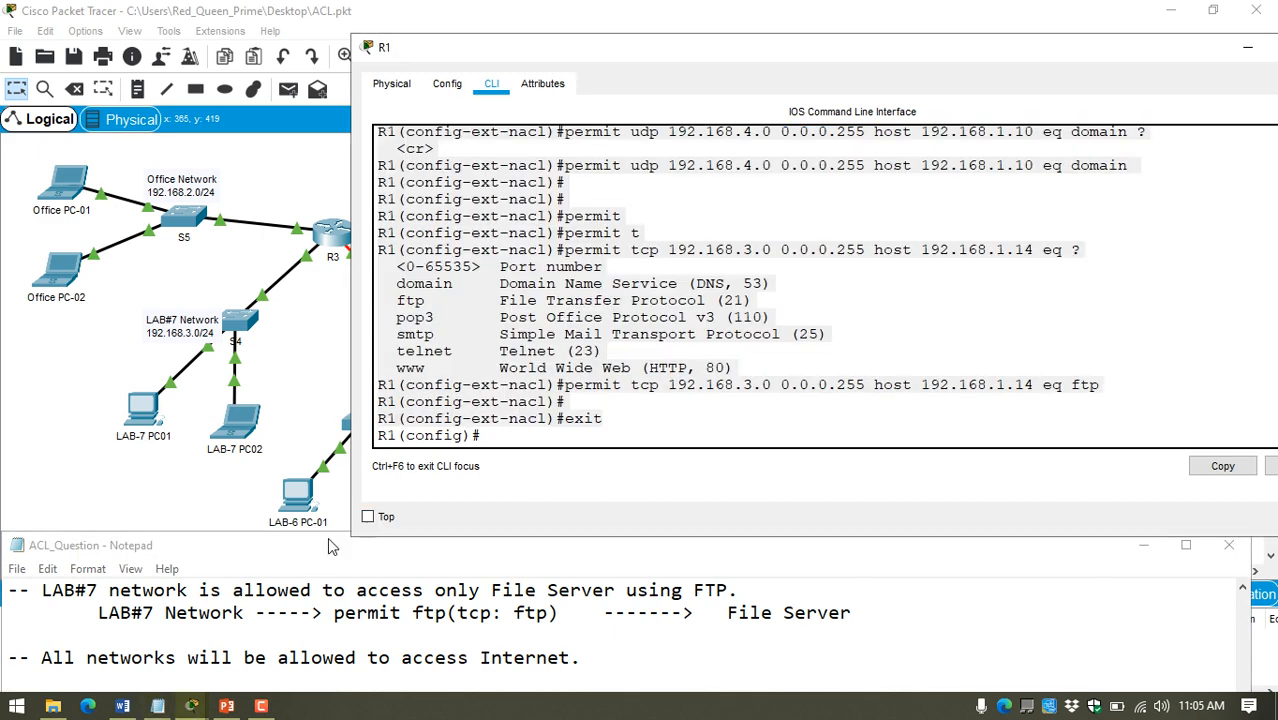
pyautogui.moveTo(330, 546); pyautogui.dragTo(490, 66)
pyautogui.scroll(-1, 363, 264)
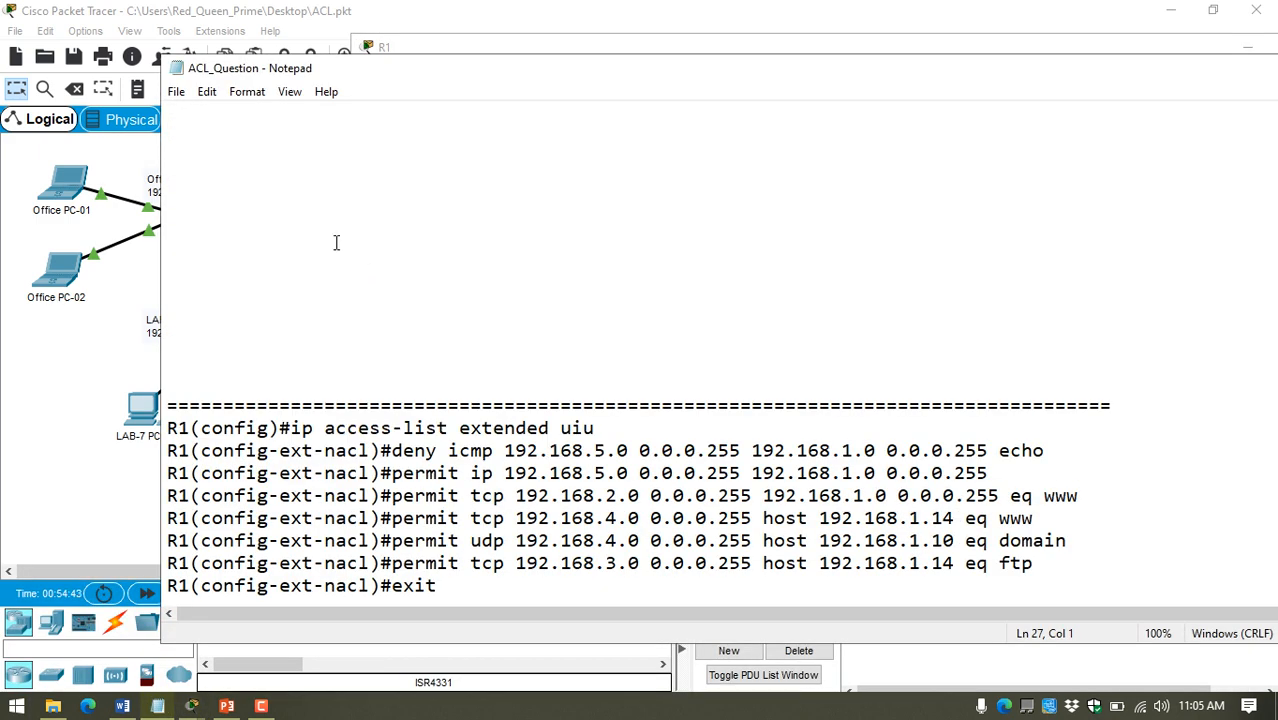
pyautogui.click(240, 346)
pyautogui.press('Return')
pyautogui.press('Return')
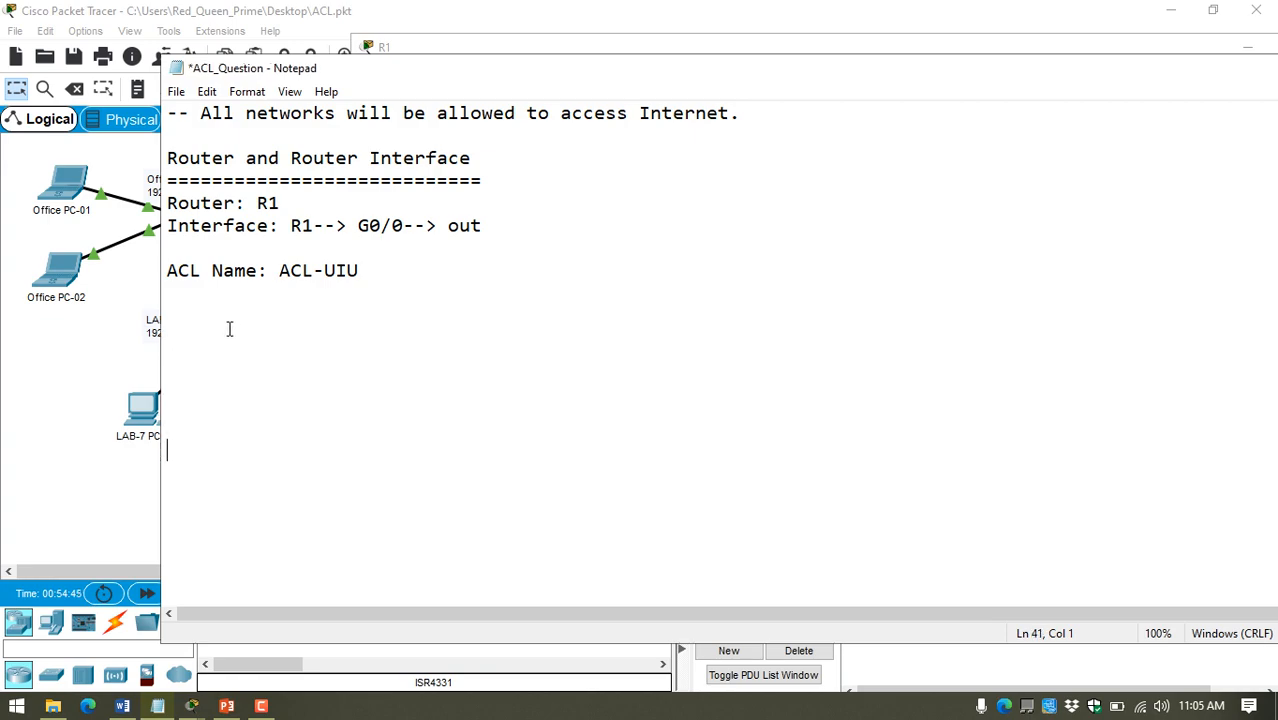
pyautogui.hotkey('ctrl', 'v')
pyautogui.hotkey('ctrl', 's')
# Step: Delete the partial commands and ICMP help listing between the "ip access-list extended ACL-UIU" line and the complete "deny icmp" echo line
pyautogui.scroll(20, 218, 326)
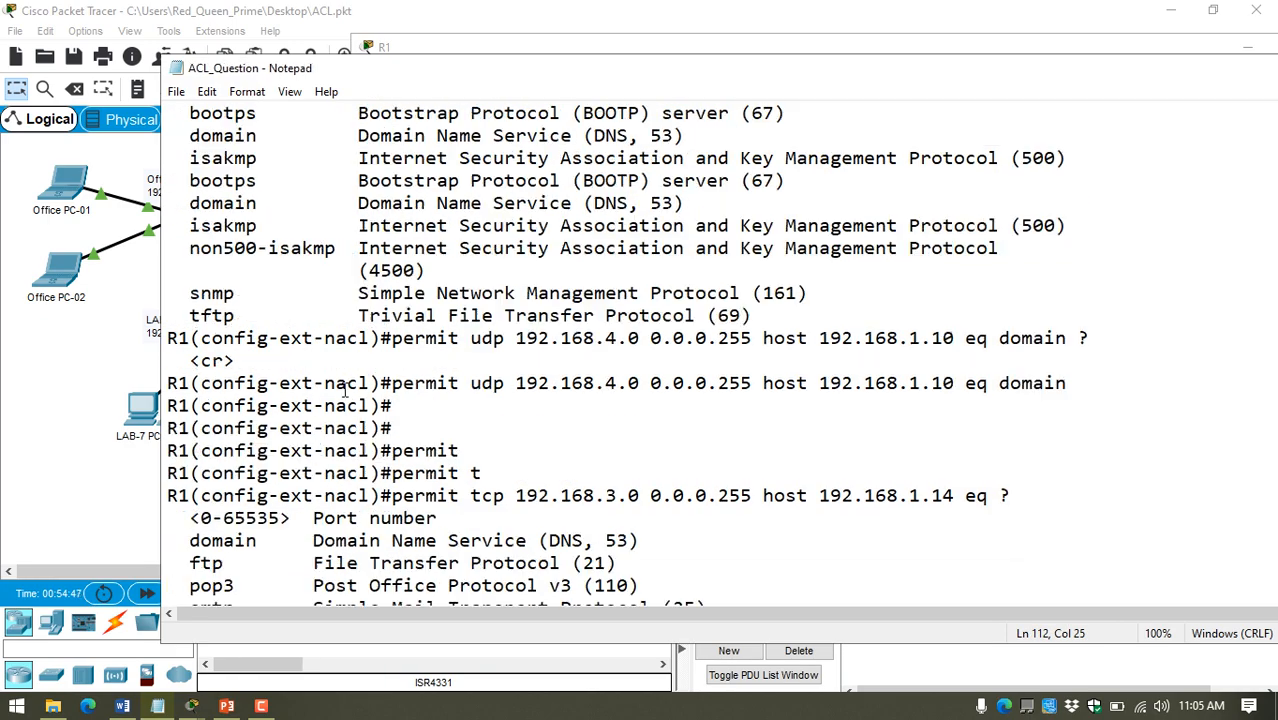
pyautogui.scroll(8, 340, 385)
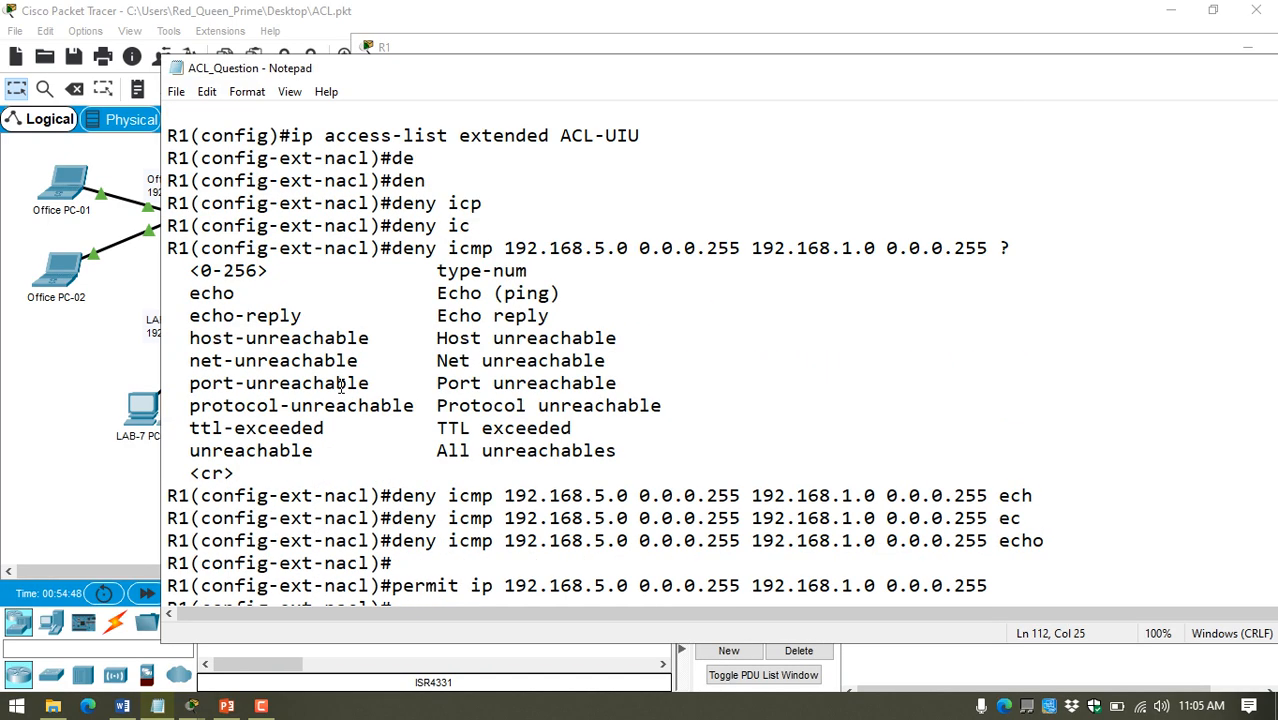
pyautogui.scroll(-3, 479, 379)
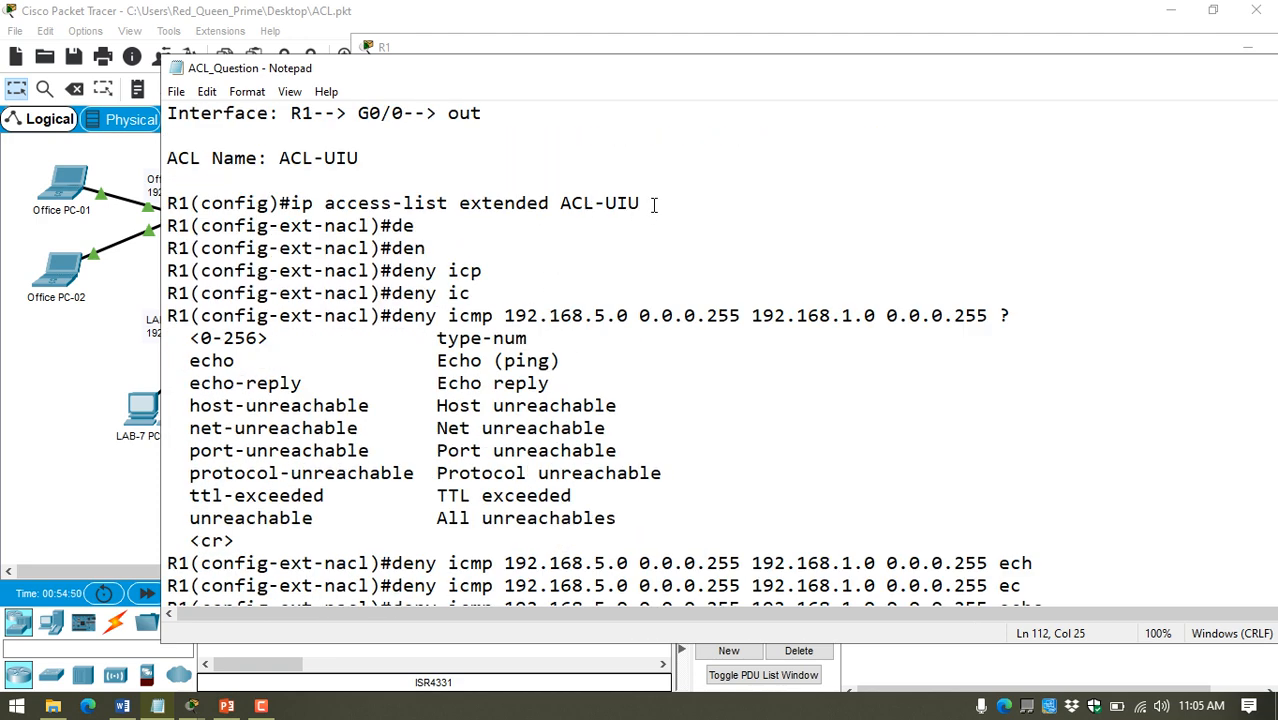
pyautogui.moveTo(654, 204); pyautogui.dragTo(673, 286)
pyautogui.press('Delete')
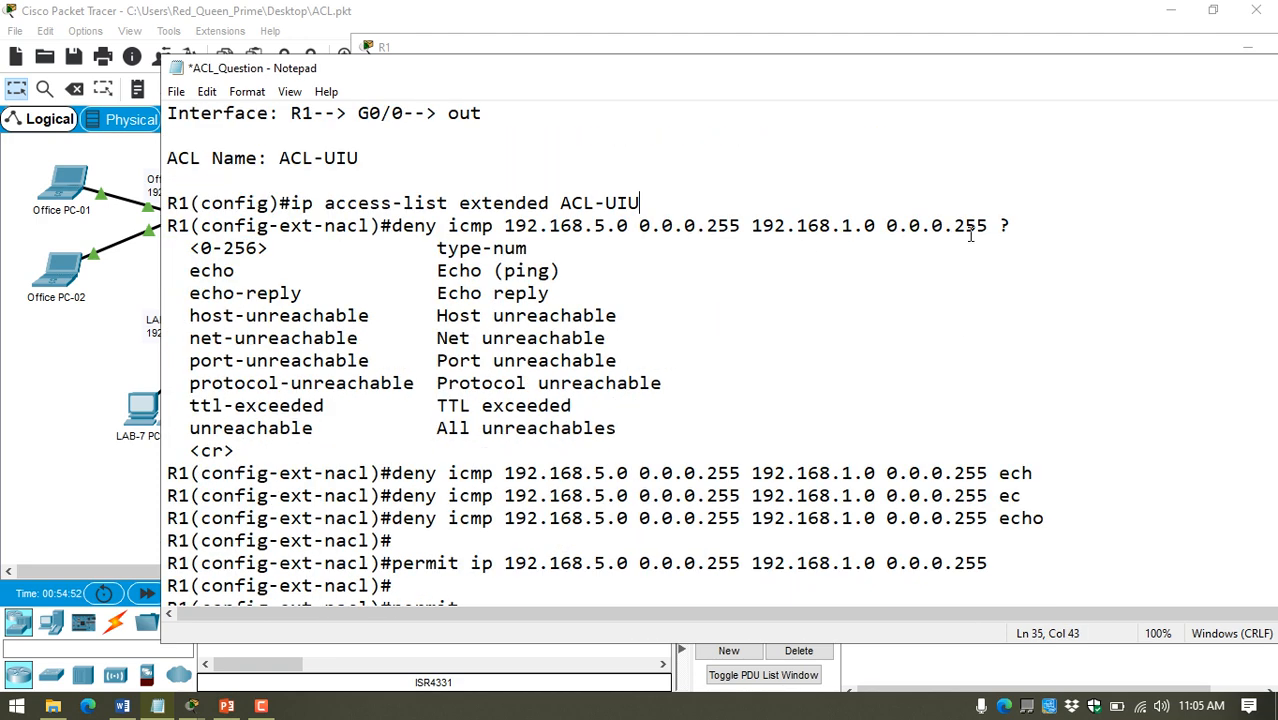
pyautogui.moveTo(676, 205); pyautogui.dragTo(1047, 498)
pyautogui.press('Delete')
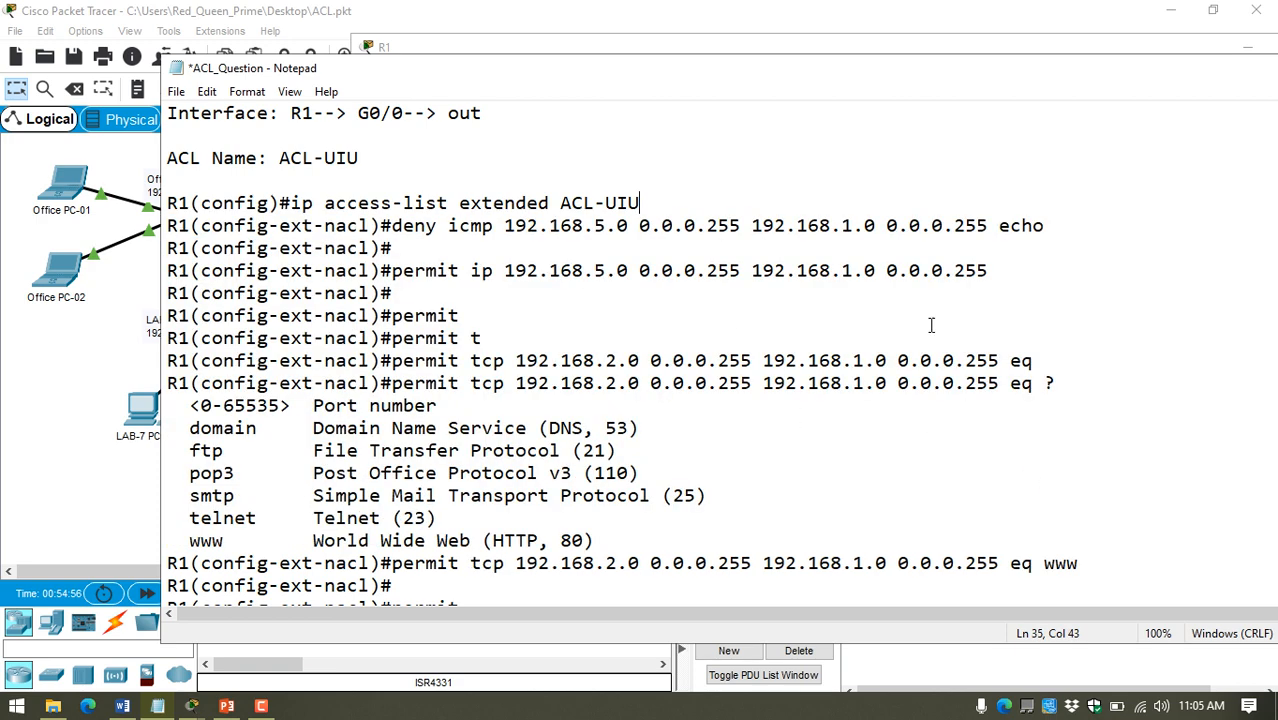
# Step: Remove the empty prompt before the "permit ip" line and everything between that line and the complete 192.168.2.0 "eq www" statement
pyautogui.doubleClick(1051, 252)
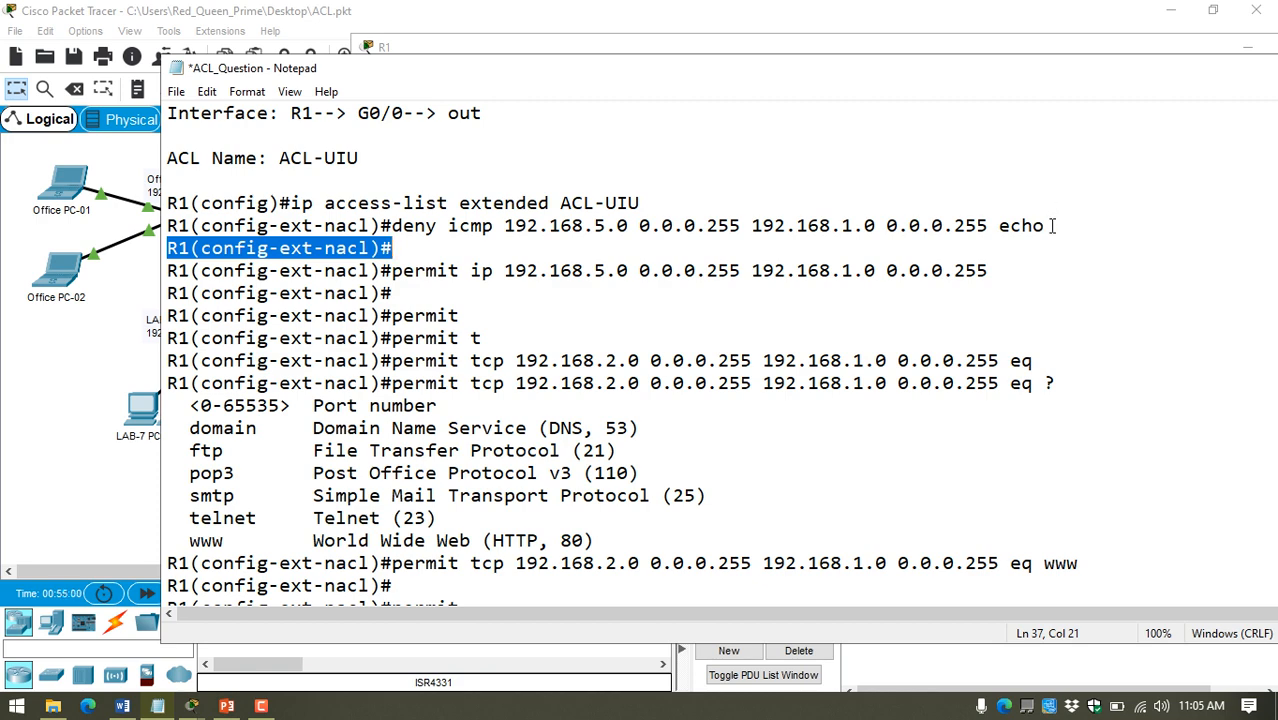
pyautogui.press('BackSpace')
pyautogui.press('BackSpace')
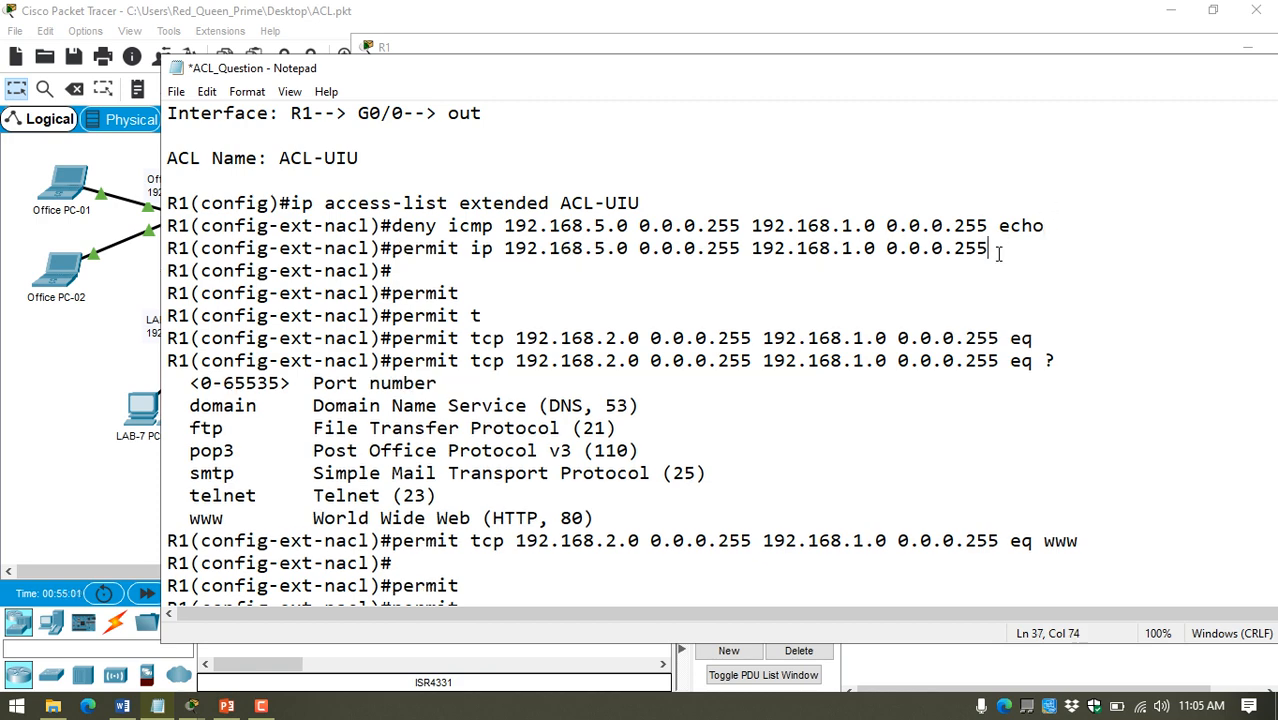
pyautogui.moveTo(996, 250); pyautogui.dragTo(1083, 515)
pyautogui.press('BackSpace')
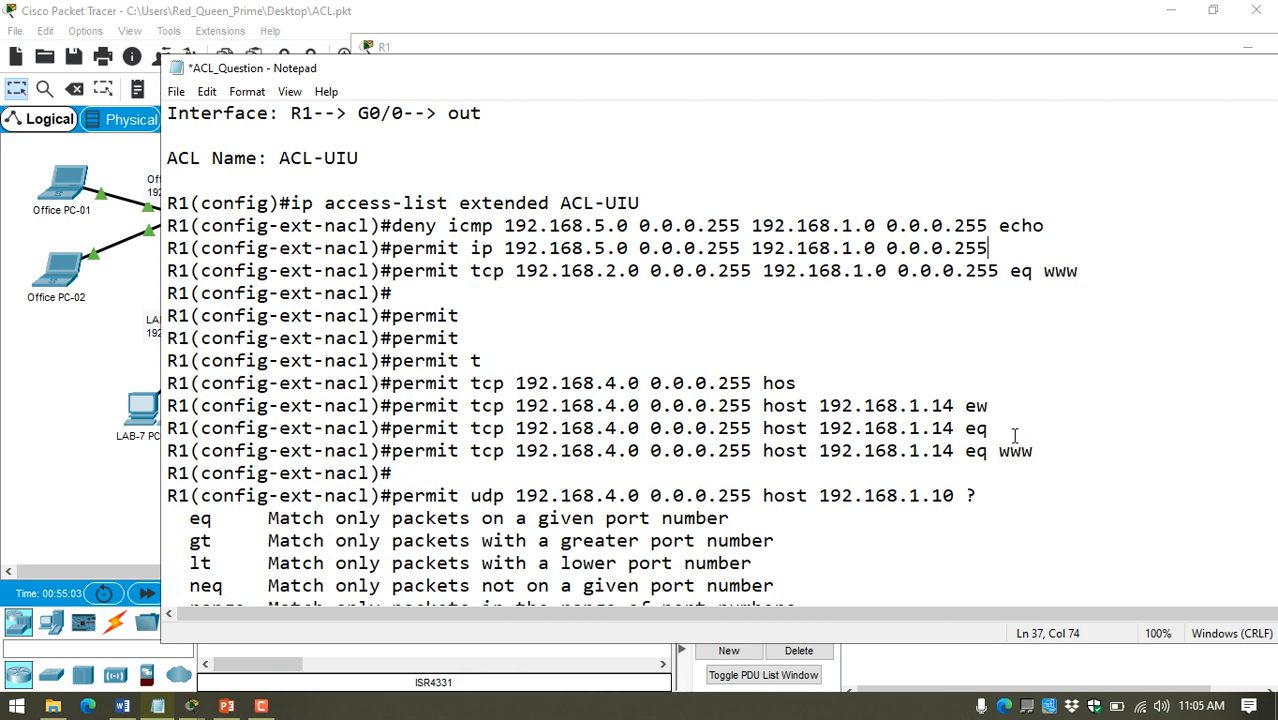
# Step: Delete the leftover prompts, partial commands and help listings before the complete 192.168.4.0 "eq www" statement and between it and the final "eq domain" statement
pyautogui.scroll(-2, 1018, 435)
pyautogui.moveTo(1086, 141); pyautogui.dragTo(1065, 294)
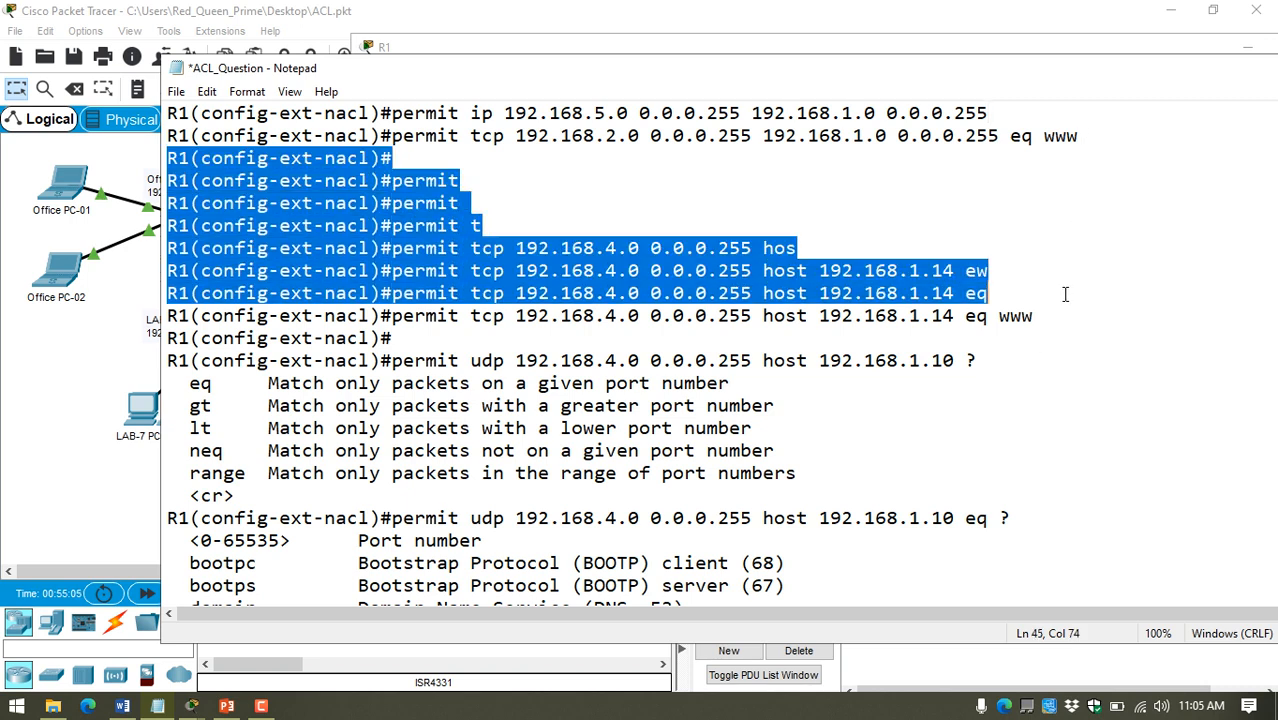
pyautogui.press('BackSpace')
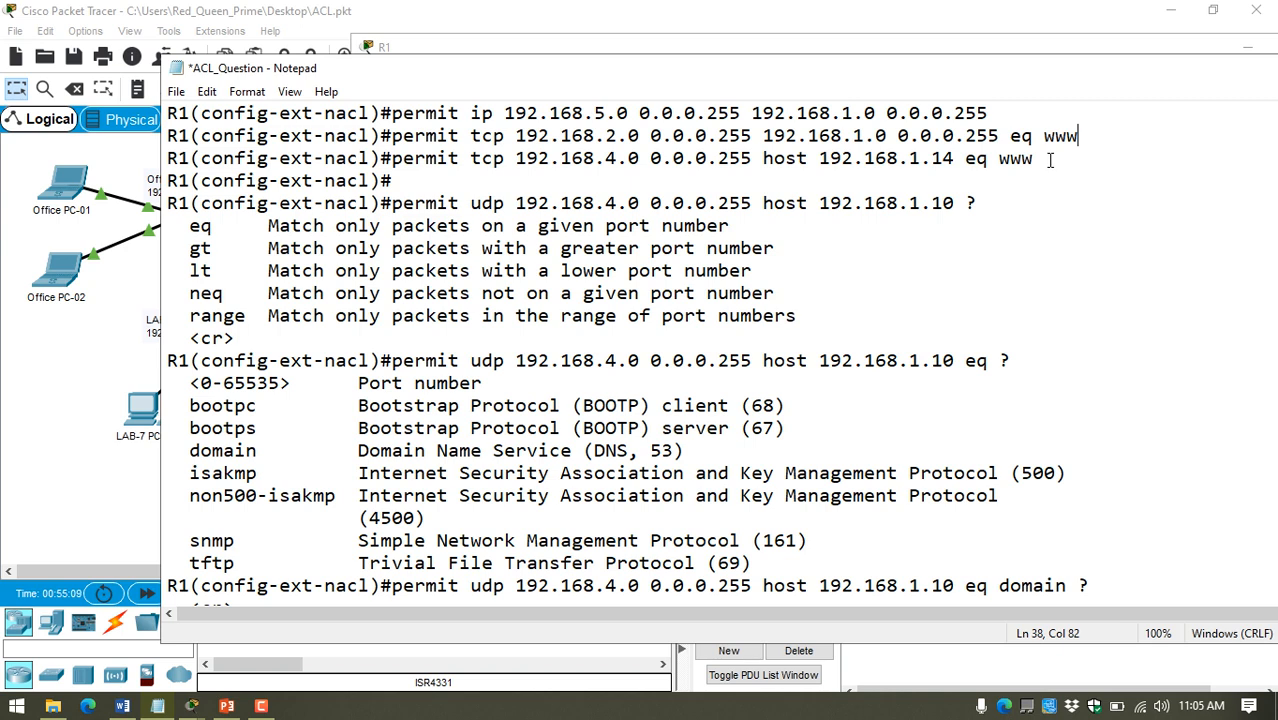
pyautogui.moveTo(1031, 158); pyautogui.dragTo(1034, 479)
pyautogui.scroll(-1, 1048, 527)
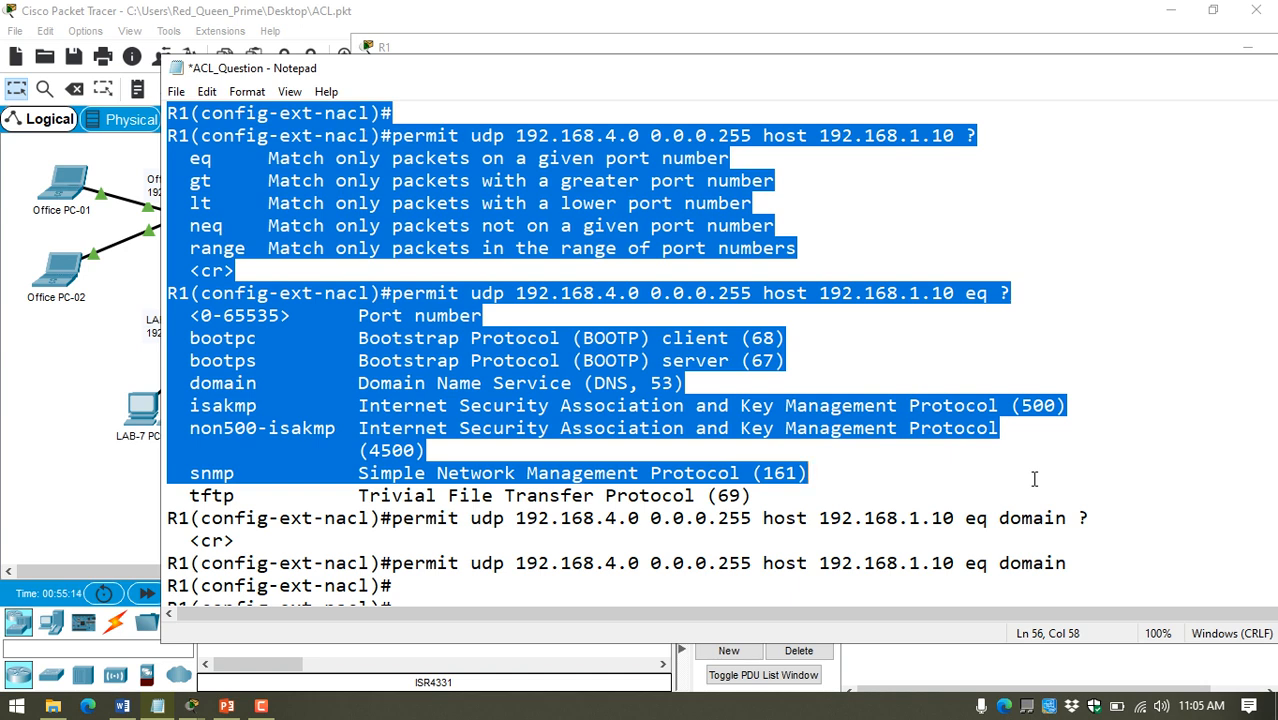
pyautogui.scroll(-1, 1035, 479)
pyautogui.moveTo(1035, 479); pyautogui.dragTo(1047, 482)
pyautogui.press('Delete')
# Step: Remove the leftovers before the complete 192.168.3.0 "eq ftp" statement and the empty prompt before "exit", and save the notes
pyautogui.scroll(1, 1004, 414)
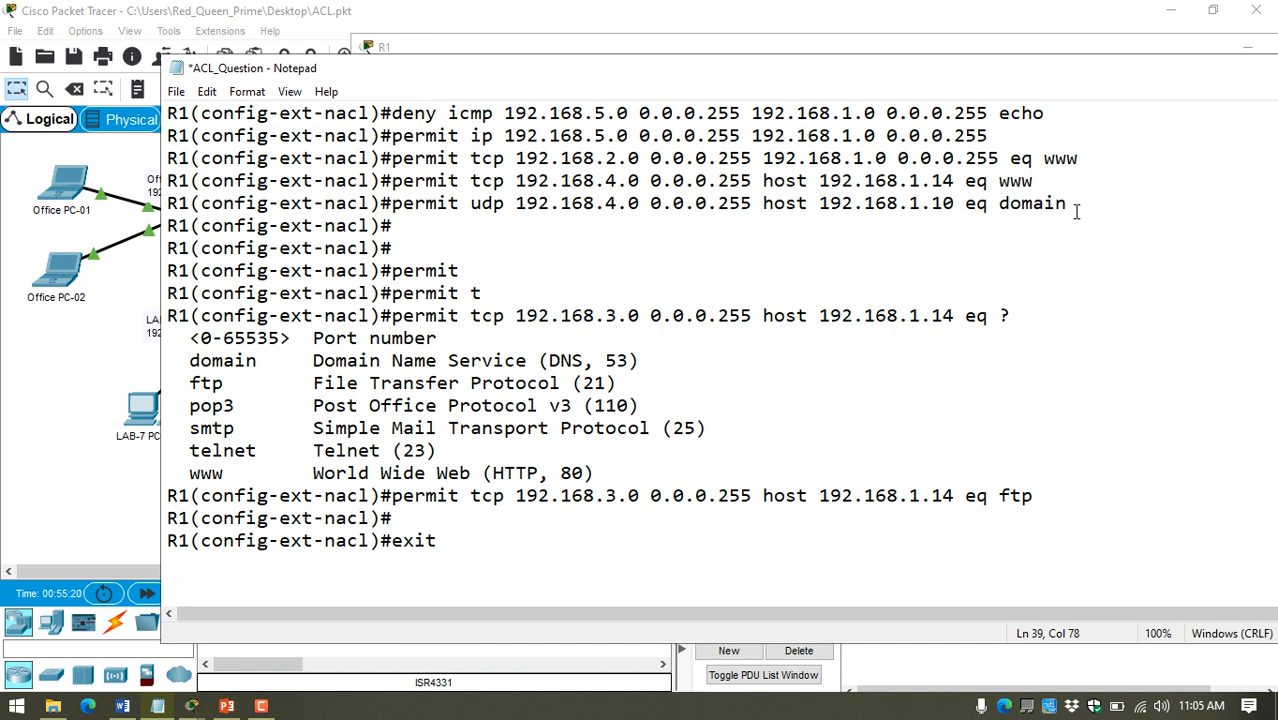
pyautogui.moveTo(1077, 213); pyautogui.dragTo(1025, 471)
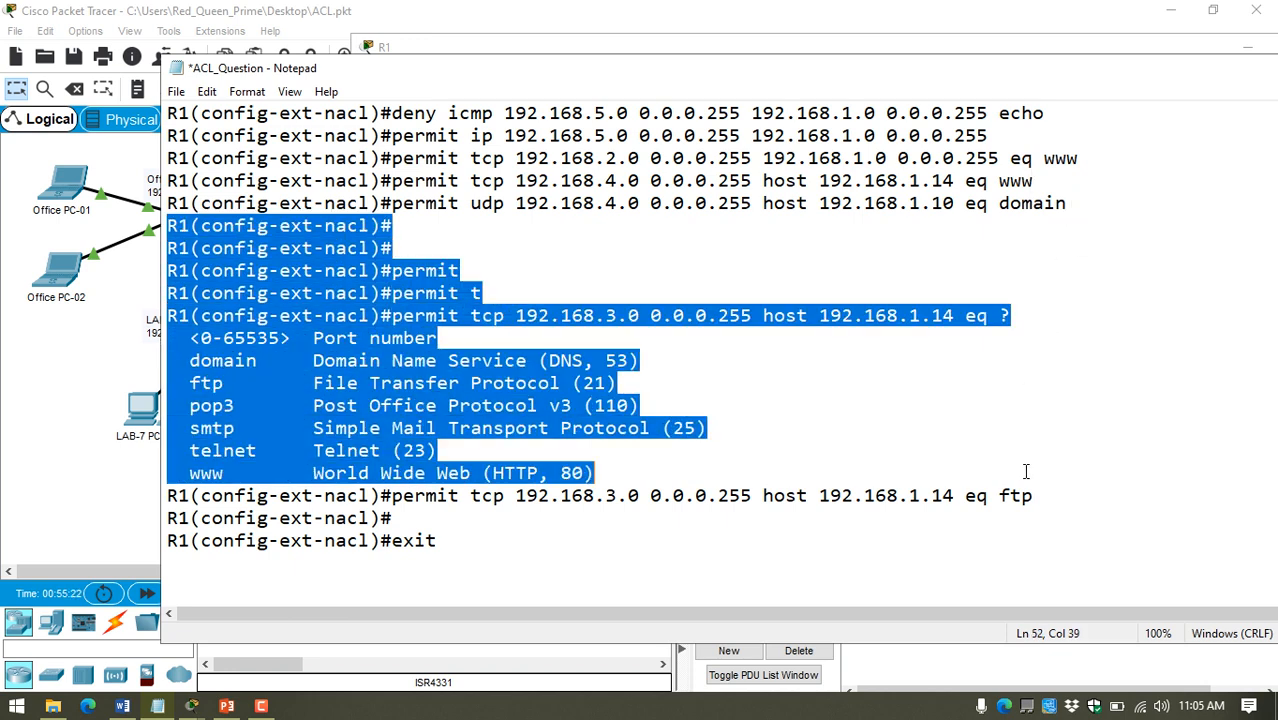
pyautogui.press('BackSpace')
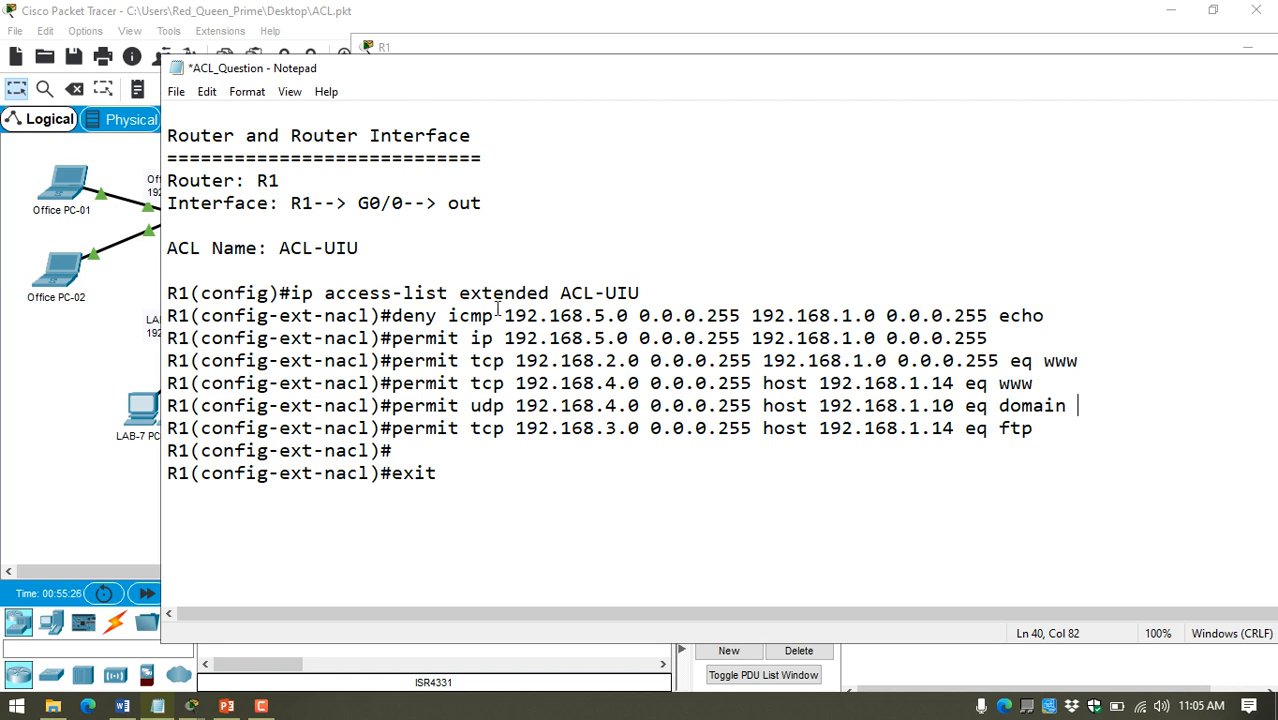
pyautogui.moveTo(471, 323); pyautogui.dragTo(527, 428)
pyautogui.moveTo(398, 451); pyautogui.dragTo(155, 449)
pyautogui.press('BackSpace')
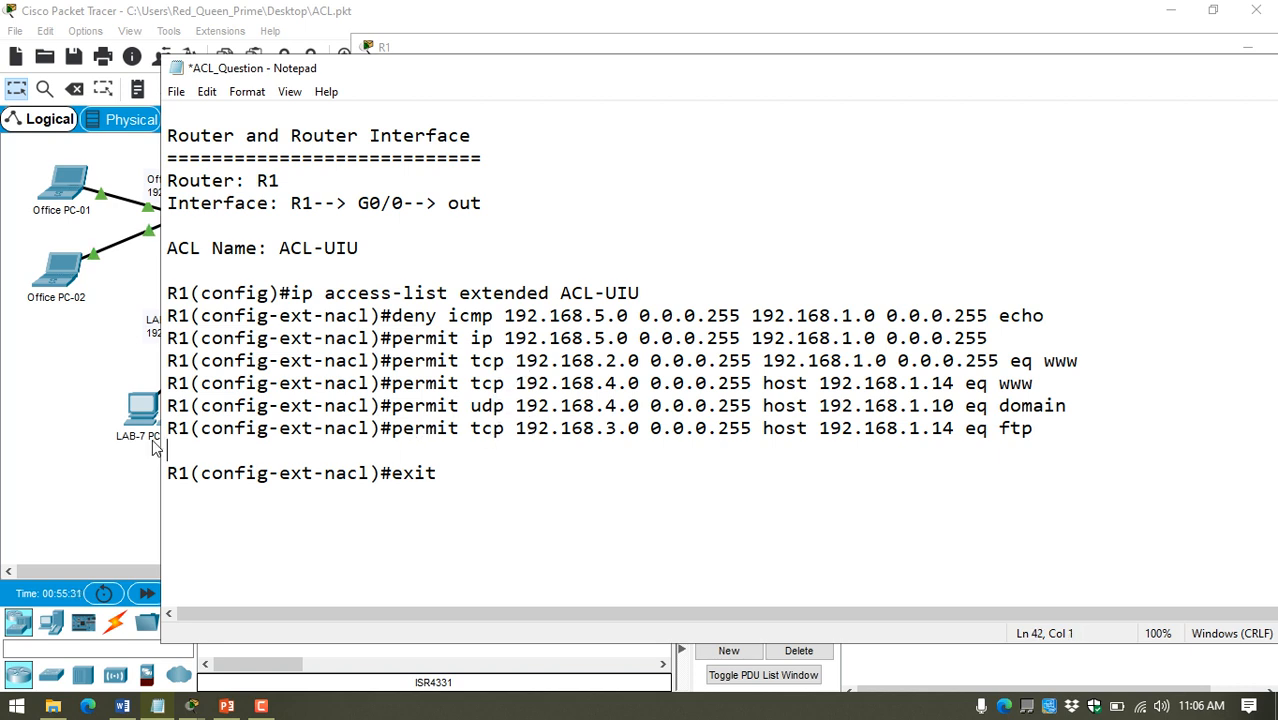
pyautogui.press('BackSpace')
pyautogui.hotkey('ctrl', 's')
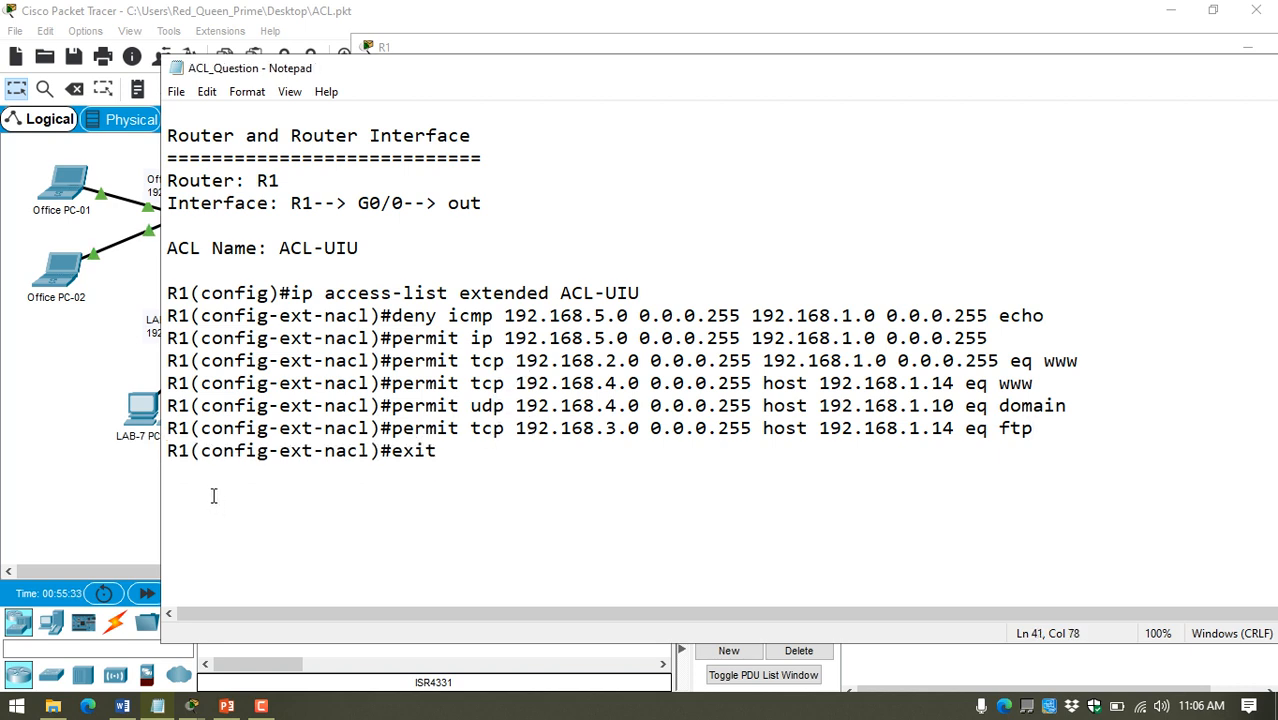
# Step: Place the notes' insertion point below the exit line, return to R1's CLI, and enter configuration mode for interface gigabitEthernet 0/0
pyautogui.click(212, 494)
pyautogui.click(59, 391)
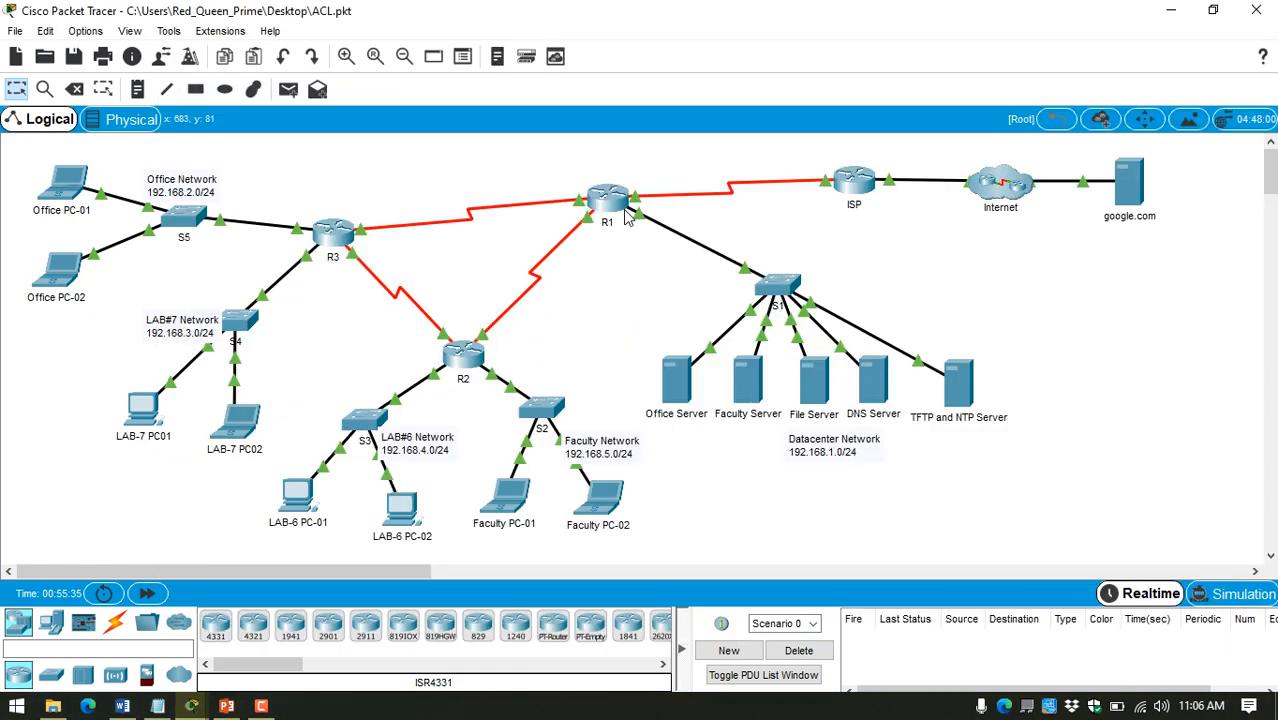
pyautogui.click(608, 200)
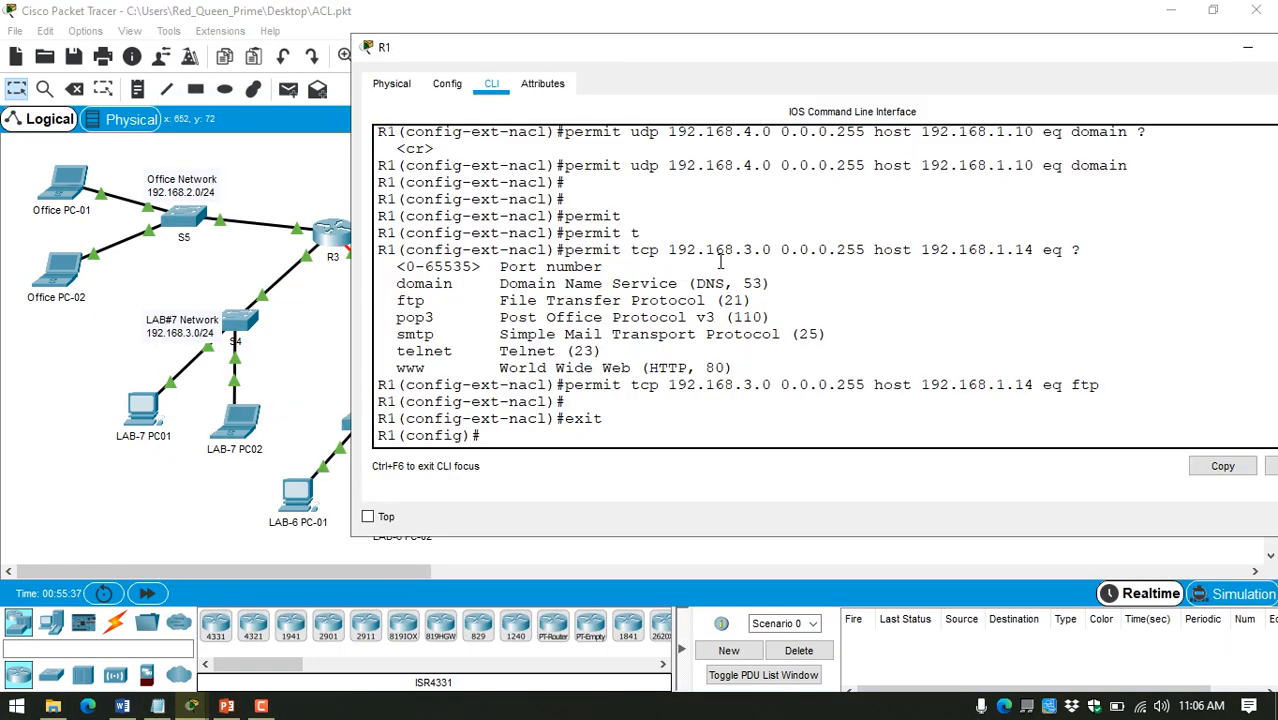
pyautogui.press('Return')
pyautogui.press('Return')
pyautogui.write('int')
pyautogui.press('Tab')
pyautogui.write('g')
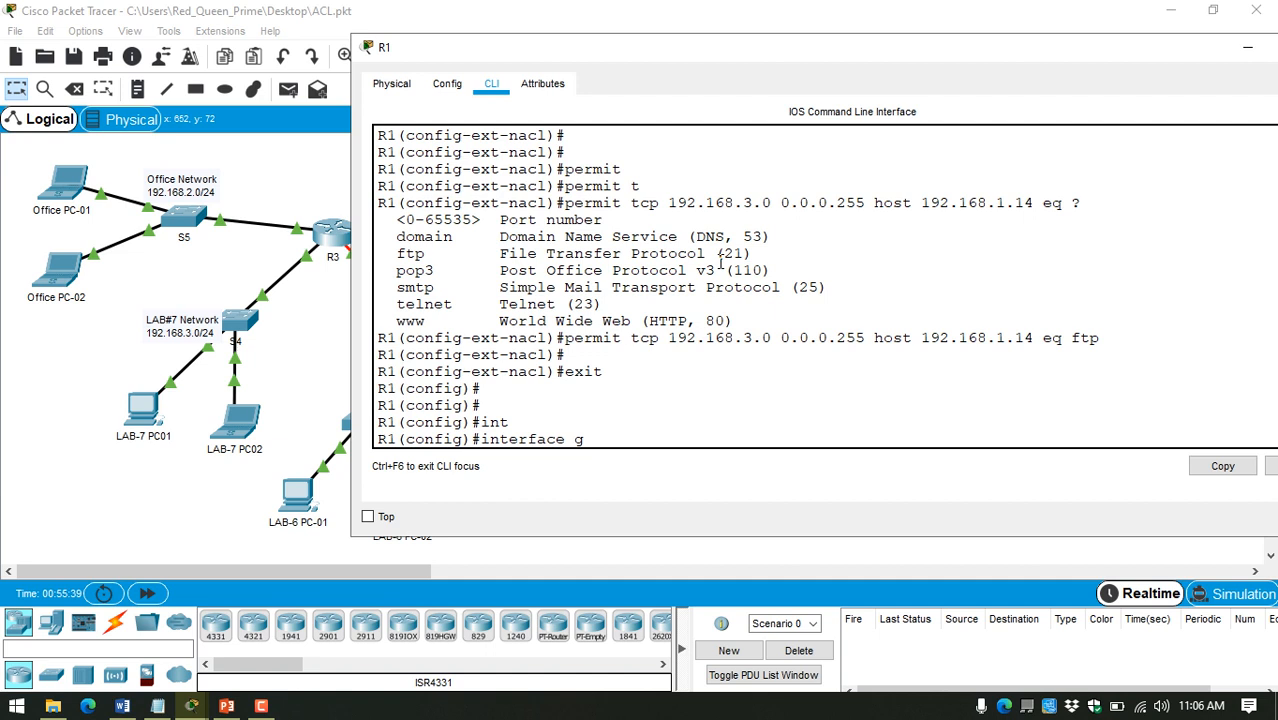
pyautogui.press('Tab')
pyautogui.write('0/0')
pyautogui.press('Return')
# Step: Apply the access list with "ip access-group ACL-UIU out" and exit interface configuration mode
pyautogui.write('ig-if)#i')
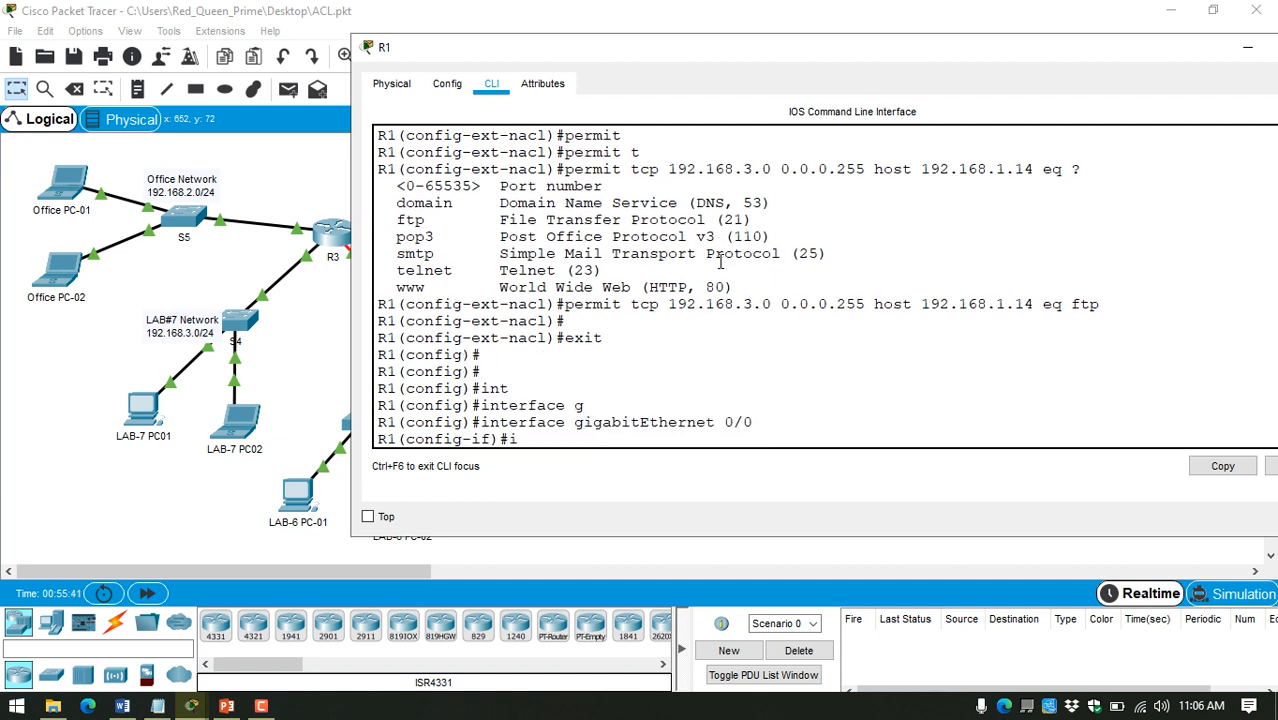
pyautogui.write('p acc')
pyautogui.press('Tab')
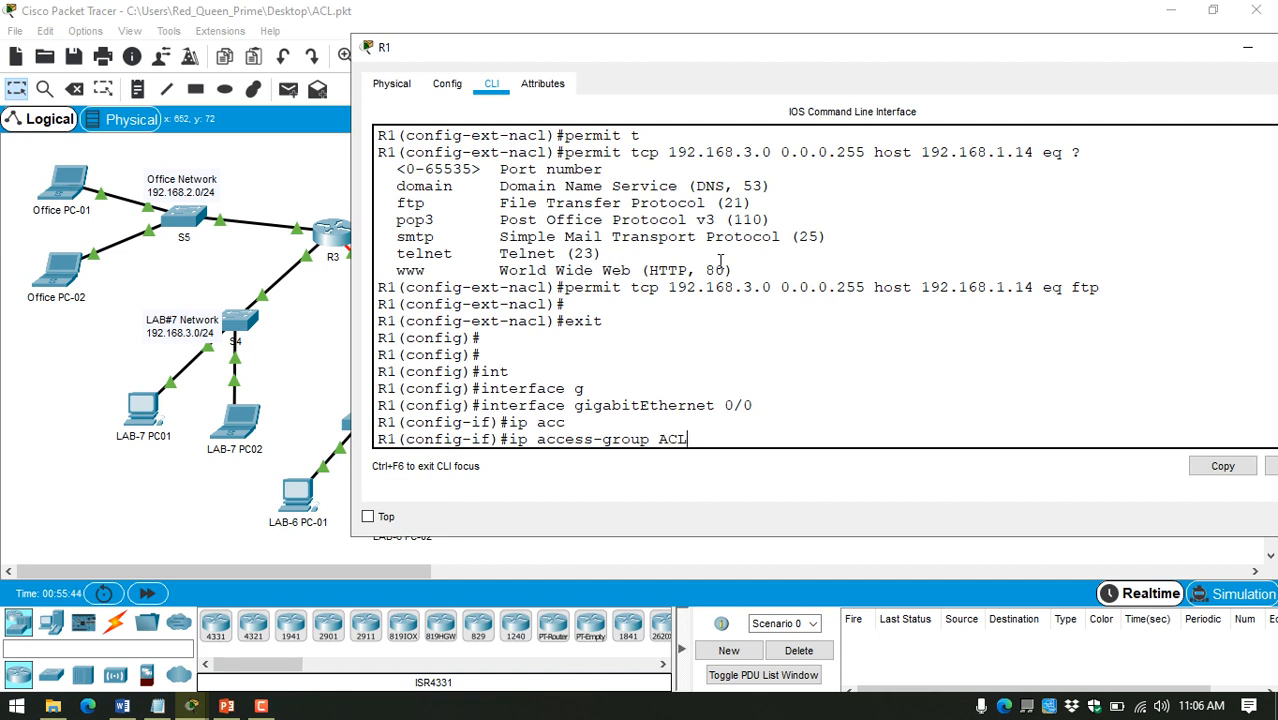
pyautogui.write('ACL-UIU out')
pyautogui.press('Return')
pyautogui.write('exit')
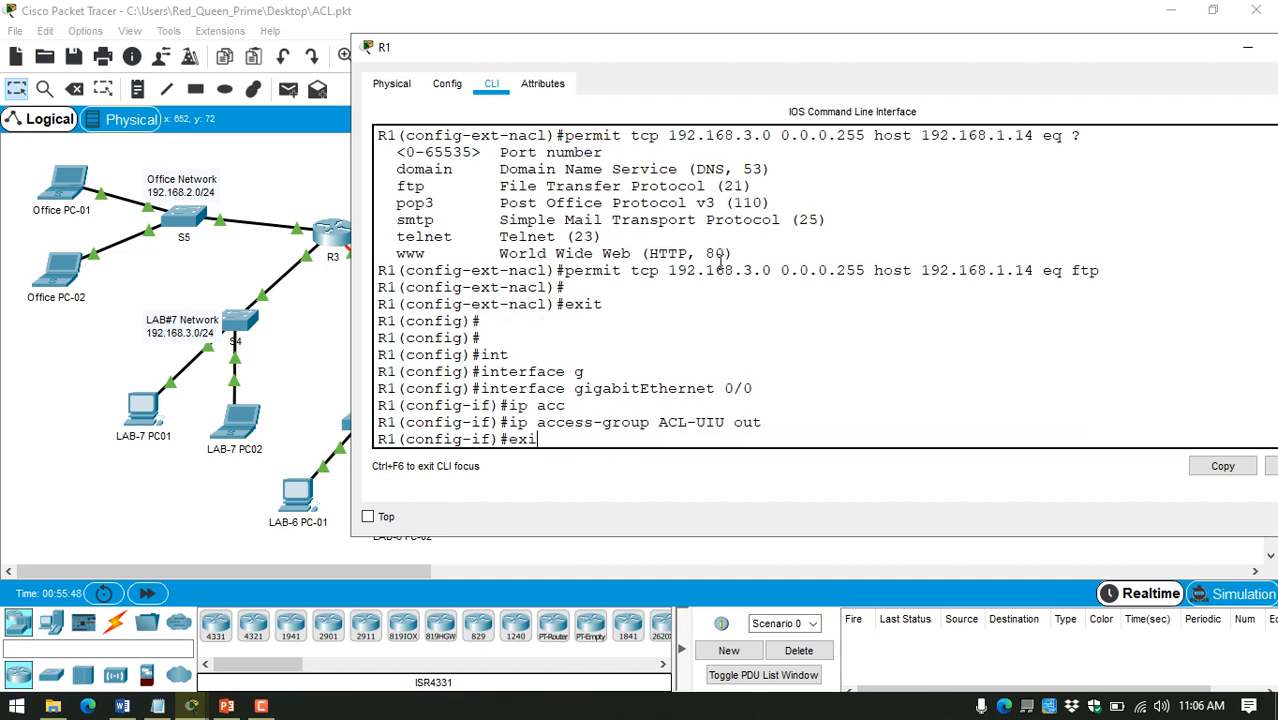
pyautogui.press('Return')
# Step: Copy the R1 commands from "interface gigabitEthernet 0/0" through "exit", paste them below the access-list commands in the notes, and save
pyautogui.moveTo(547, 423); pyautogui.dragTo(367, 384)
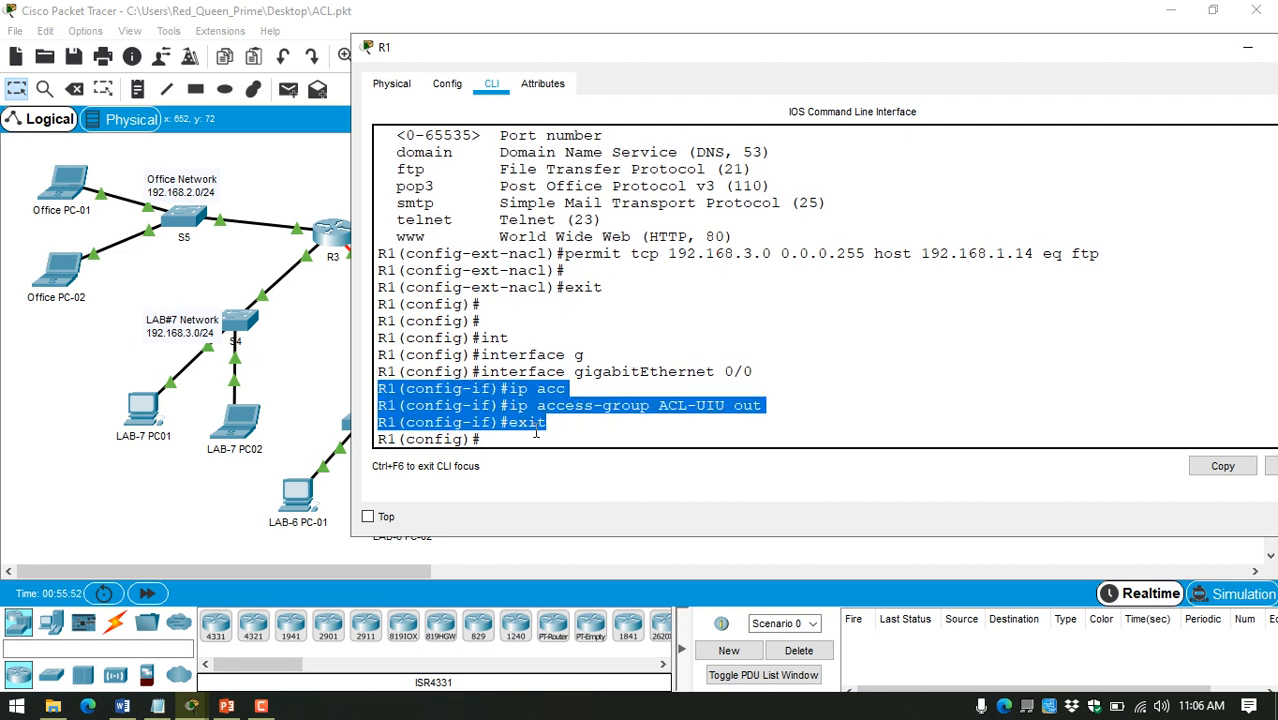
pyautogui.moveTo(545, 424); pyautogui.dragTo(378, 372)
pyautogui.rightClick(428, 388)
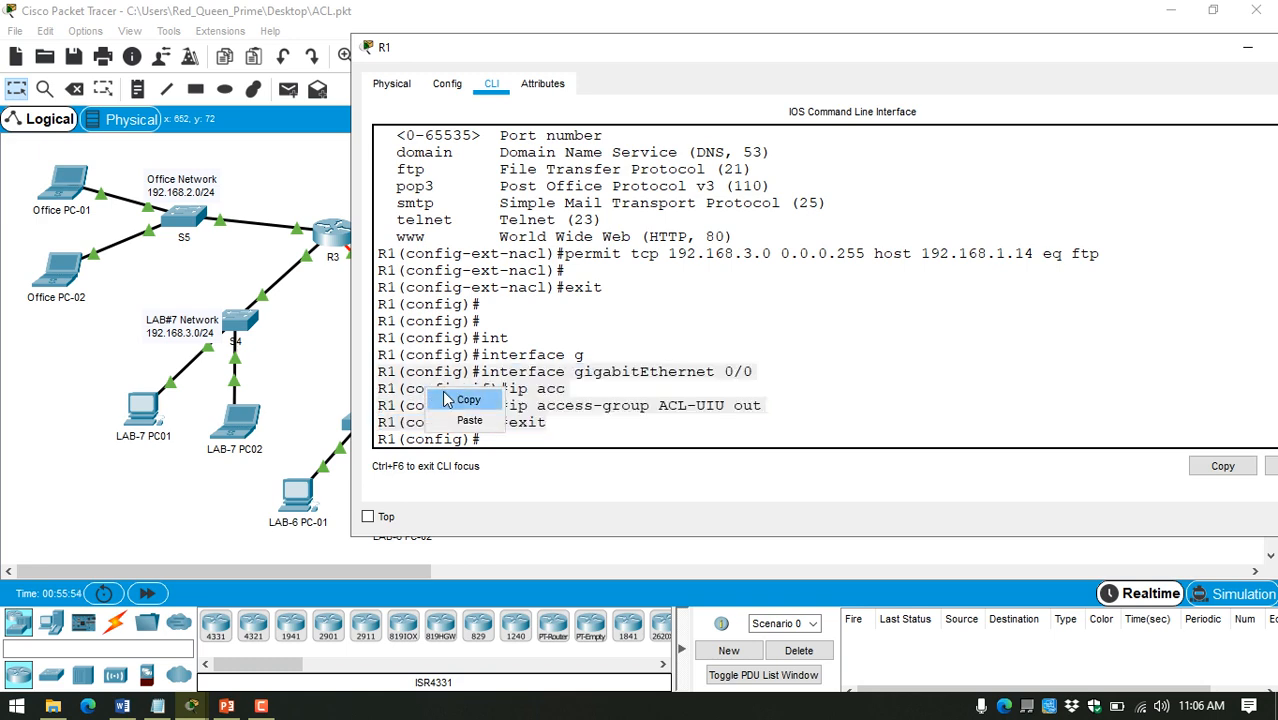
pyautogui.click(455, 400)
pyautogui.click(157, 706)
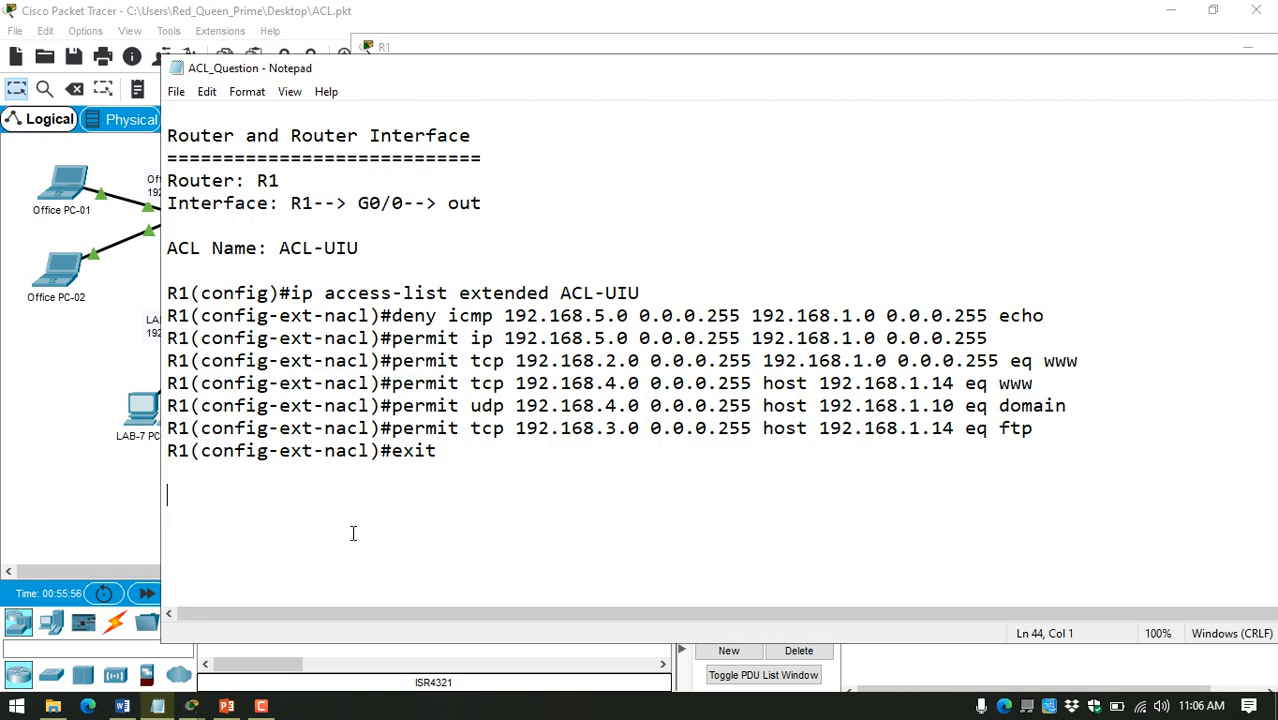
pyautogui.hotkey('ctrl', 'v')
pyautogui.hotkey('ctrl', 's')
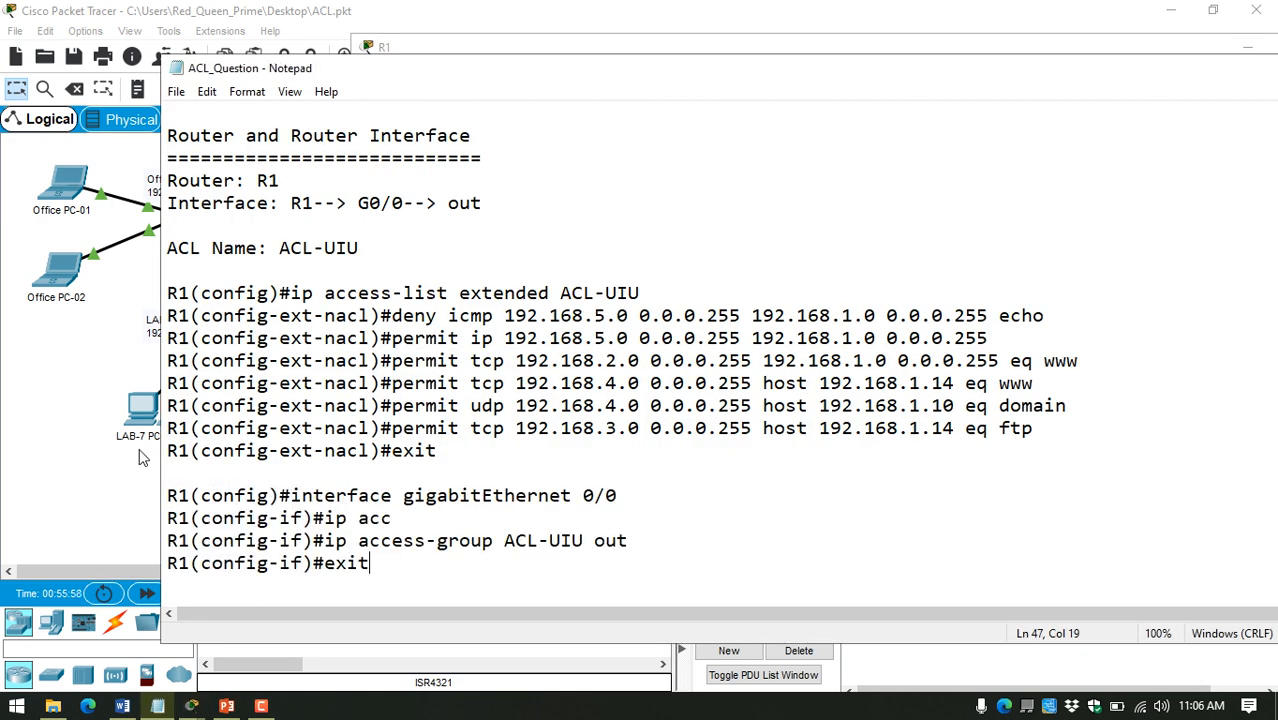
# Step: Send two simple PDUs from Faculty PC-01 to the Office Server to test ping access to the datacenter
pyautogui.click(61, 381)
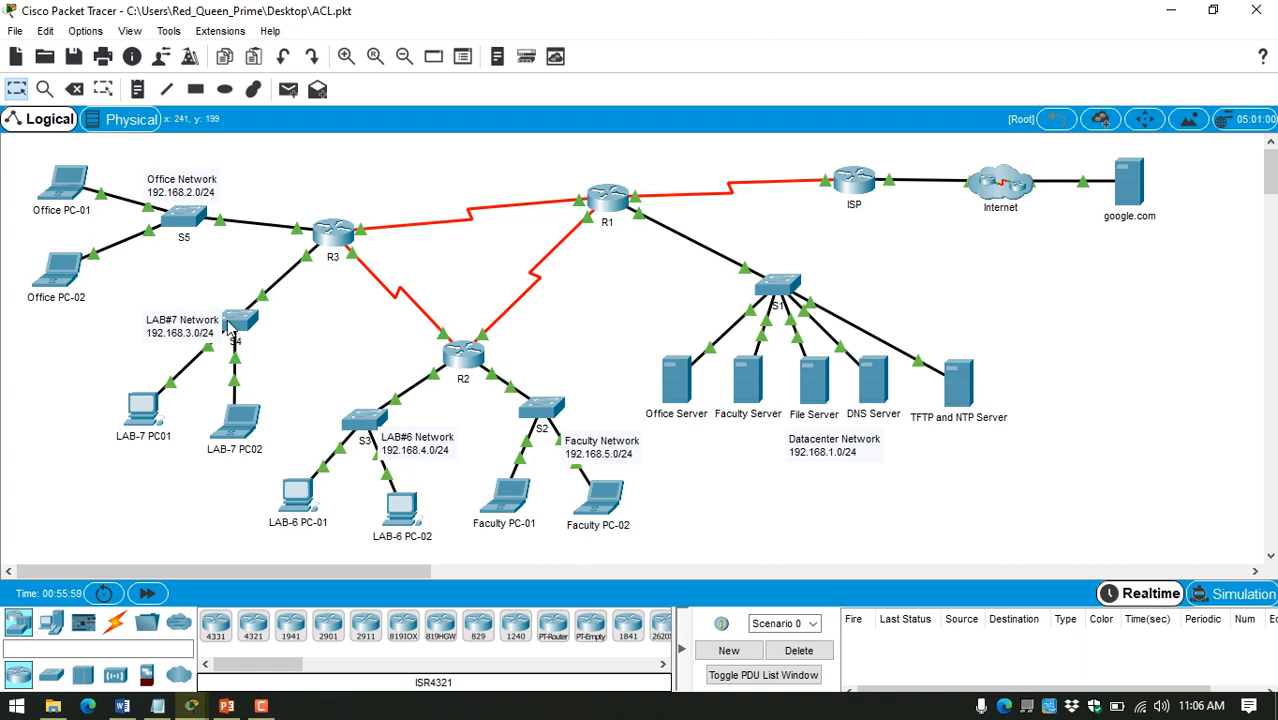
pyautogui.click(288, 89)
pyautogui.click(508, 497)
pyautogui.click(673, 384)
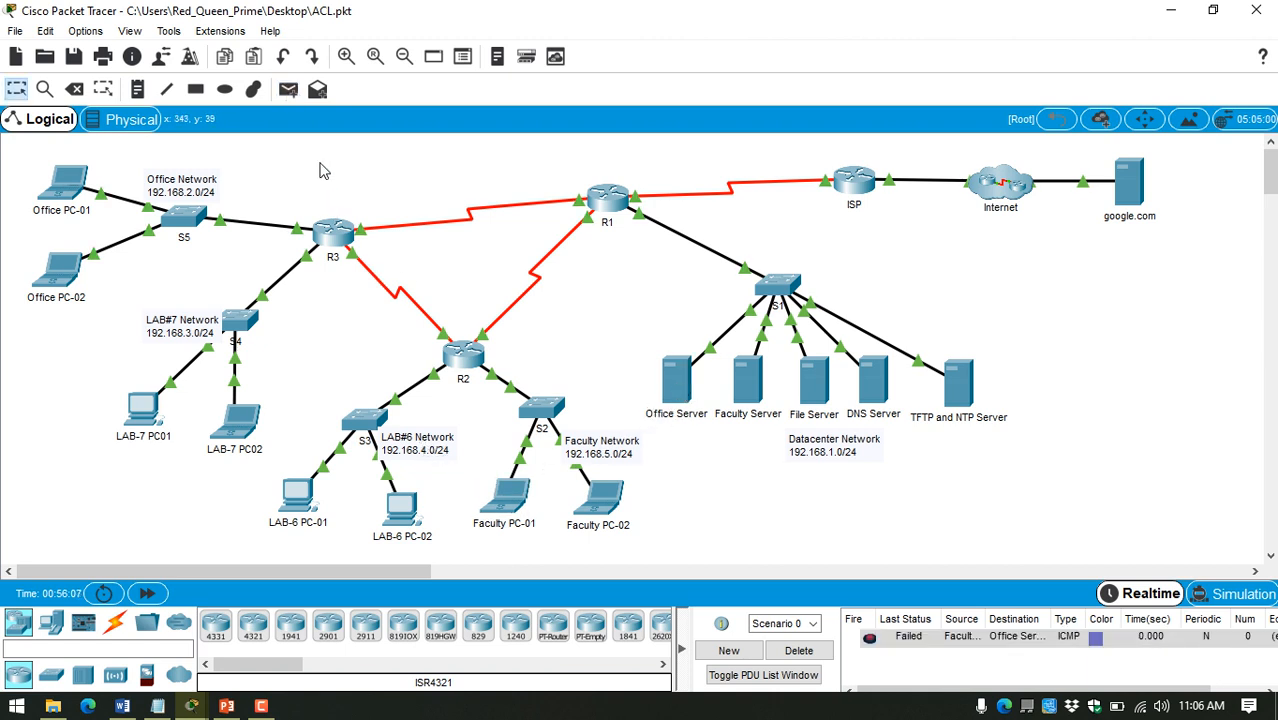
pyautogui.click(288, 89)
pyautogui.click(508, 497)
pyautogui.click(673, 384)
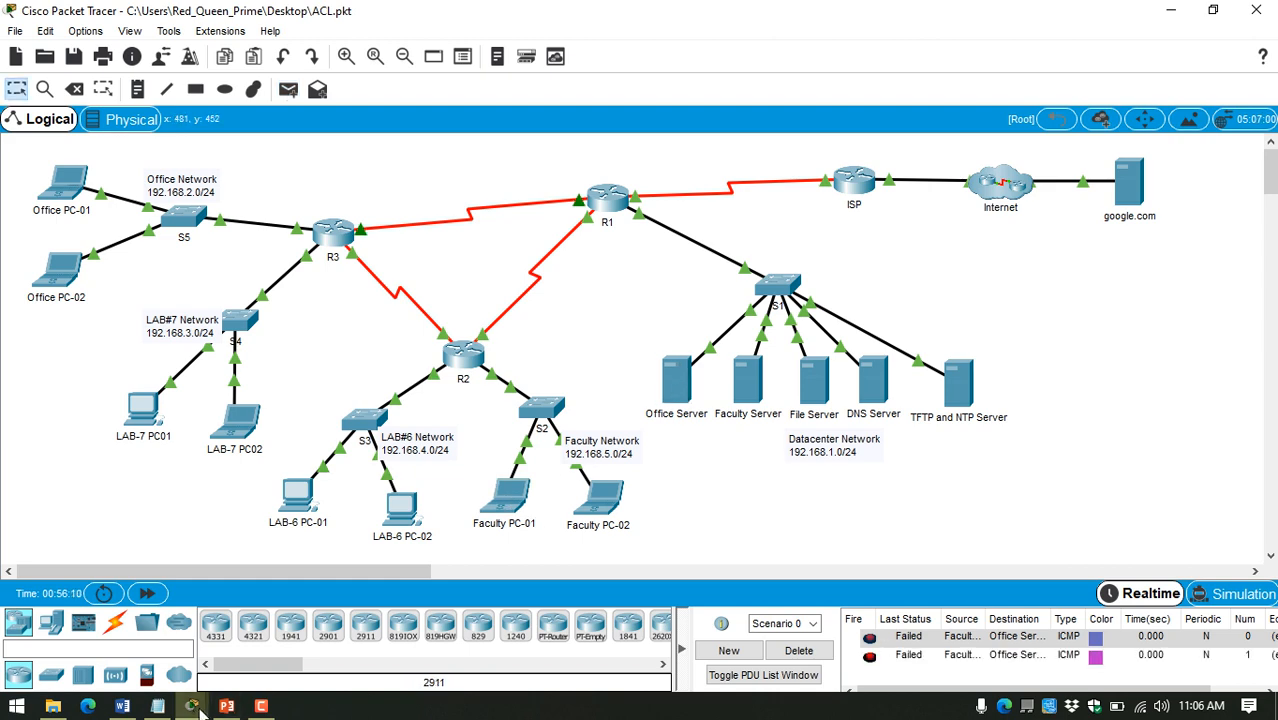
# Step: Check the Faculty Network rule in the notes and copy the Office Server's IP address from its IP configuration
pyautogui.click(157, 706)
pyautogui.scroll(10, 431, 512)
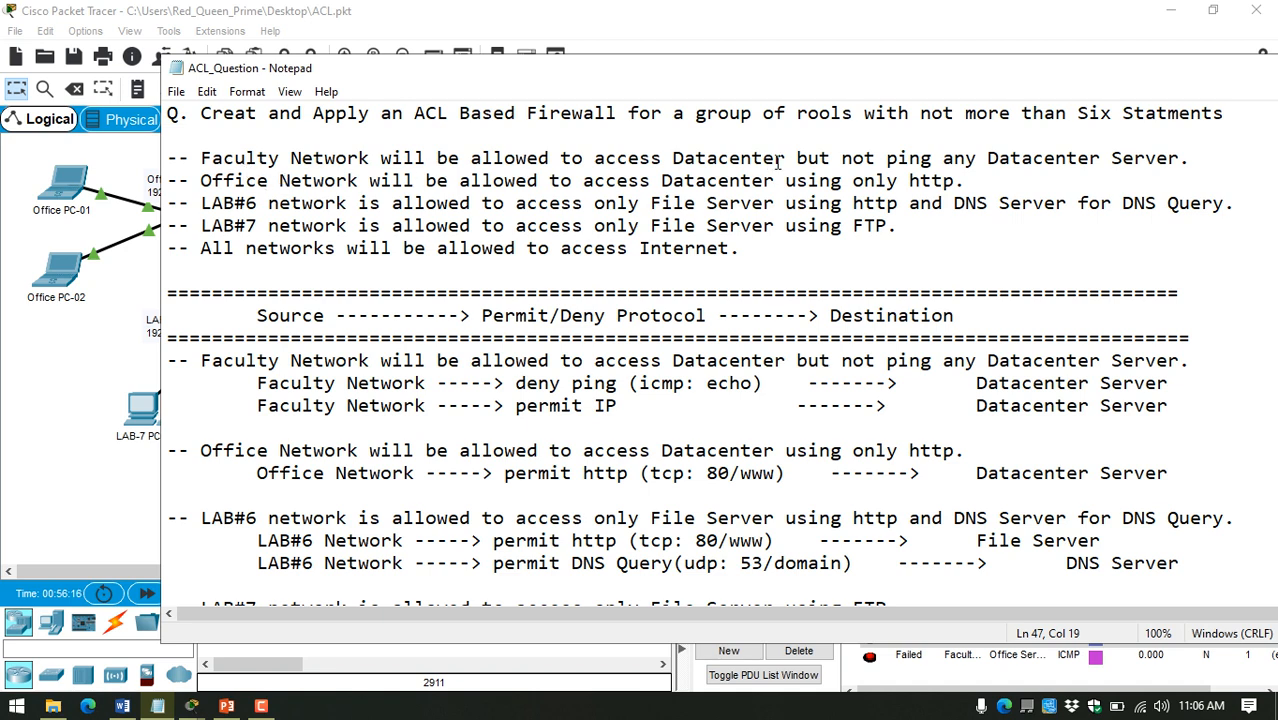
pyautogui.click(77, 412)
pyautogui.click(680, 388)
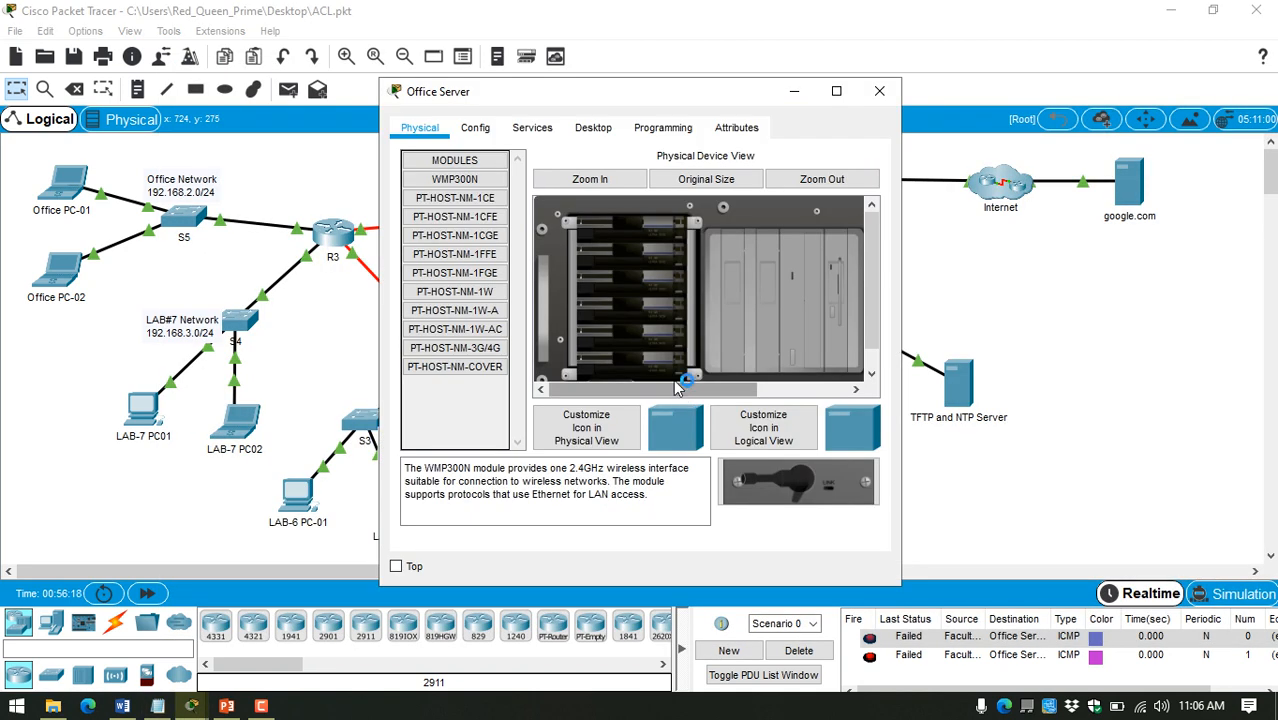
pyautogui.click(593, 127)
pyautogui.click(480, 193)
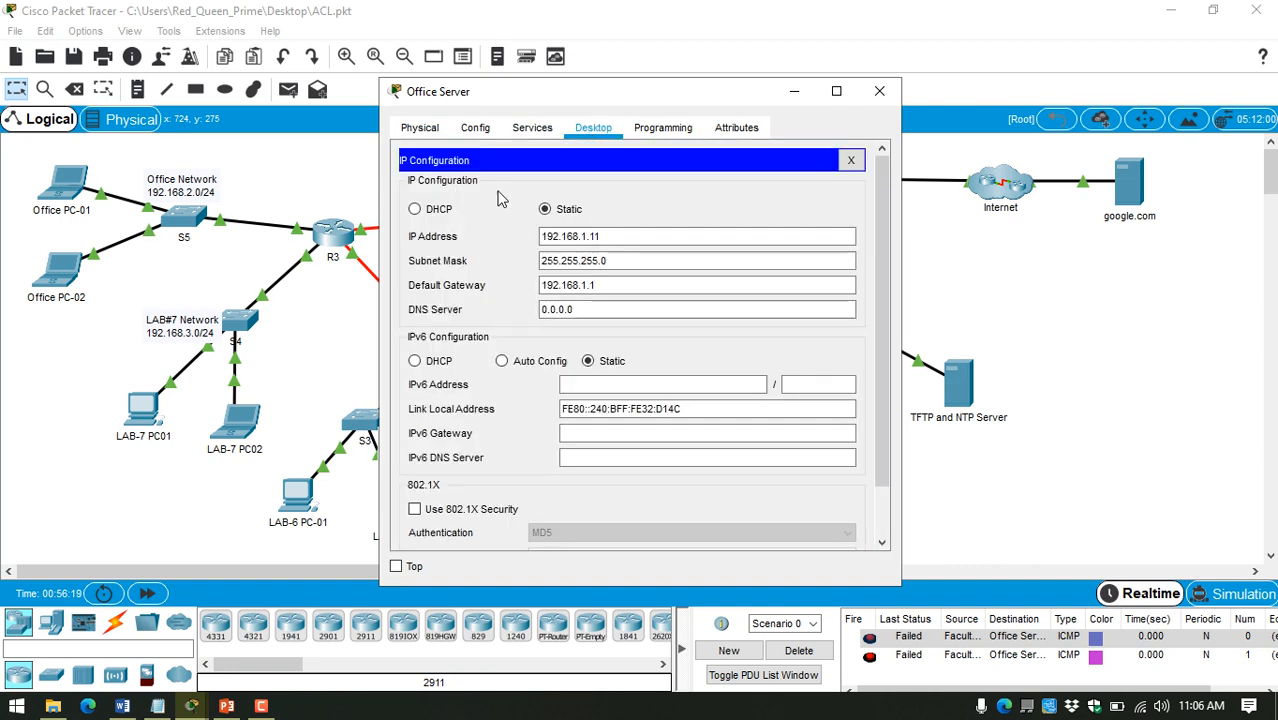
pyautogui.tripleClick(626, 236)
pyautogui.hotkey('ctrl', 'c')
pyautogui.click(879, 91)
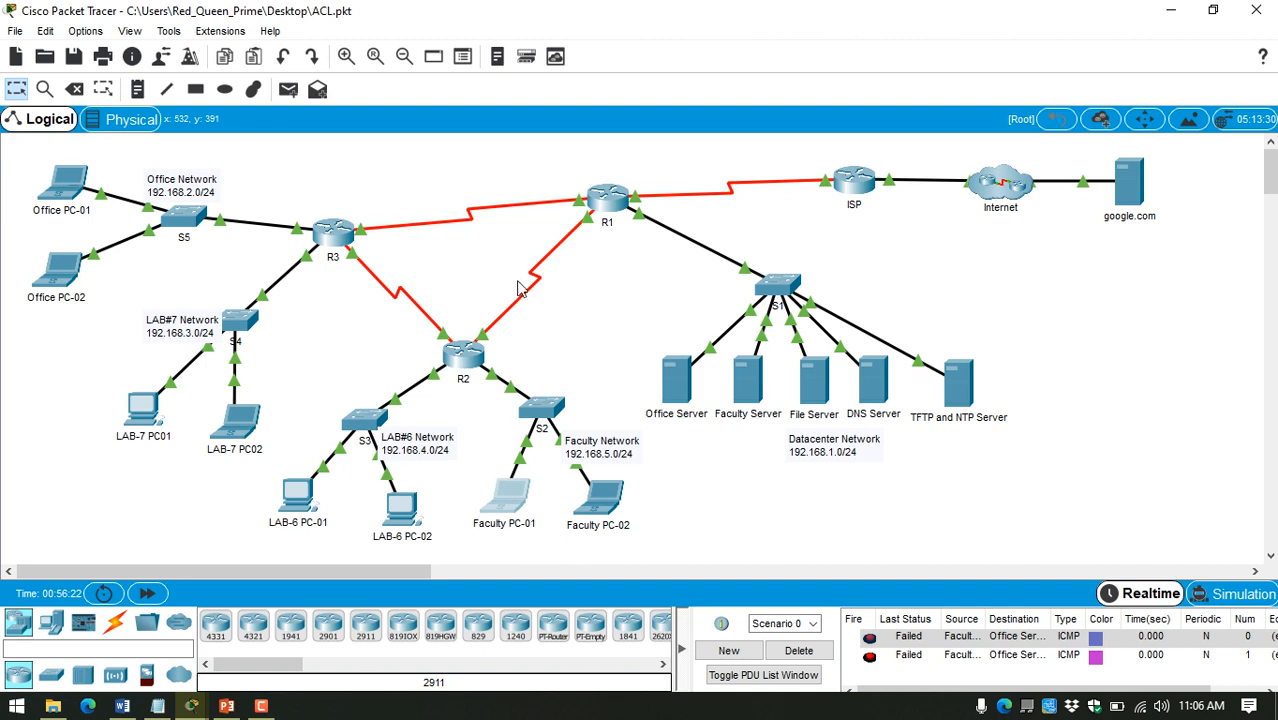
# Step: Browse to 192.168.1.11 from Faculty PC-01's web browser to test its HTTP access to the Office Server, and close the device window
pyautogui.click(504, 497)
pyautogui.click(530, 127)
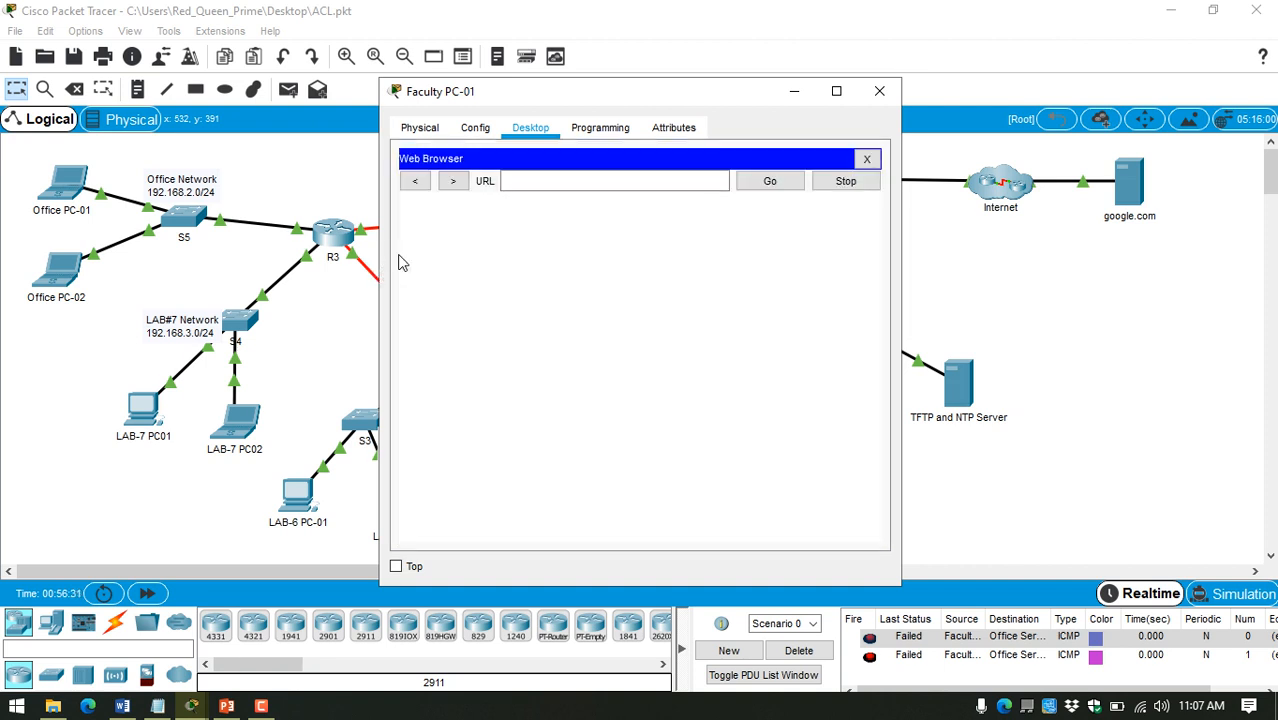
pyautogui.click(570, 180)
pyautogui.write('192.168.1.11')
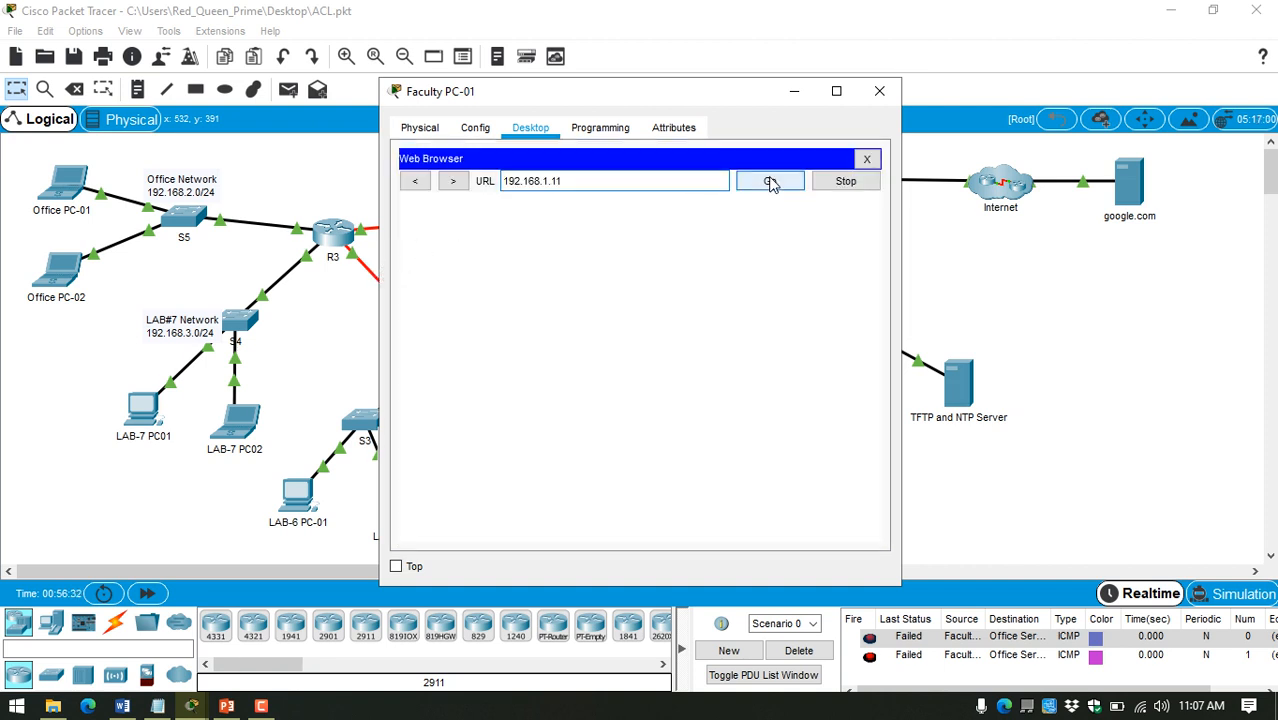
pyautogui.click(770, 182)
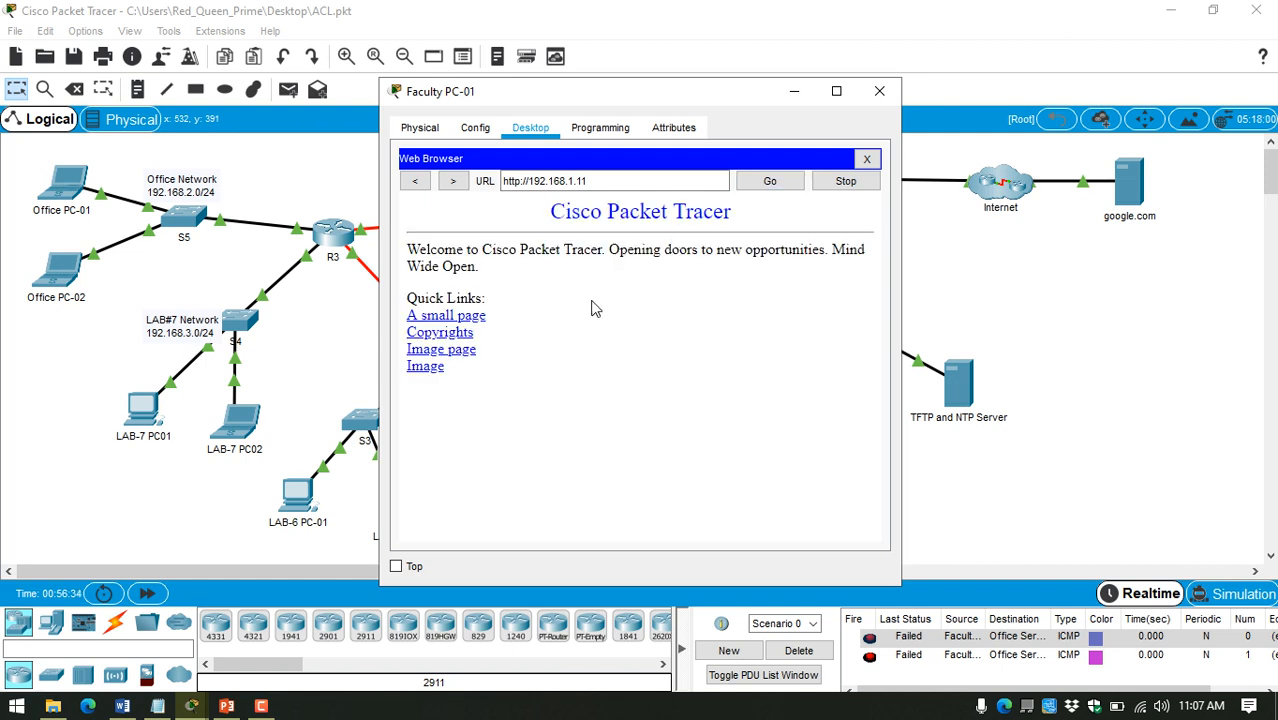
pyautogui.click(879, 91)
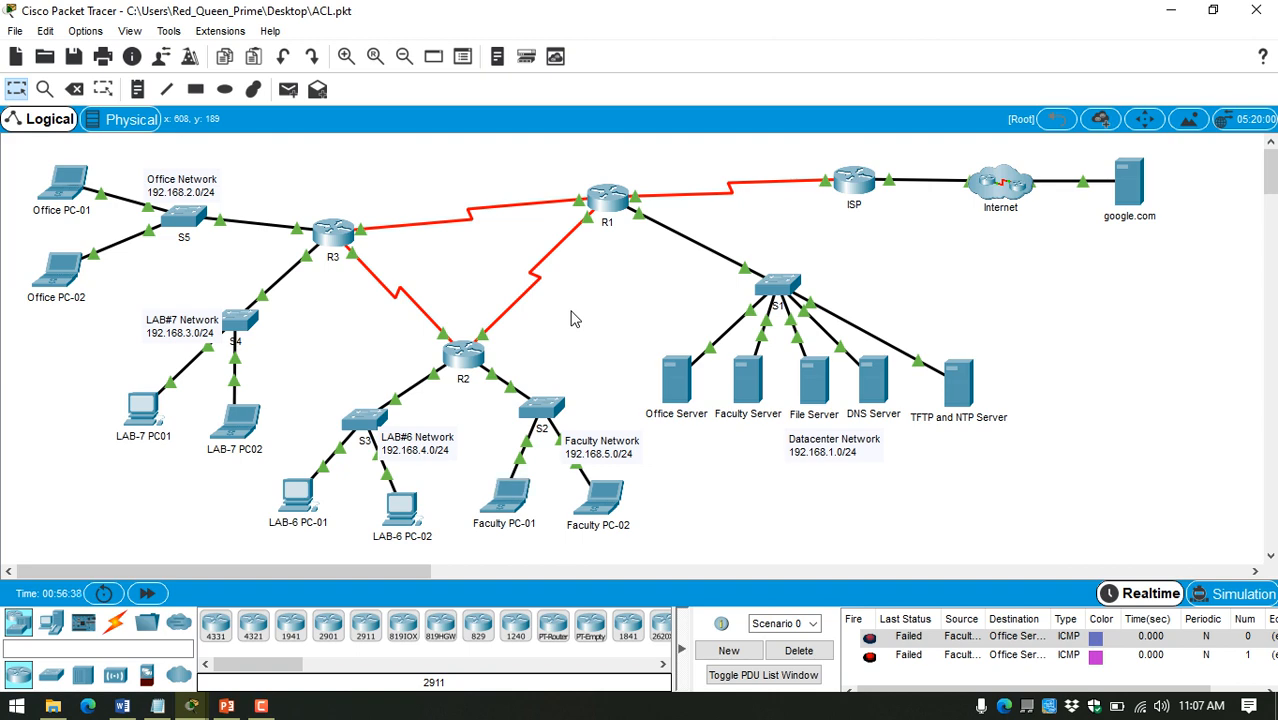
# Step: Check the Office Network rule in the notes and browse to 192.168.1.11 from Office PC-01's web browser to test HTTP access
pyautogui.click(157, 706)
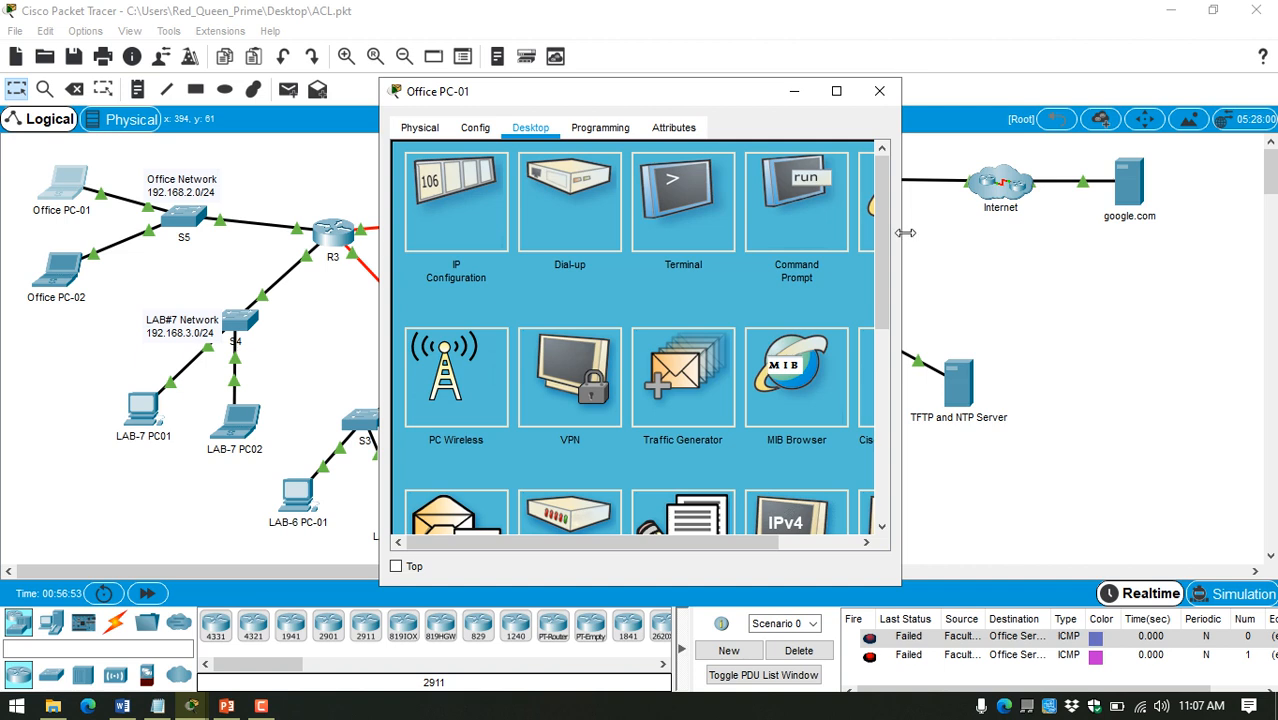
pyautogui.moveTo(902, 240); pyautogui.dragTo(1008, 240)
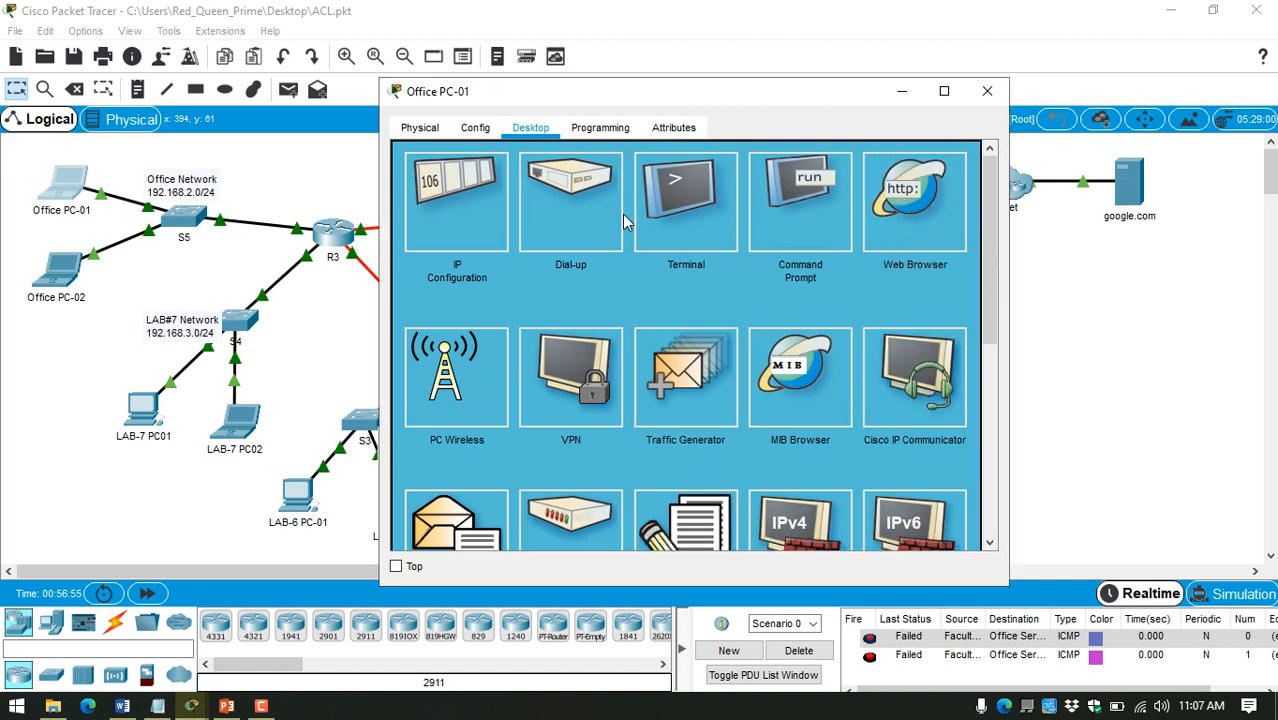
pyautogui.click(914, 203)
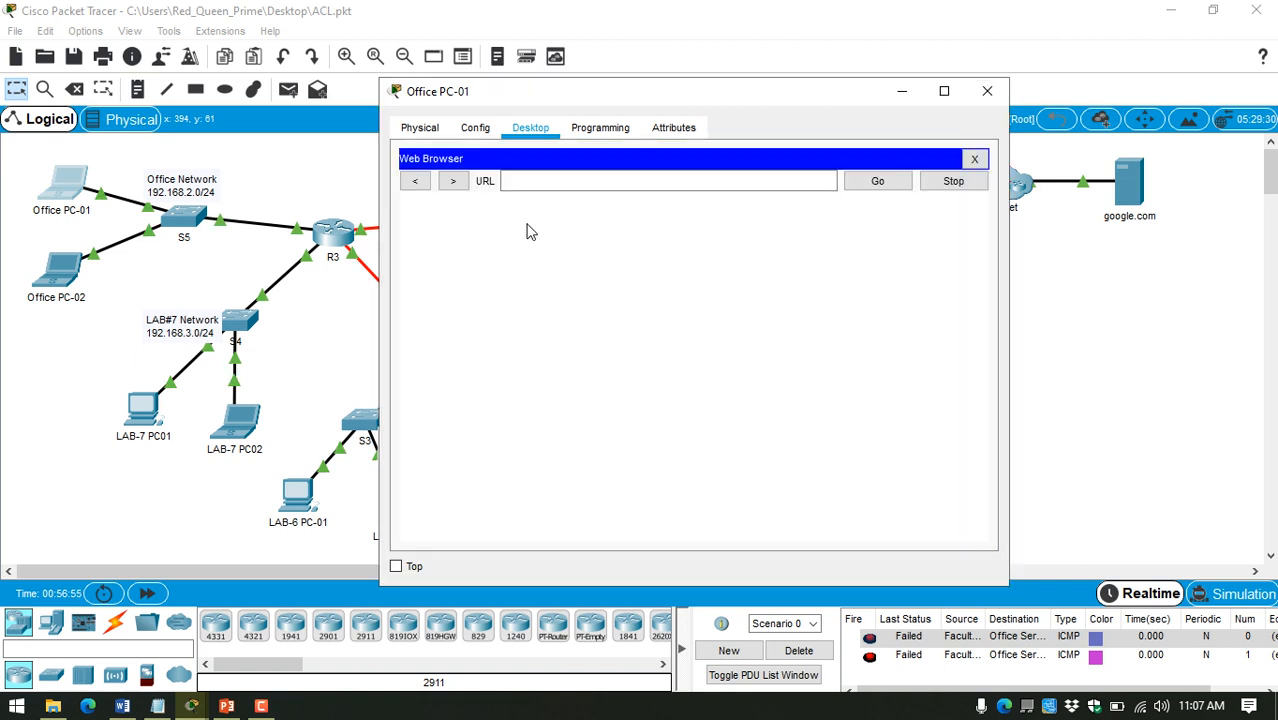
pyautogui.click(549, 187)
pyautogui.hotkey('ctrl', 'v')
pyautogui.click(849, 187)
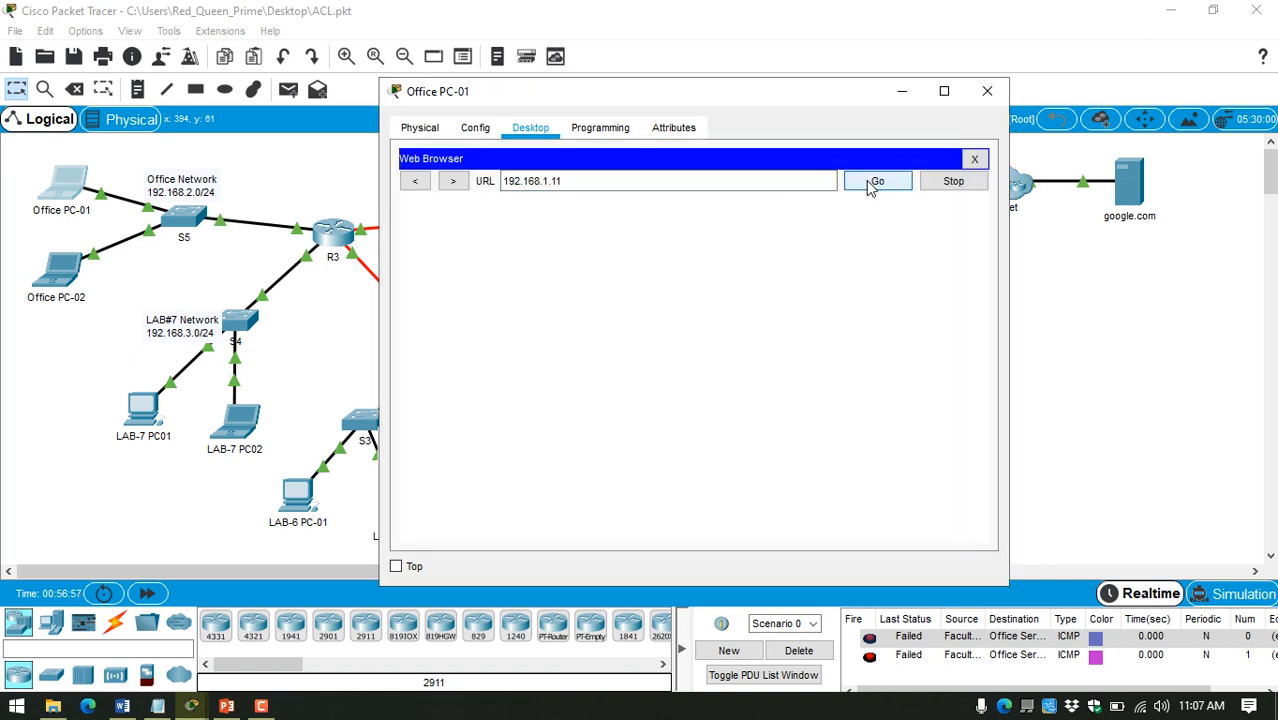
pyautogui.click(70, 368)
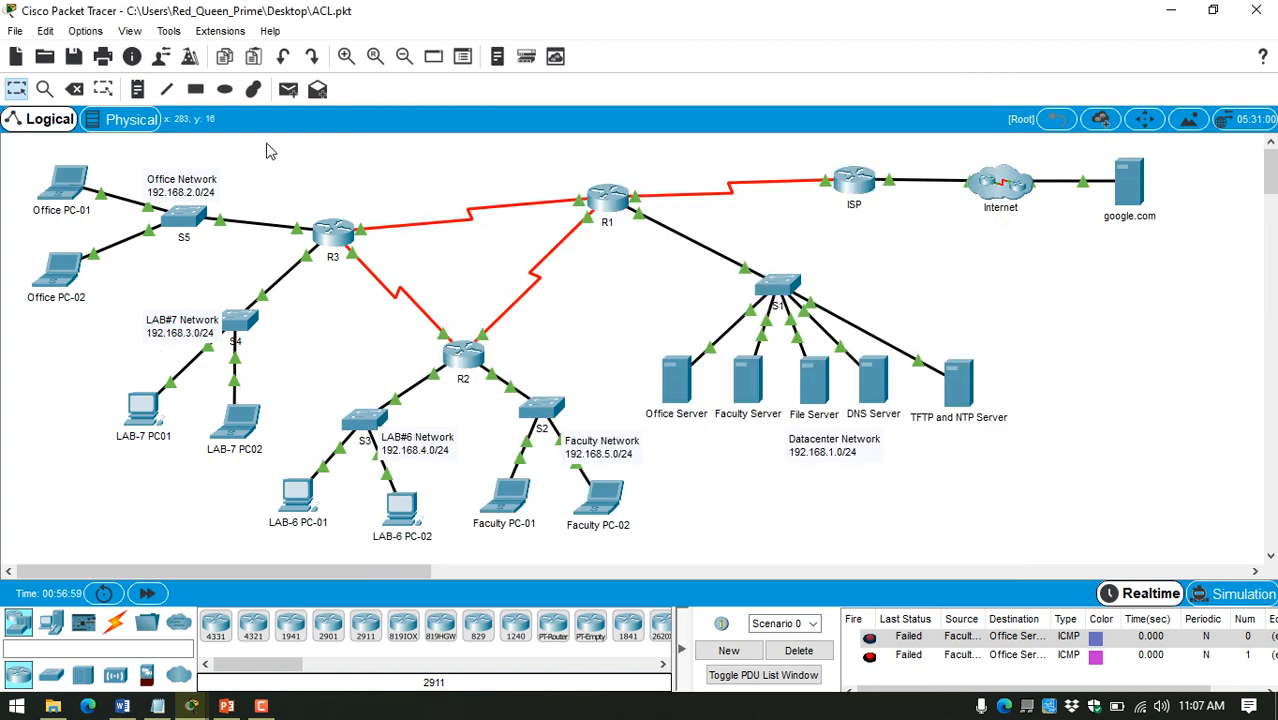
# Step: Send simple PDUs from Office PC-01 to the Office Server, clearing the PDU list before the second one, to test ping access
pyautogui.click(288, 89)
pyautogui.click(66, 185)
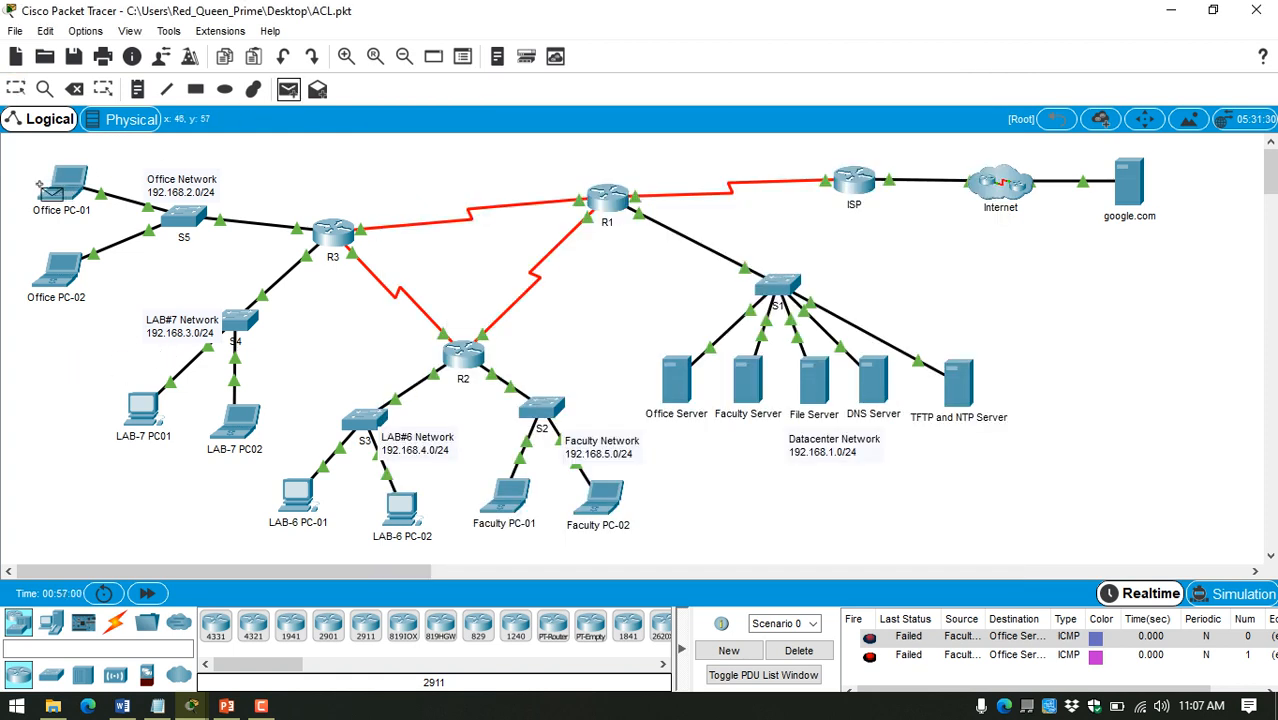
pyautogui.click(682, 405)
pyautogui.click(799, 651)
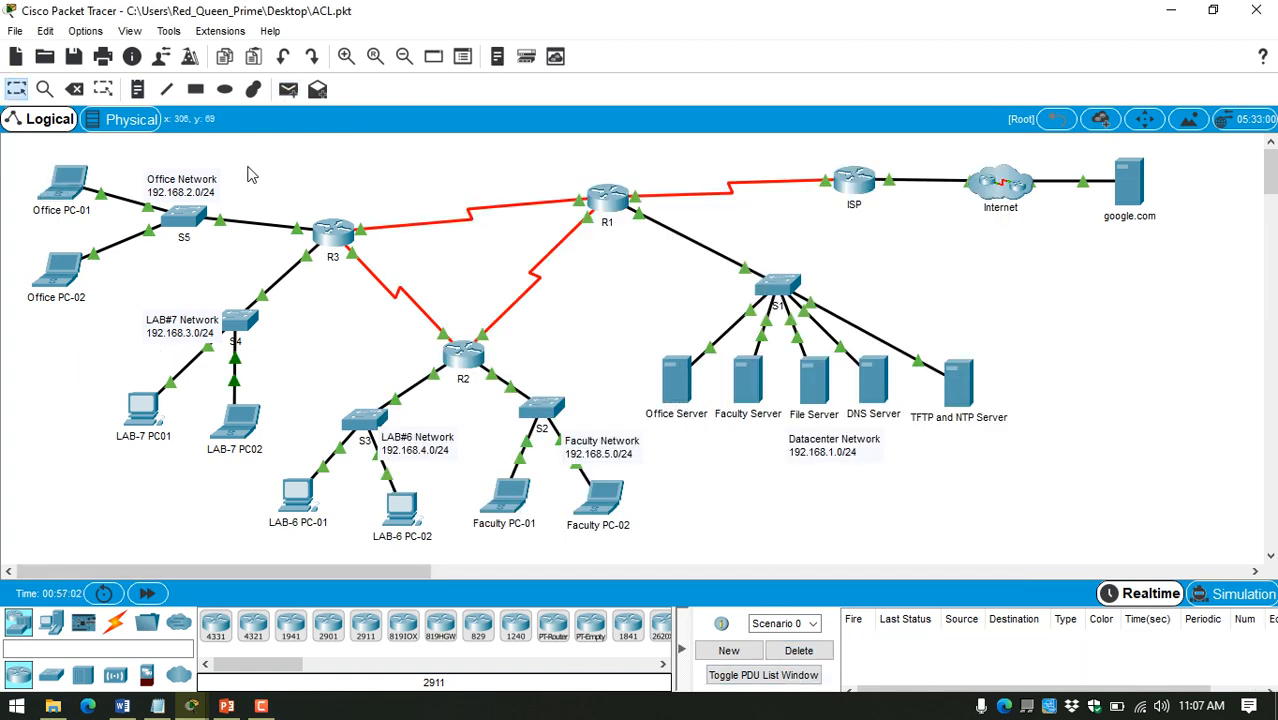
pyautogui.click(288, 89)
pyautogui.click(68, 185)
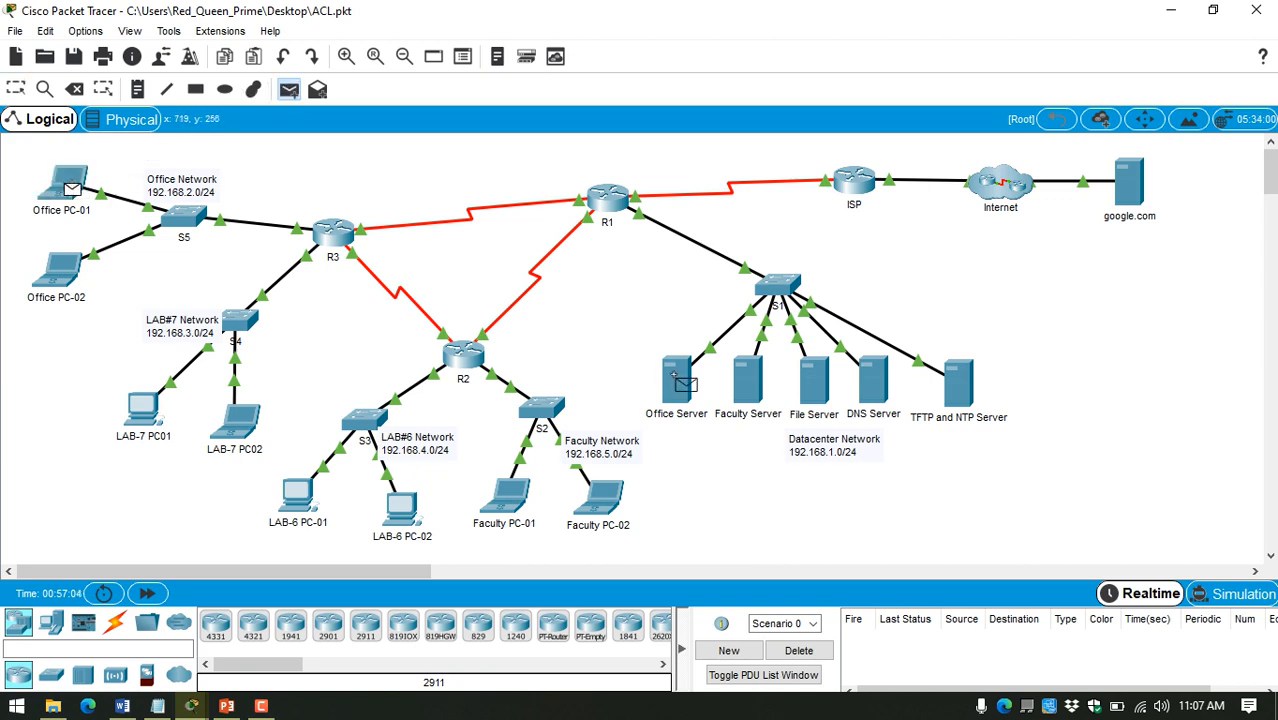
pyautogui.click(677, 380)
# Step: Highlight the LAB#6 network rule in the notes for review and return to the network topology
pyautogui.click(157, 706)
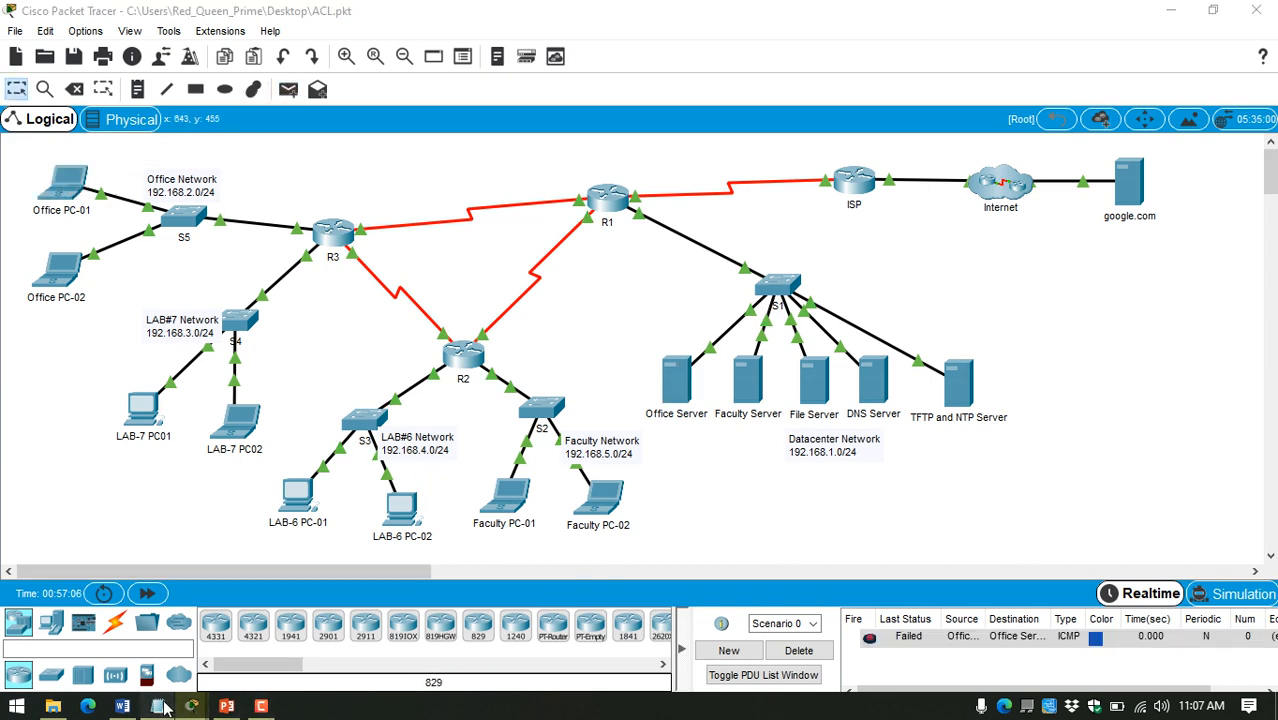
pyautogui.moveTo(203, 203); pyautogui.dragTo(1237, 212)
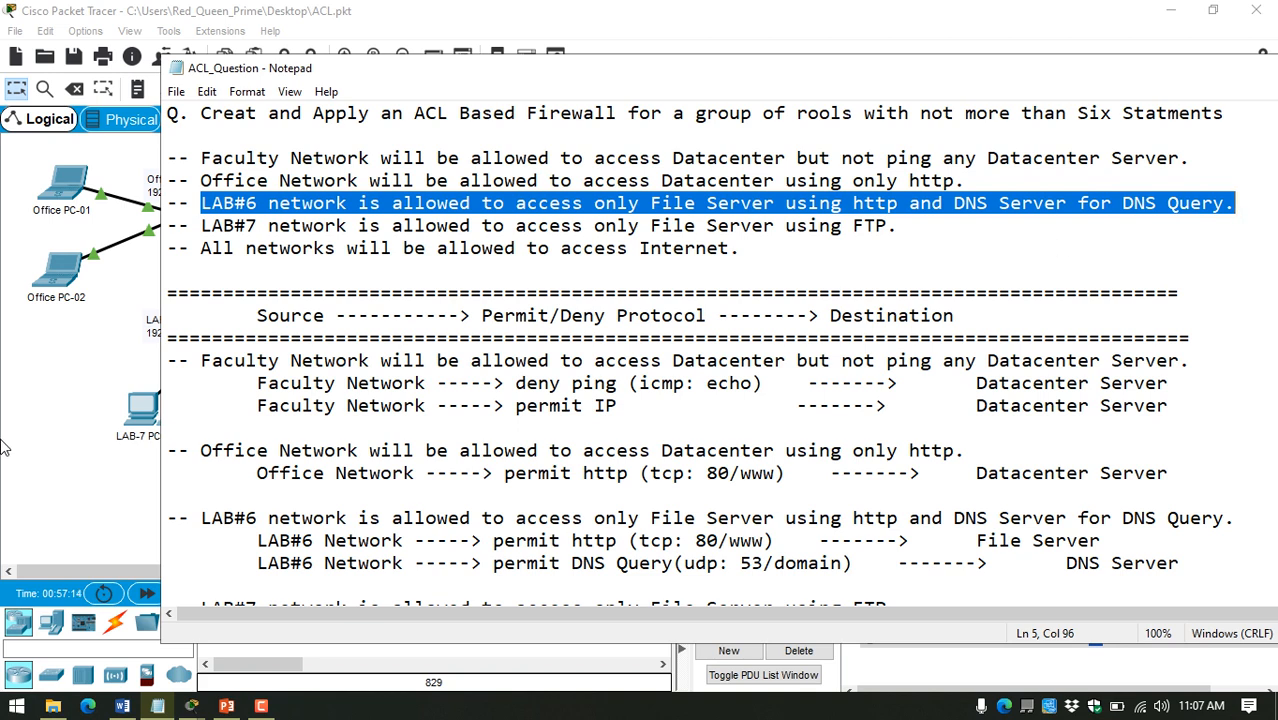
pyautogui.click(50, 424)
# Step: Send simple PDUs from LAB-6 PC-01 to the Office Server and to the File Server, and clear the PDU list
pyautogui.click(287, 90)
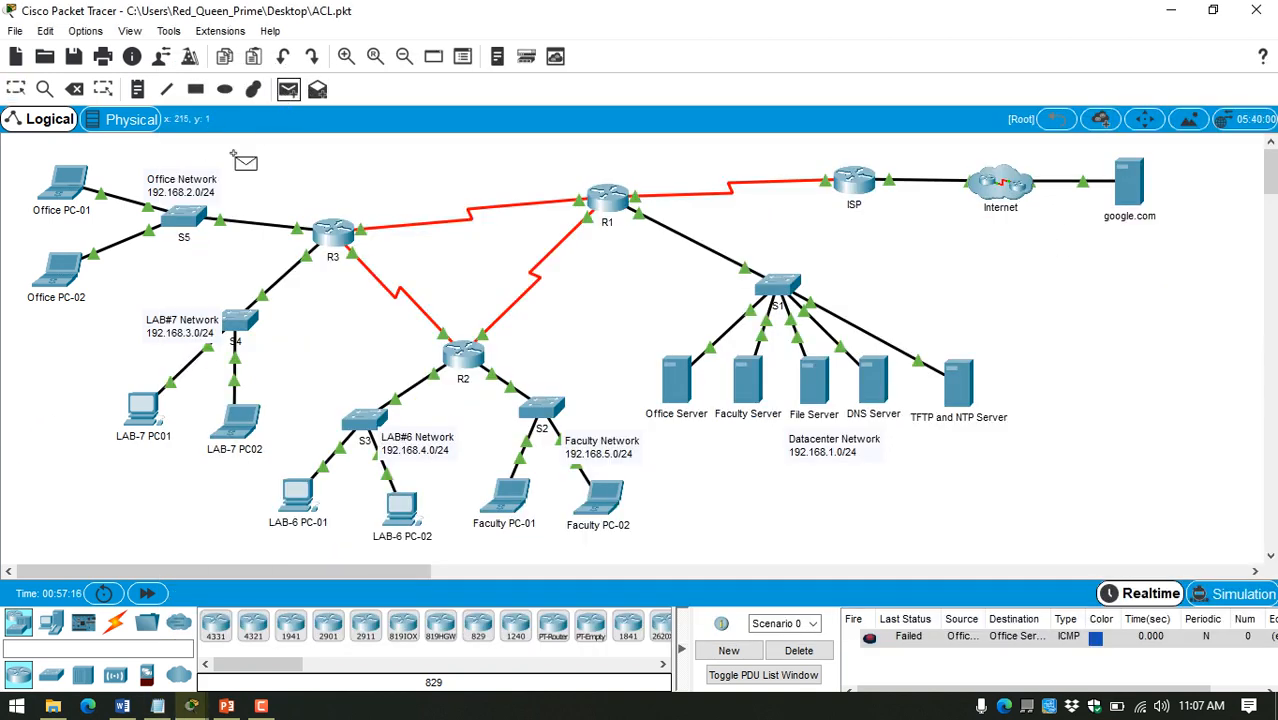
pyautogui.click(298, 496)
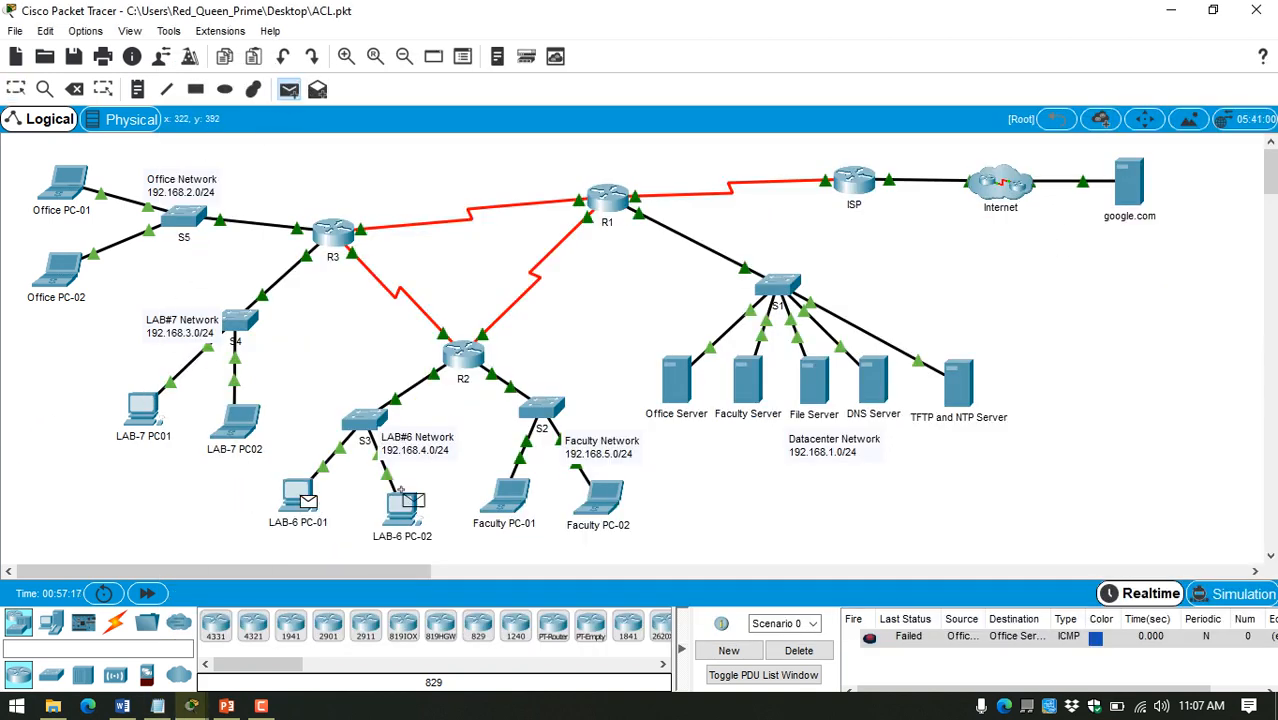
pyautogui.click(677, 390)
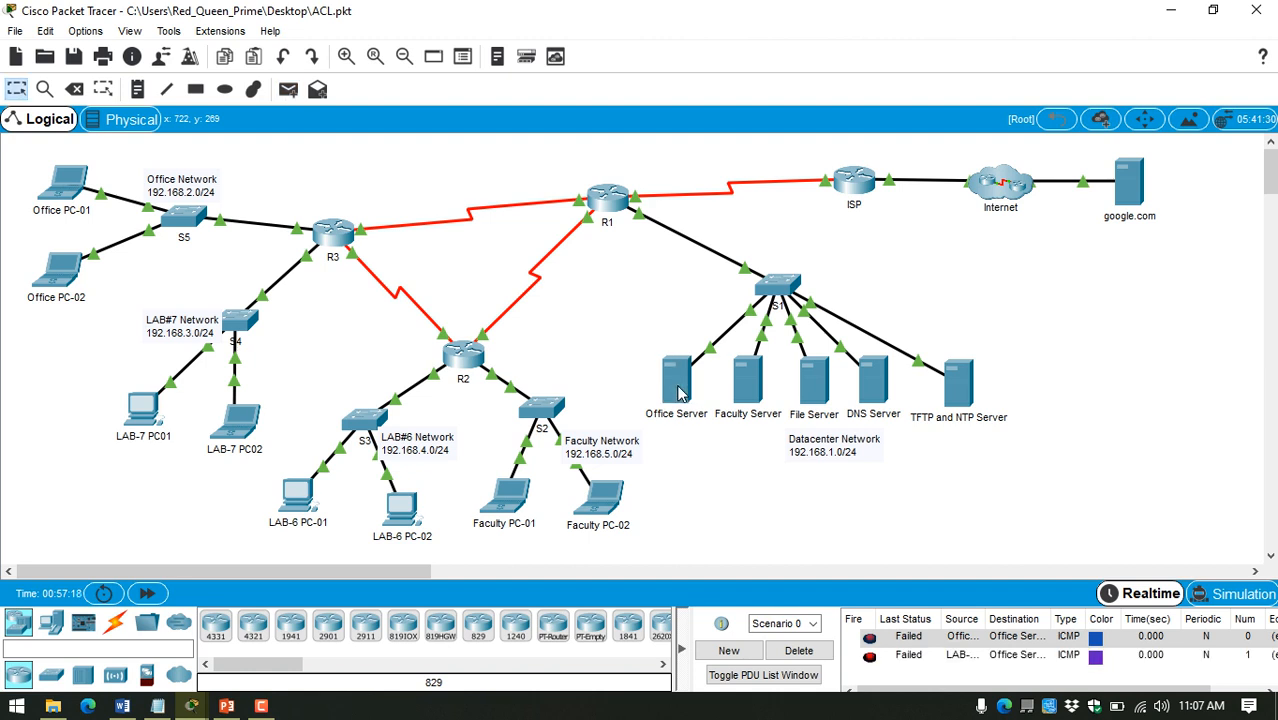
pyautogui.click(287, 90)
pyautogui.click(298, 496)
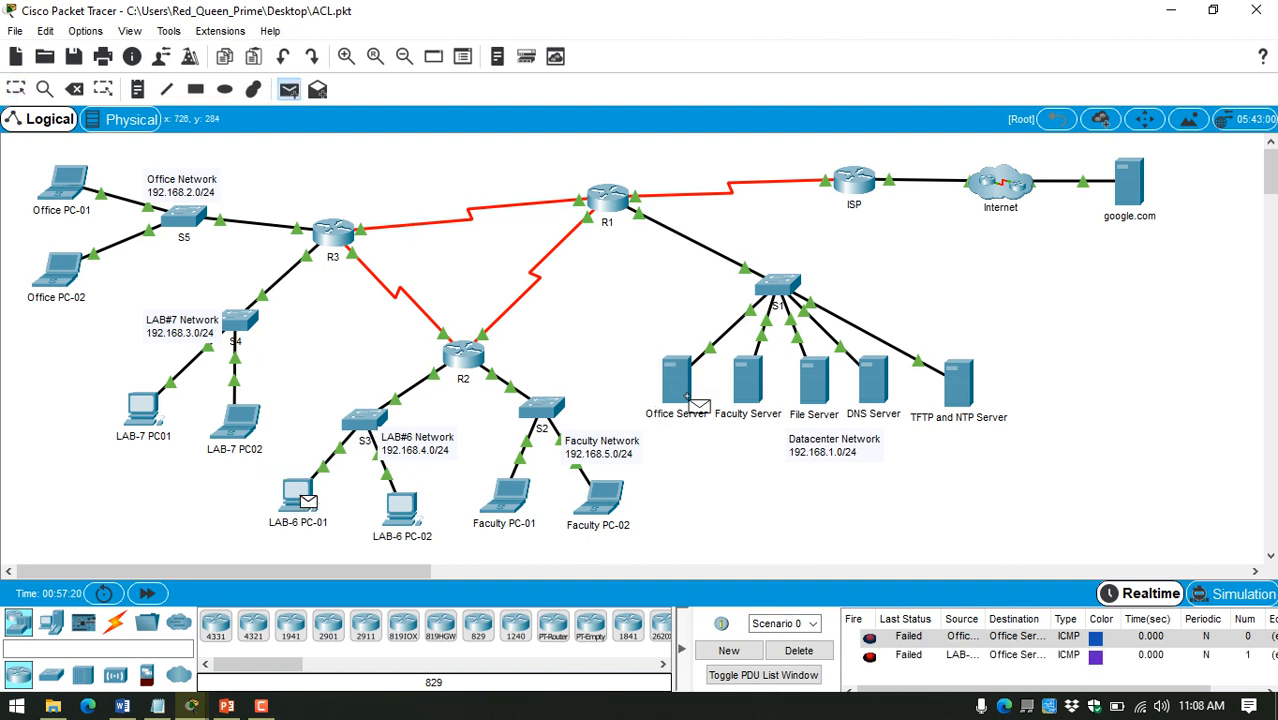
pyautogui.click(814, 380)
pyautogui.click(805, 652)
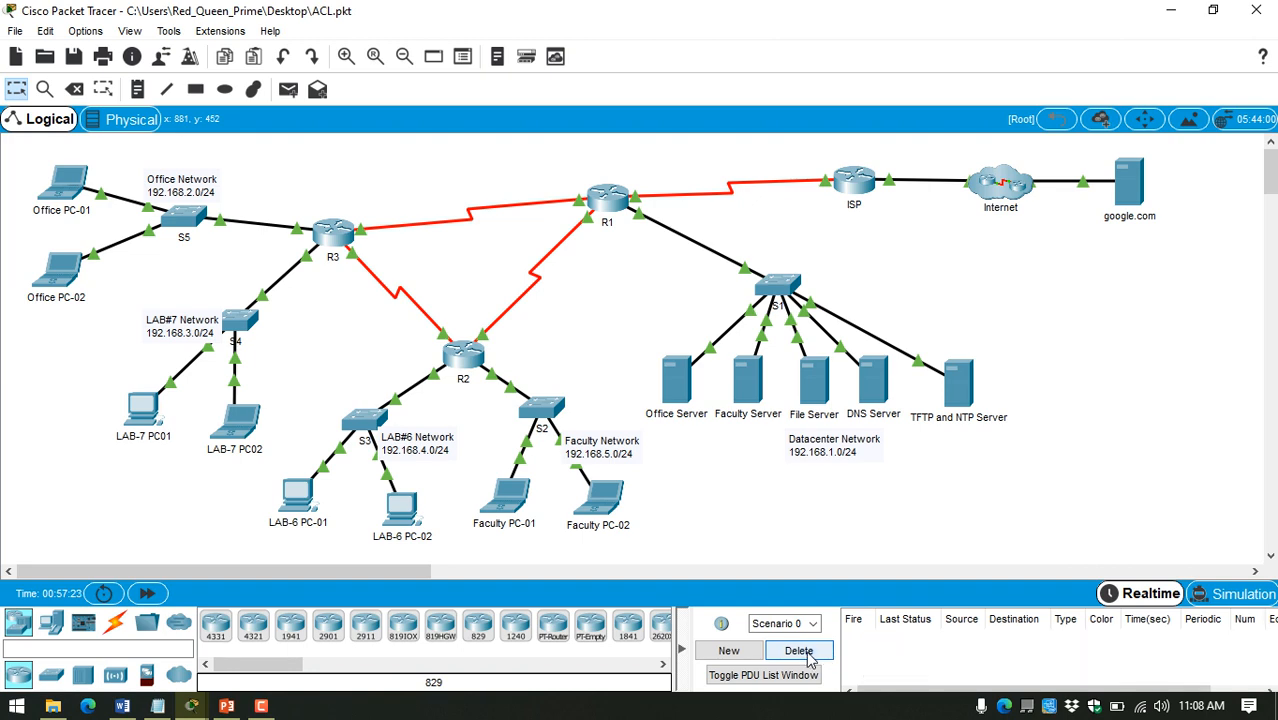
# Step: Copy the File Server's IP address from its IP configuration and close the server window
pyautogui.click(828, 377)
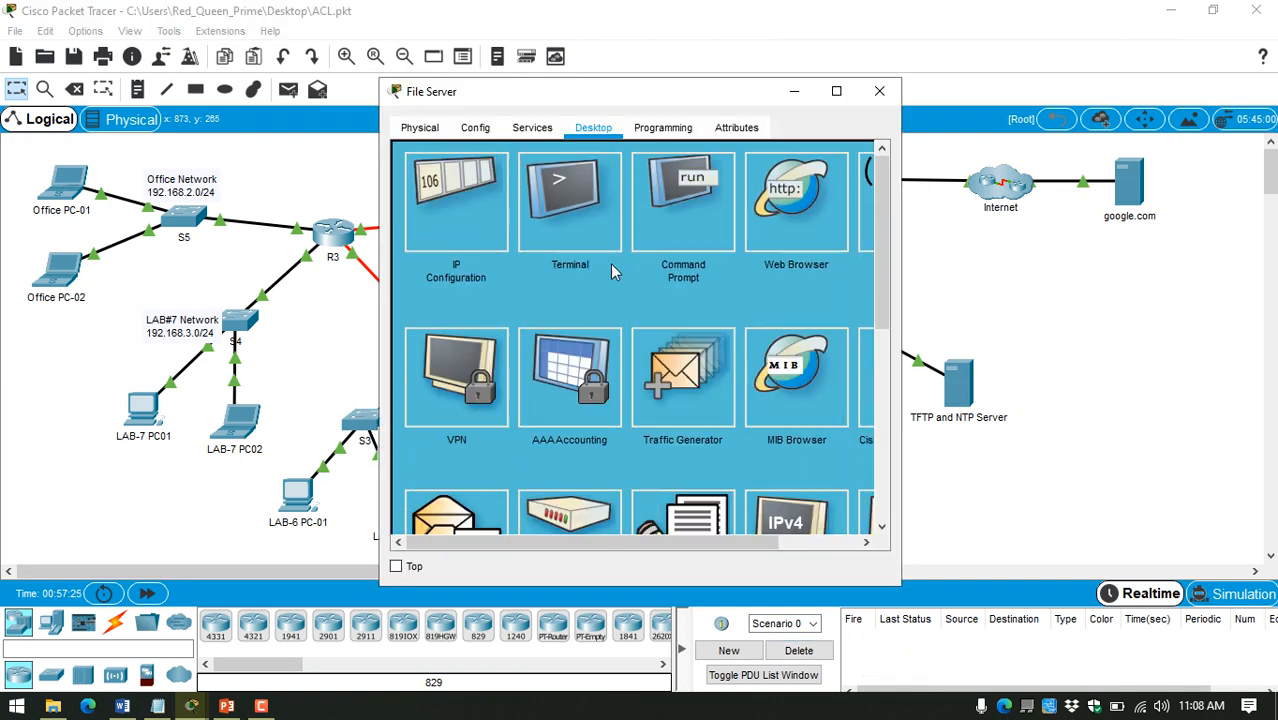
pyautogui.click(456, 198)
pyautogui.doubleClick(577, 236)
pyautogui.hotkey('ctrl', 'c')
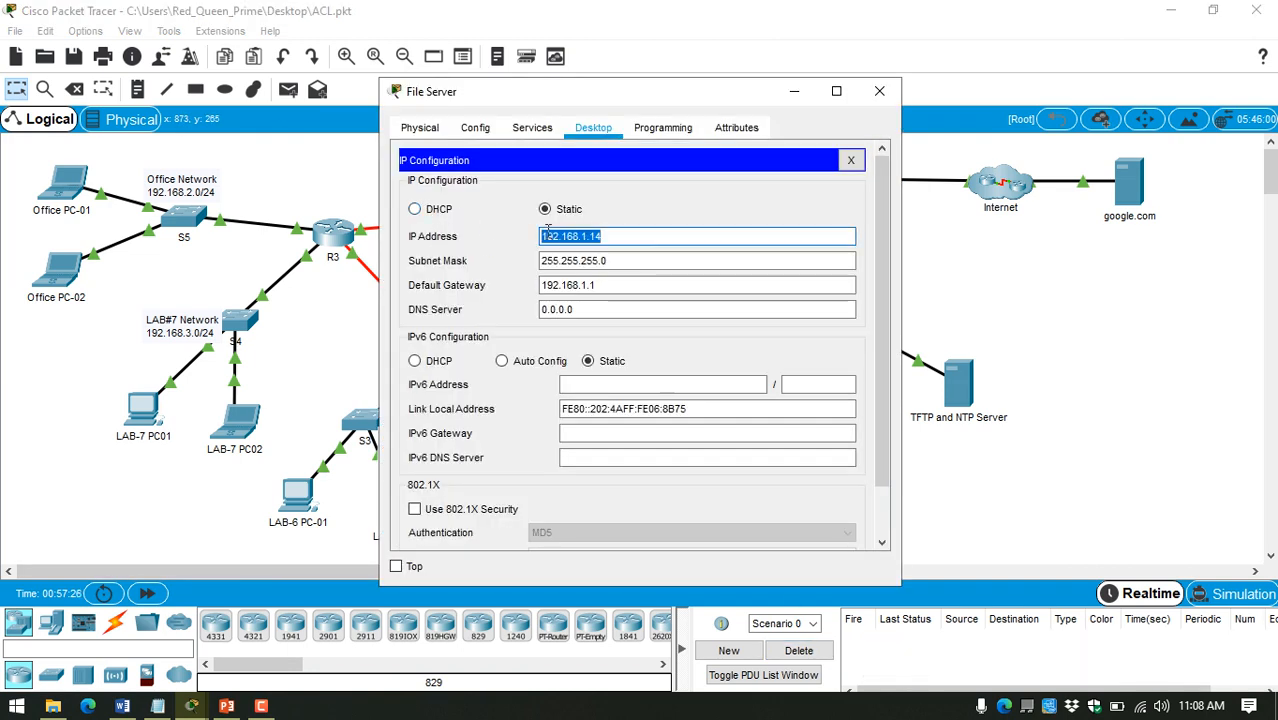
pyautogui.click(879, 91)
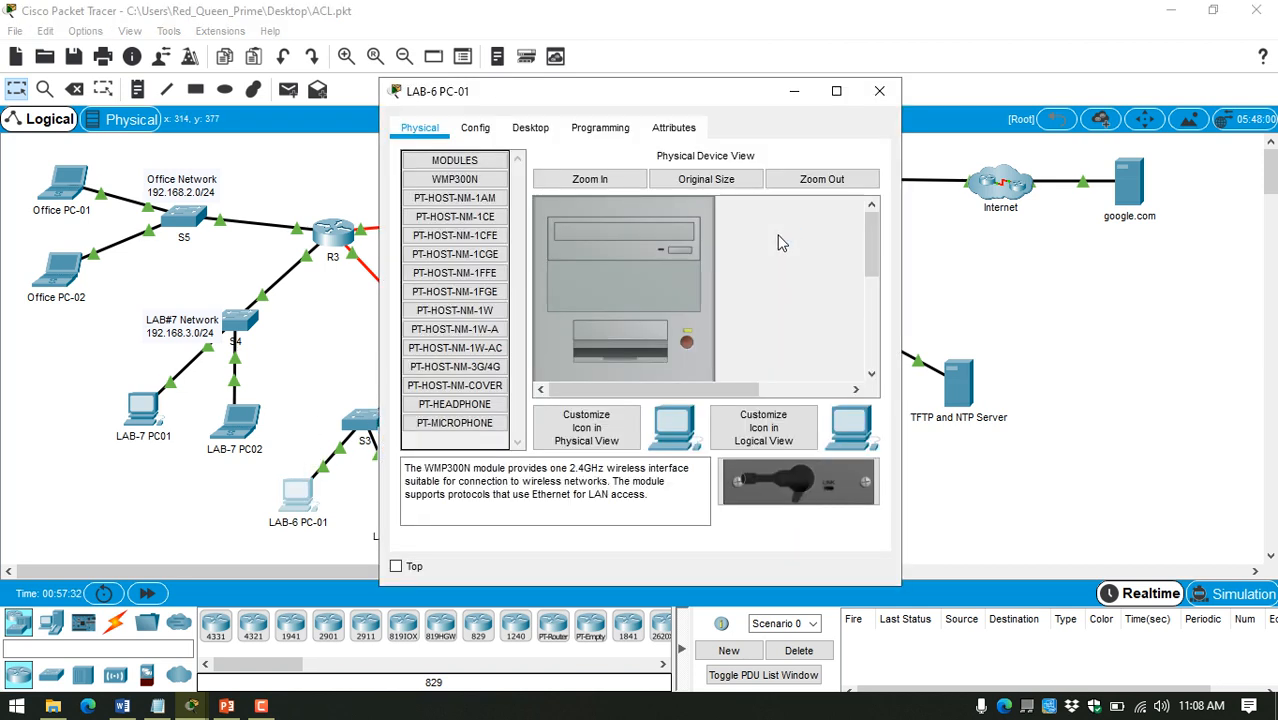
# Step: Browse to 192.168.1.14 from LAB-6 PC-01's web browser to test its HTTP access to the File Server, and close the device window
pyautogui.click(549, 147)
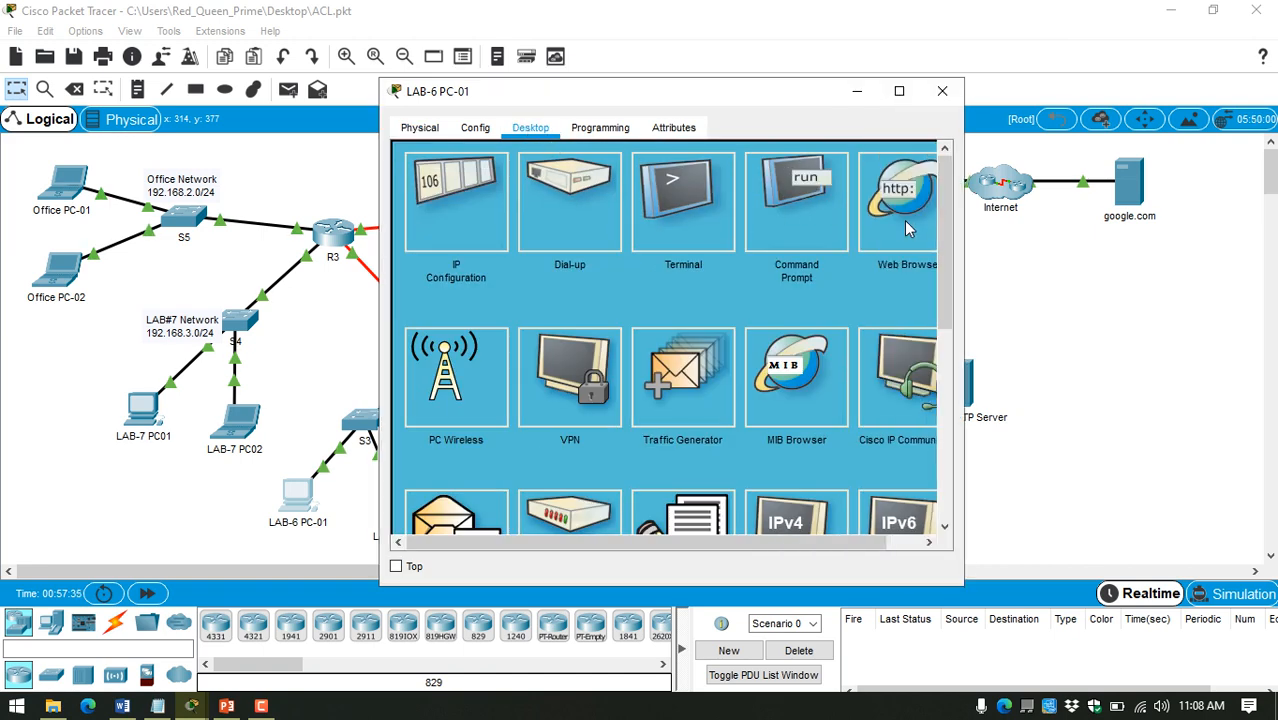
pyautogui.click(906, 228)
pyautogui.click(571, 175)
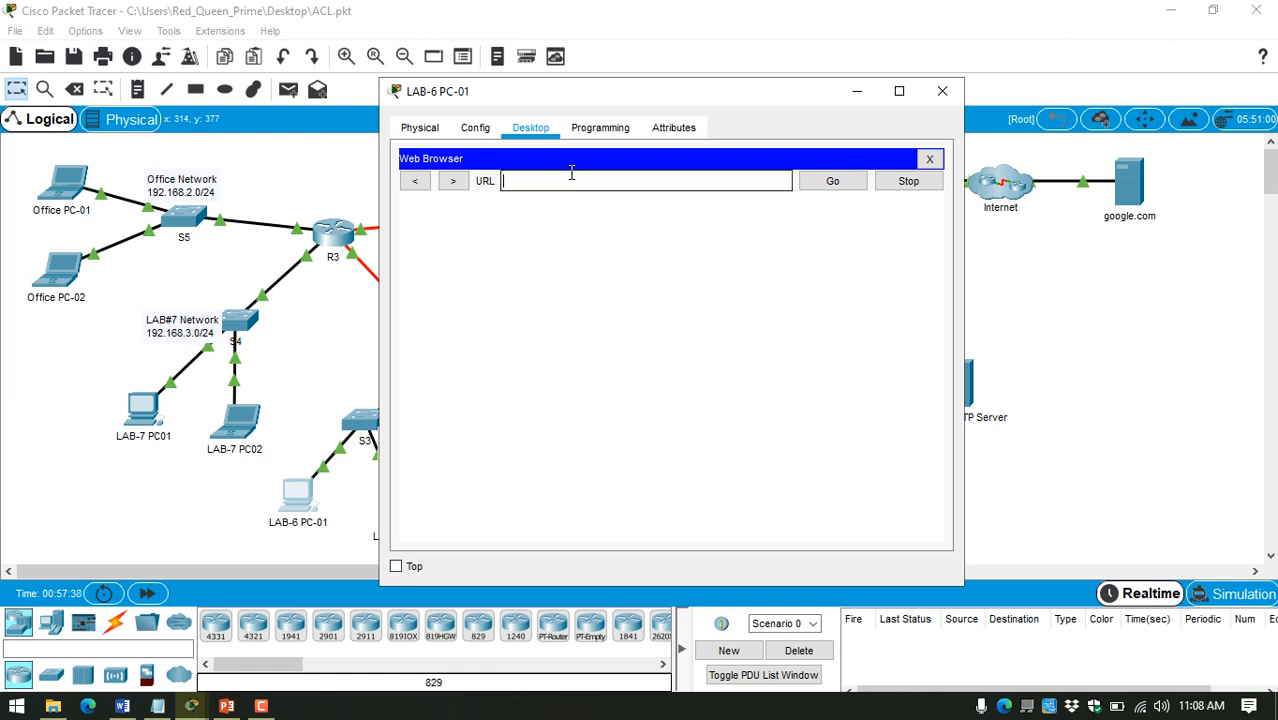
pyautogui.hotkey('ctrl', 'v')
pyautogui.click(830, 184)
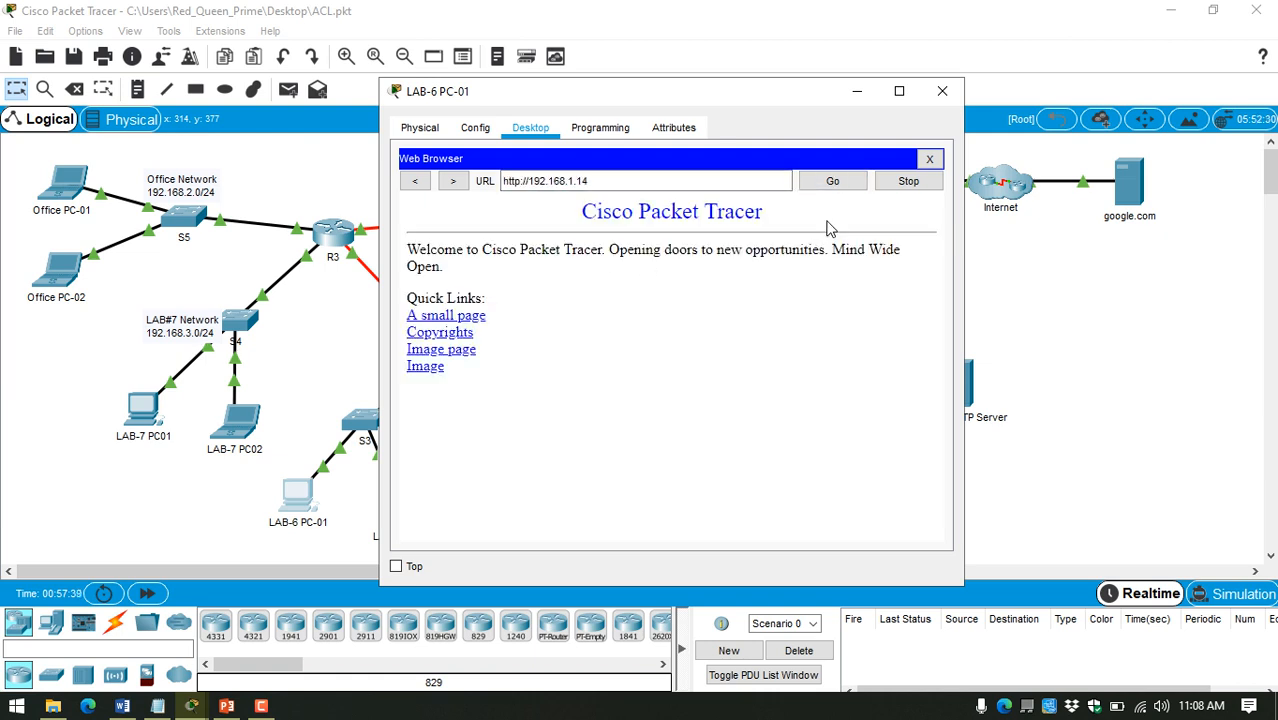
pyautogui.click(946, 93)
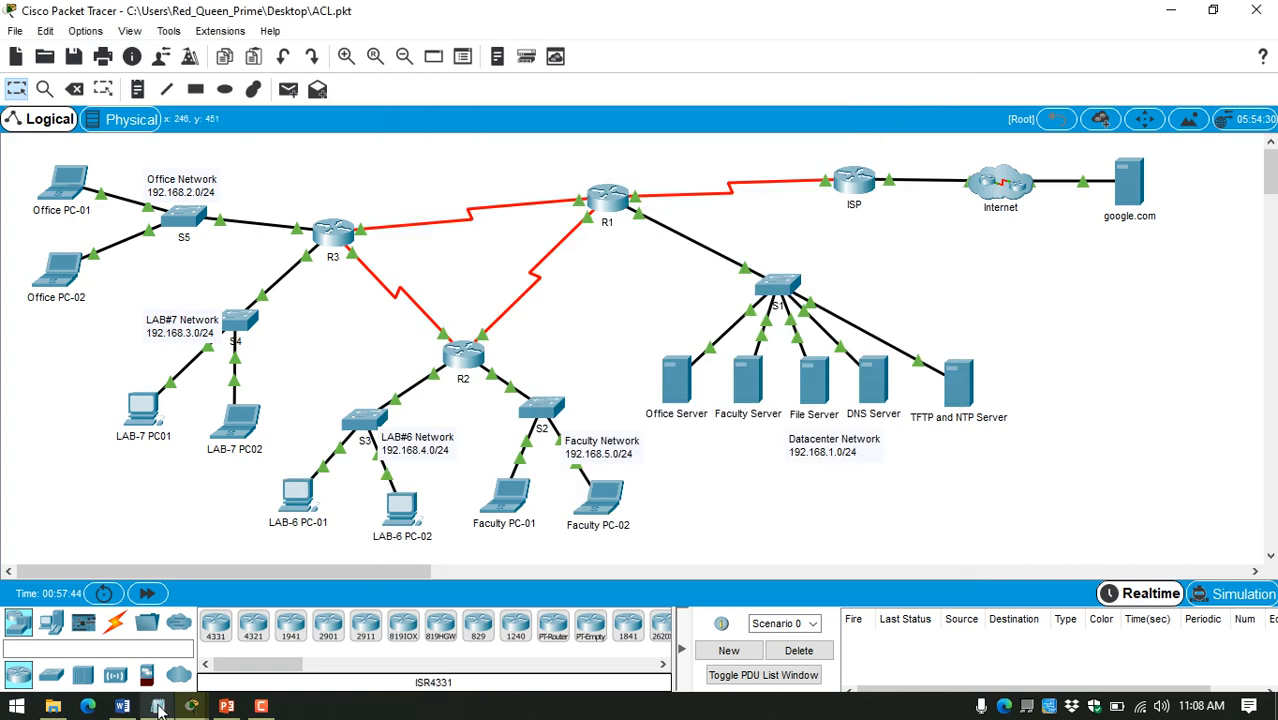
# Step: Delete the stray "R1(config-if)#ip acc" line from the interface commands in the notes and save the file
pyautogui.click(158, 706)
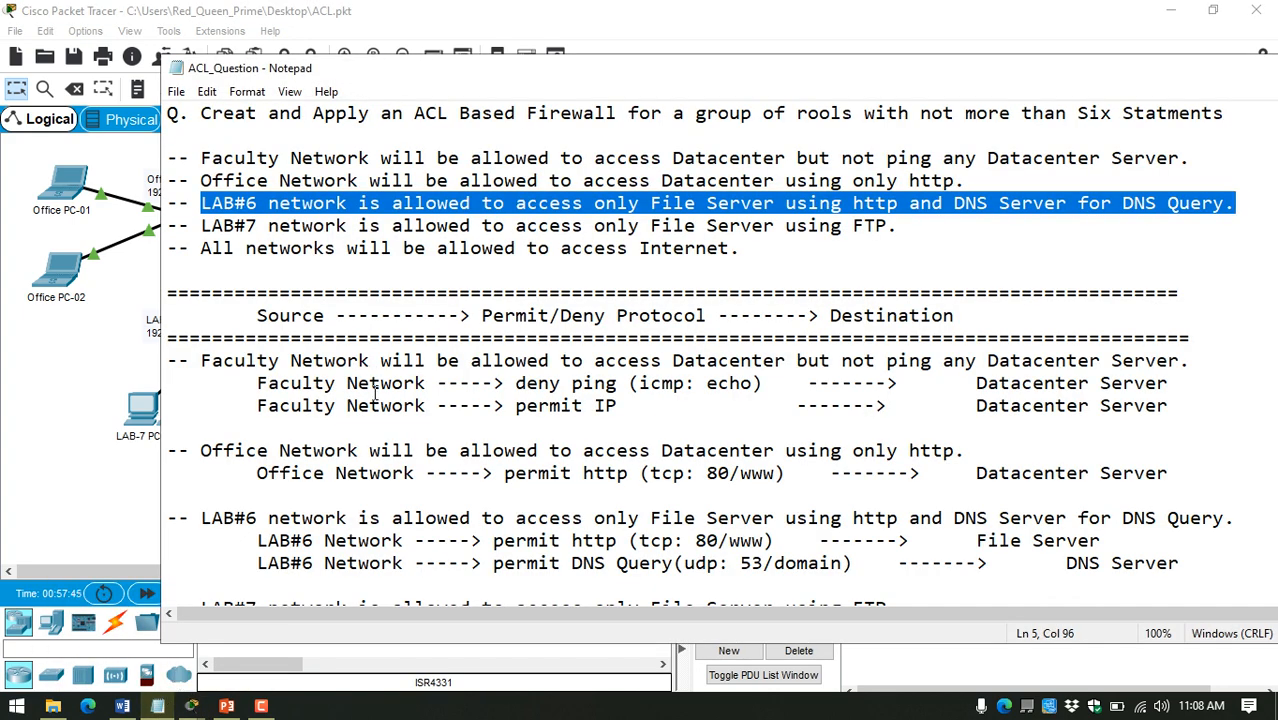
pyautogui.scroll(-4, 376, 395)
pyautogui.scroll(3, 334, 305)
pyautogui.moveTo(336, 293); pyautogui.dragTo(449, 520)
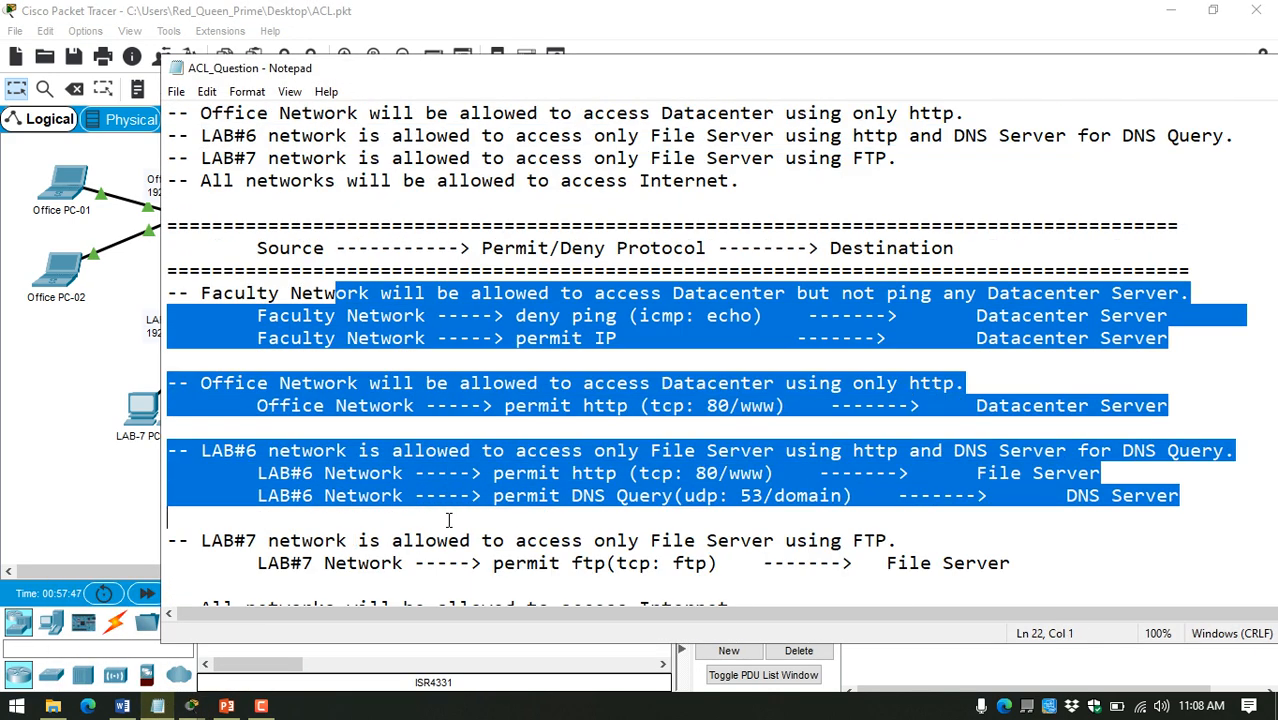
pyautogui.scroll(-1, 449, 520)
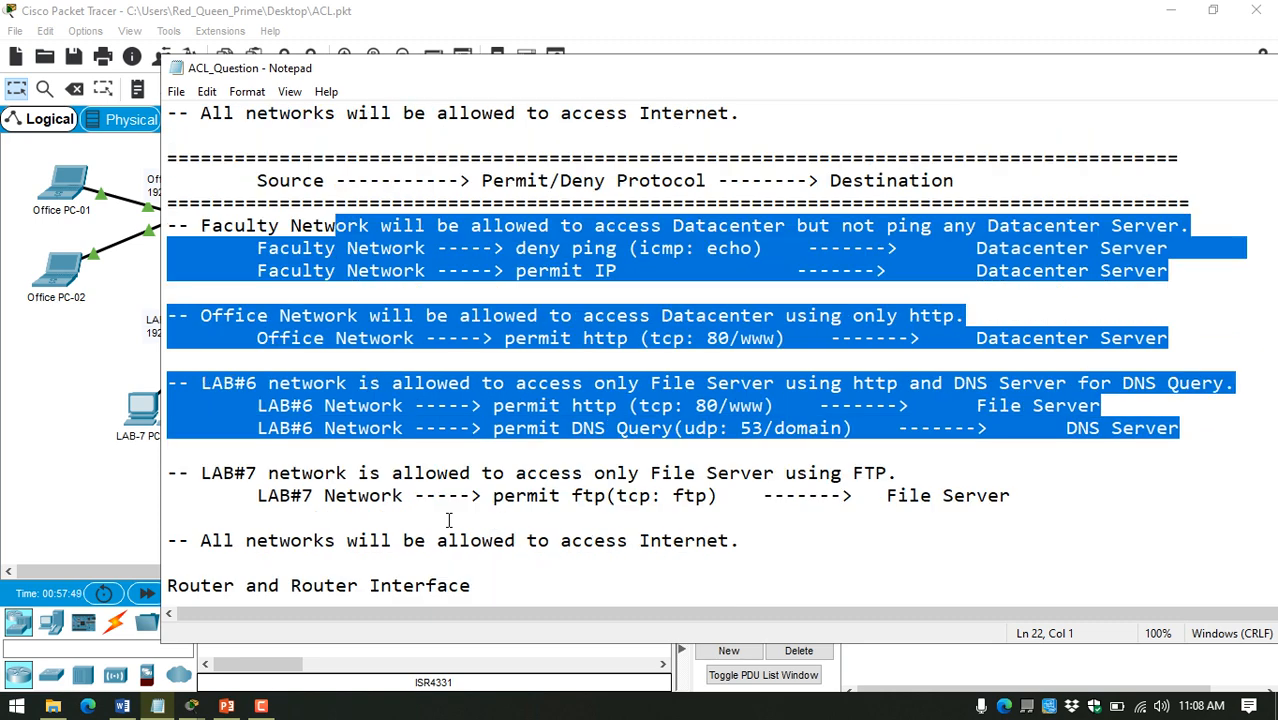
pyautogui.scroll(-6, 449, 518)
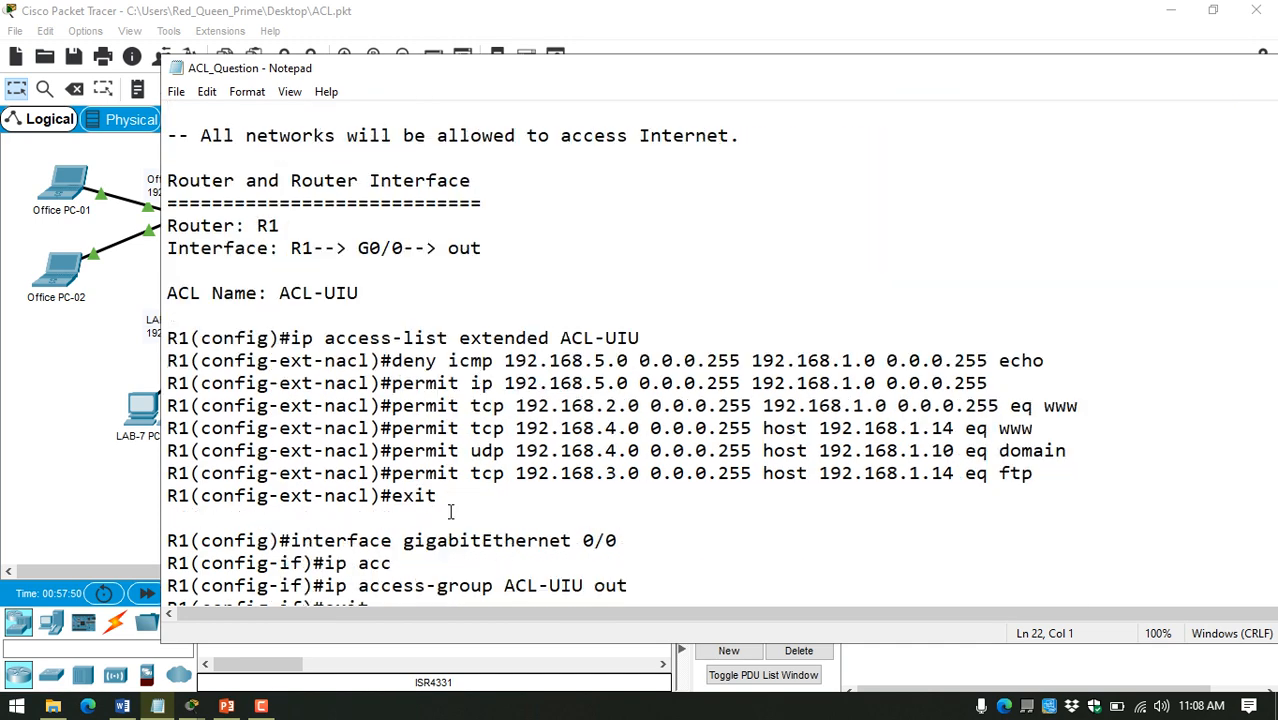
pyautogui.scroll(-1, 459, 516)
pyautogui.moveTo(414, 518); pyautogui.dragTo(157, 494)
pyautogui.click(390, 490)
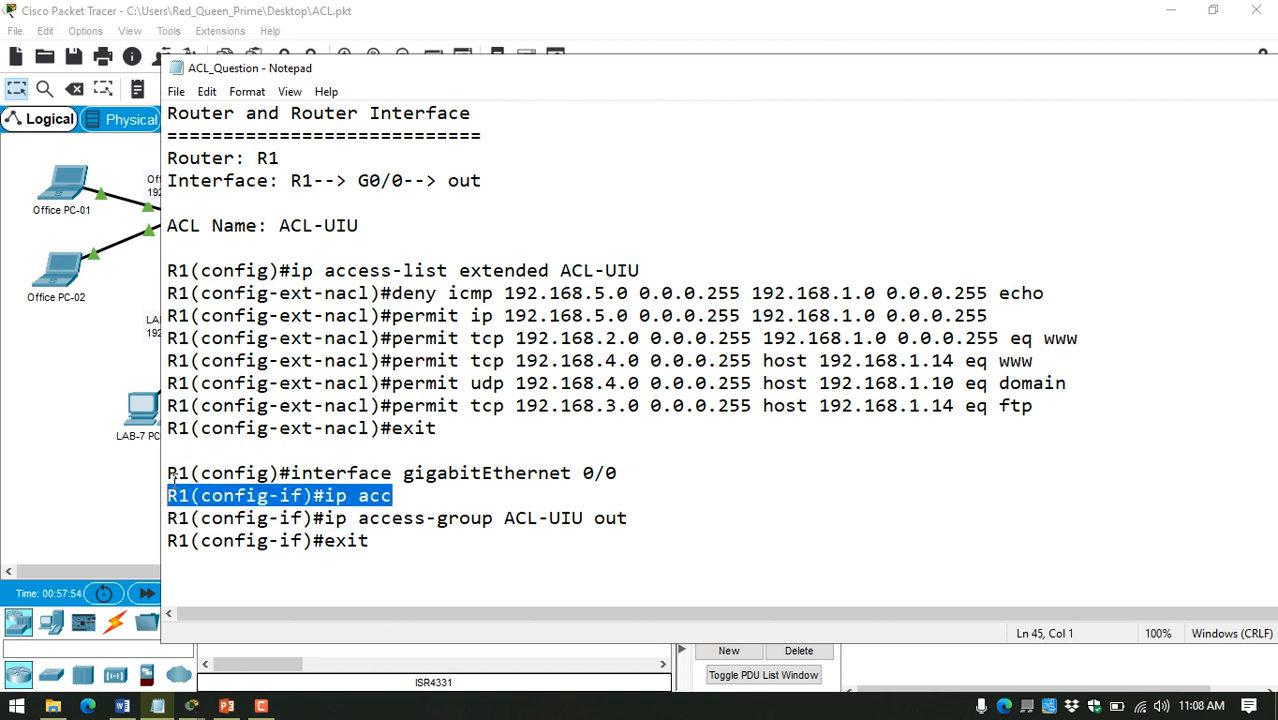
pyautogui.press('BackSpace')
pyautogui.press('BackSpace')
pyautogui.hotkey('ctrl', 's')
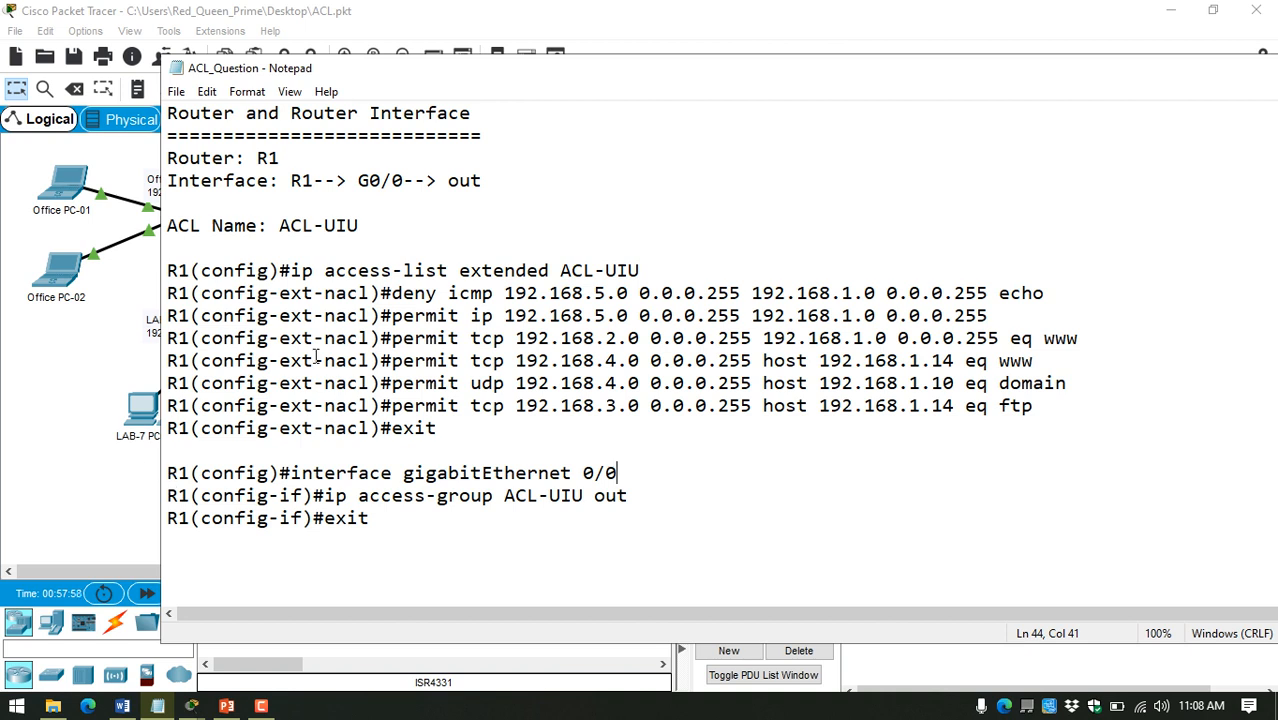
# Step: Underline the "ACL Name: ACL-UIU" heading in the notes with a row of equals signs, add a blank line below, and save
pyautogui.moveTo(492, 74); pyautogui.dragTo(388, 62)
pyautogui.click(321, 230)
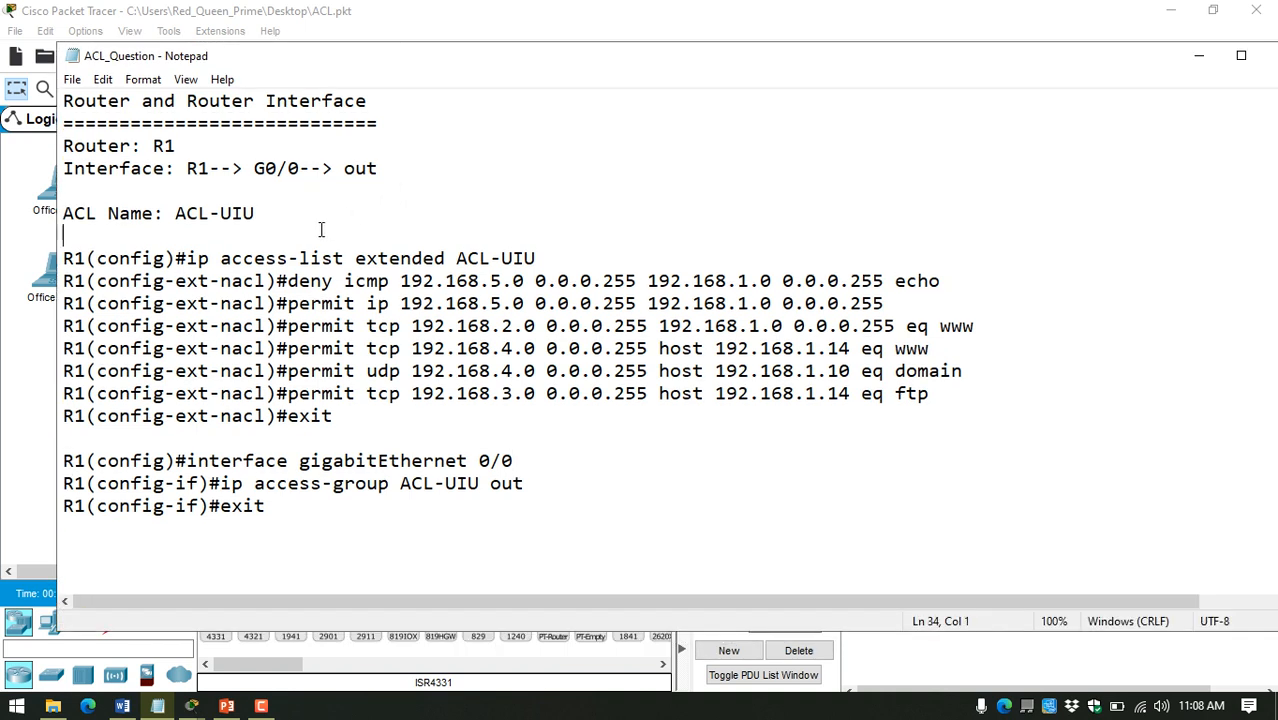
pyautogui.write('=================')
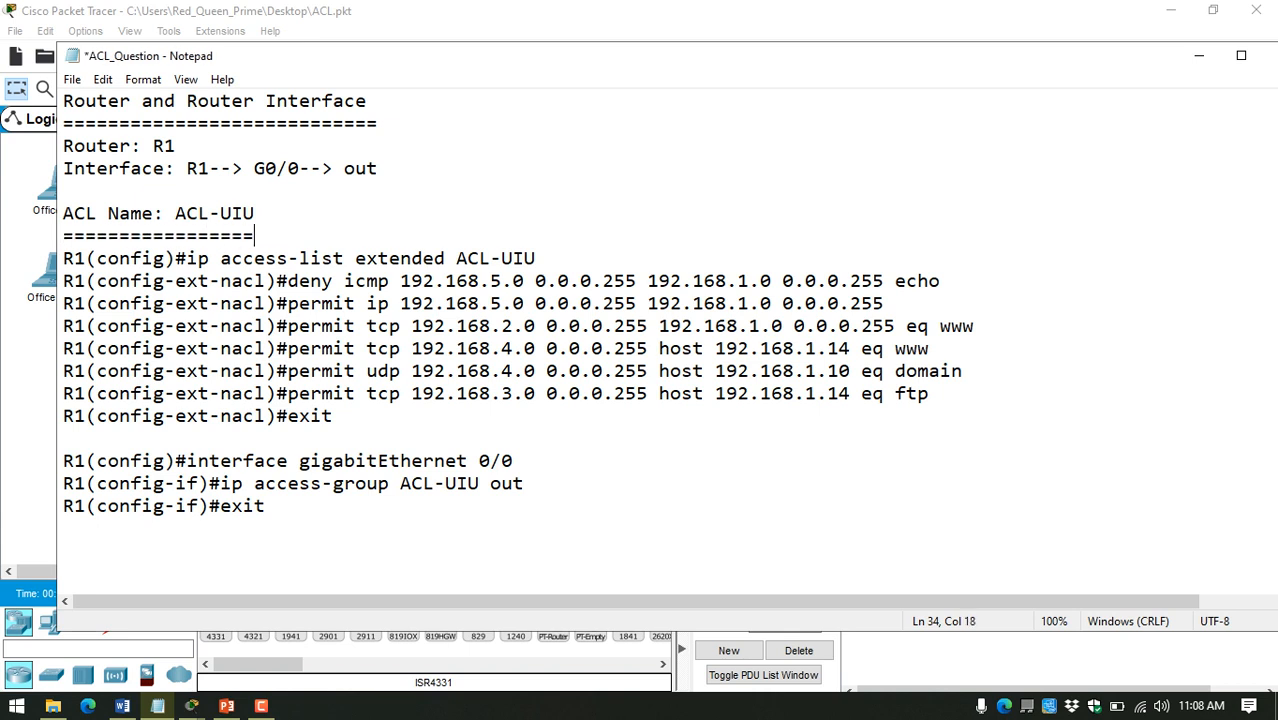
pyautogui.press('Return')
pyautogui.hotkey('ctrl', 's')
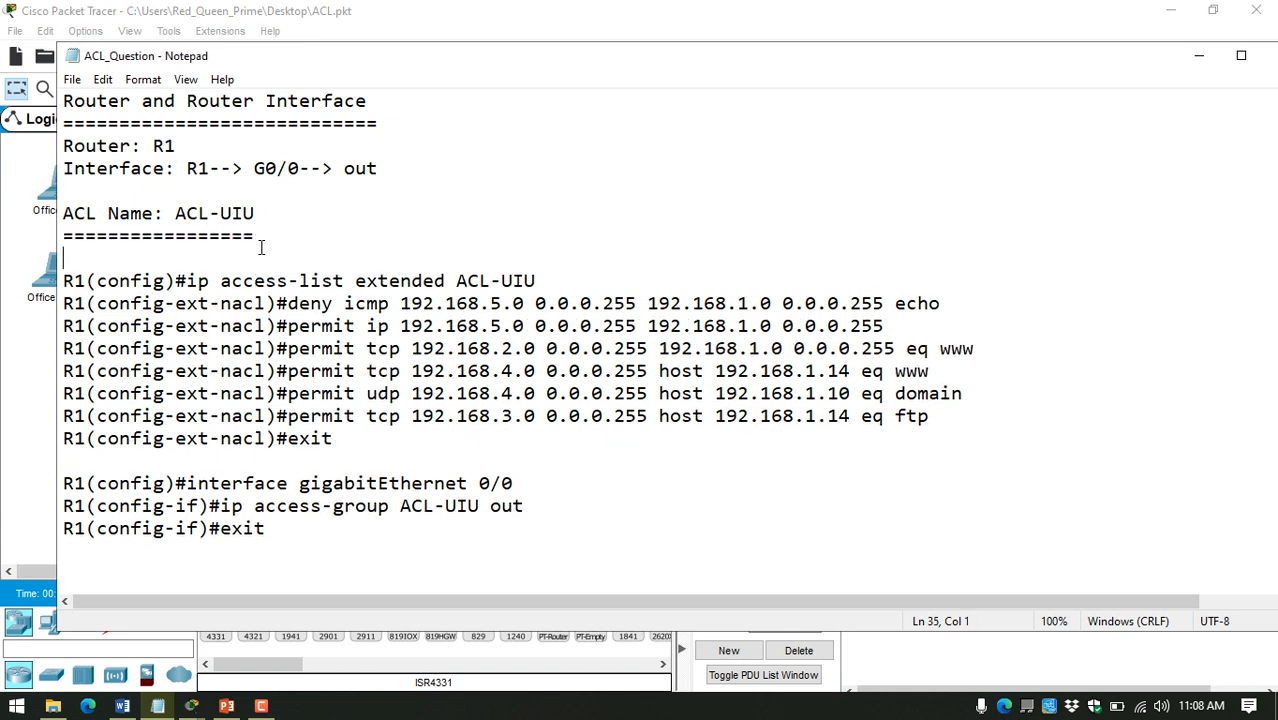